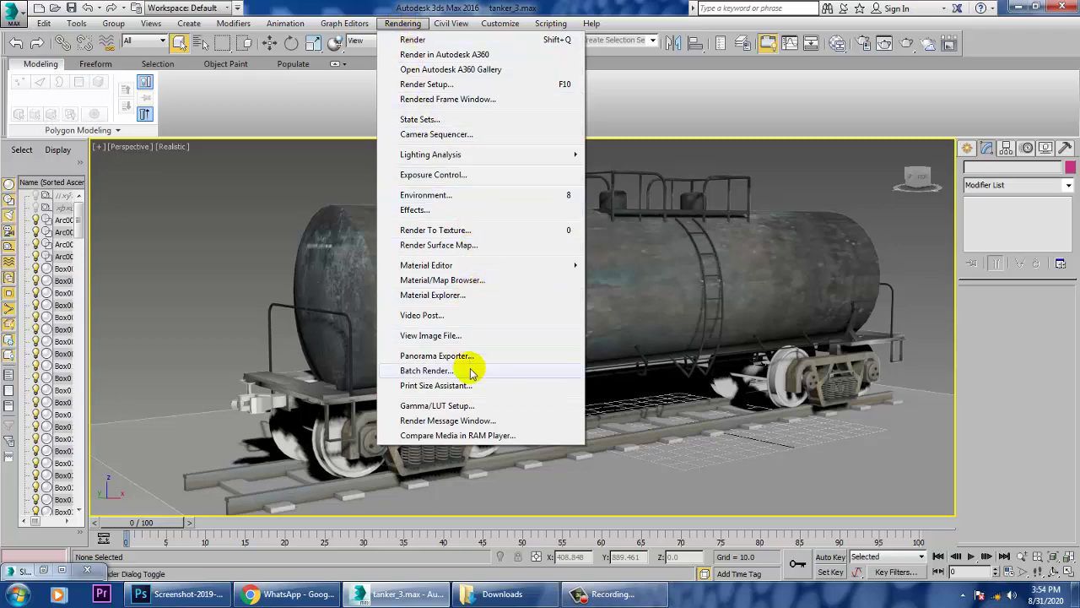
- Open the reference photo train-tanker-car-stock-photo-850236 from the Desktop's train tanker folder and place it beside the tanker model
left_click(467, 337)
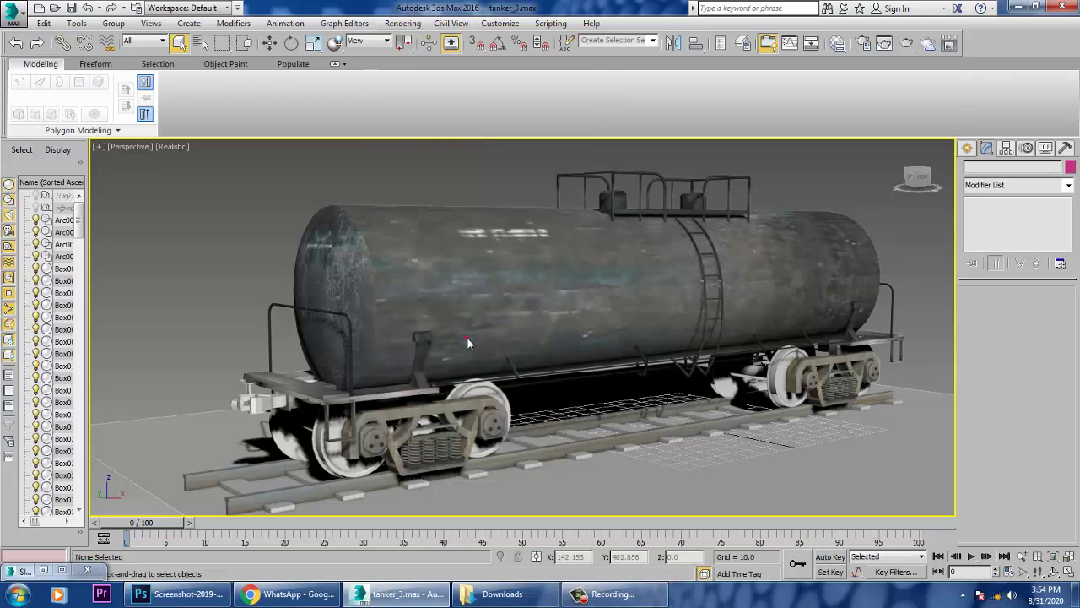
left_click(45, 128)
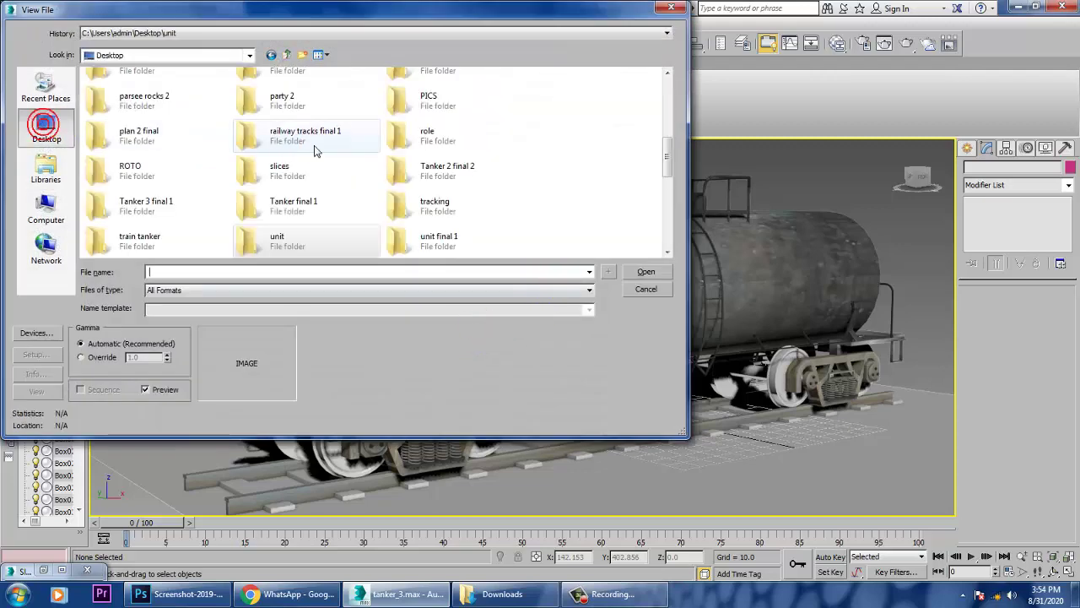
key("t")
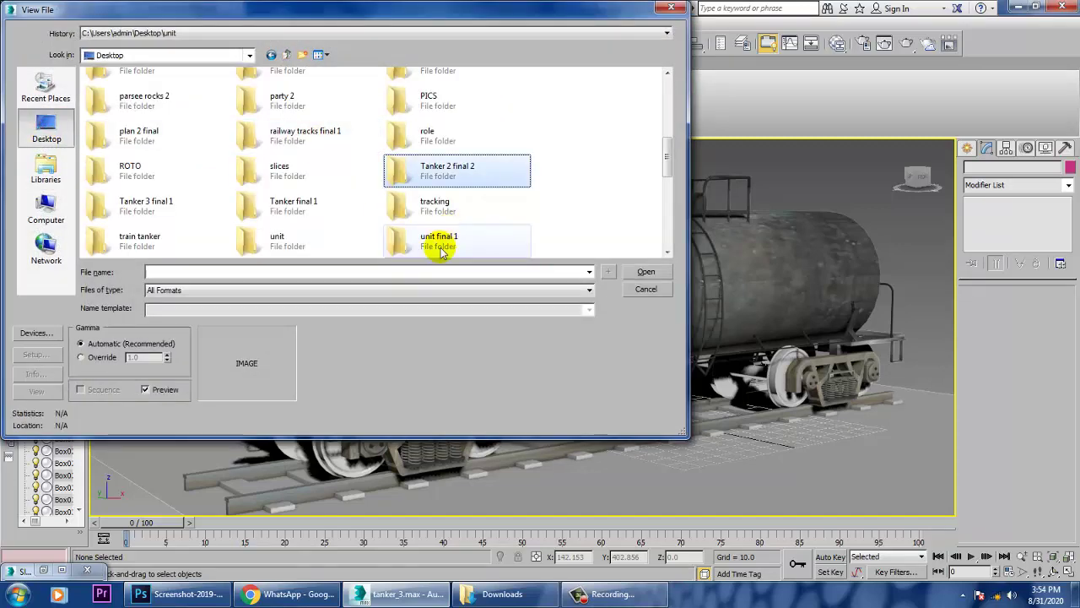
double_click(156, 241)
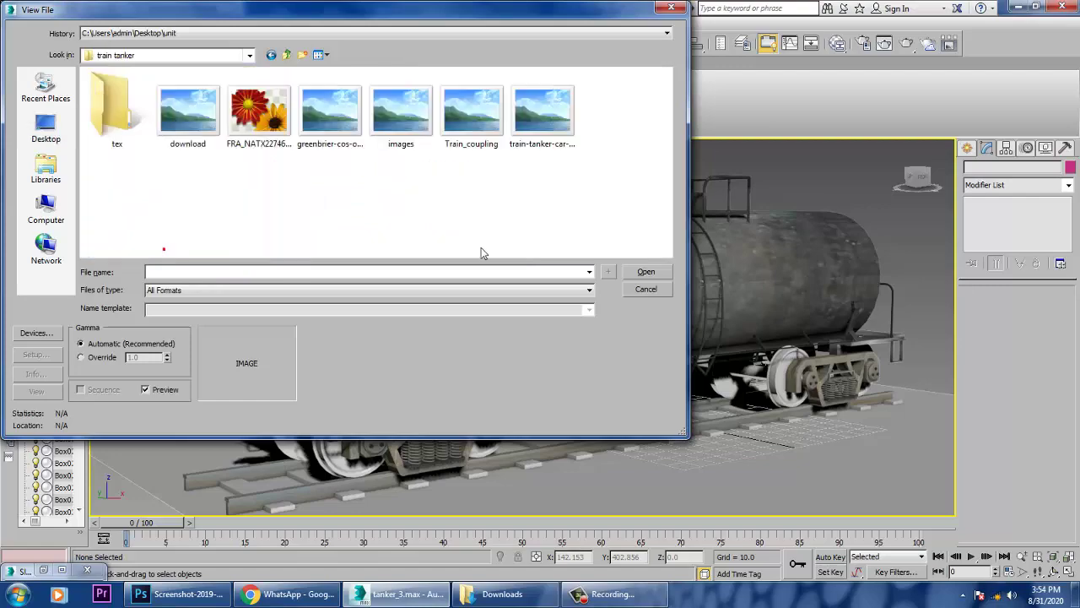
left_click(571, 119)
double_click(570, 119)
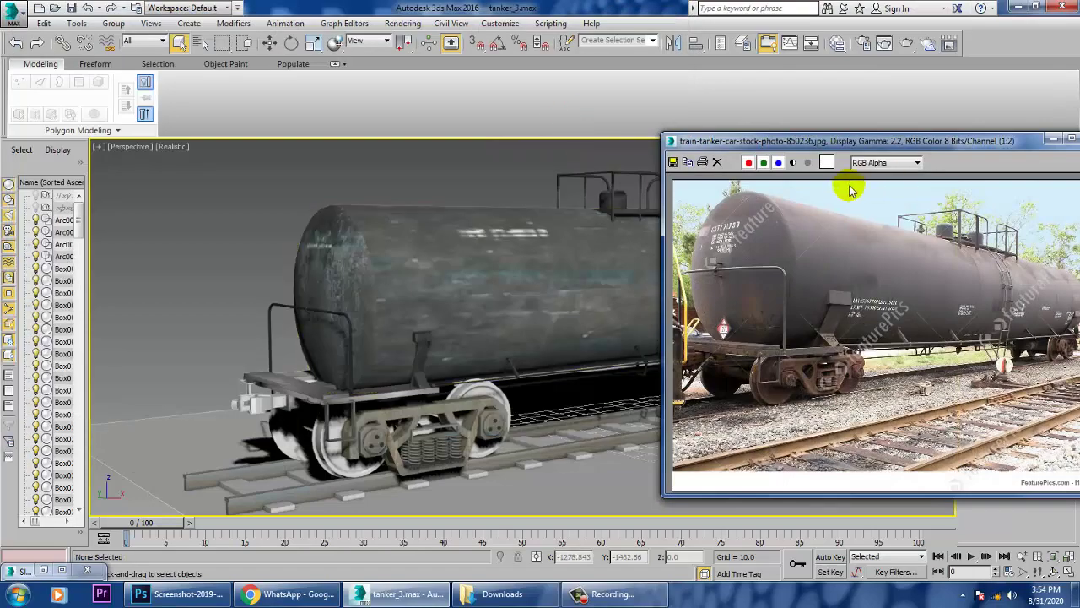
left_click_drag(849, 142, 106, 135)
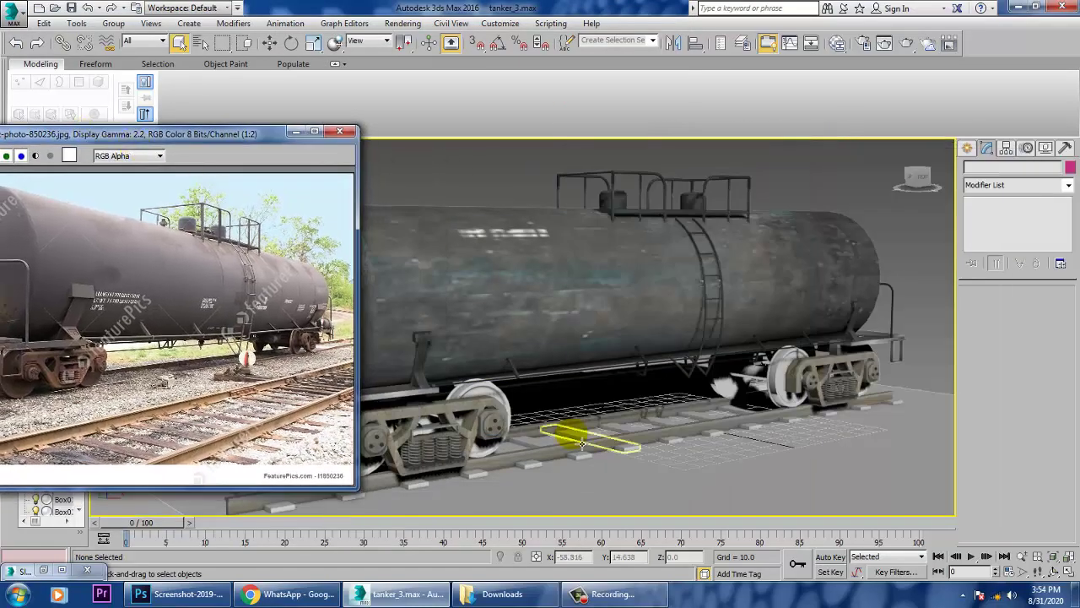
- Select the front wheel set under the tanker's near end and isolate it
middle_click_drag(591, 304, 822, 237)
left_click(651, 378)
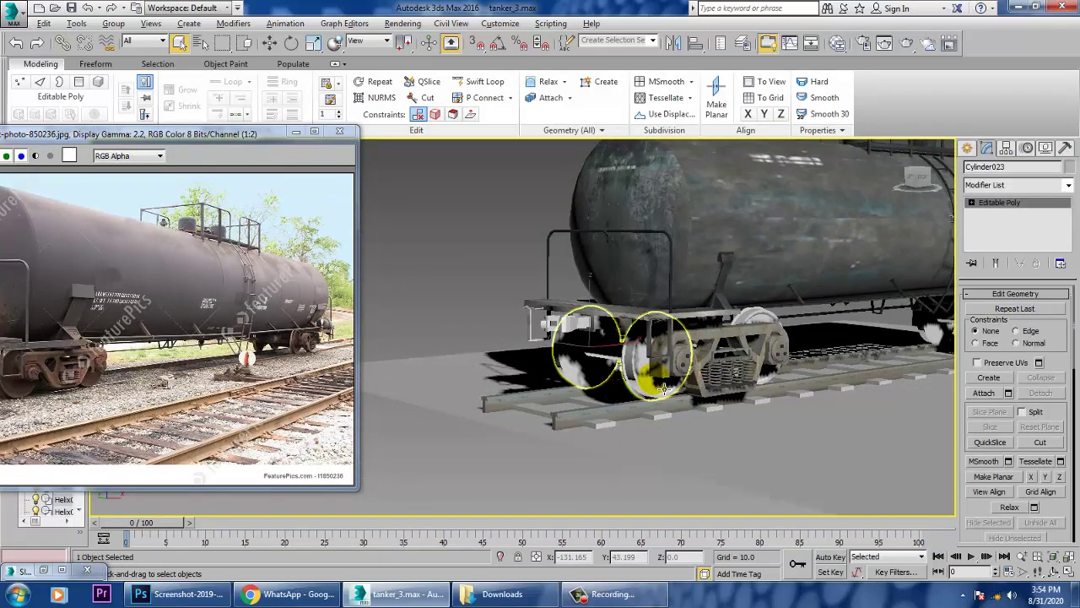
key("alt+q")
middle_click_drag(667, 388, 768, 368, "alt")
left_click(632, 313)
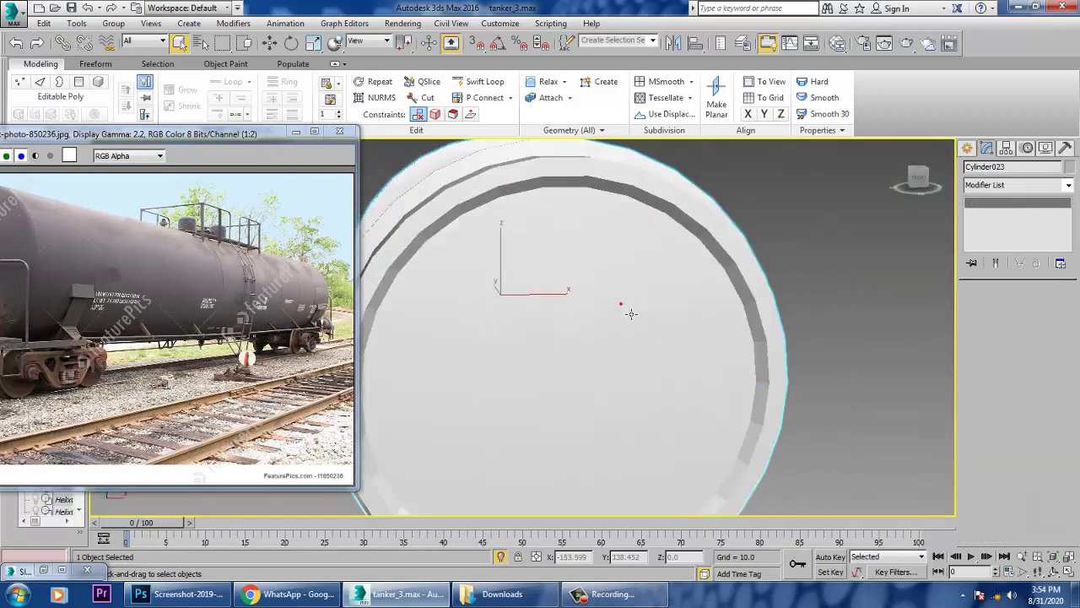
middle_click_drag(632, 313, 759, 321, "alt")
- Apply an Unwrap UVW modifier to the isolated wheel set
left_click(1068, 187)
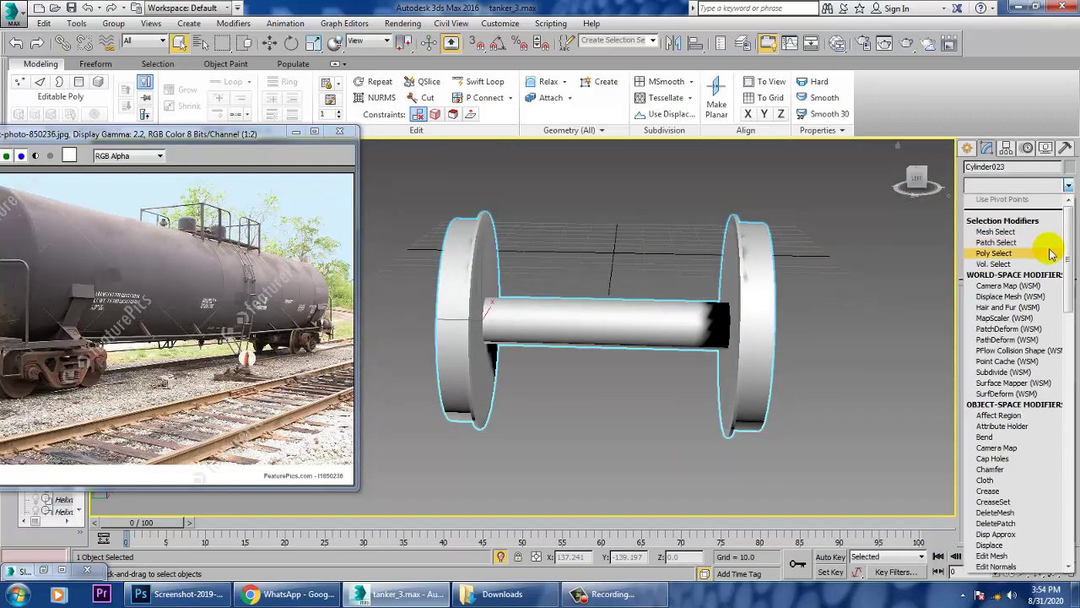
key("u")
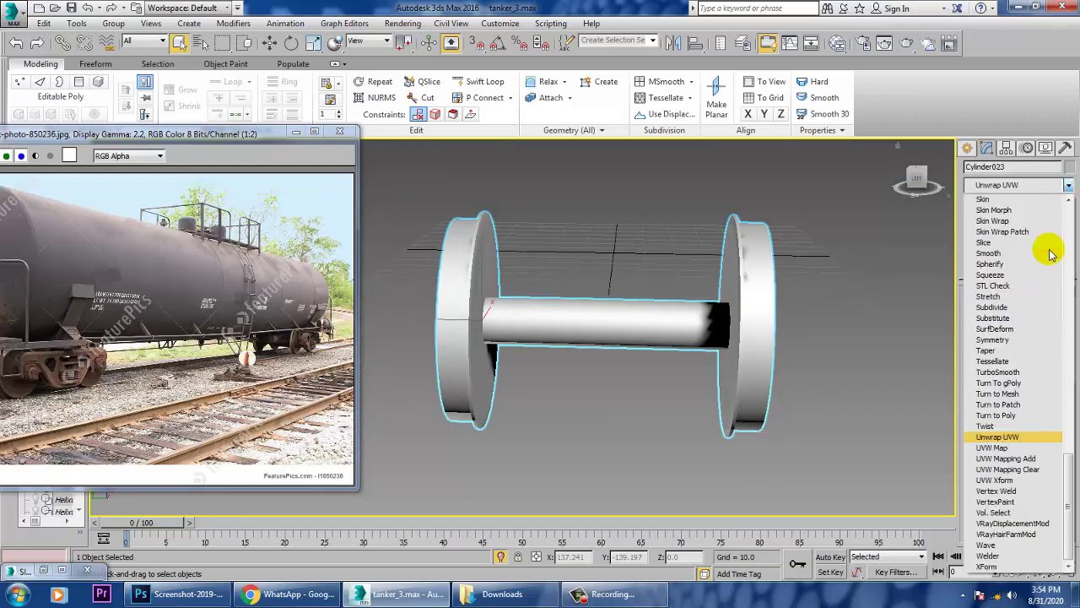
left_click(1013, 437)
middle_click_drag(861, 375, 718, 354, "alt")
scroll(578, 325, "down", 4)
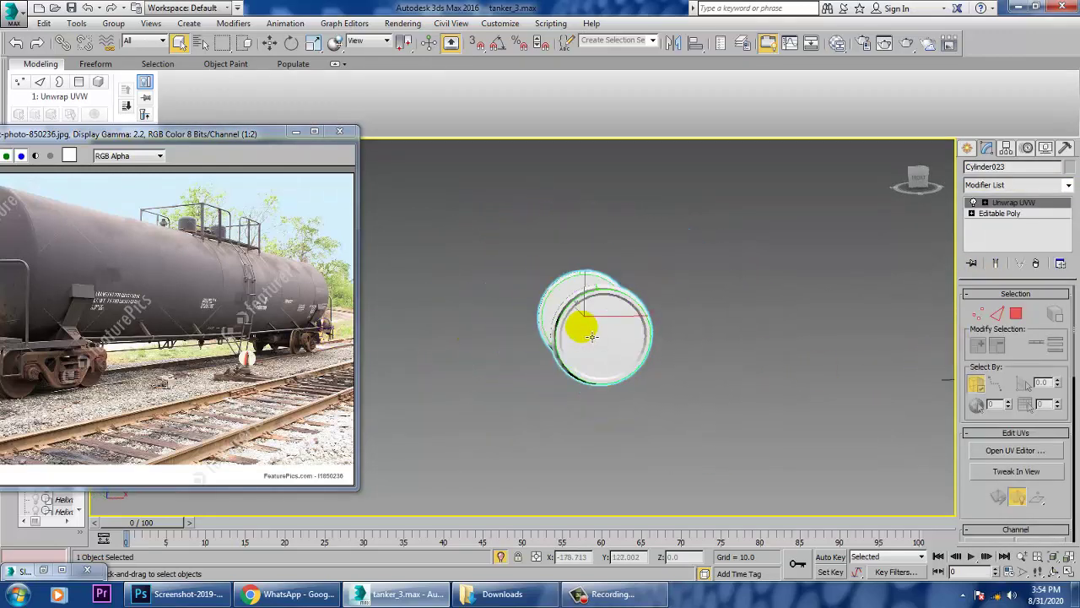
mouse_move(579, 326)
middle_mouse_down("alt")
mouse_move(622, 325)
mouse_move(573, 327)
middle_mouse_up("alt")
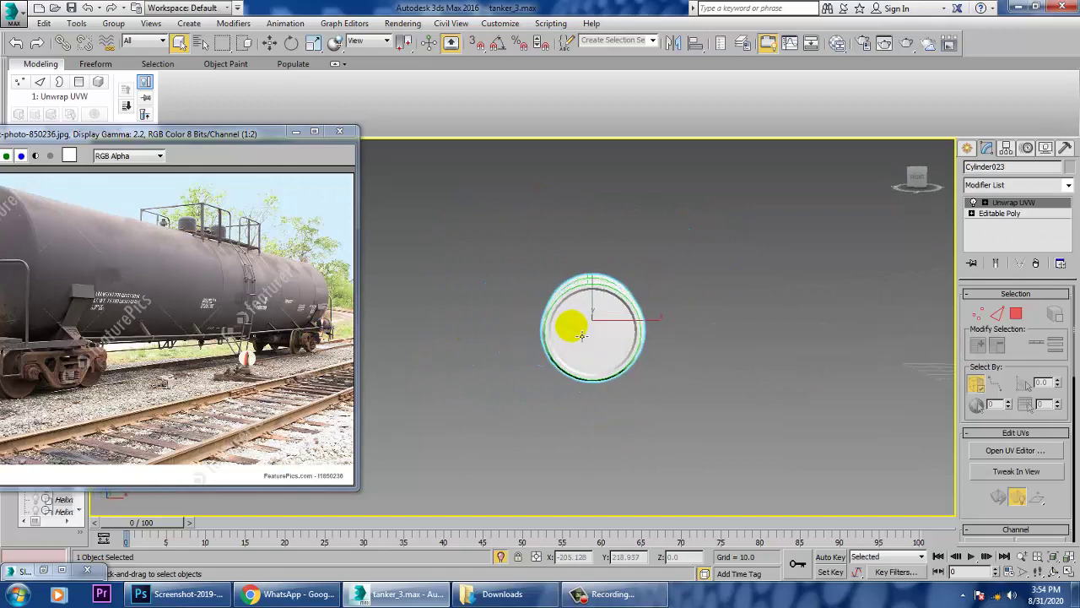
left_click_drag(771, 438, 771, 438)
middle_click_drag(589, 292, 684, 308, "alt")
- Switch the Unwrap UVW modifier to polygon selection
left_click(984, 203)
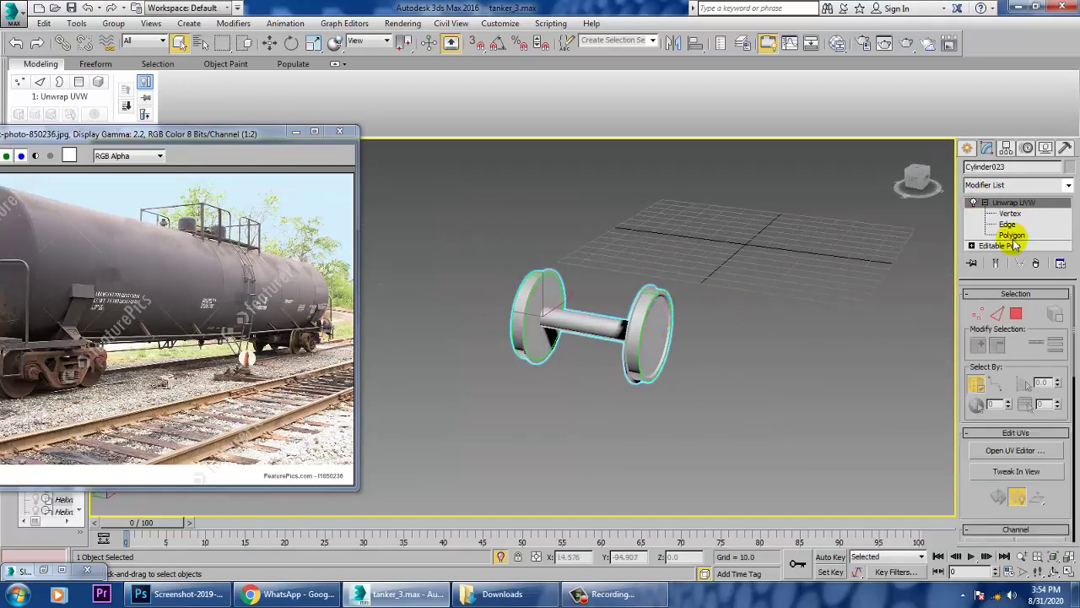
left_click(1011, 235)
middle_click_drag(582, 329, 605, 290, "alt")
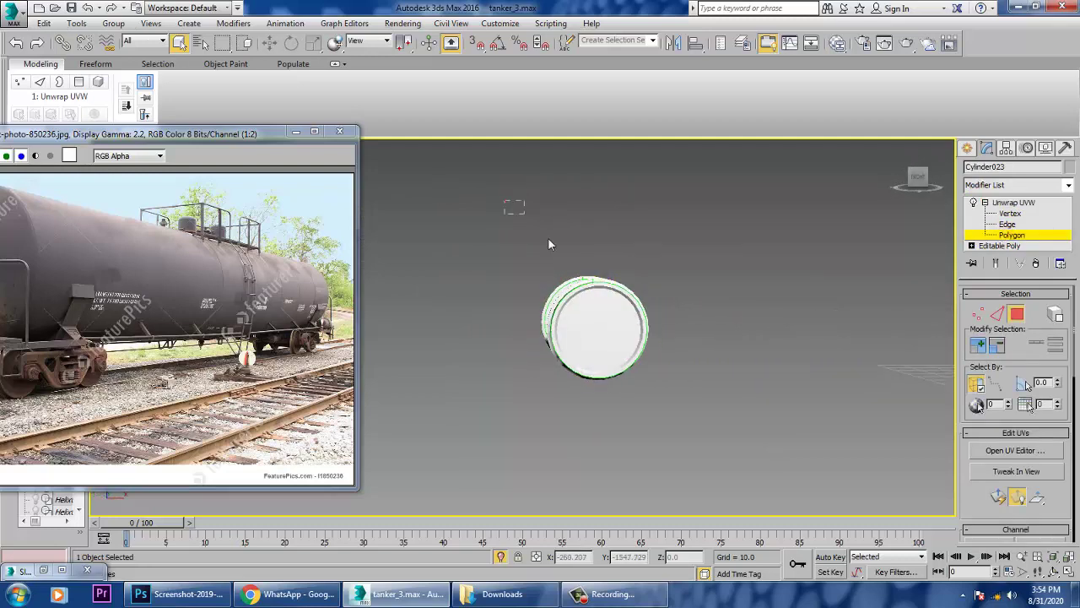
middle_click_drag(549, 244, 636, 302, "alt")
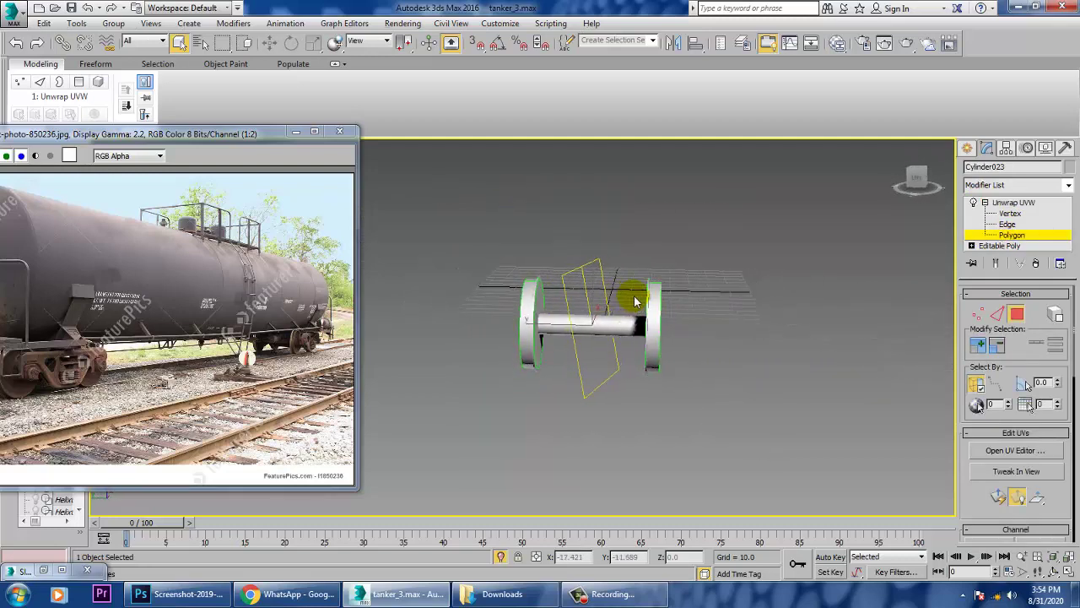
- Try to isolate one wheel's polygons by selecting everything and deselecting the axle and the opposite wheel
key("ctrl+a")
middle_click_drag(565, 375, 684, 275, "alt")
left_click(689, 318, "alt")
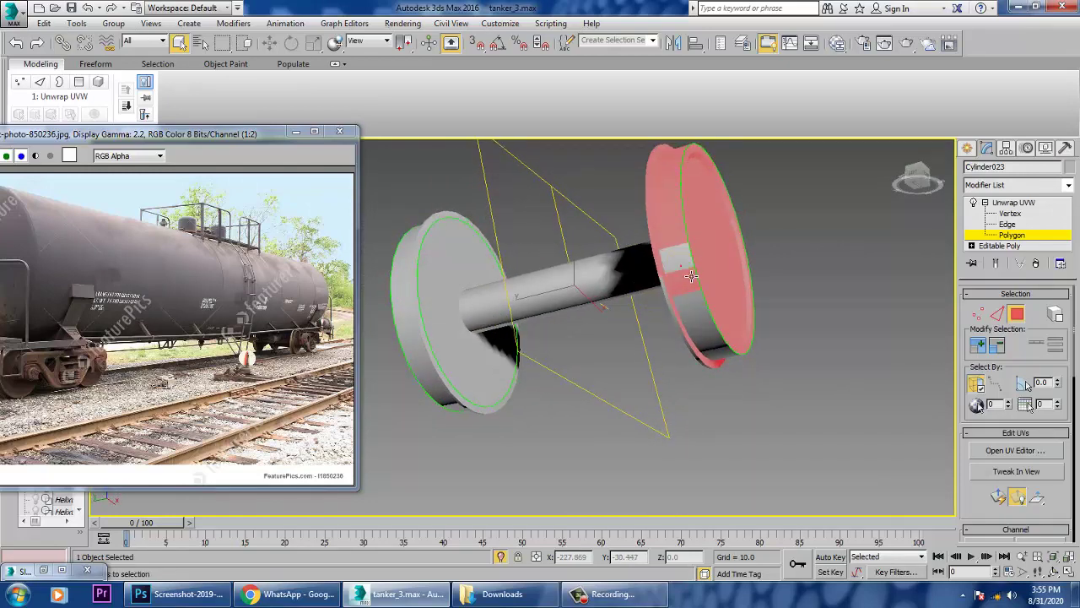
left_click(681, 266, "ctrl")
middle_click_drag(718, 342, 813, 315, "alt")
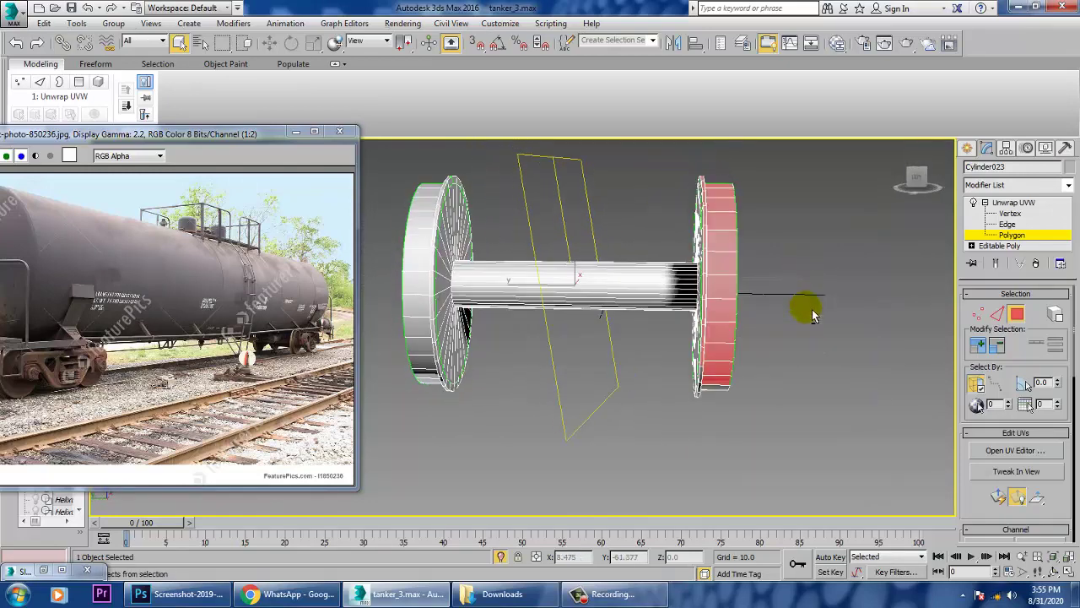
left_click_drag(689, 390, 676, 473)
middle_click_drag(709, 321, 739, 272, "alt")
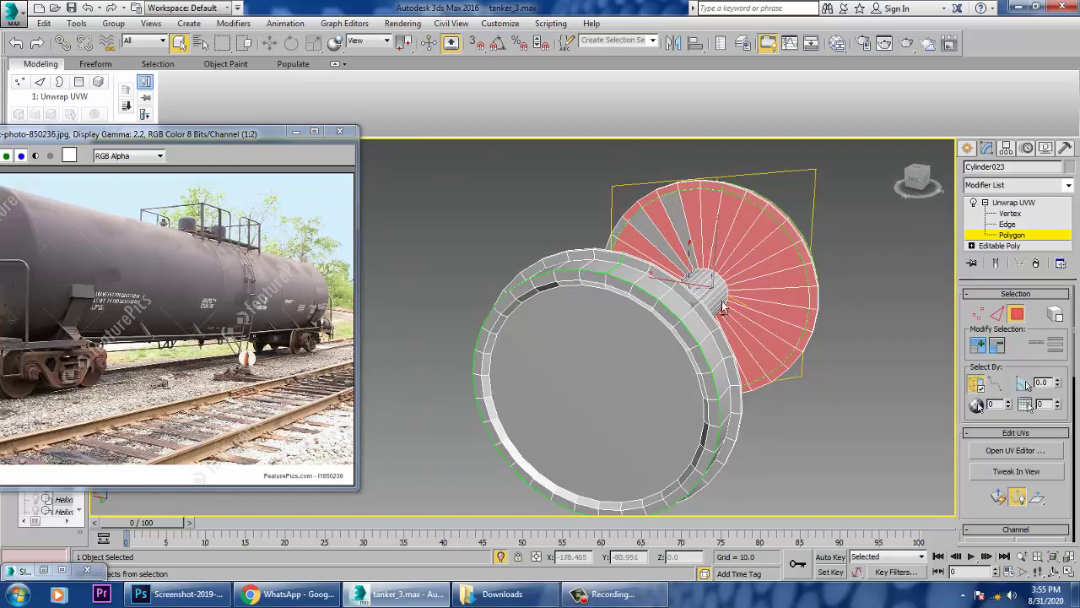
- Deselect polygons on the selected wheel's inner face around the axle and along its rim
middle_click_drag(722, 308, 653, 270, "alt")
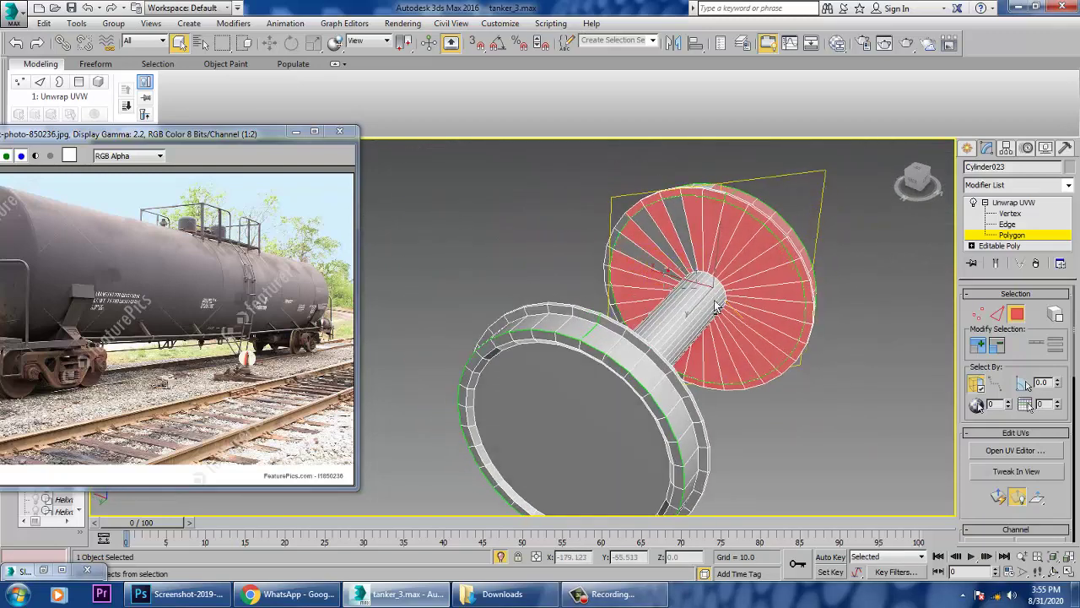
middle_click_drag(757, 325, 692, 244, "alt")
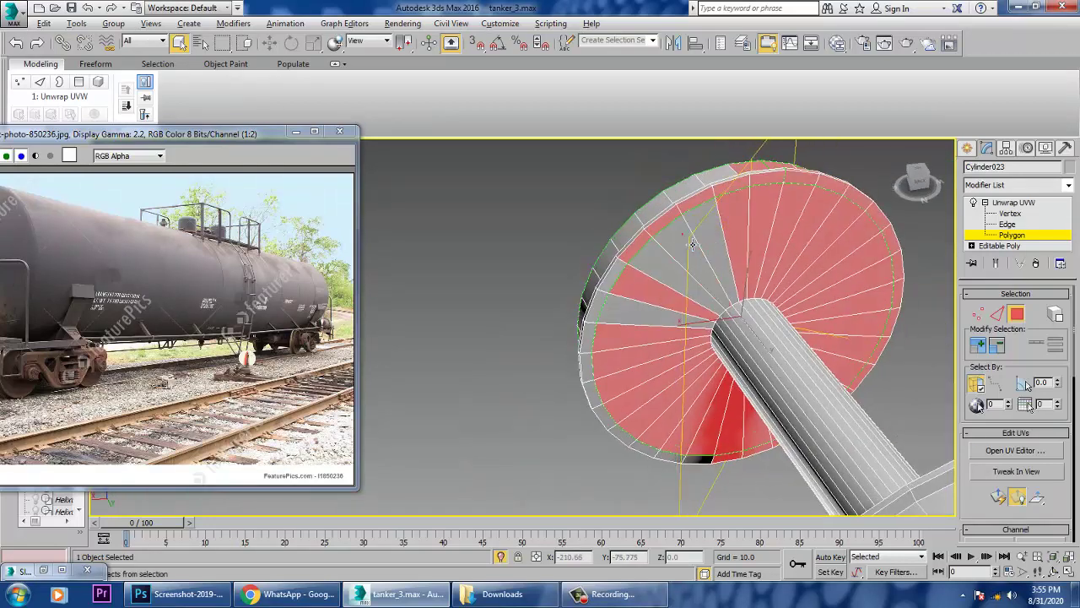
scroll(683, 228, "up", 3)
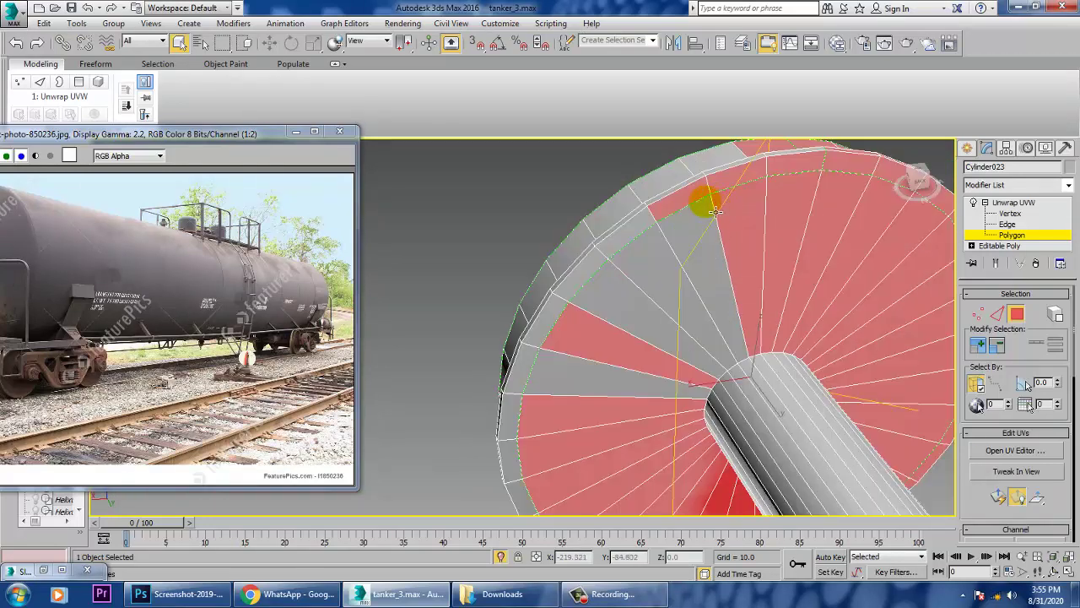
left_click(679, 205, "alt")
left_click(726, 183, "alt")
left_click(751, 234, "alt")
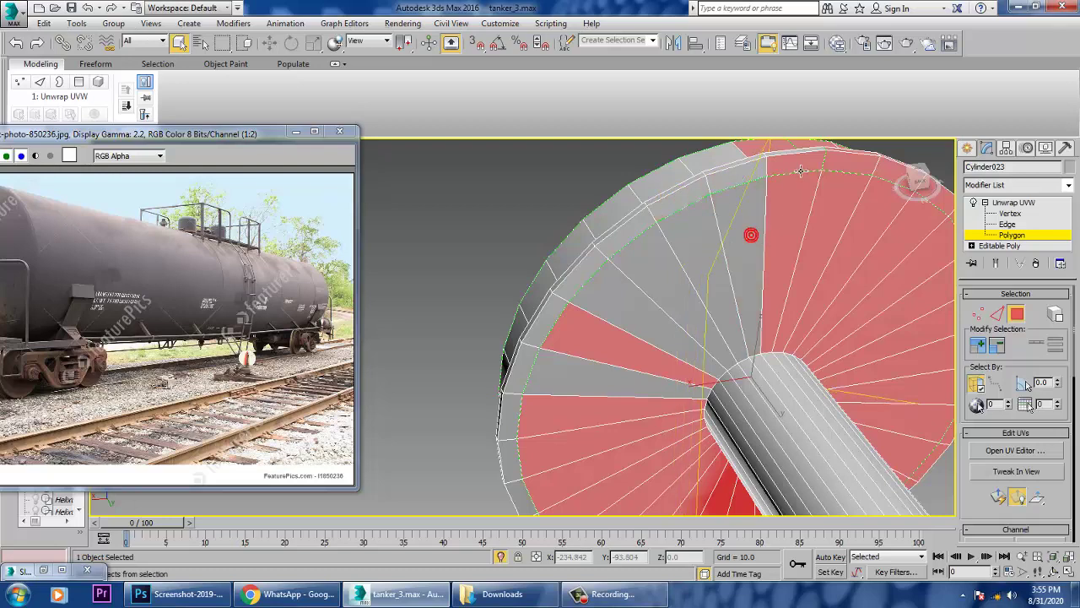
left_click(789, 160, "alt")
middle_click_drag(774, 258, 690, 274, "alt")
scroll(902, 223, "down", 5)
middle_click_drag(691, 274, 735, 294, "alt")
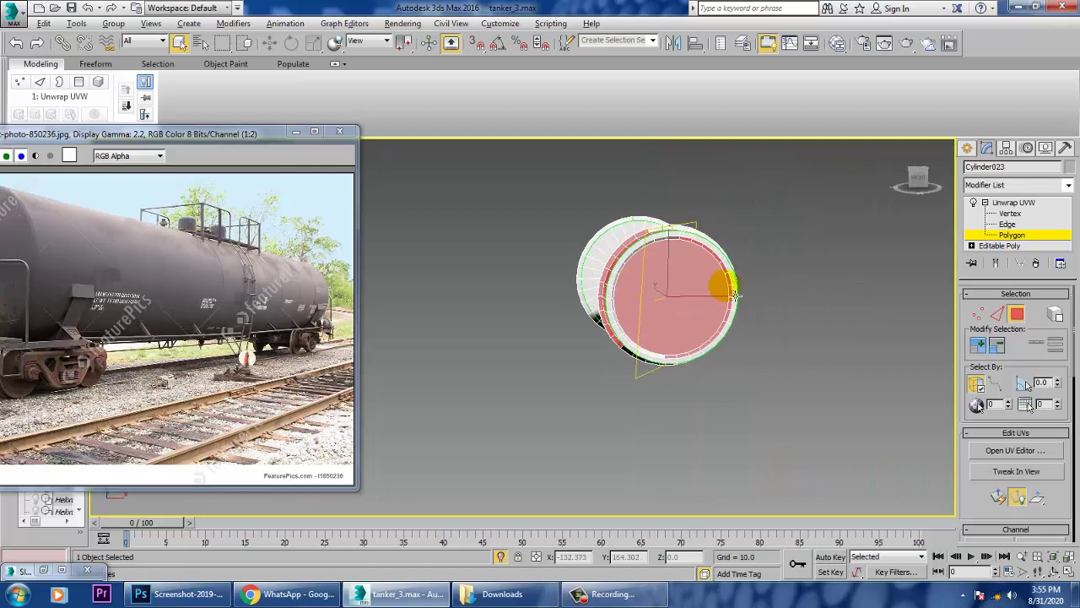
- Select all polygons of the wheel set from the Front view and return to the Perspective view
key("alt+w")
right_click(764, 250)
key("alt+w")
middle_click_drag(774, 254, 801, 250)
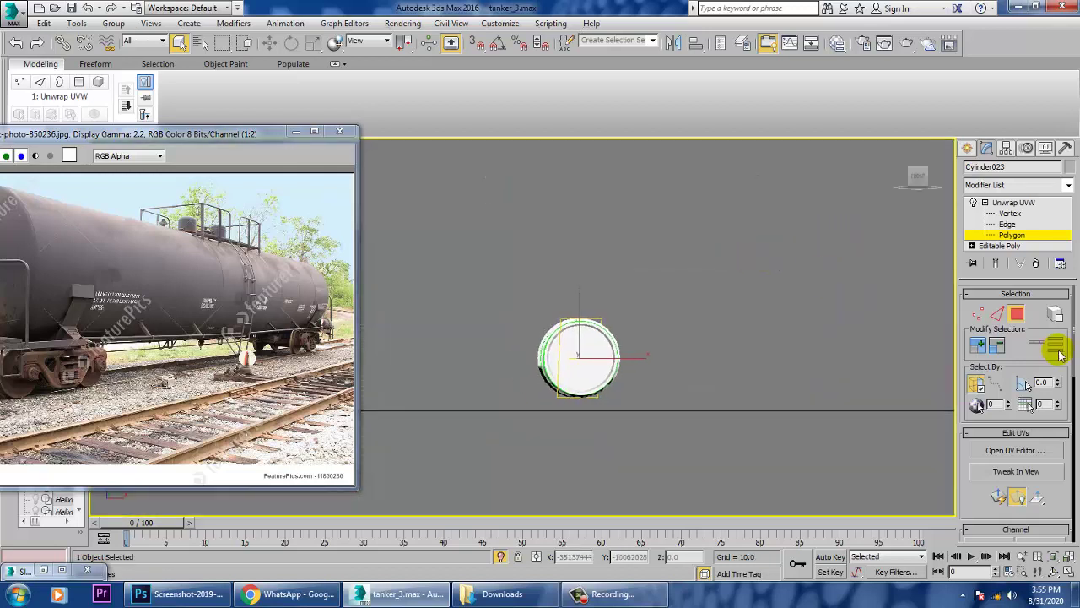
left_click(979, 387)
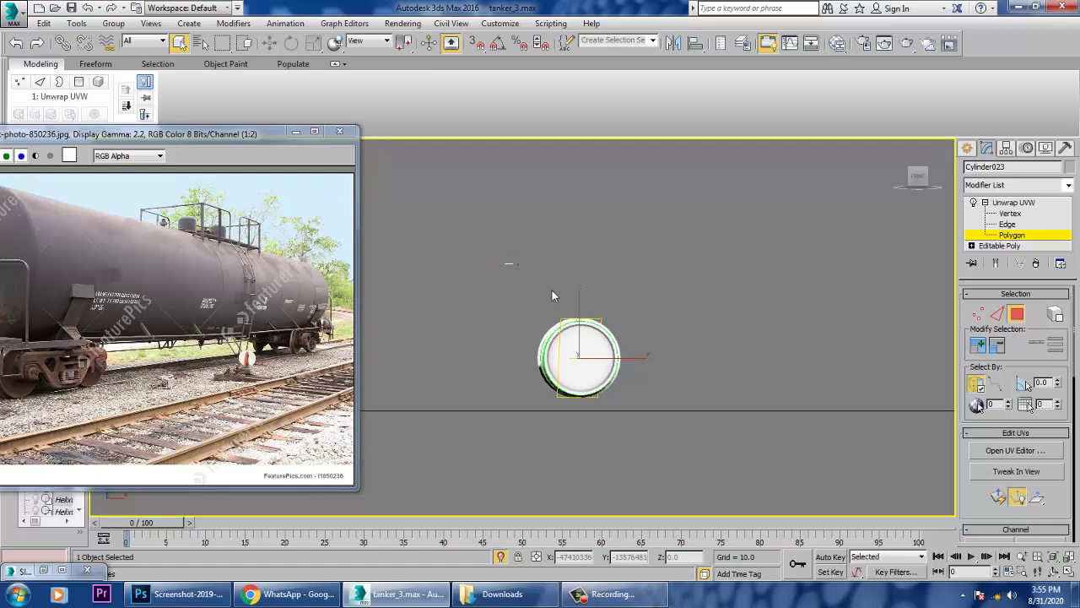
left_click_drag(552, 290, 778, 474)
key("alt+w")
right_click(721, 414)
key("alt+w")
- Remove the axle and the opposite wheel from the polygon selection, keeping only one wheel selected
middle_click_drag(875, 439, 874, 388, "alt")
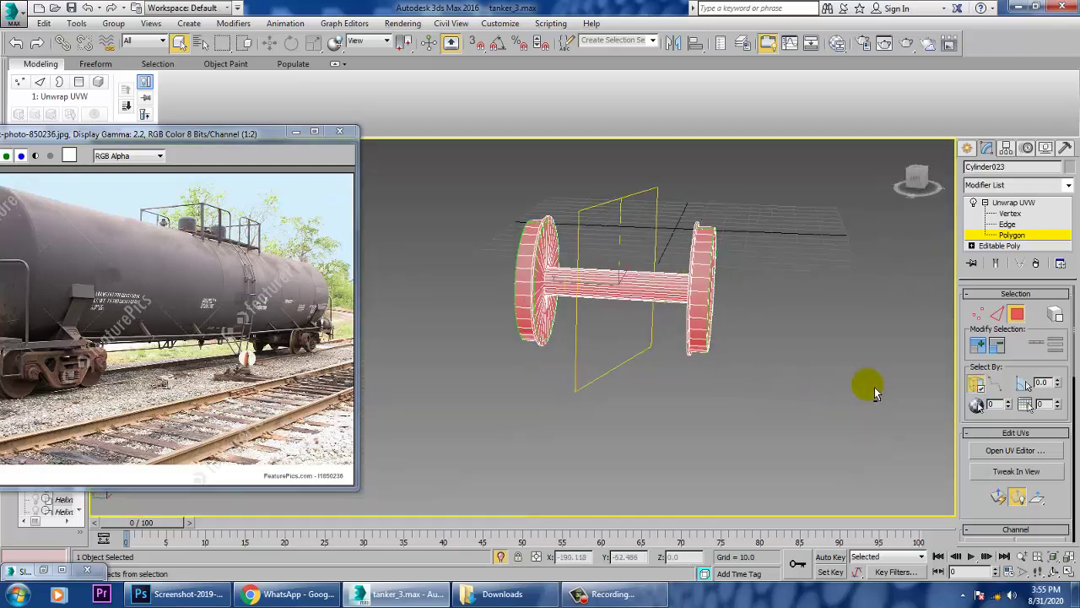
middle_click_drag(743, 322, 796, 396)
left_click_drag(475, 236, 718, 492, "alt")
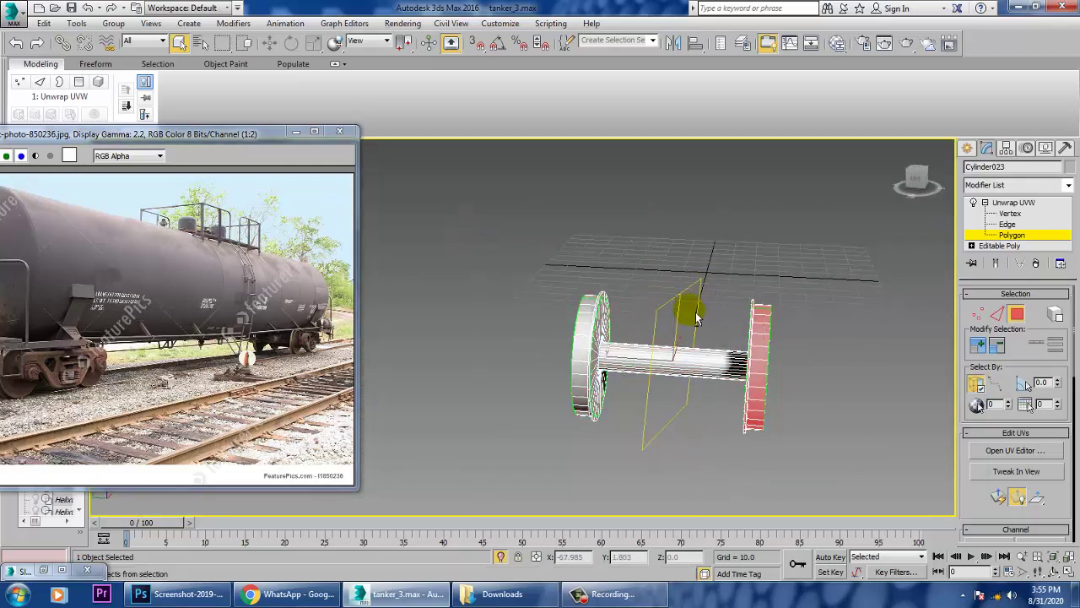
middle_click_drag(697, 317, 726, 214, "alt")
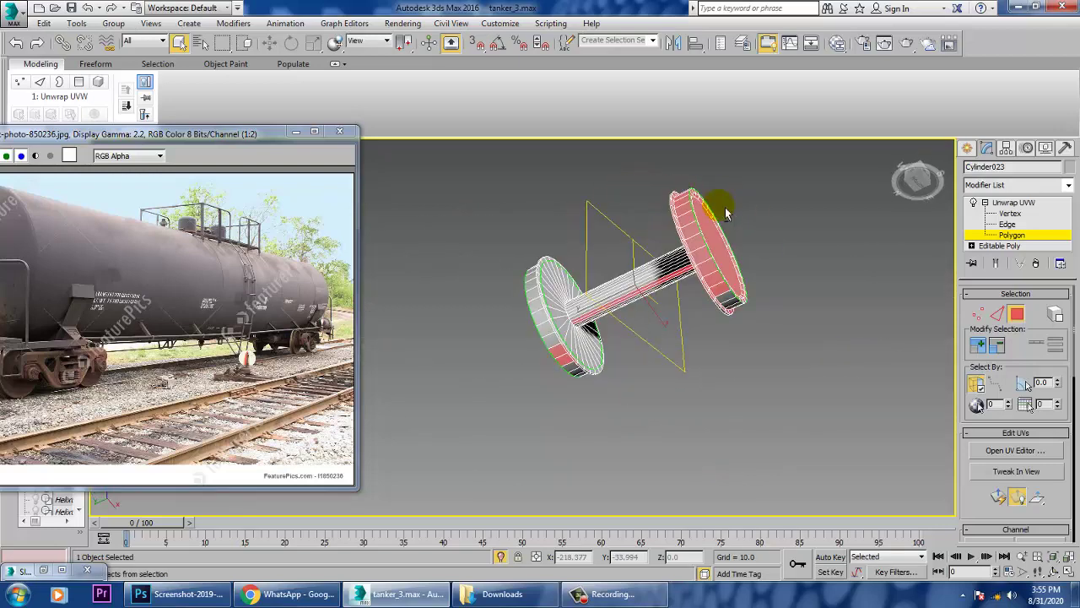
left_click_drag(712, 458, 697, 452, "alt")
key("ctrl+z")
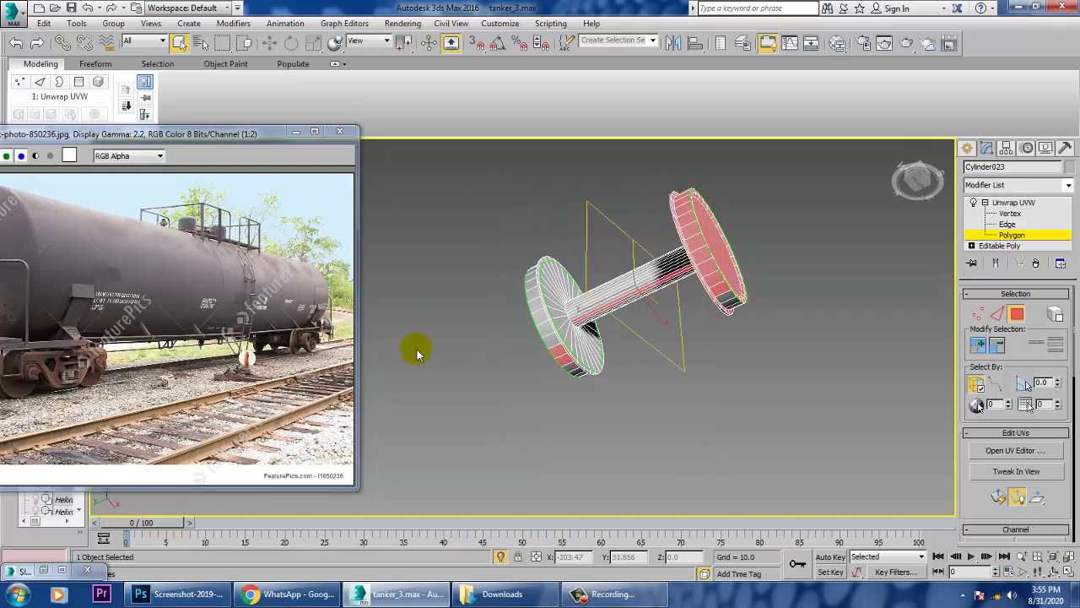
left_click(324, 269)
left_click_drag(486, 257, 645, 459, "alt")
middle_click_drag(646, 405, 625, 352, "alt")
- Add the unselected tread polygons along the upper and side part of the wheel to the selection
middle_click_drag(816, 254, 729, 309, "alt")
scroll(686, 332, "up", 3)
scroll(729, 309, "up", 3)
left_click(643, 240, "ctrl")
left_click(693, 279, "ctrl")
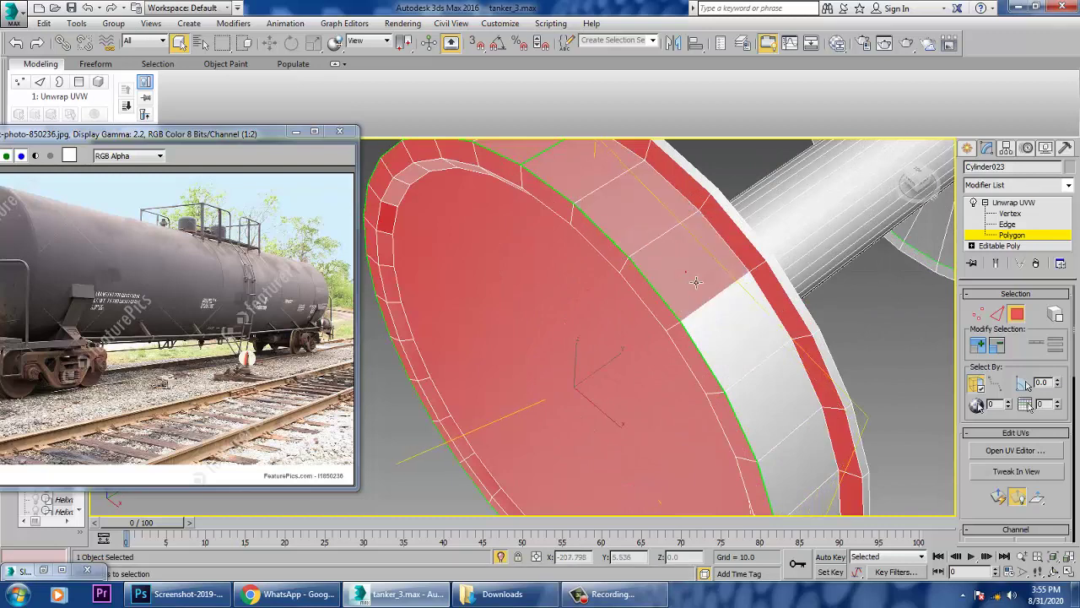
left_click(739, 332, "ctrl")
left_click(775, 391, "ctrl")
left_click(801, 462, "ctrl")
middle_click_drag(863, 421, 796, 287)
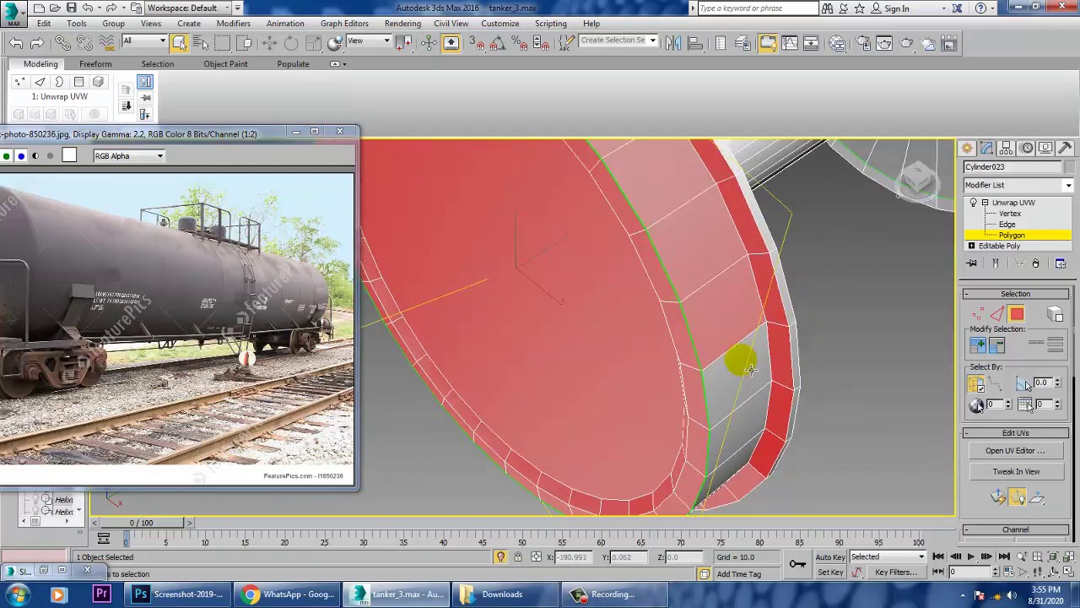
left_click(726, 377, "ctrl")
left_click(738, 431, "ctrl")
left_click(736, 464, "ctrl")
- Add the remaining tread polygons along the wheel's underside to the selection
middle_click_drag(797, 425, 765, 337, "alt")
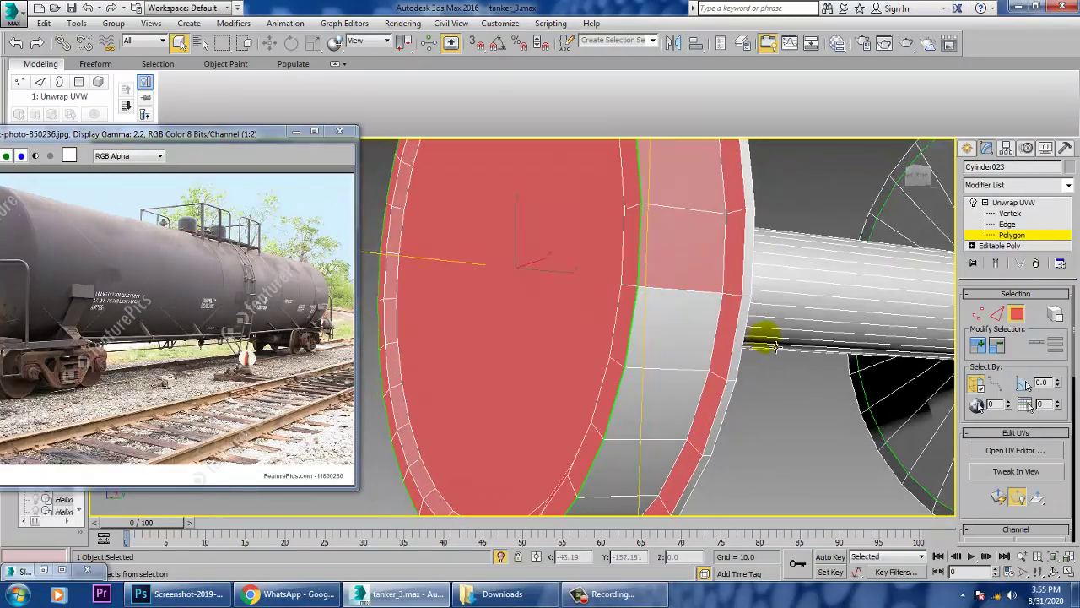
left_click(697, 345, "ctrl")
left_click(667, 408, "ctrl")
left_click(661, 472, "ctrl")
middle_click_drag(662, 470, 706, 334, "alt")
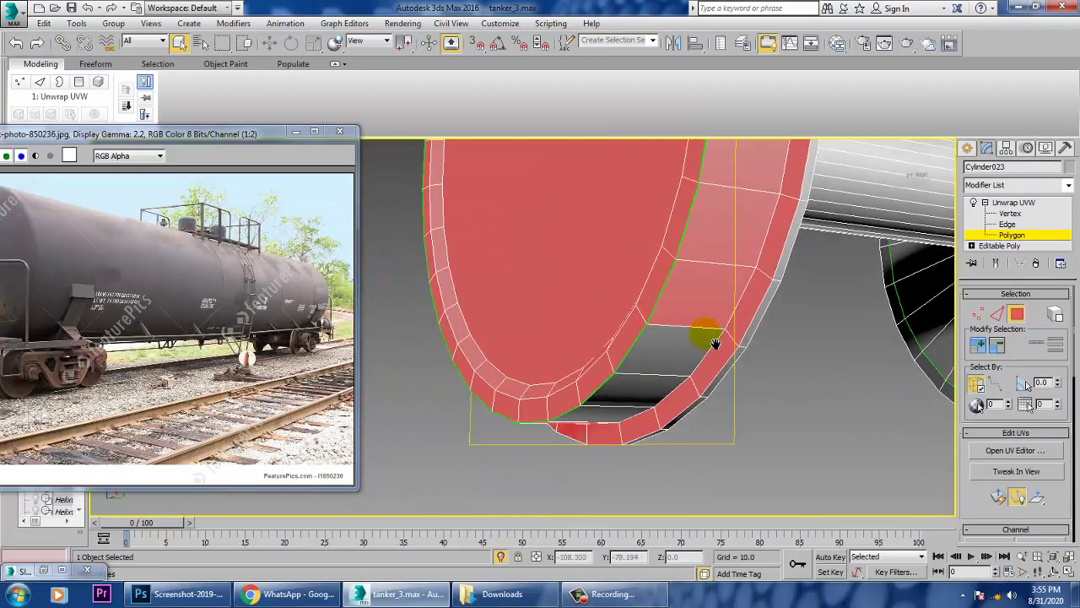
left_click(666, 351, "ctrl")
left_click(659, 394, "ctrl")
mouse_move(659, 394)
middle_mouse_down("alt")
mouse_move(662, 380)
mouse_move(664, 389)
middle_mouse_up("alt")
- Add the thin outer flange-edge polygons along the wheel's underside to the selection
left_click(630, 393, "alt")
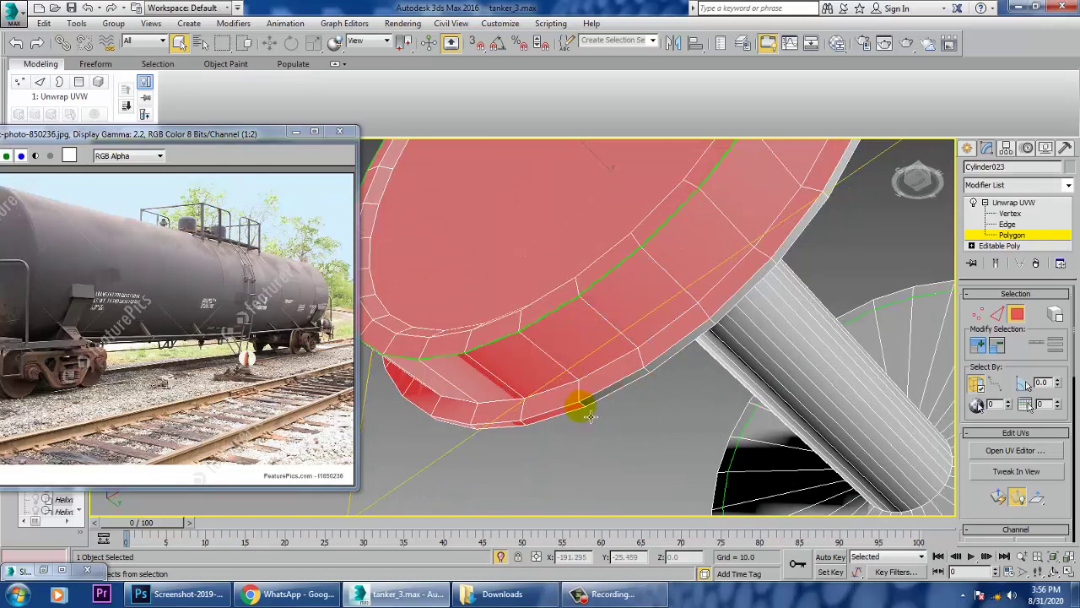
left_click(560, 417, "alt")
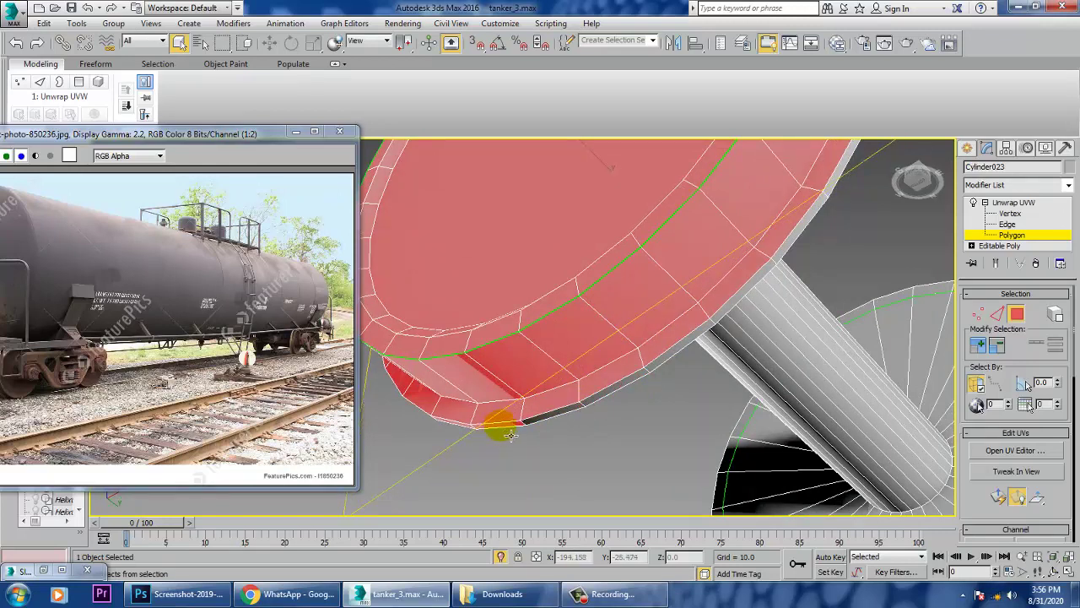
left_click(544, 417, "ctrl")
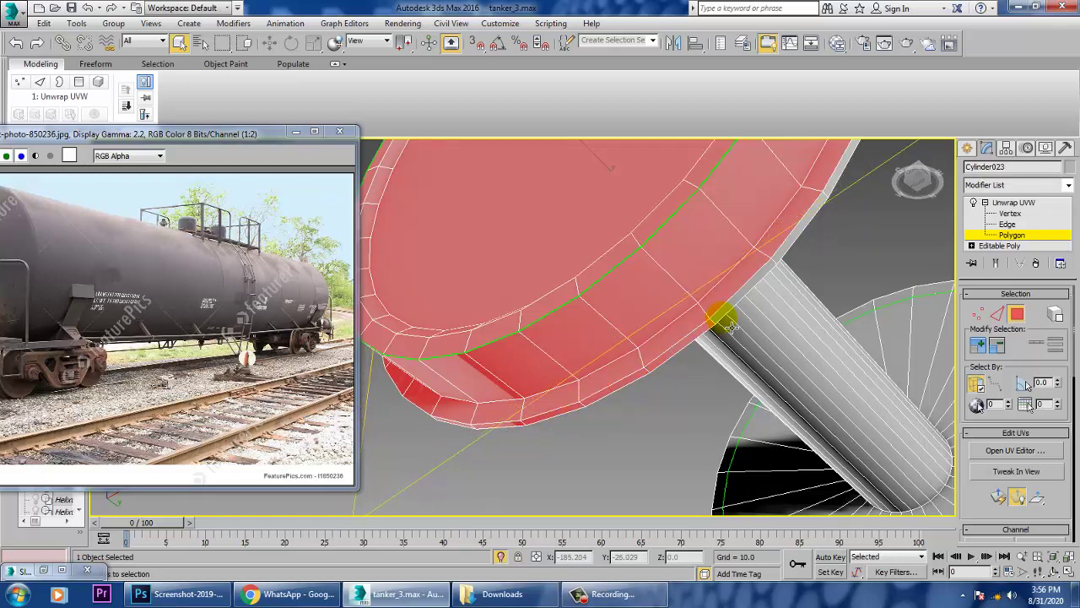
mouse_move(728, 325)
middle_mouse_down("alt")
mouse_move(764, 259)
mouse_move(767, 294)
mouse_move(740, 310)
middle_mouse_up("alt")
left_click(717, 380)
- Add the remaining thin flange-edge polygons along the wheel's side and upper part to the selection
middle_click_drag(749, 257, 728, 297, "alt")
left_click(697, 416, "ctrl")
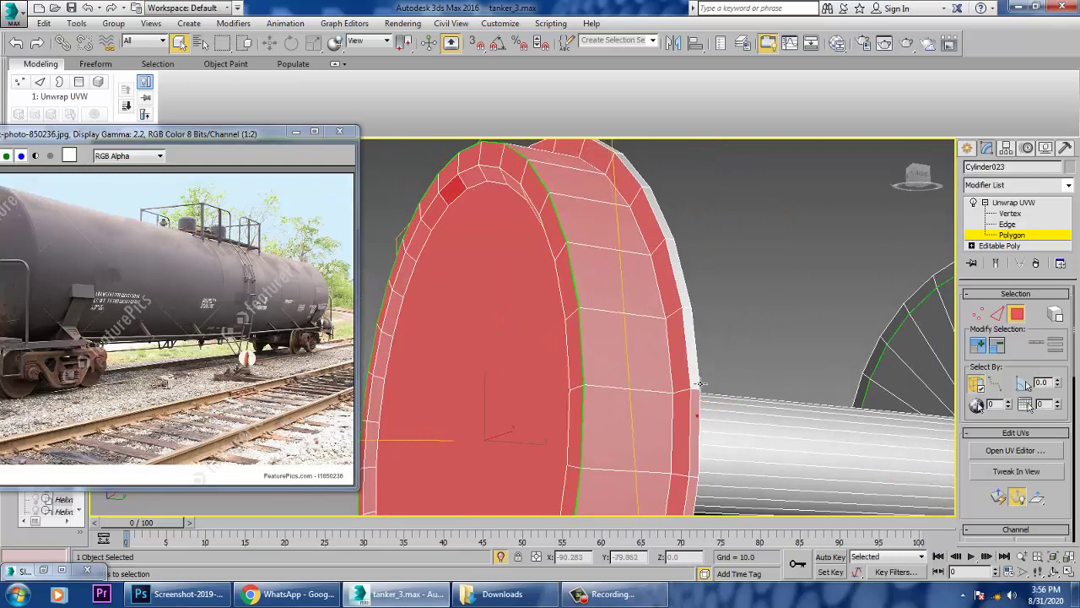
left_click(692, 368, "ctrl")
left_click(680, 275, "ctrl")
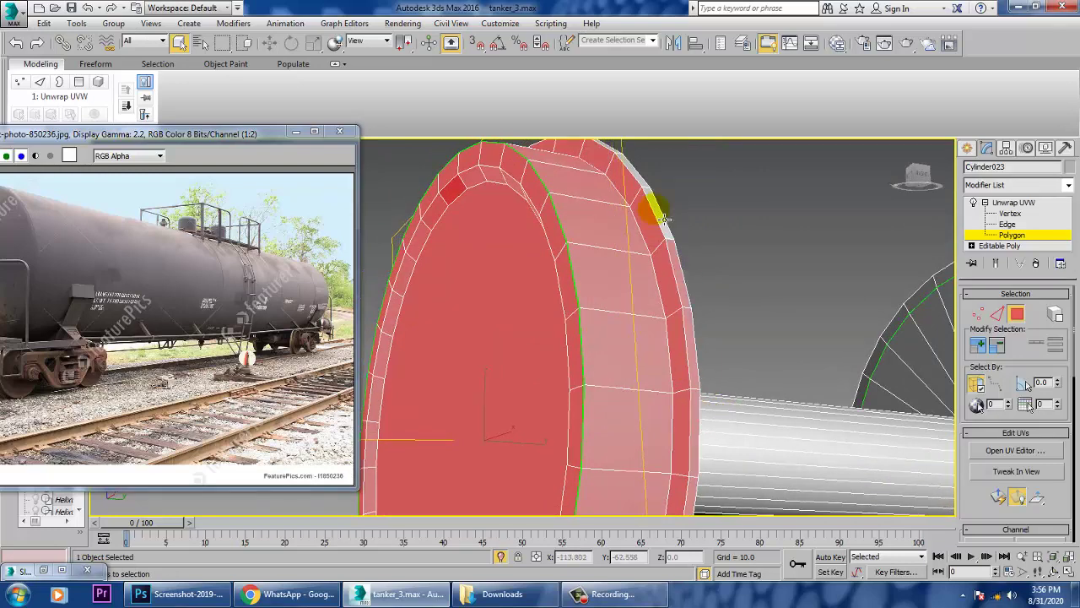
middle_click_drag(665, 219, 708, 301, "alt")
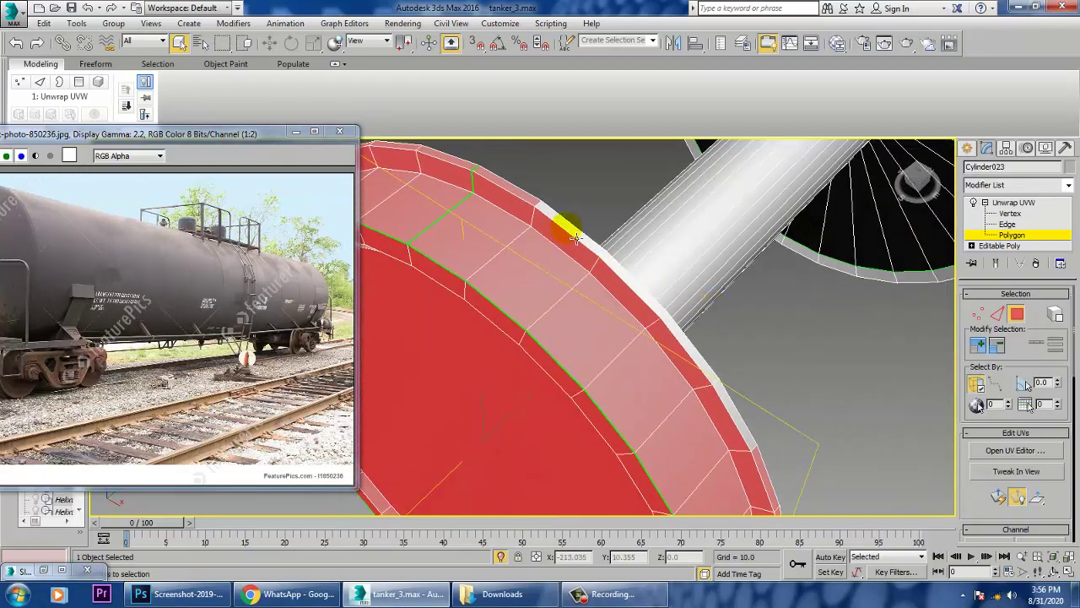
middle_click_drag(575, 237, 593, 246, "alt")
middle_click_drag(629, 281, 693, 354, "alt")
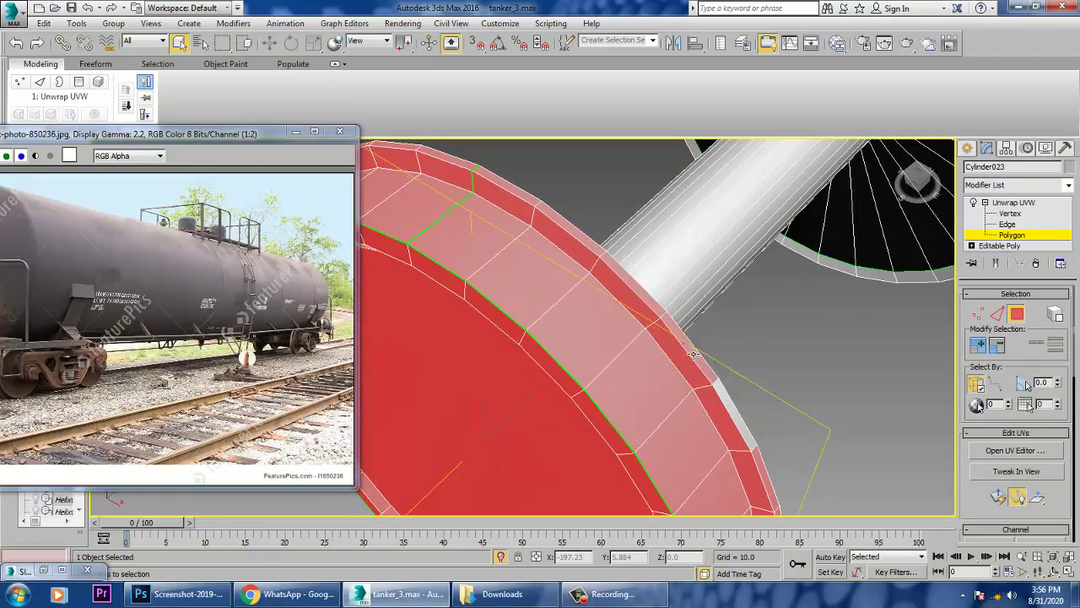
left_click(738, 422, "ctrl")
scroll(737, 422, "down", 4)
middle_click_drag(735, 407, 829, 337, "alt")
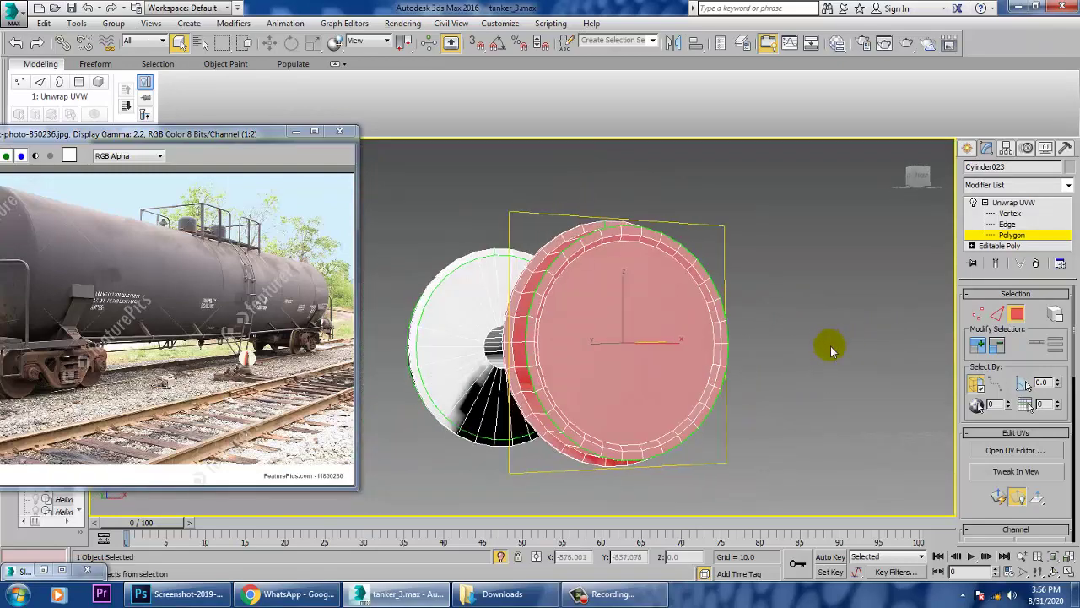
- Apply a quick planar map to the selected wheel and move its UV shell outside the checkered tile in the UV Editor
left_click(999, 498)
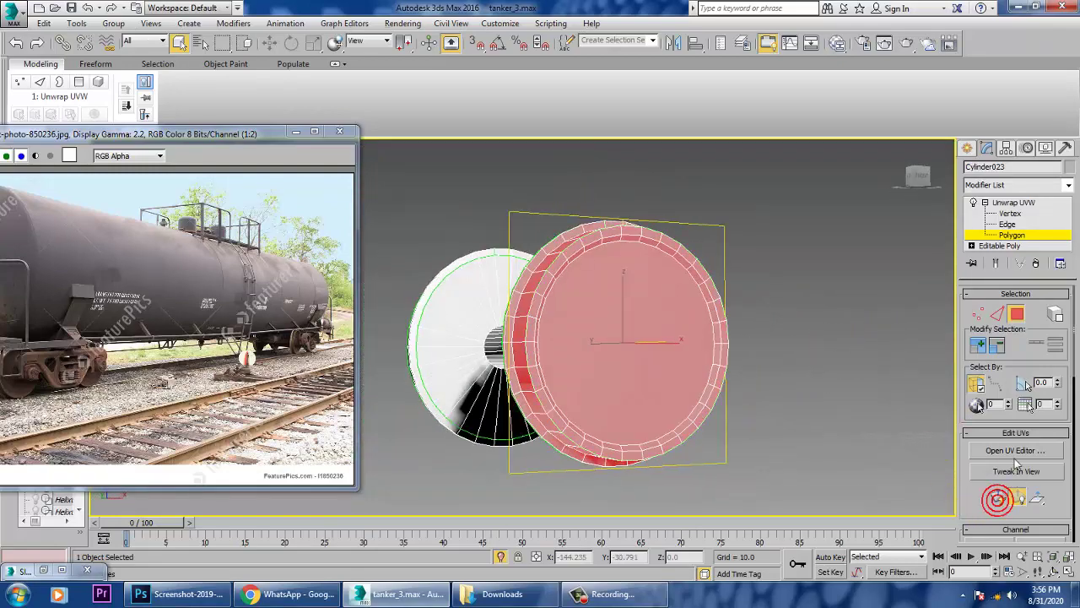
left_click(1019, 450)
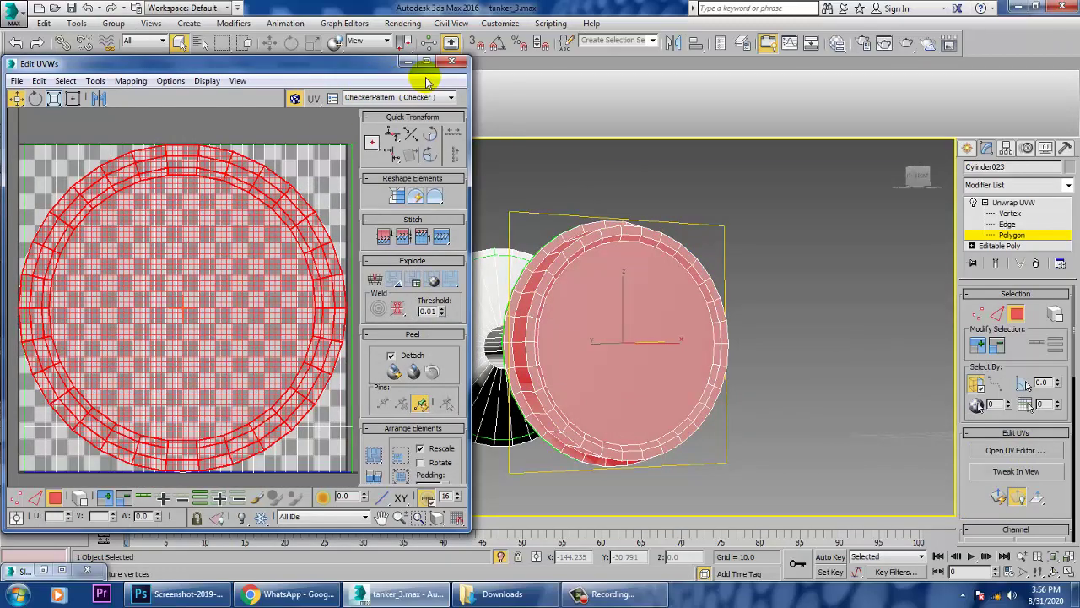
left_click(427, 62)
middle_click_drag(611, 311, 720, 314)
left_click_drag(662, 322, 195, 280)
middle_click_drag(431, 295, 509, 385)
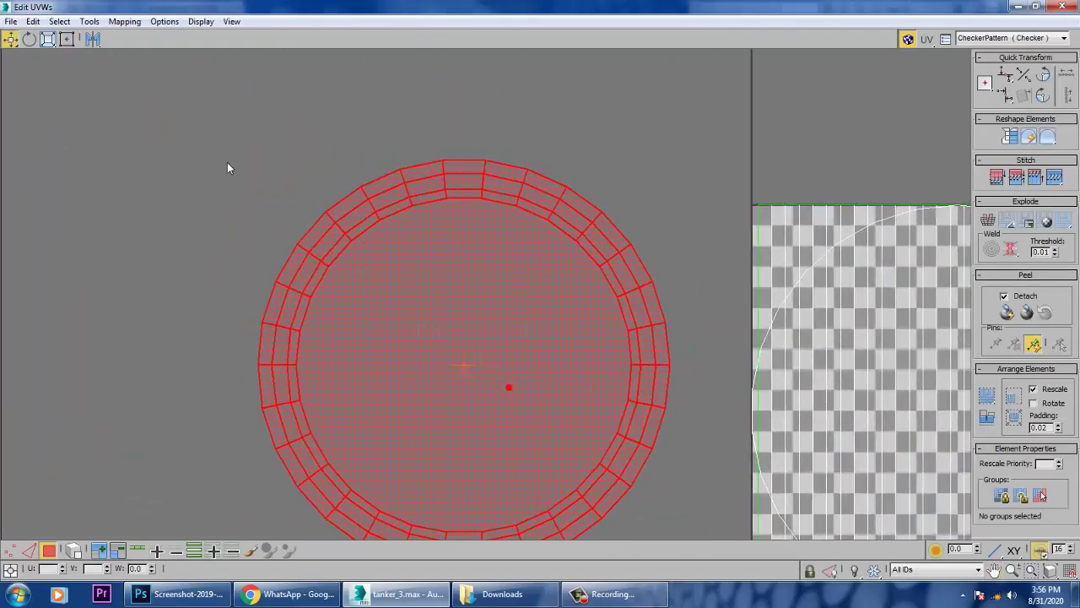
- Open the Relax Tool and try relaxing the wheel's UV shell with Relax By Polygon Angles
left_click(89, 22)
left_click(133, 251)
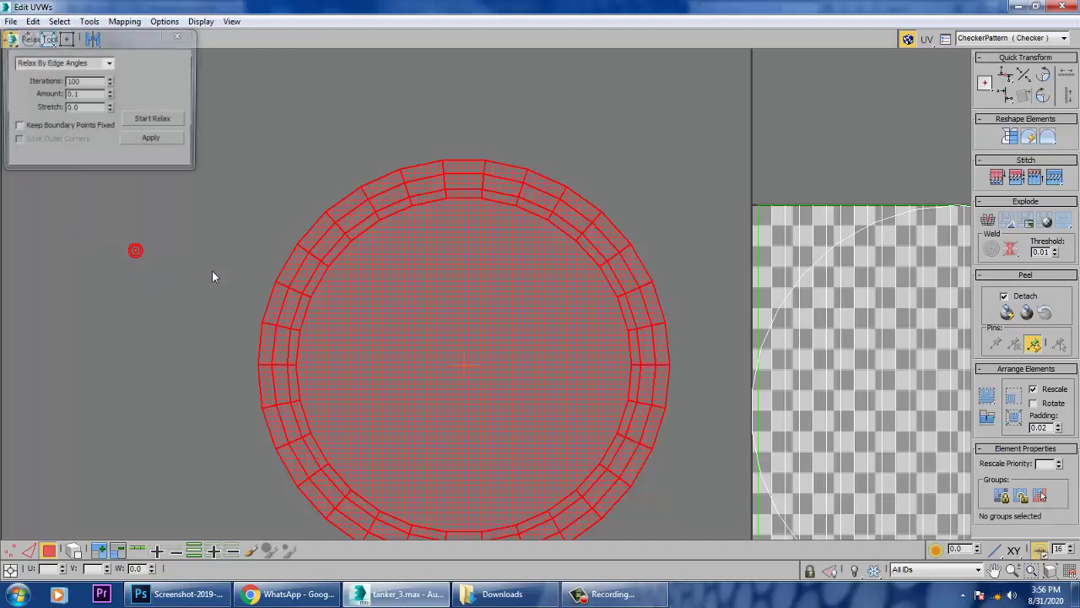
left_click(109, 64)
left_click(95, 73)
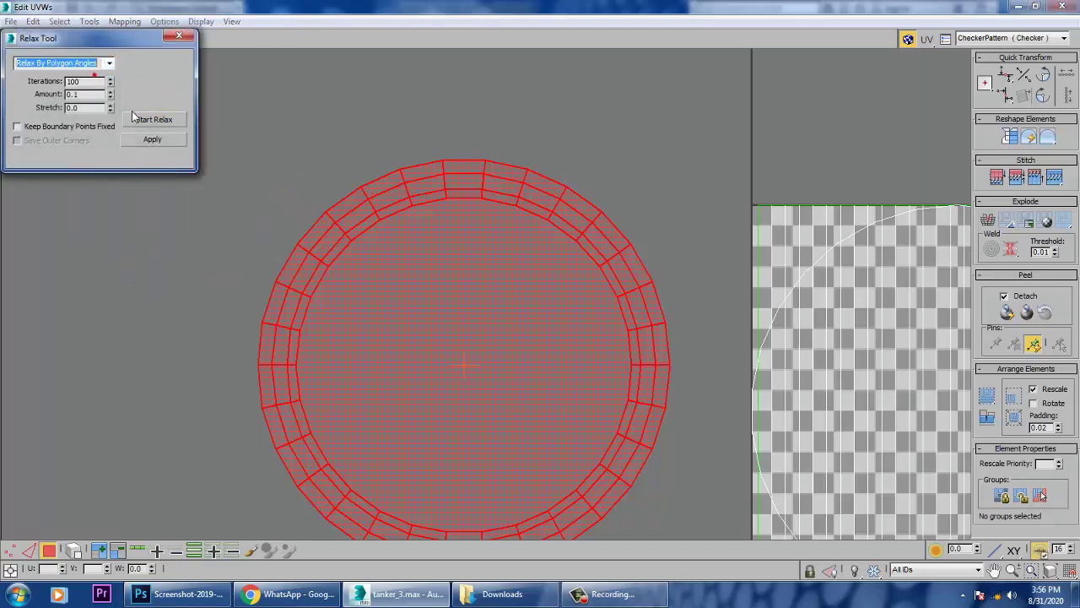
left_click(153, 122)
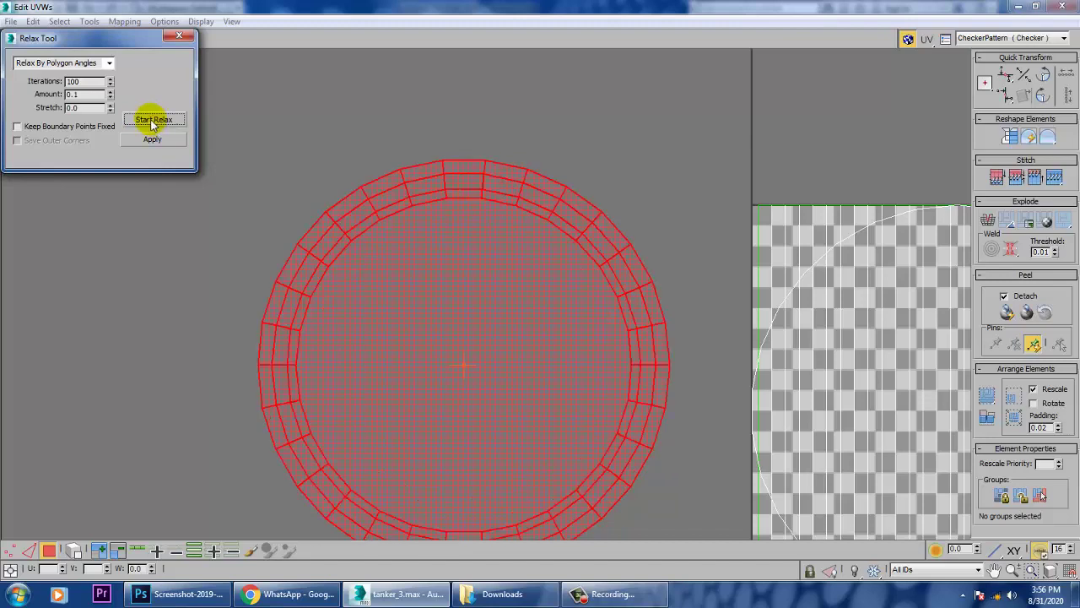
- Try relaxing the wheel's UV shell with Relax By Edge Angles and undo that relaxation
left_click(105, 68)
left_click(107, 64)
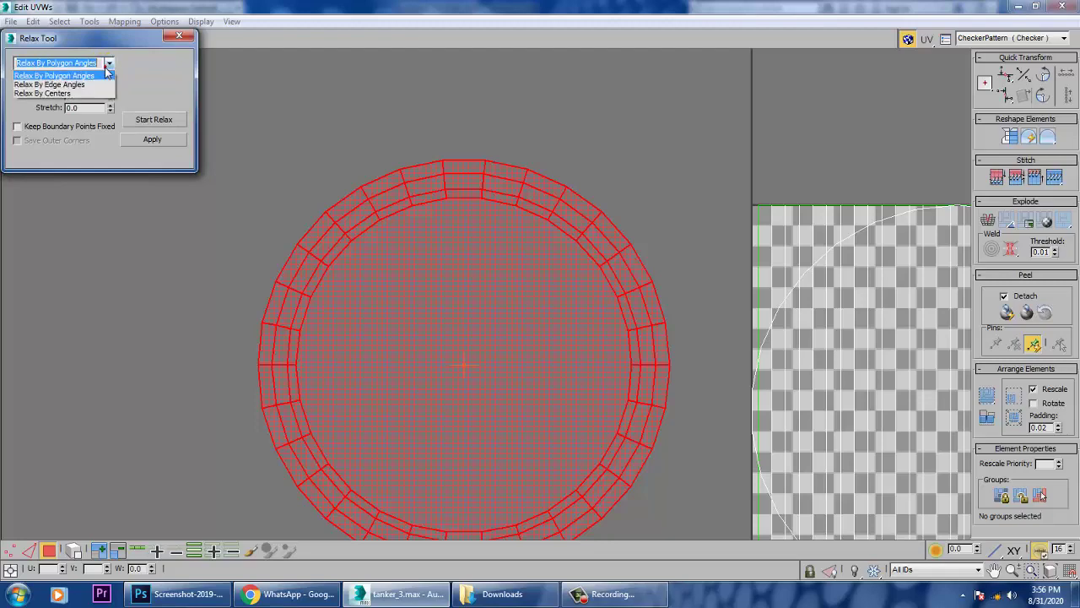
left_click(50, 83)
left_click(154, 119)
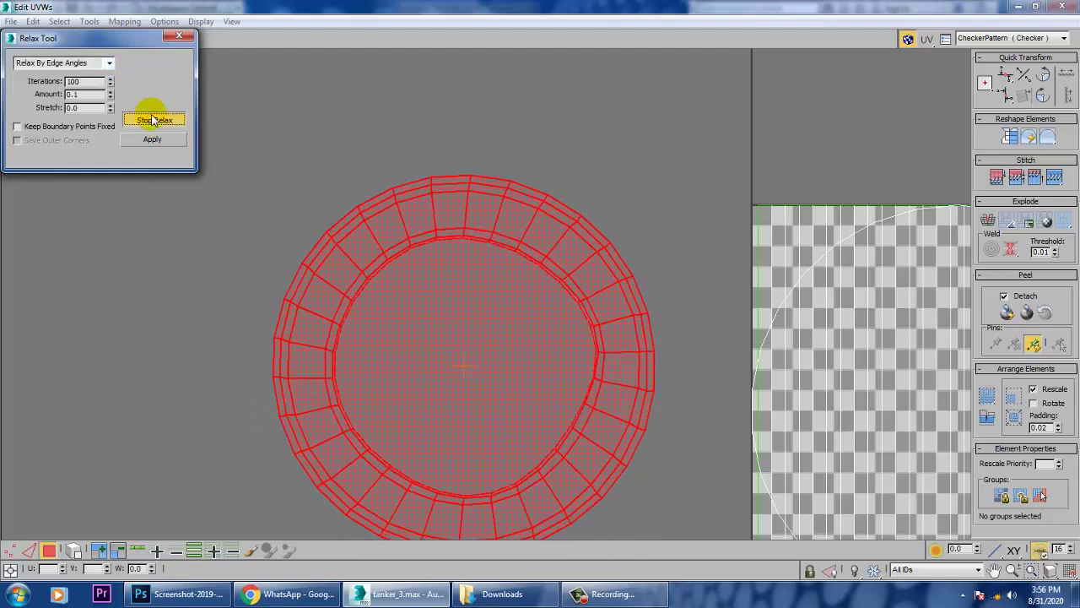
left_click(168, 122)
key("ctrl+z")
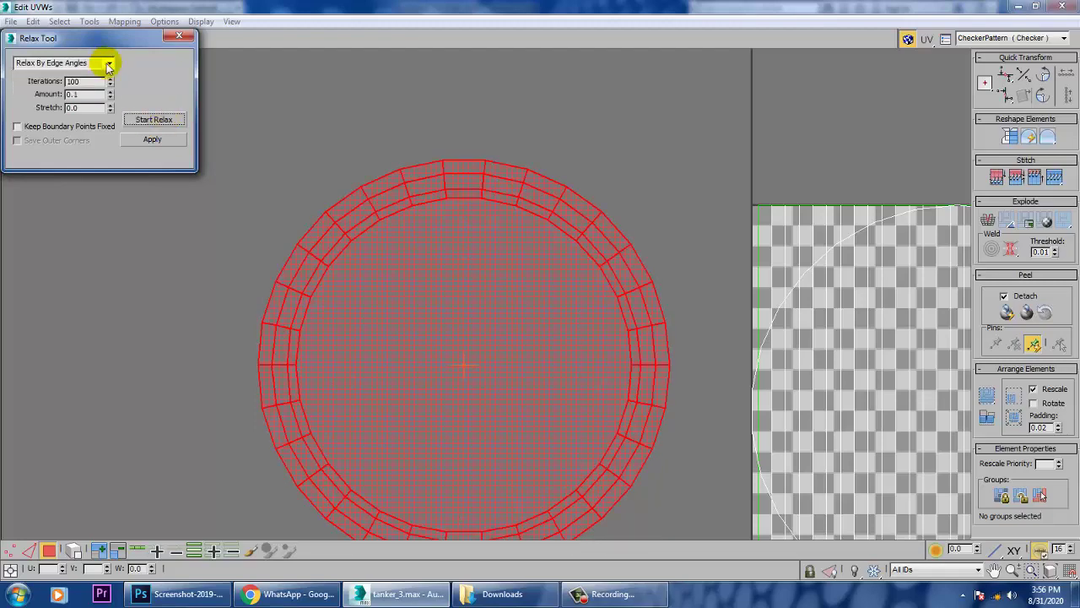
- Relax the wheel's UV shell with Relax By Polygon Angles, stop the relaxation, and clear the polygon selection
left_click(110, 65)
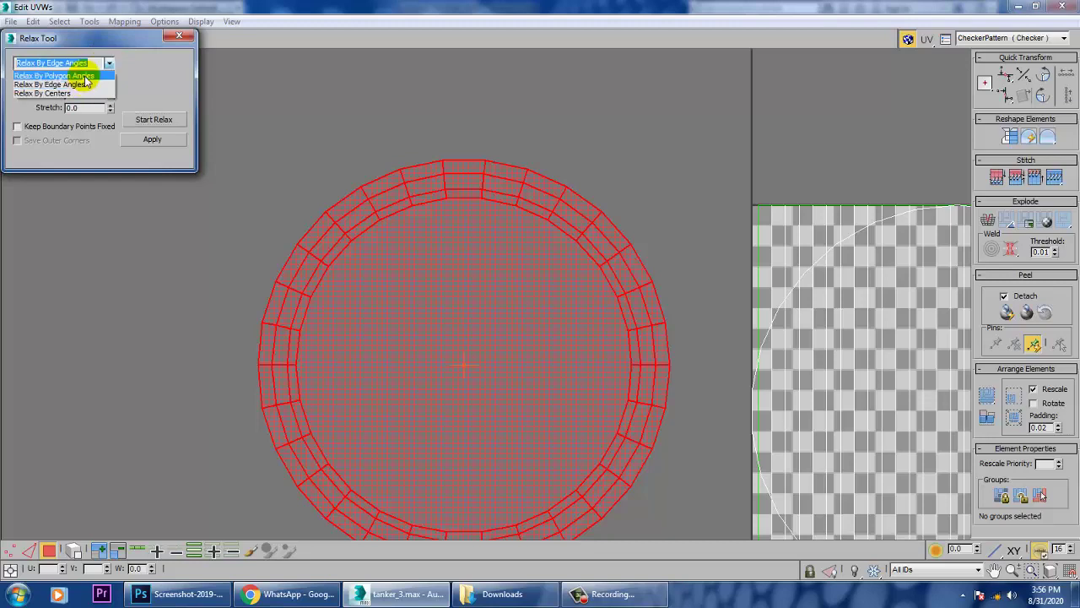
left_click(85, 74)
left_click(148, 124)
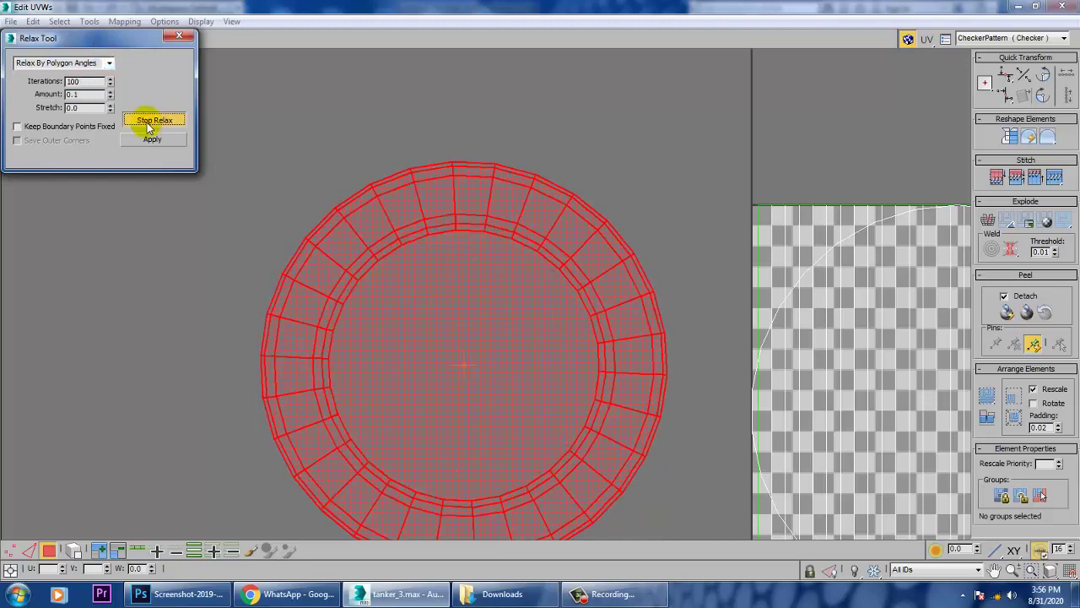
left_click(657, 184)
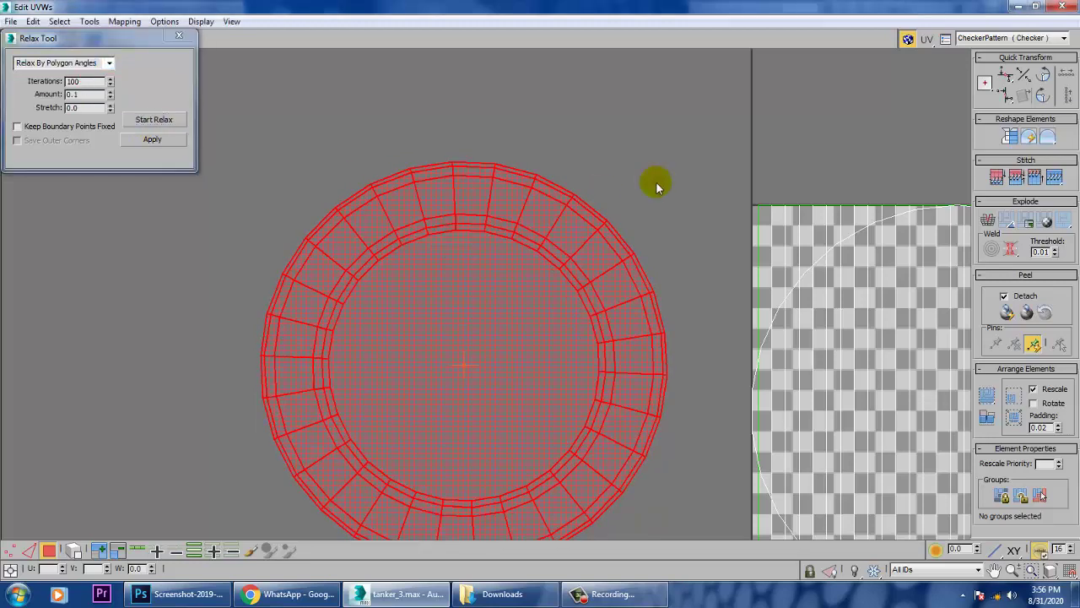
left_click(728, 139)
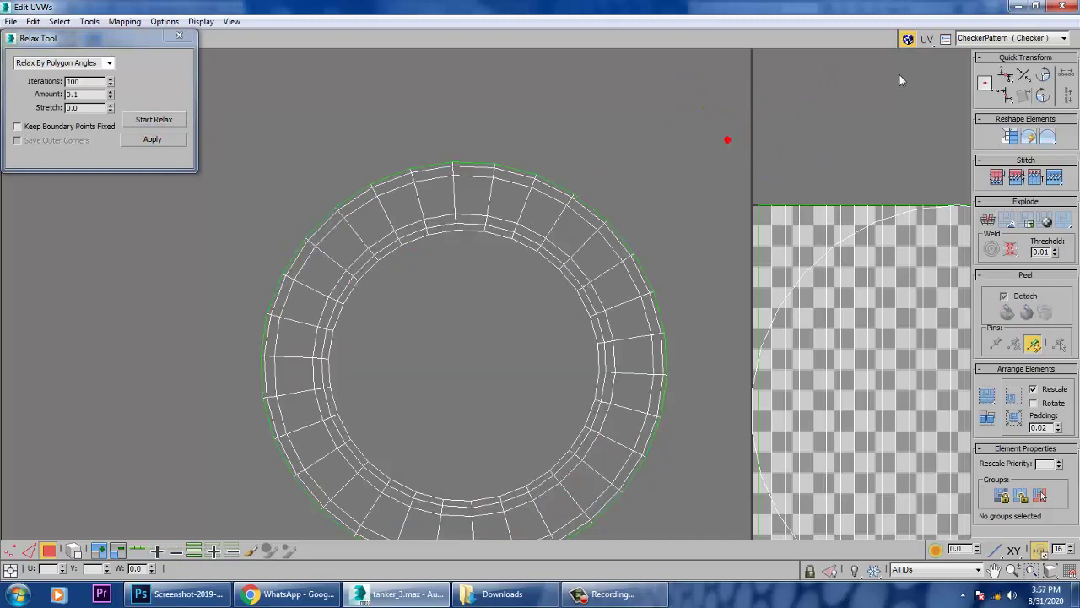
- Select the UV shell's central disc to identify it on the wheel model, and leave polygon editing
left_click(547, 263)
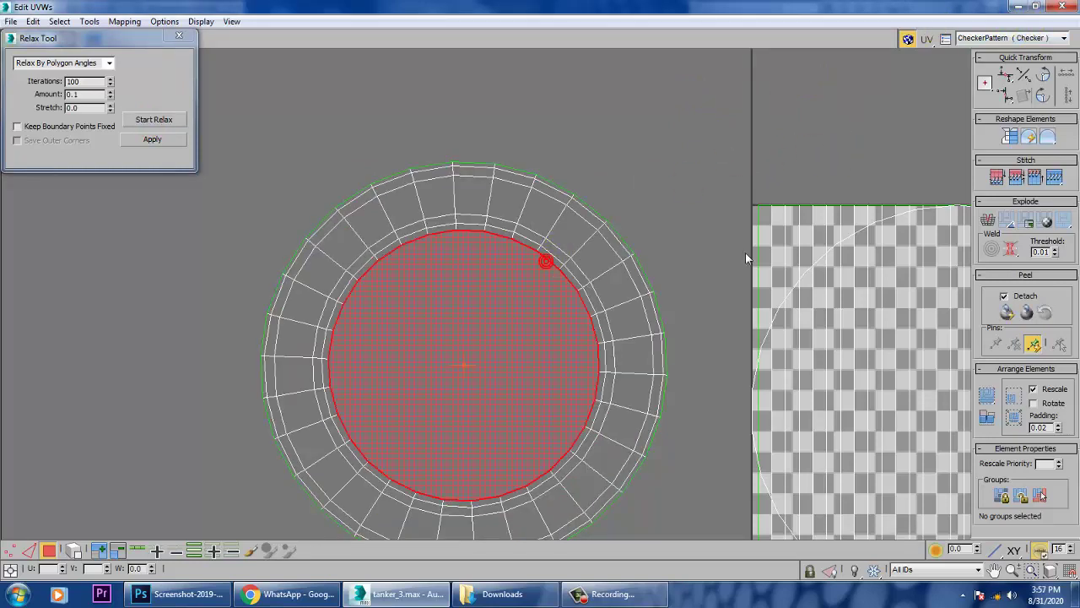
left_click(1016, 6)
middle_click_drag(723, 357, 774, 385, "alt")
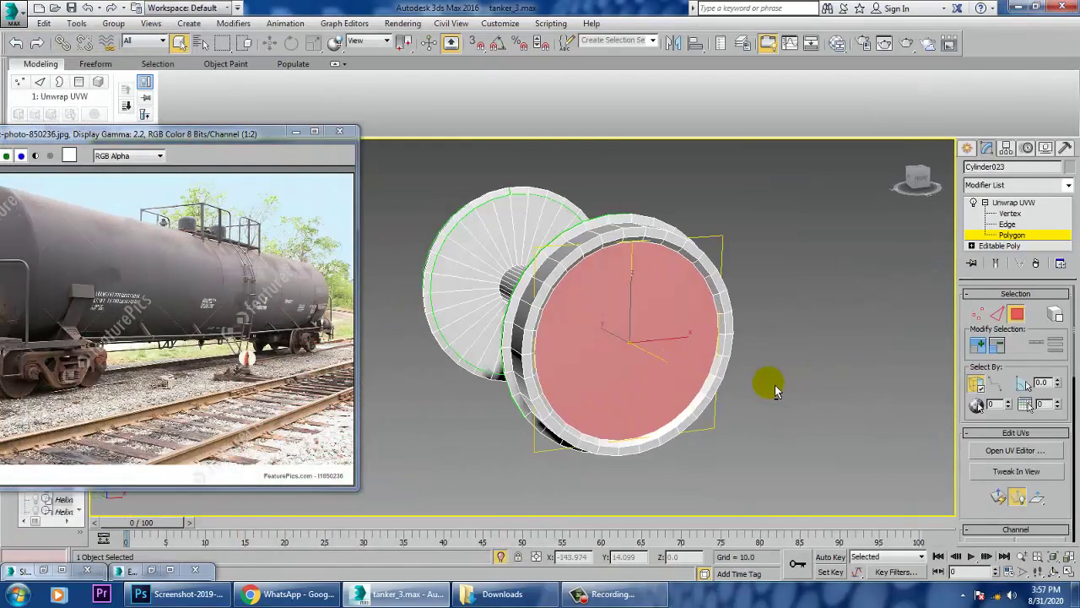
left_click(1013, 203)
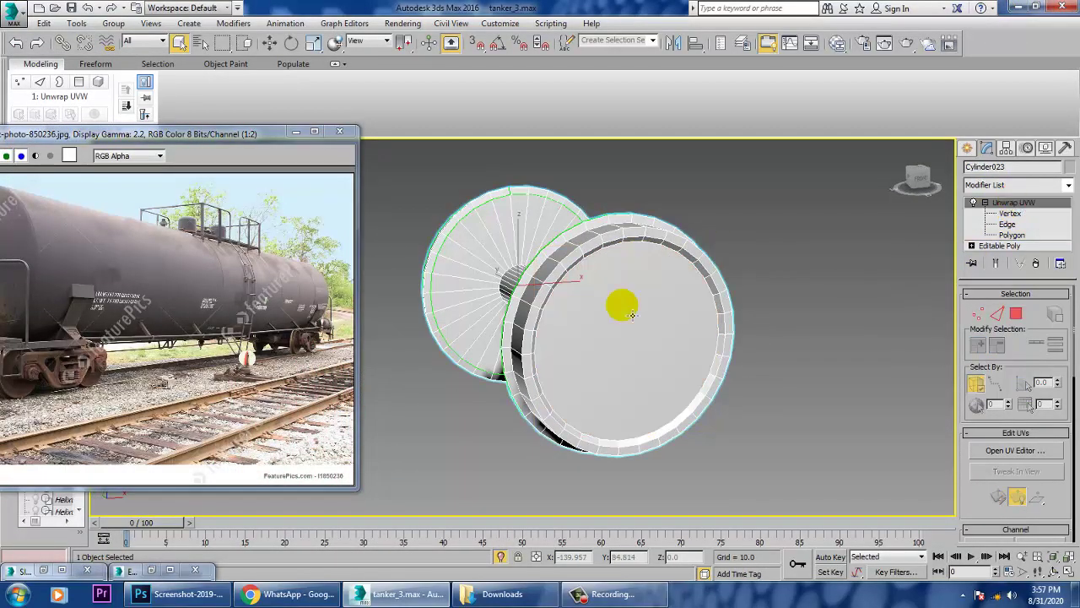
- Create a new VRayMtl in an empty area of the Slate Material Editor's node view
key("m")
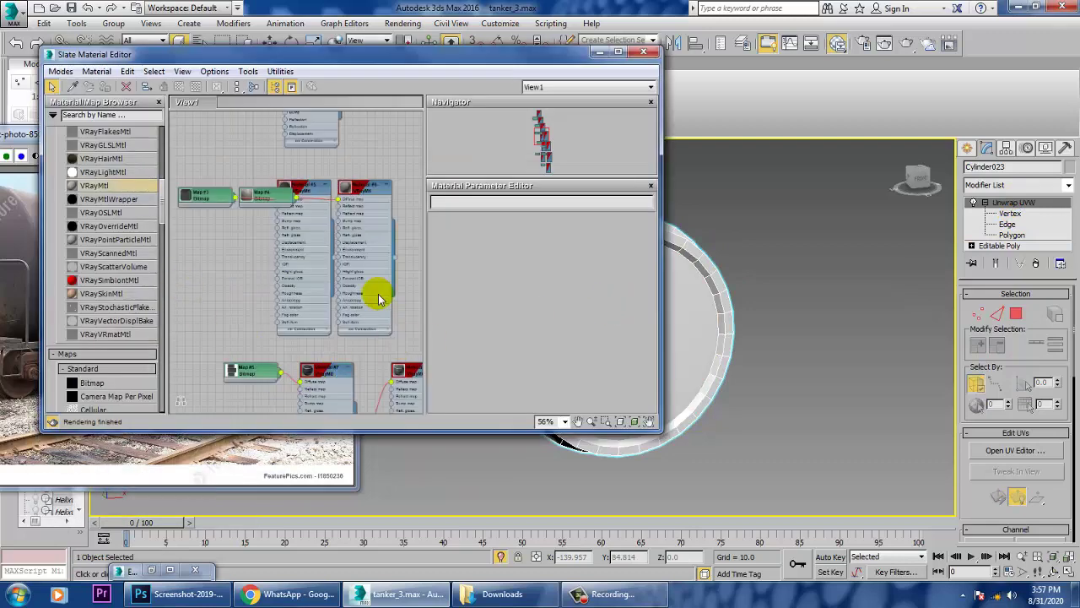
middle_click_drag(378, 295, 368, 218)
middle_click_drag(307, 328, 285, 177)
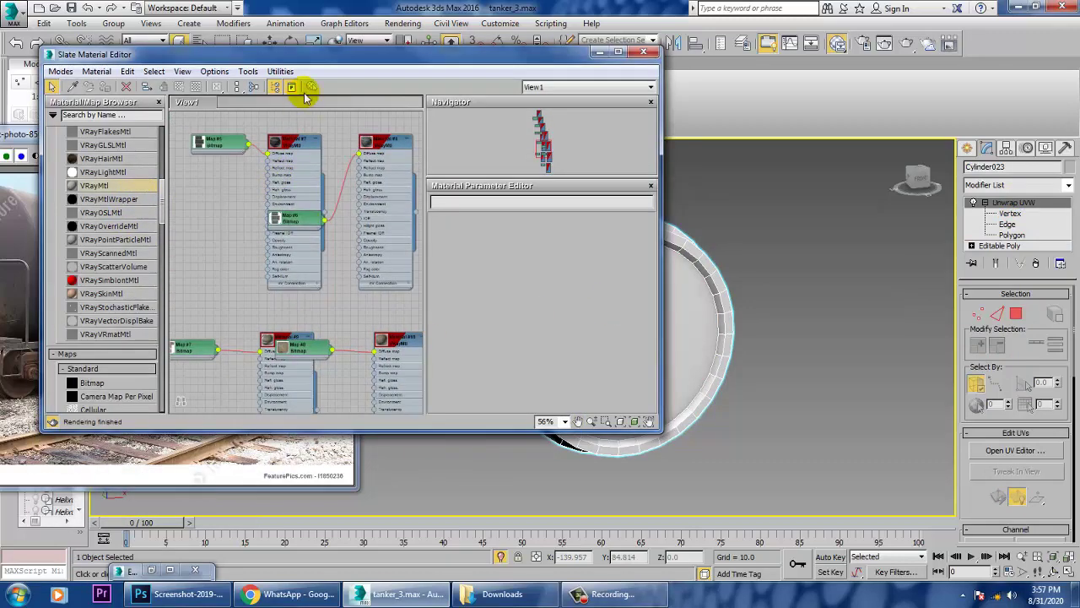
middle_click_drag(342, 284, 315, 116)
middle_click_drag(360, 311, 363, 201)
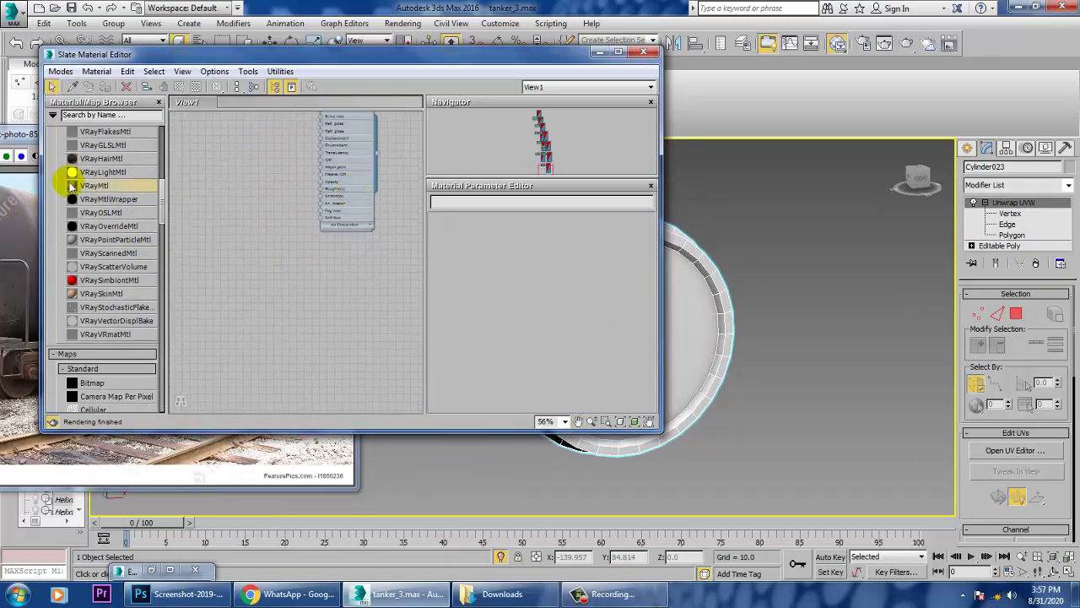
left_click_drag(228, 257, 228, 251)
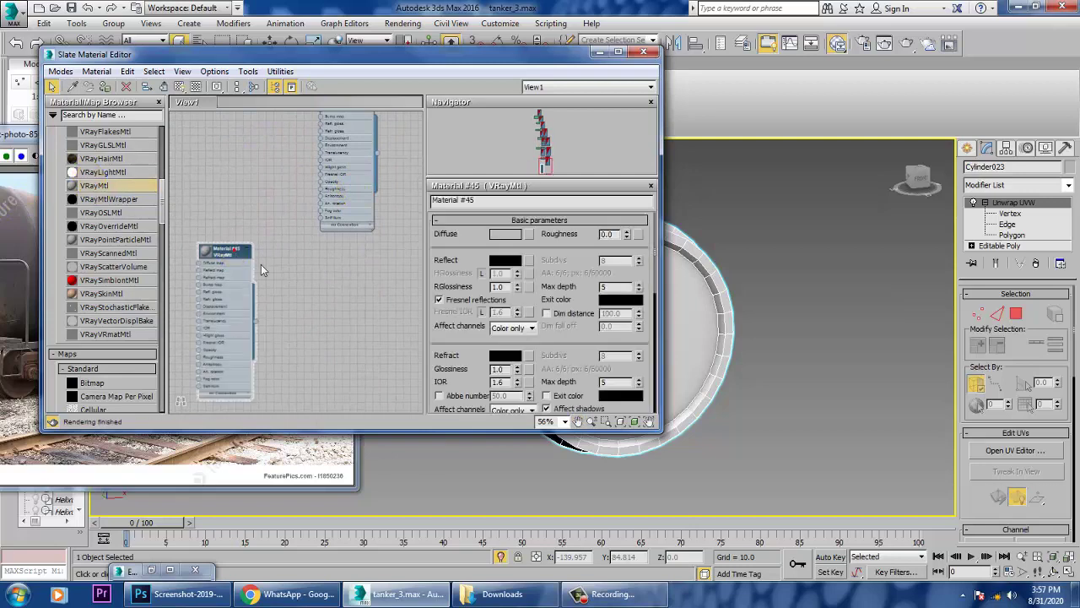
- Assign a Checker map to the new material's Diffuse and set its U and V tiling to 10
left_click(529, 235)
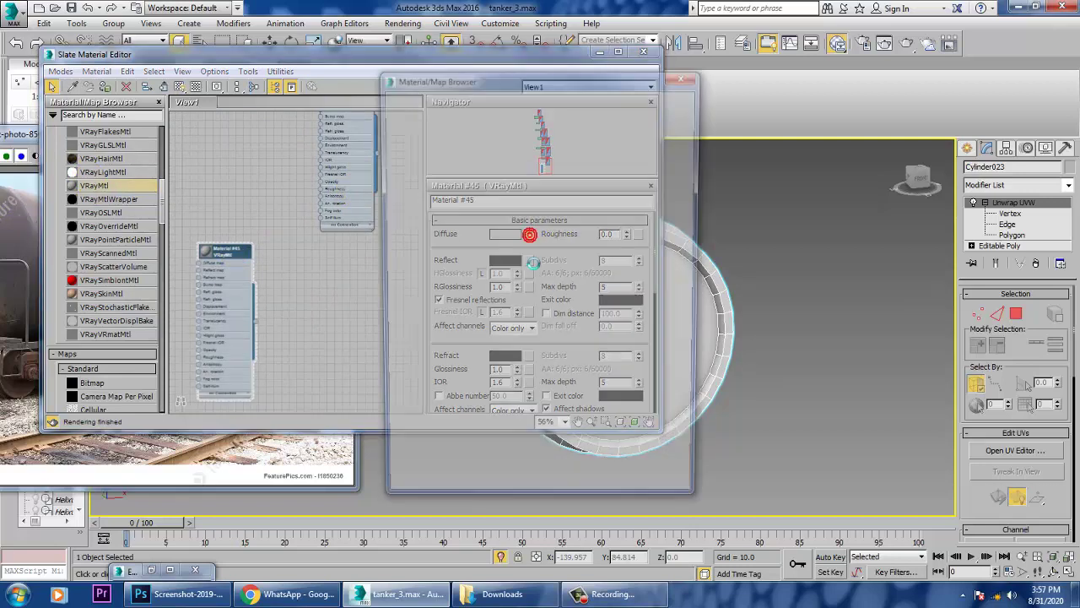
double_click(418, 184)
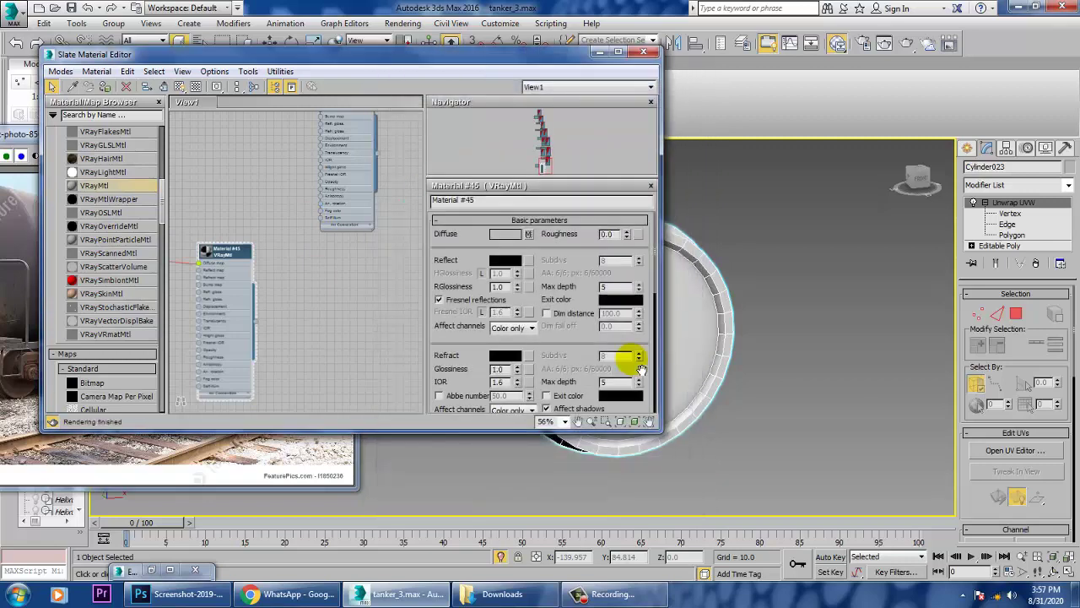
left_click(529, 234)
double_click(534, 287)
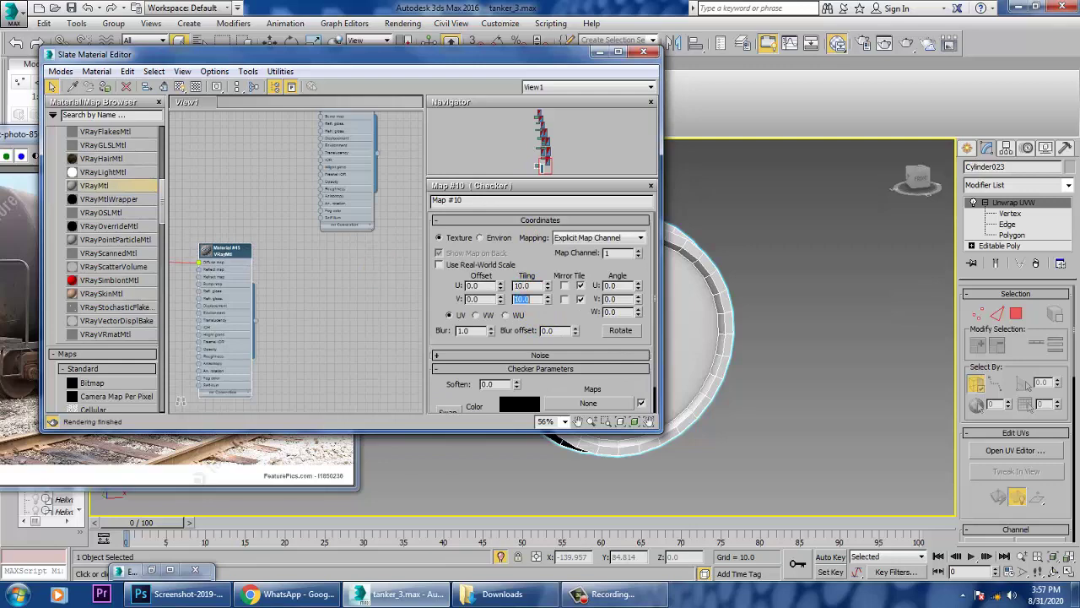
- Assign the checker material to the wheel set, show it in the viewport, and close the material editor
left_click(105, 87)
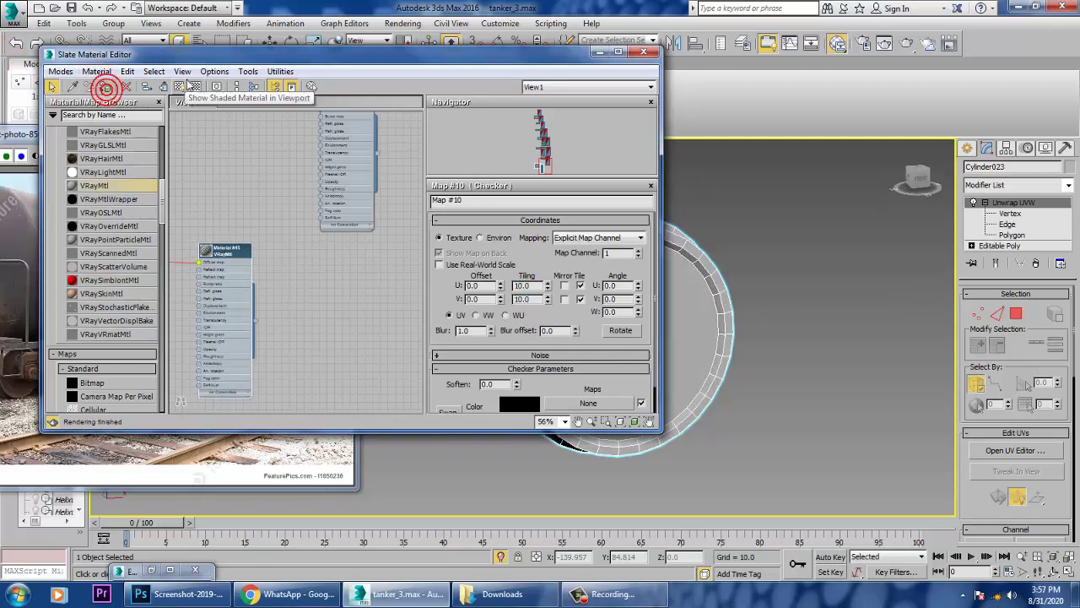
left_click(179, 87)
left_click(643, 52)
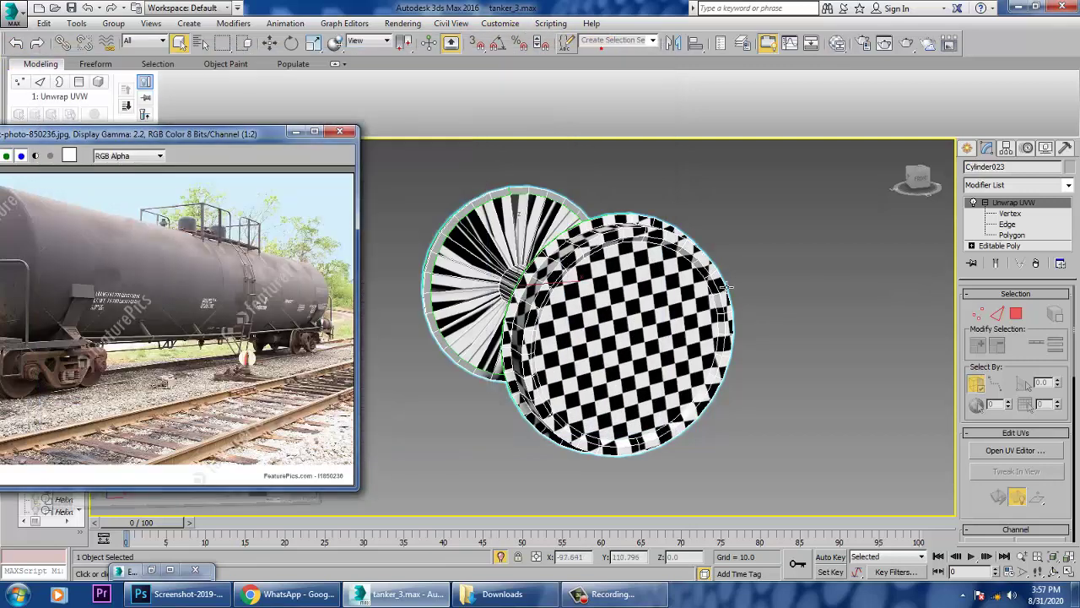
- Select the outer wheel's entire UV shell at polygon level and apply Relax By Polygon Angles with 100 iterations and an amount of 0.1
middle_click_drag(699, 289, 706, 163, "alt")
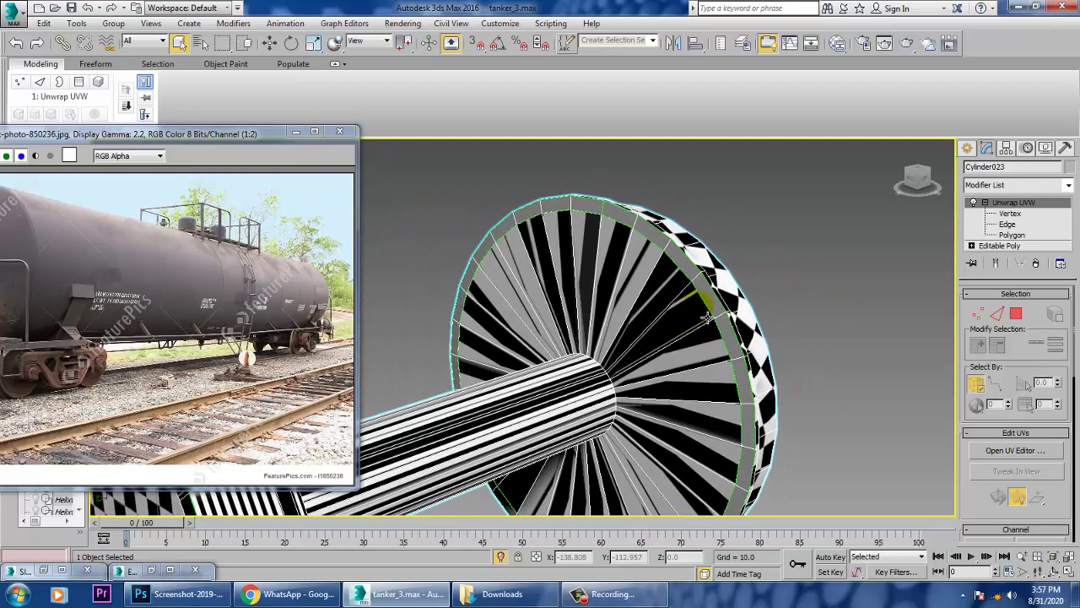
left_click(1013, 236)
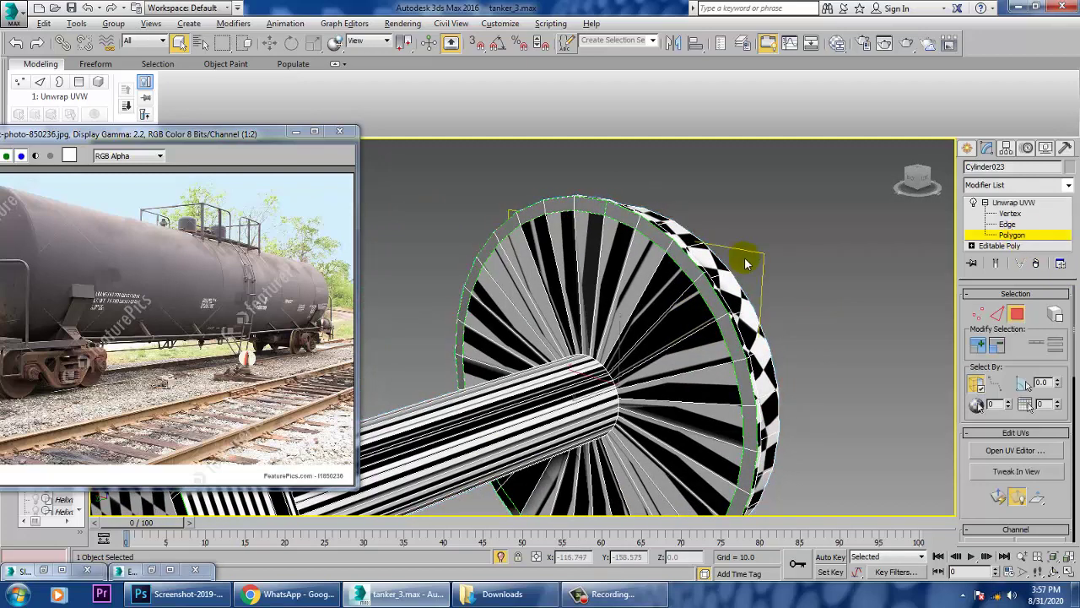
middle_click_drag(748, 257, 655, 270, "alt")
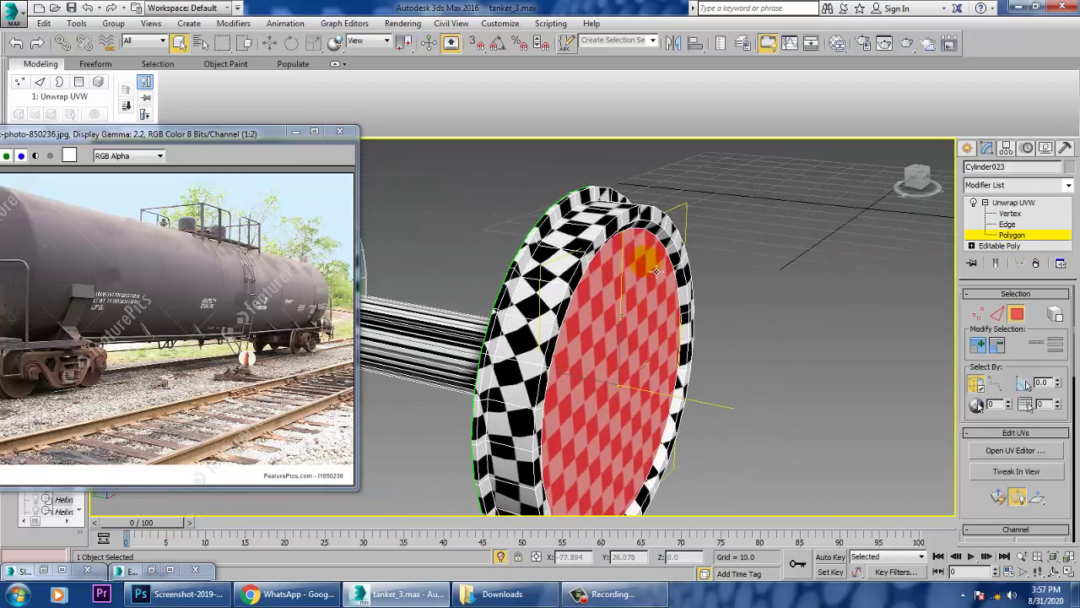
left_click(152, 569)
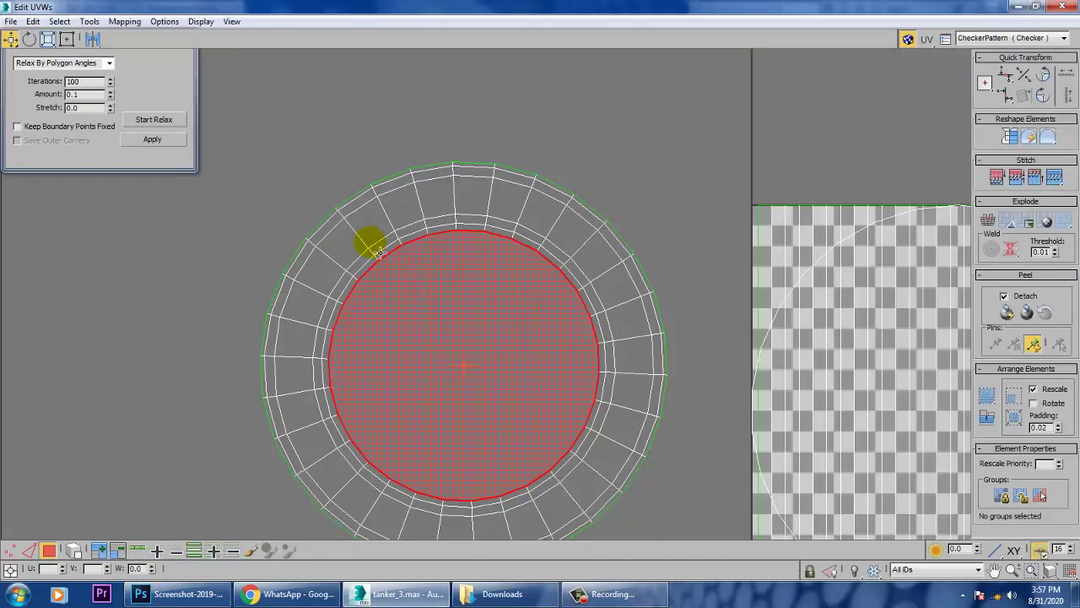
scroll(380, 250, "down", 4)
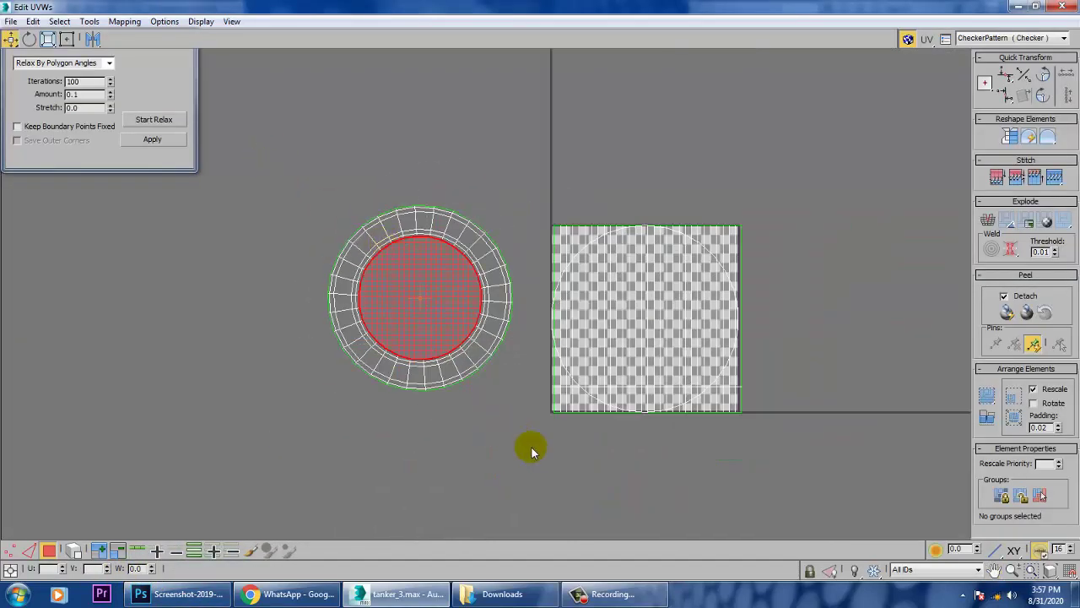
key("ctrl+a")
left_click(154, 80)
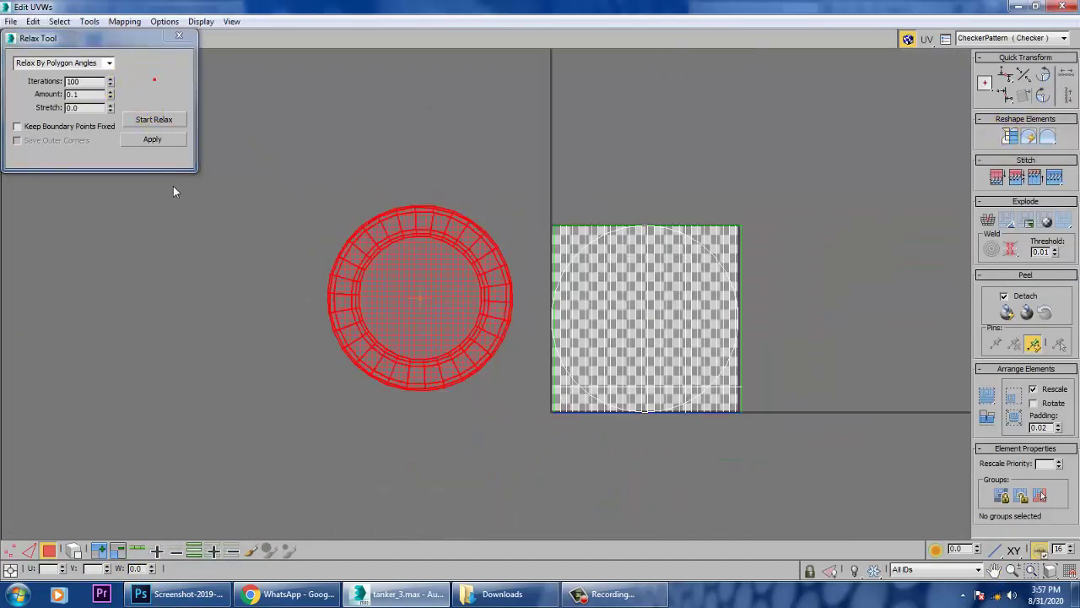
left_click(155, 141)
left_click(180, 36)
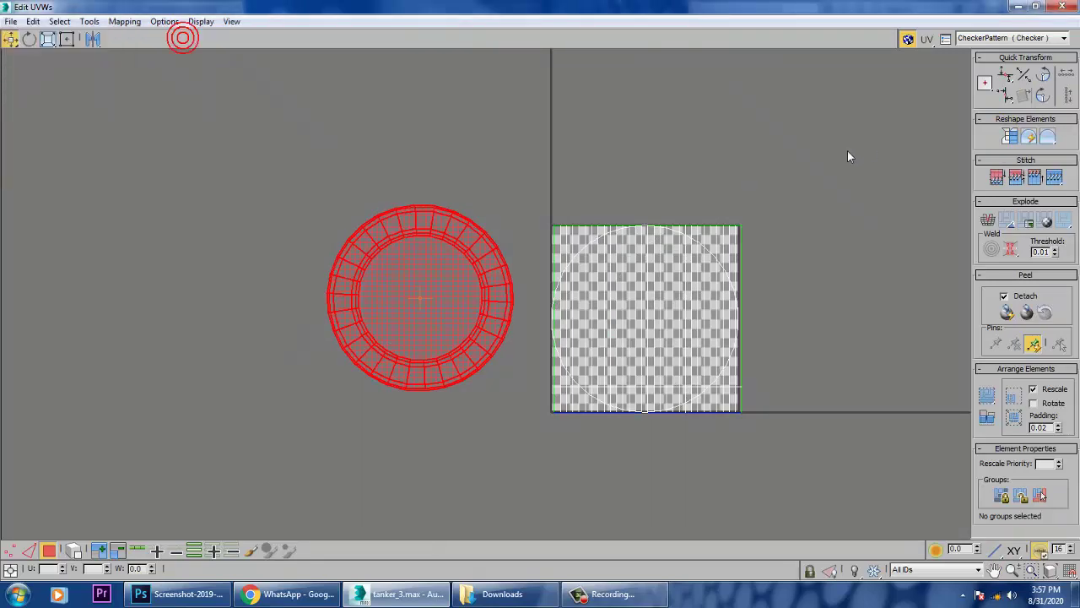
- Invert the polygon selection on the model and deselect the axle and opposite wheel, keeping only the mapped wheel's inner face
left_click(1017, 7)
middle_click_drag(801, 363, 759, 334, "alt")
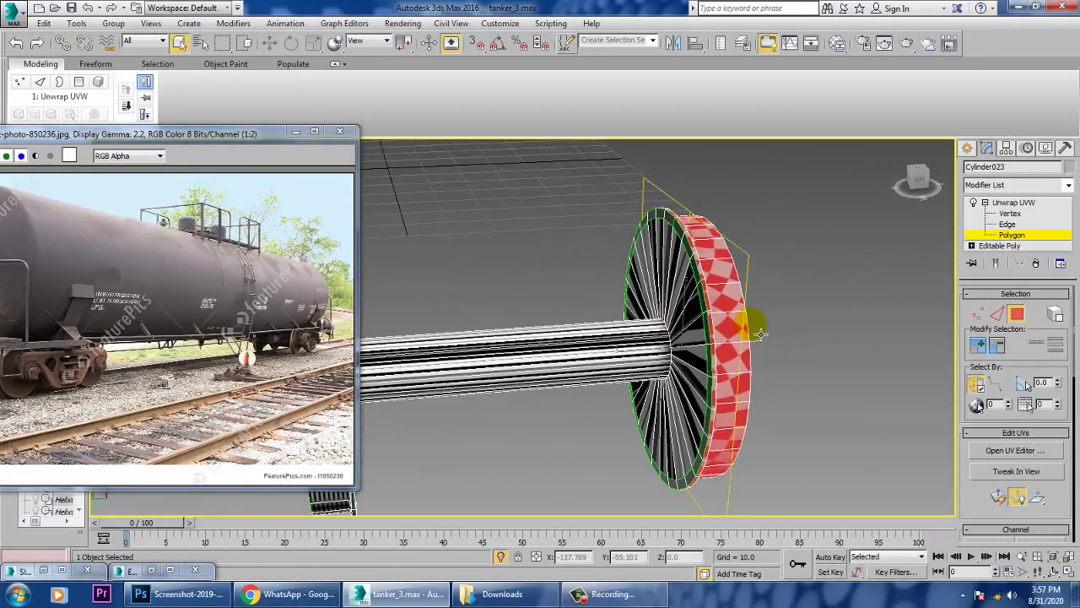
key("ctrl+i")
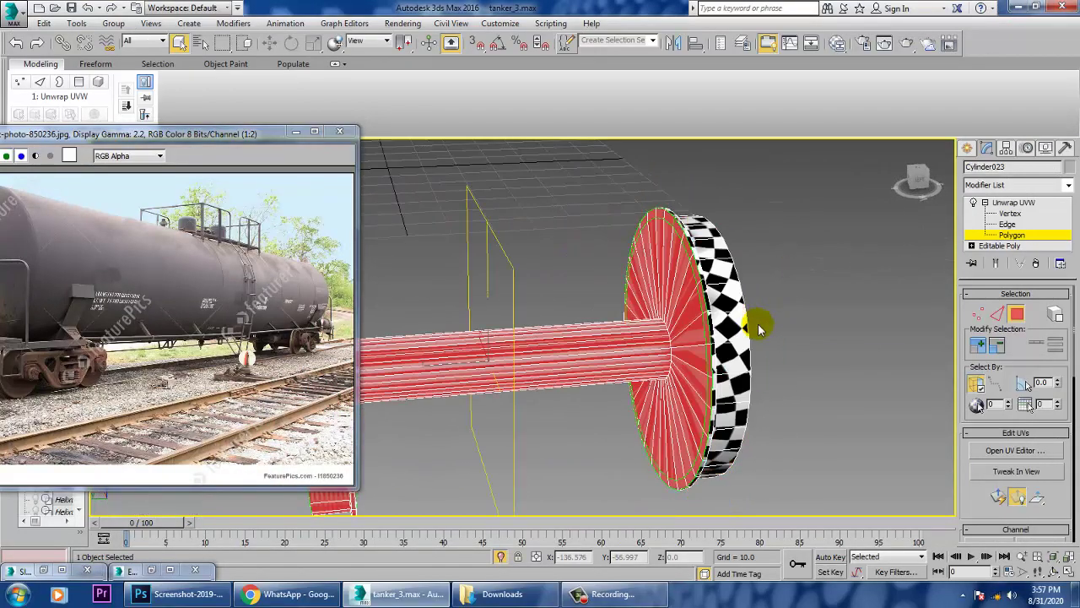
scroll(665, 330, "down", 4)
middle_click_drag(665, 332, 468, 284, "alt")
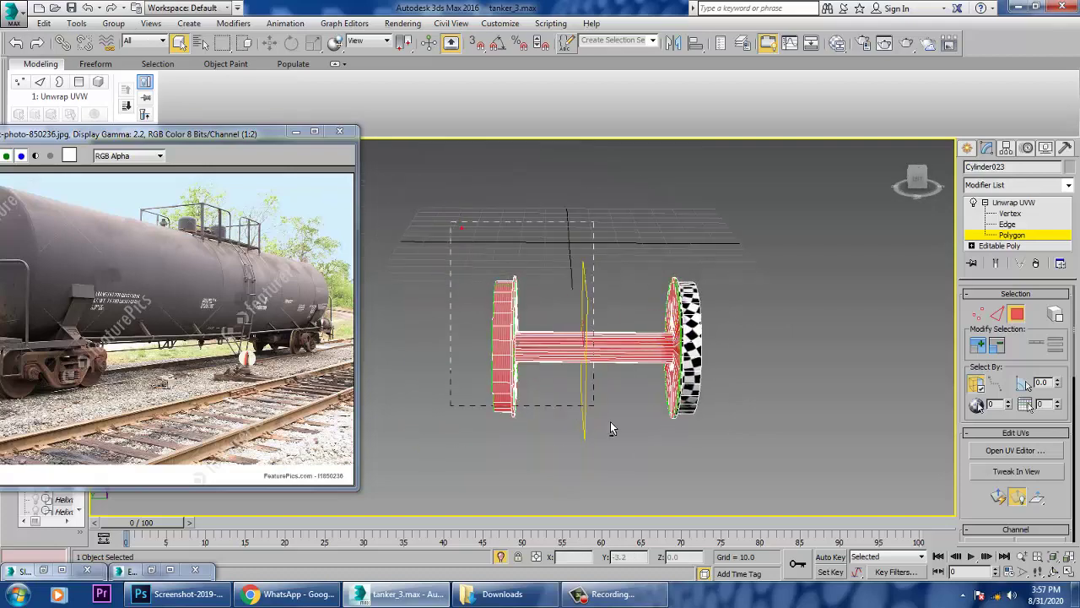
left_click(659, 454)
middle_click_drag(707, 394, 557, 285, "alt")
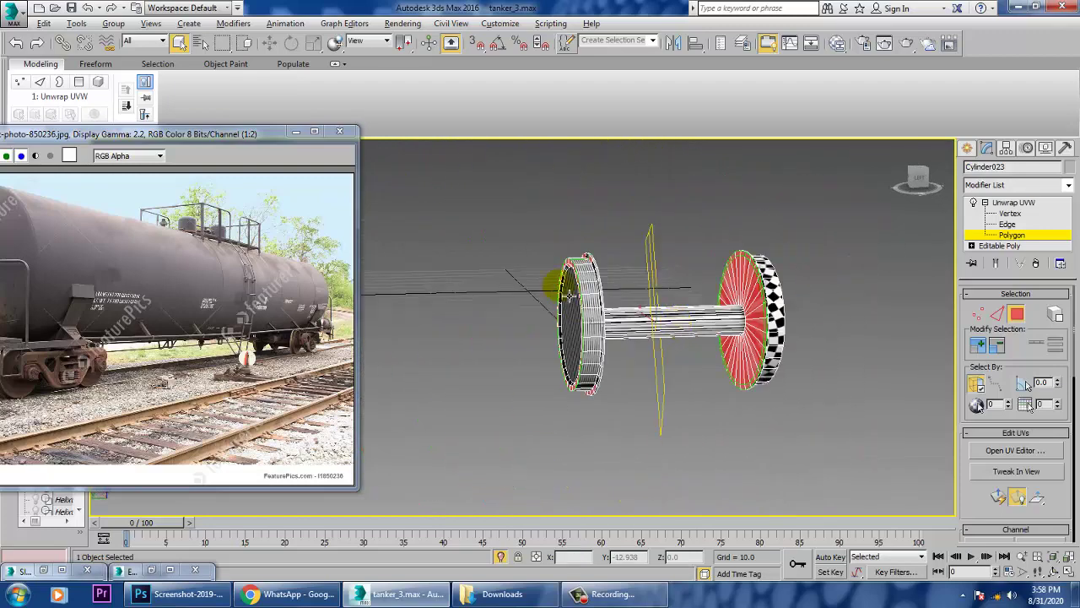
middle_click_drag(664, 488, 721, 253, "alt")
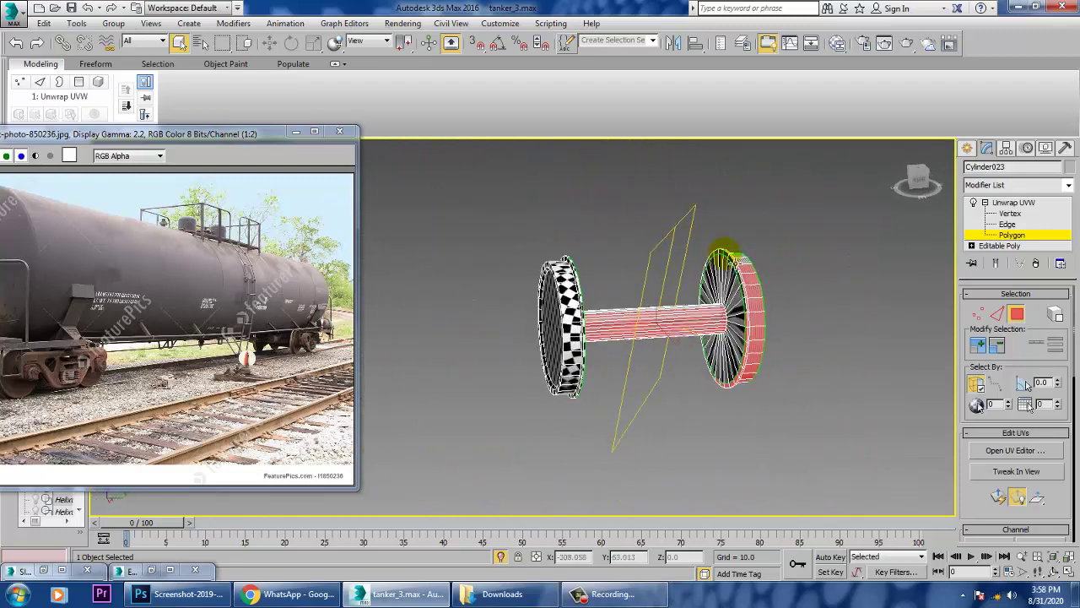
middle_click_drag(817, 504, 856, 235, "alt")
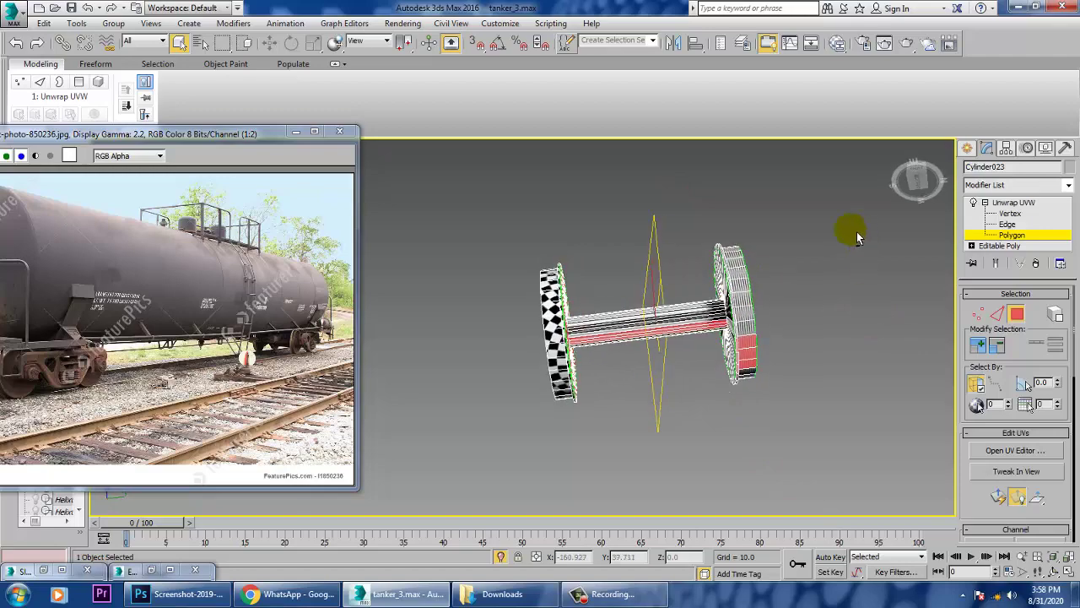
middle_click_drag(720, 432, 895, 418, "alt")
- Apply a quick planar map to the wheel's inner face and move its UV shell outside the tile, beyond the other wheel shell
left_click(997, 500)
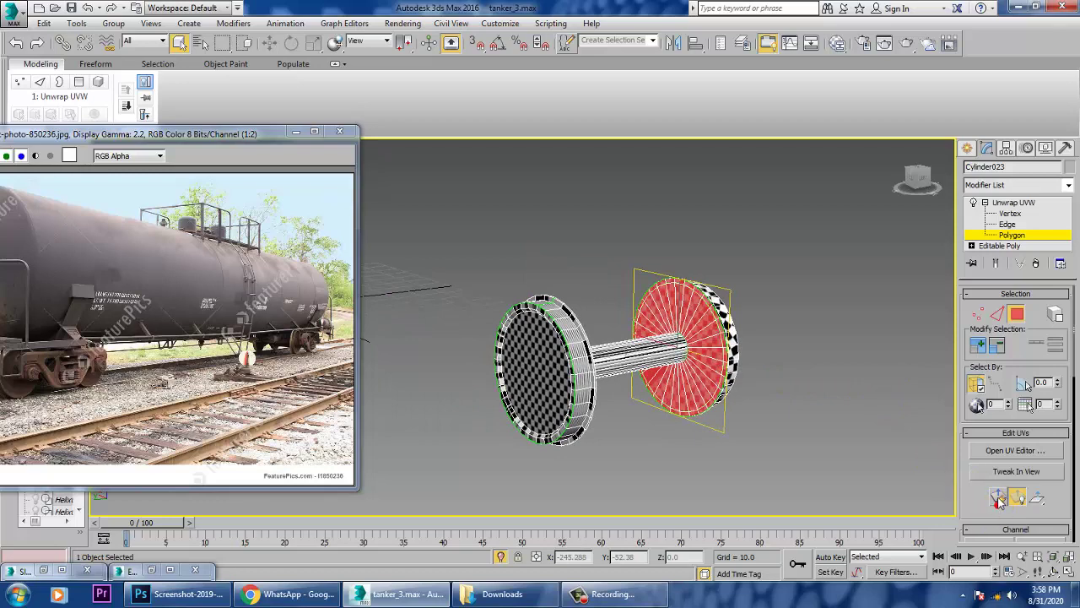
left_click(1018, 451)
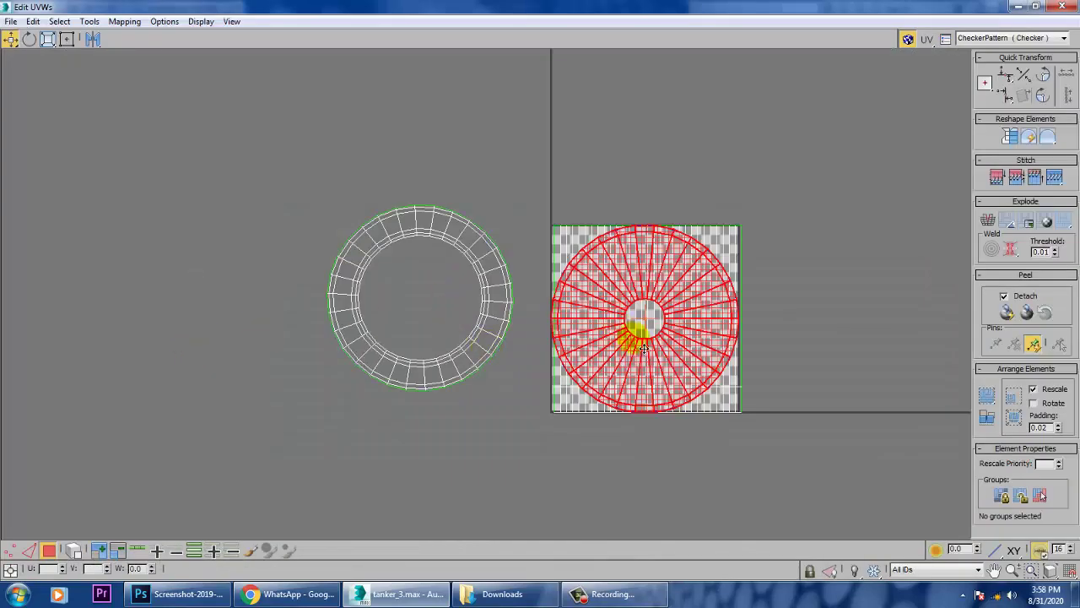
left_click_drag(643, 347, 226, 323)
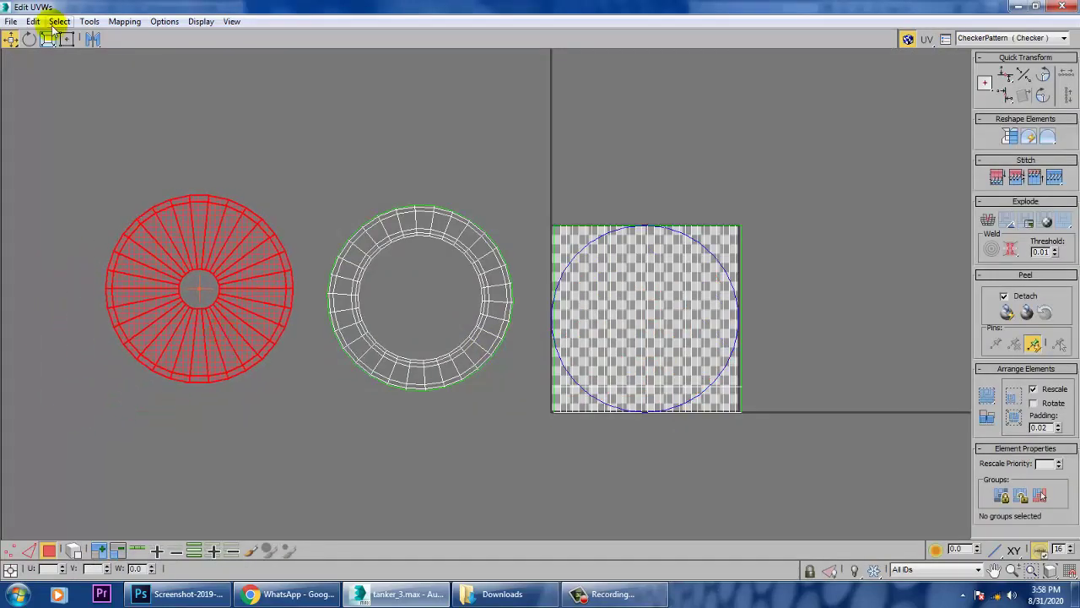
- Try to relax the inner face's UV shell by polygon angles
left_click(89, 22)
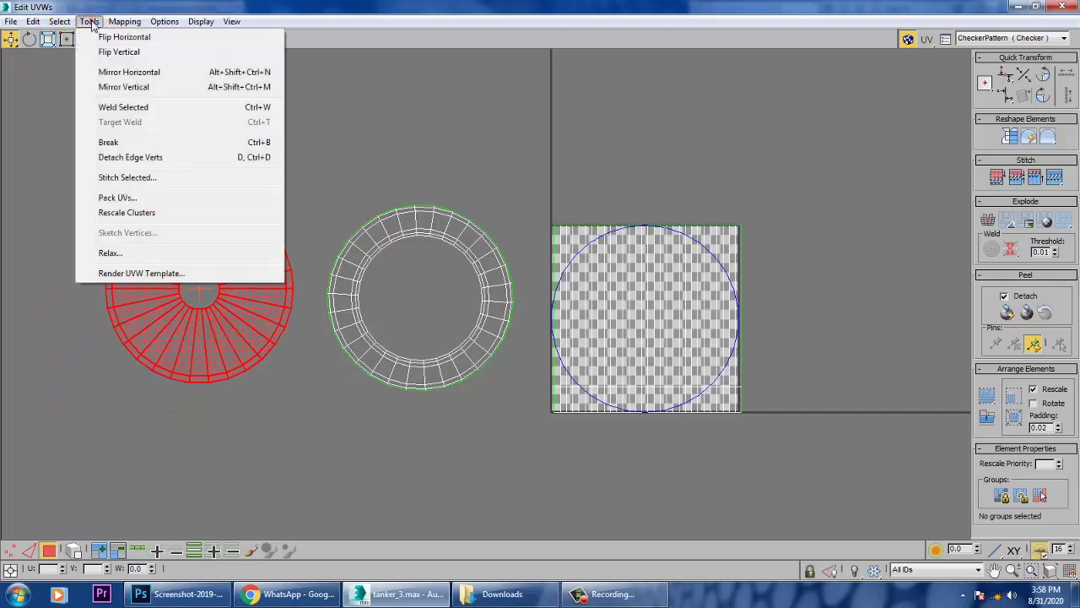
left_click(137, 252)
left_click(154, 119)
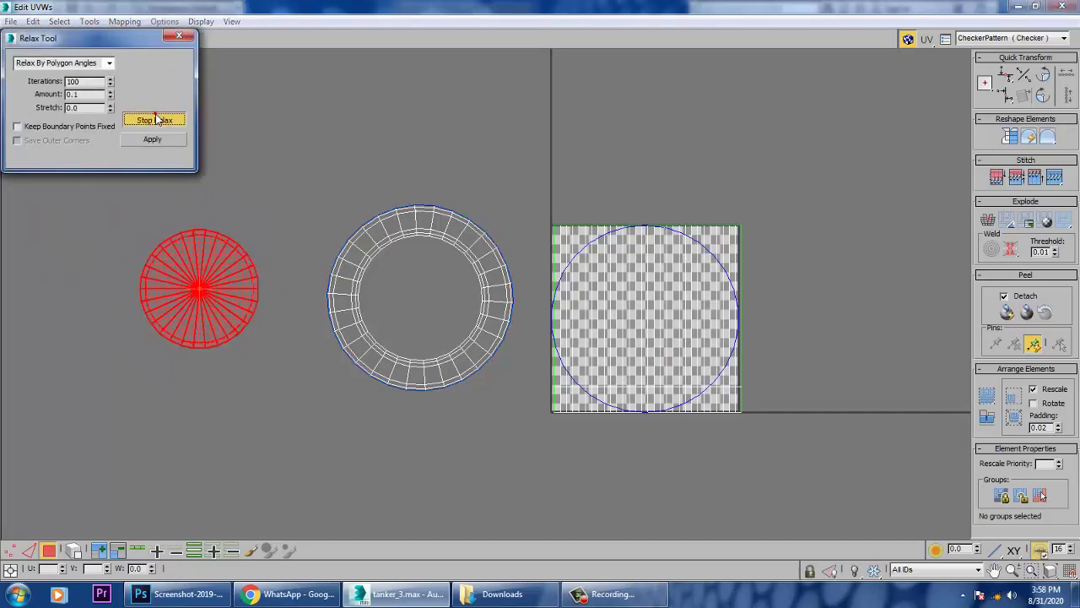
left_click(156, 119)
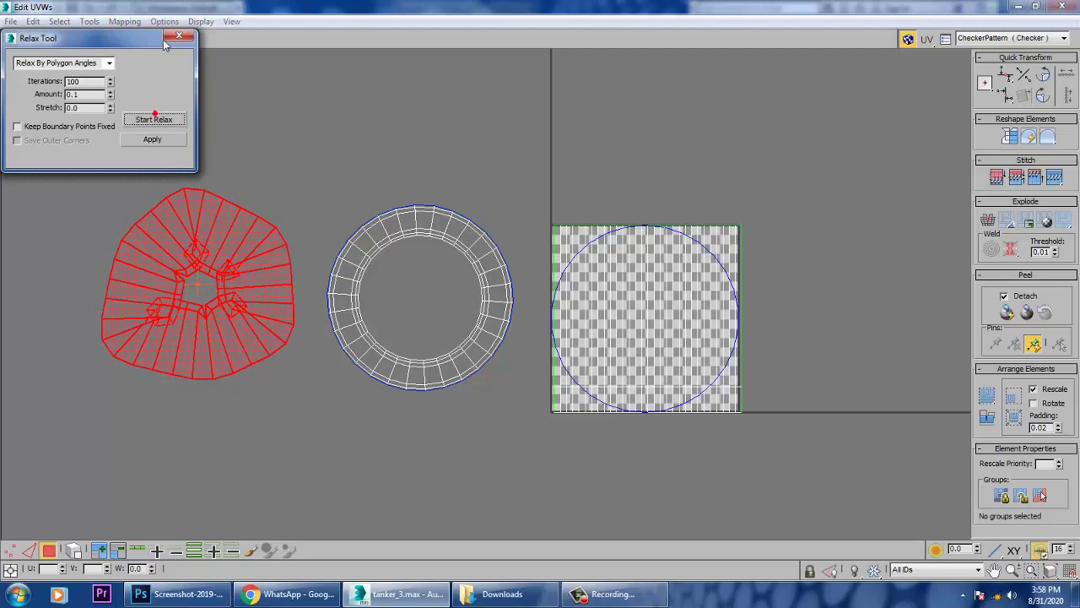
left_click(178, 35)
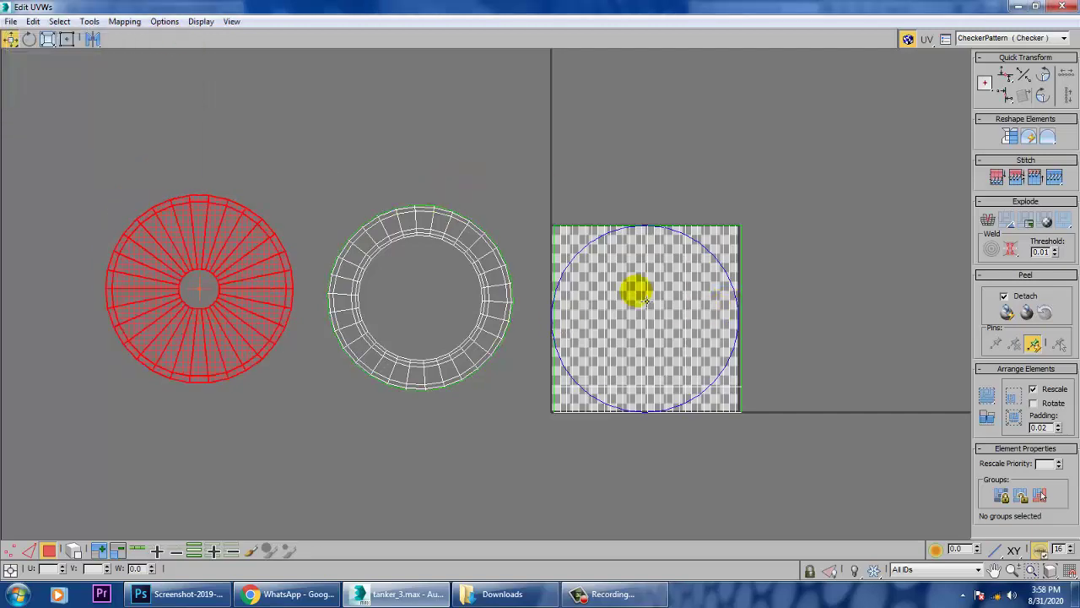
- Select the polygons still in the UV tile and deselect the axle on the model, keeping the opposite wheel
left_click_drag(800, 459, 802, 459)
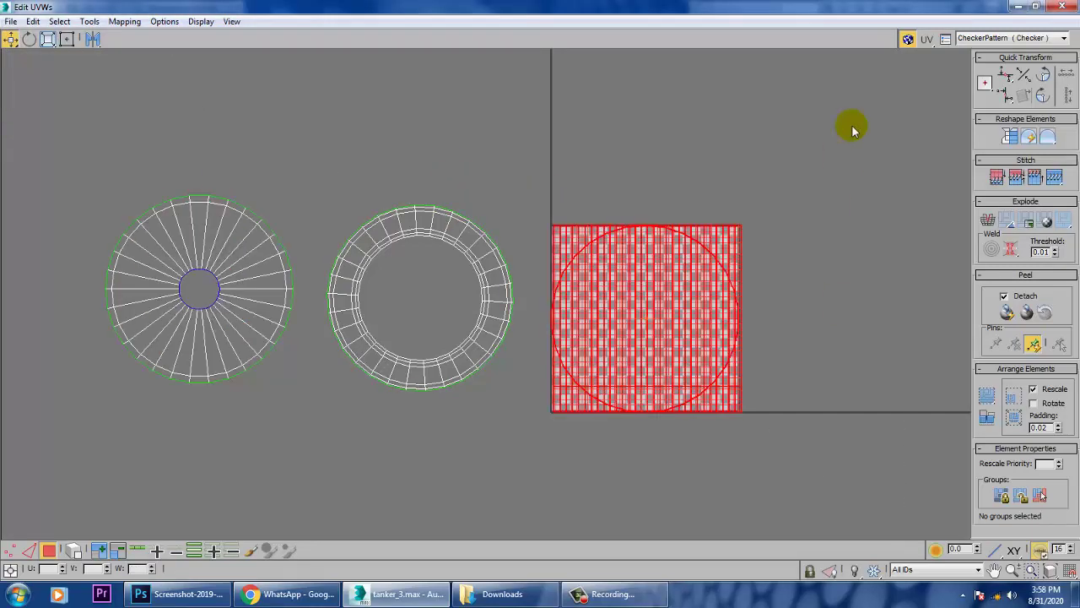
left_click(1013, 6)
middle_click_drag(810, 231, 791, 294, "alt")
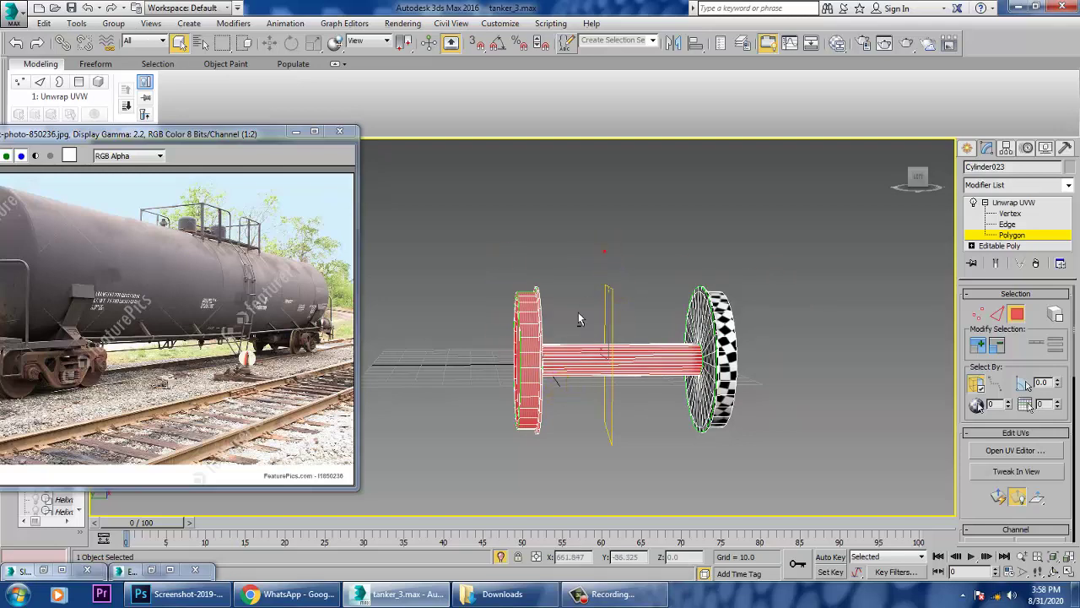
middle_click_drag(598, 322, 638, 286, "alt")
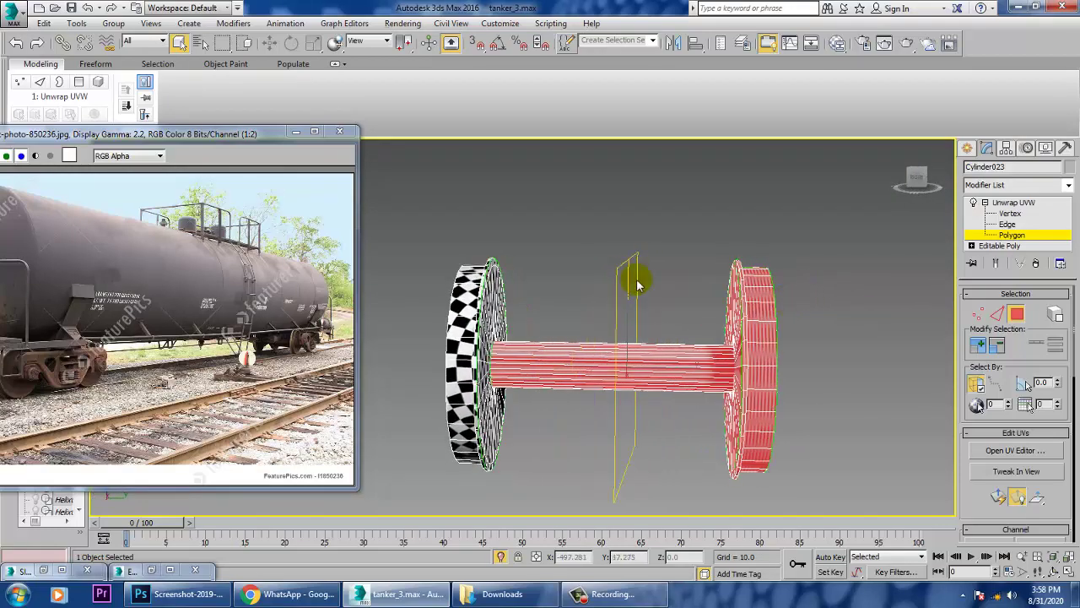
left_click_drag(622, 507, 621, 505, "alt")
- Switch to a maximized Top view of the wheel set and narrow the selection to the unmapped wheel, excluding the axle
key("alt+w")
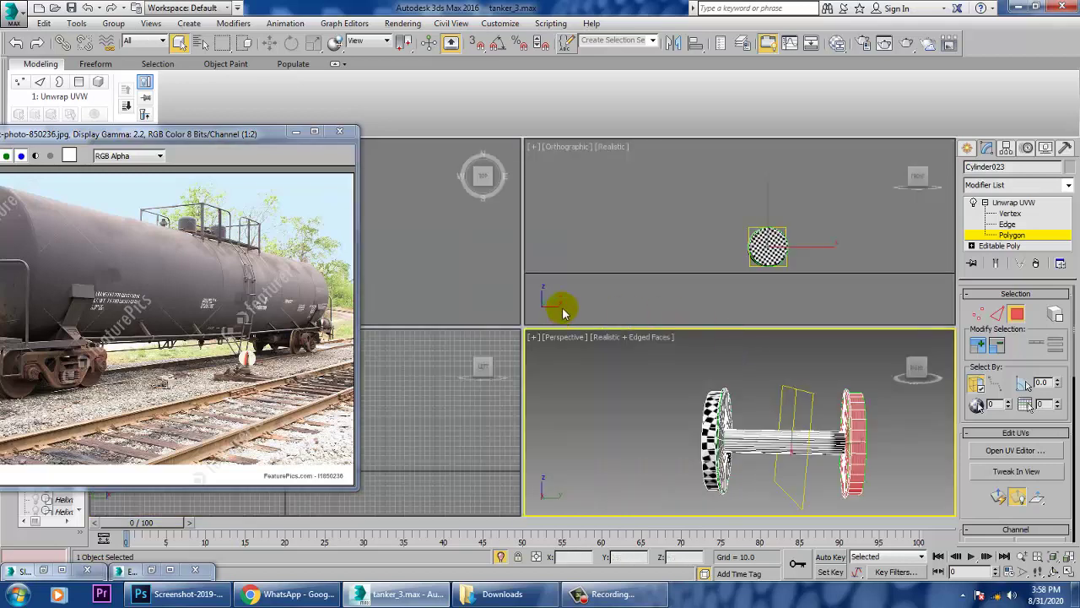
right_click(422, 252)
left_click(860, 255)
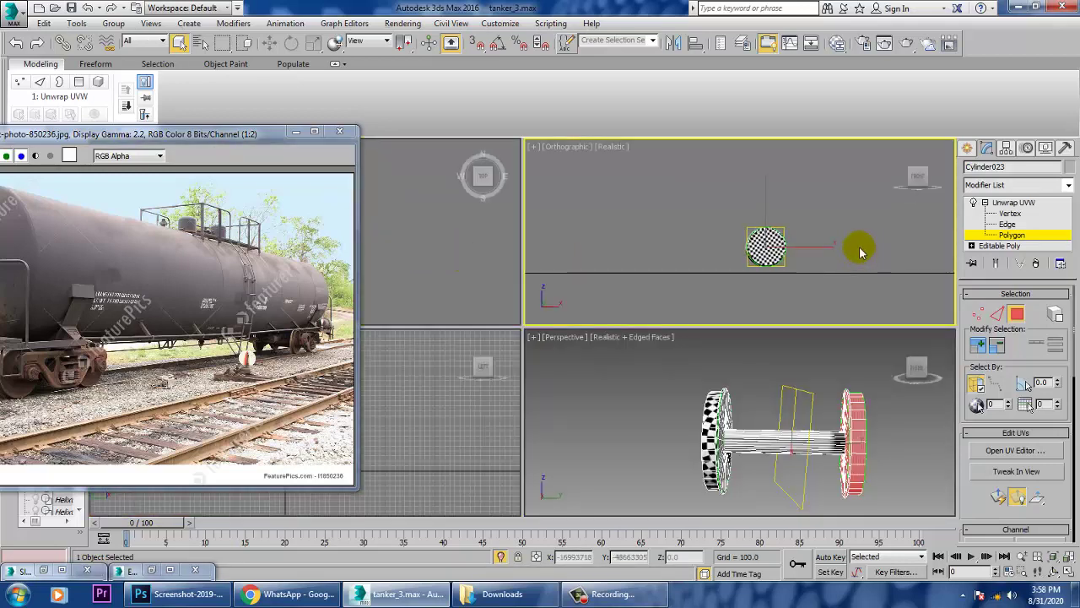
key("f")
right_click(439, 251)
key("alt+w")
key("alt+w")
key("alt+w")
key("z")
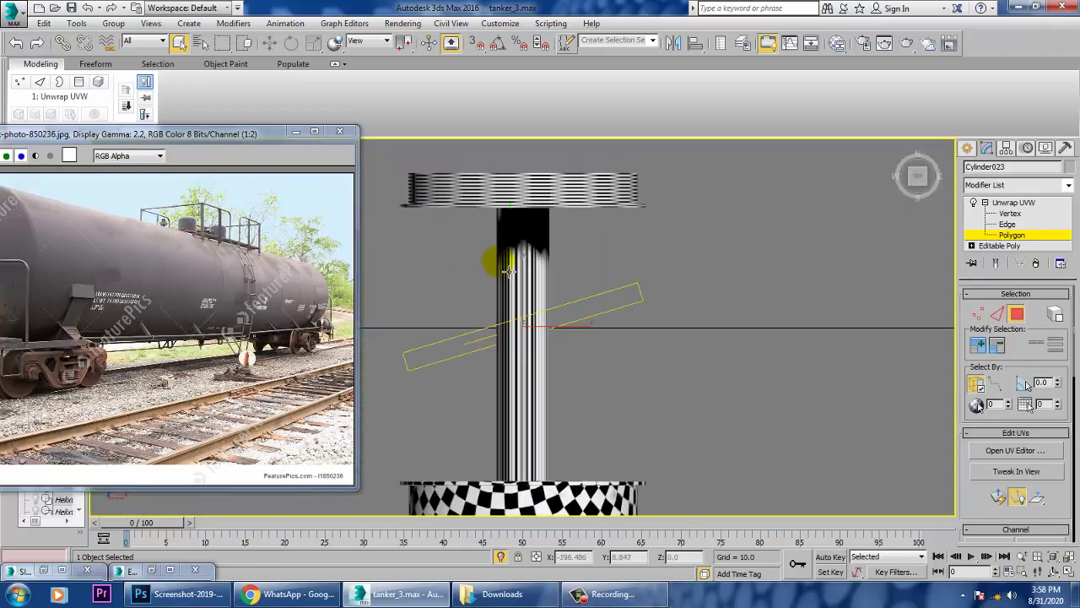
middle_click_drag(509, 271, 630, 159)
left_click(624, 241)
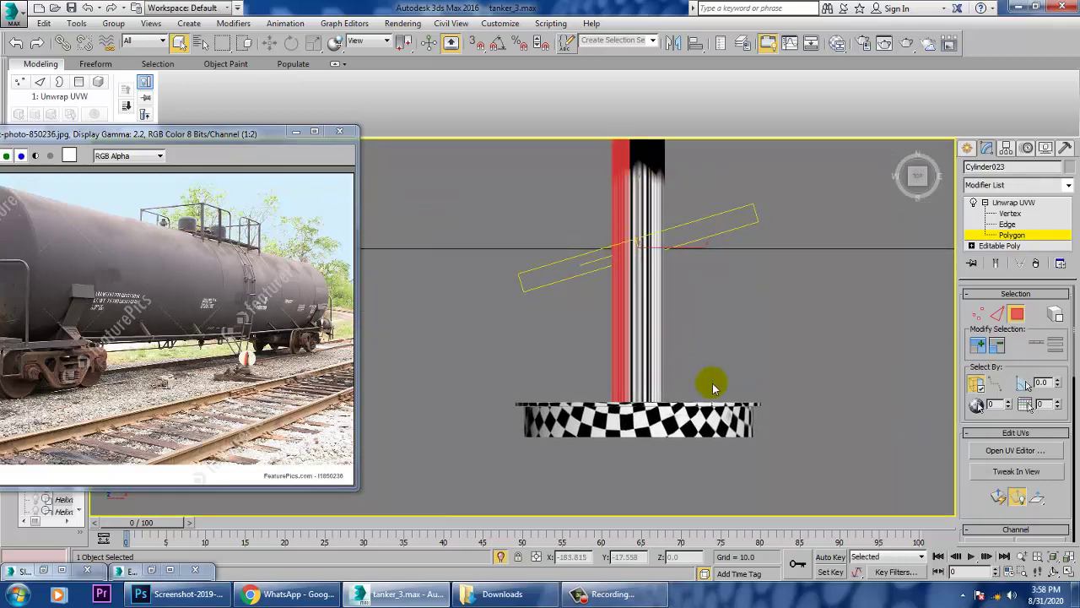
middle_click_drag(713, 384, 711, 472)
left_click_drag(564, 287, 750, 340, "alt")
middle_click_drag(547, 303, 549, 393)
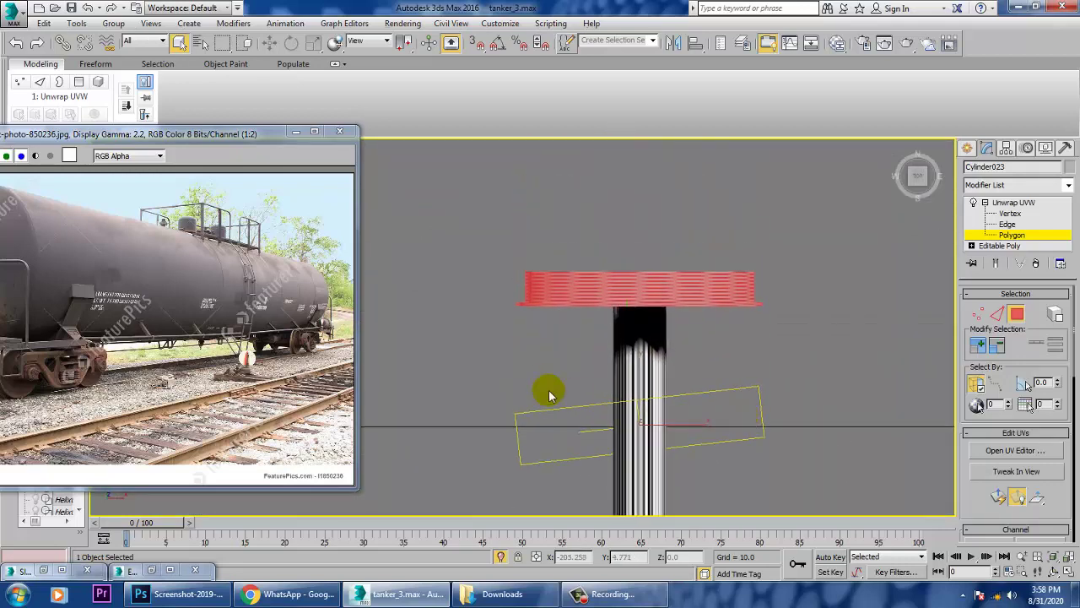
- Deselect the polygons between the unmapped wheel's inner edge and the axle in the Top view, and return to the maximized Perspective view
scroll(550, 395, "up", 3)
middle_click_drag(692, 317, 614, 392)
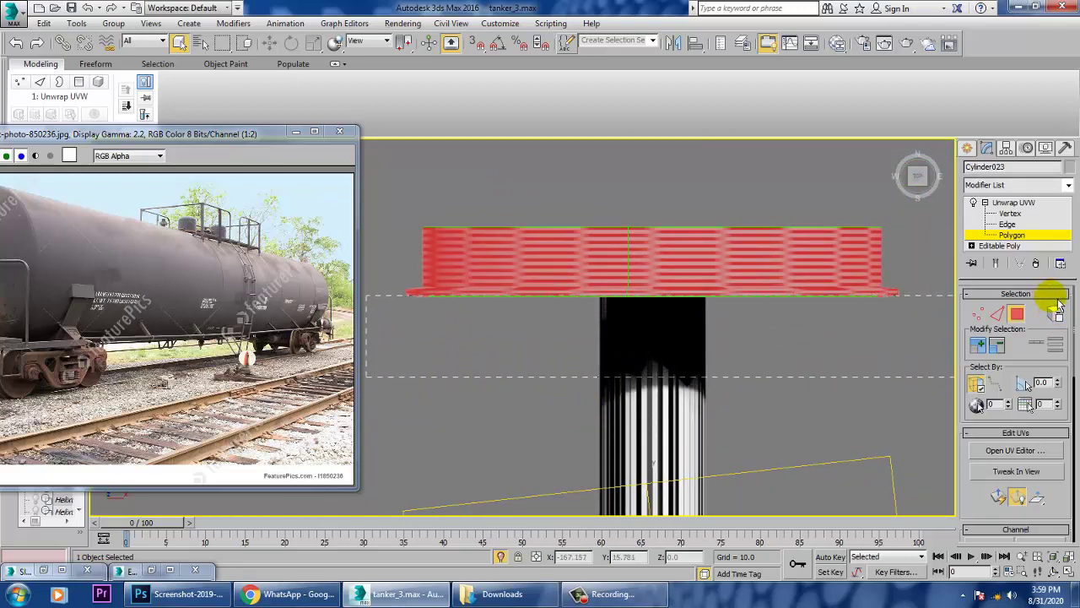
left_click_drag(1058, 300, 1057, 299, "alt")
key("alt+w")
right_click(831, 415)
key("alt+w")
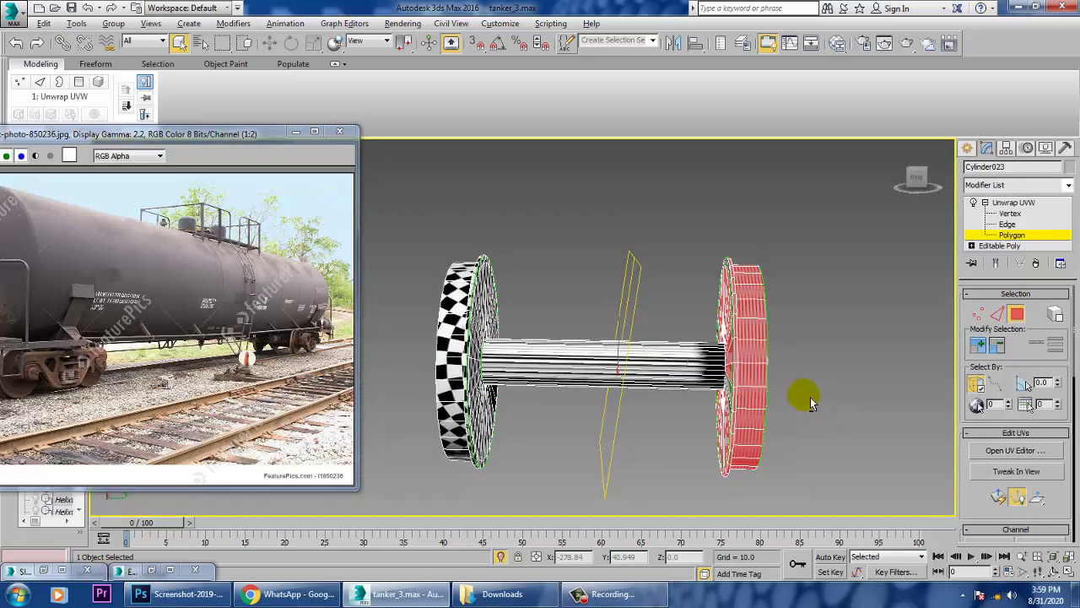
- Deselect the inner-face polygons above the axle on the unmapped wheel
middle_click_drag(808, 403, 793, 355, "alt")
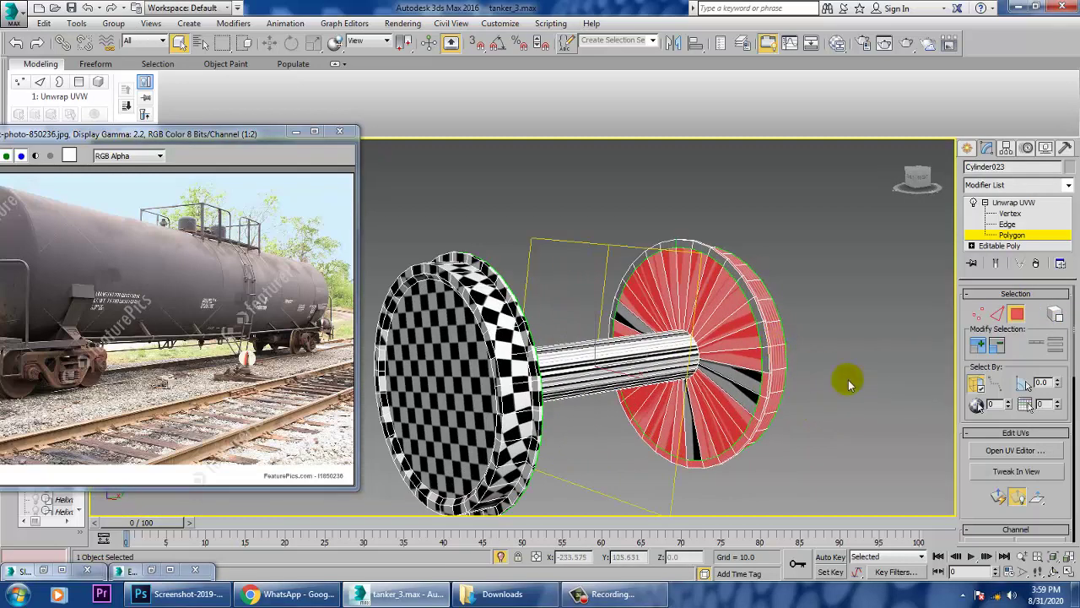
scroll(752, 403, "up", 4)
left_click(749, 350, "alt")
left_click(744, 321, "alt")
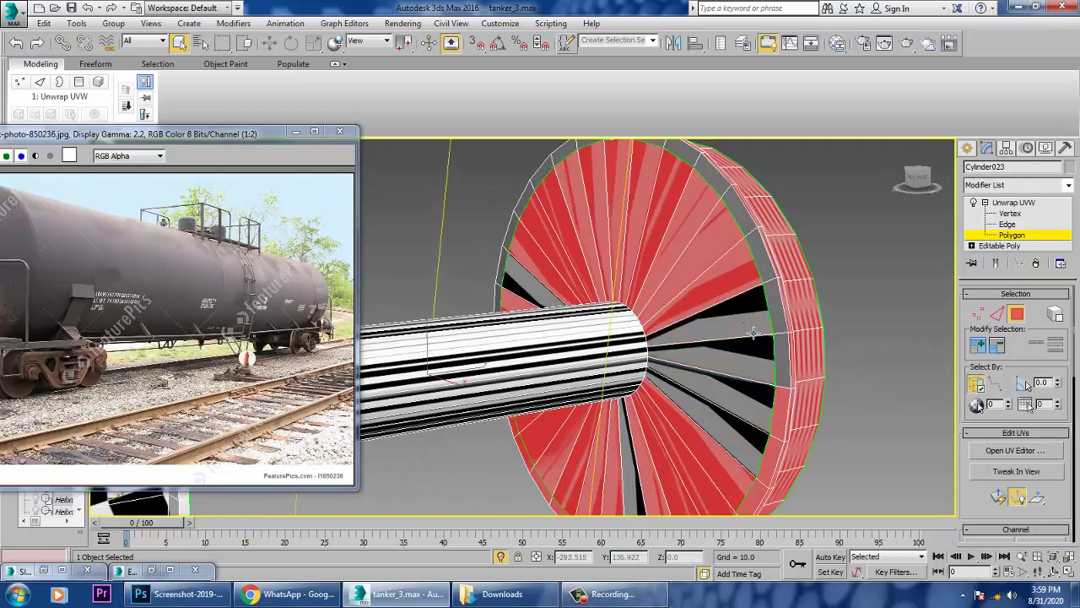
left_click(722, 289, "alt")
left_click(691, 248, "alt")
left_click(663, 228, "alt")
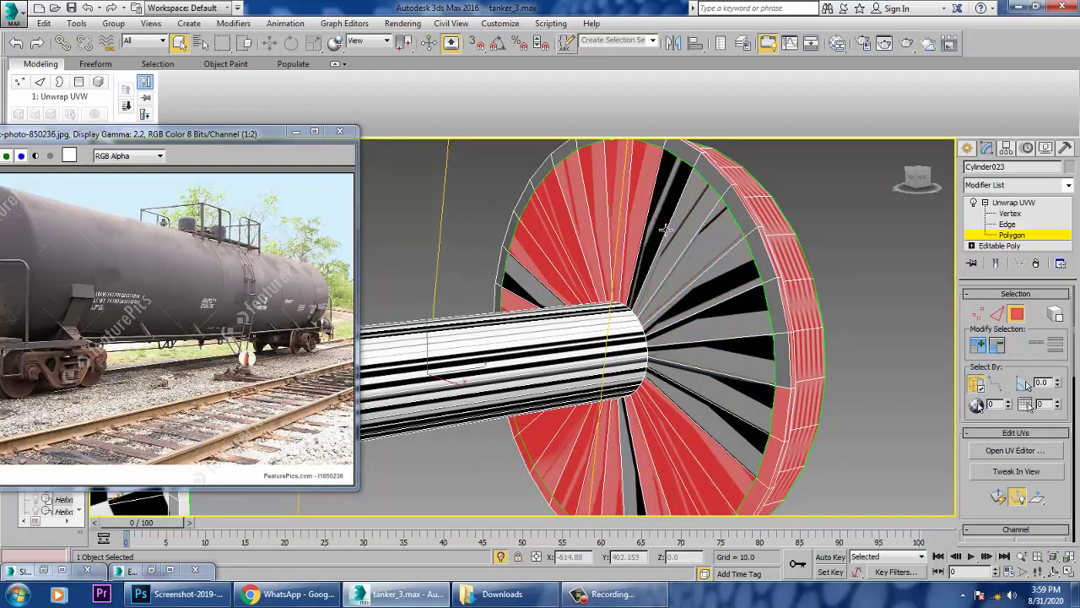
left_click(623, 209, "alt")
left_click(646, 216, "alt")
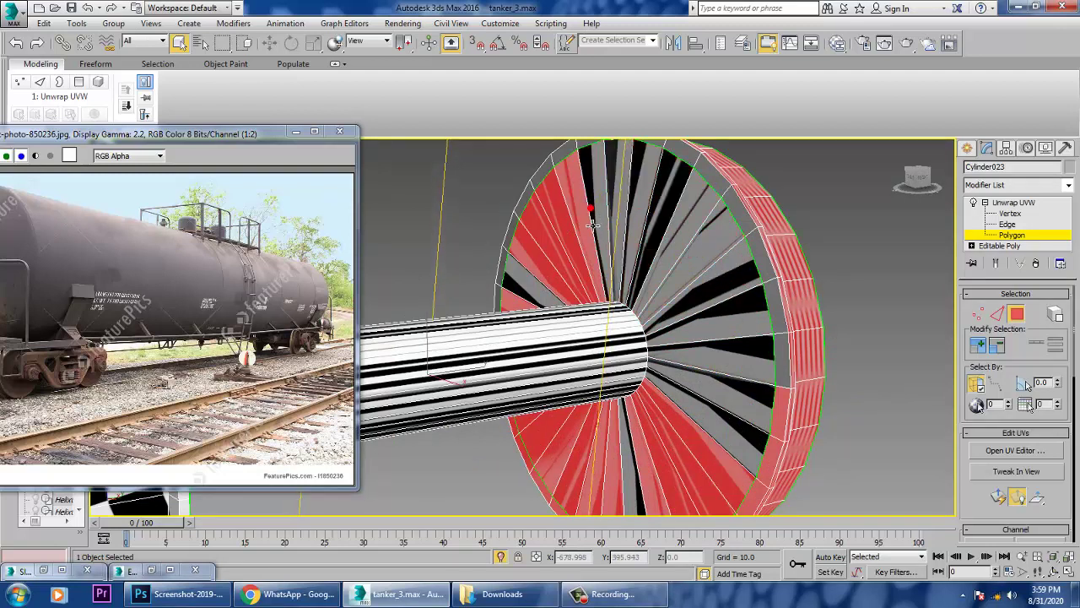
left_click(567, 239, "alt")
left_click(550, 252, "alt")
left_click(536, 263, "alt")
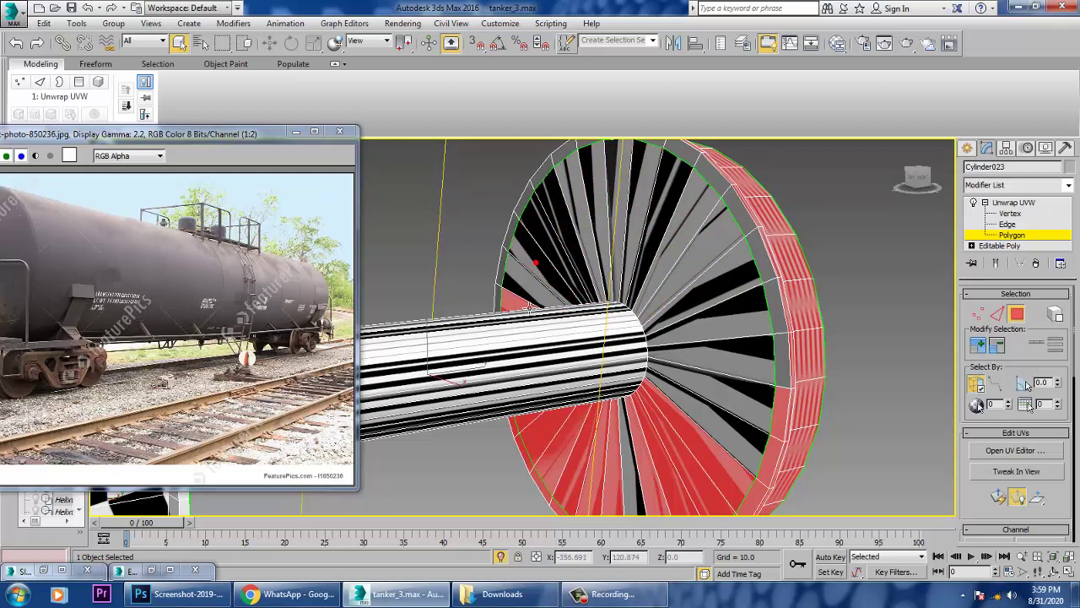
- Deselect the inner-face polygons below the axle on the same wheel
middle_click_drag(521, 308, 658, 392, "alt")
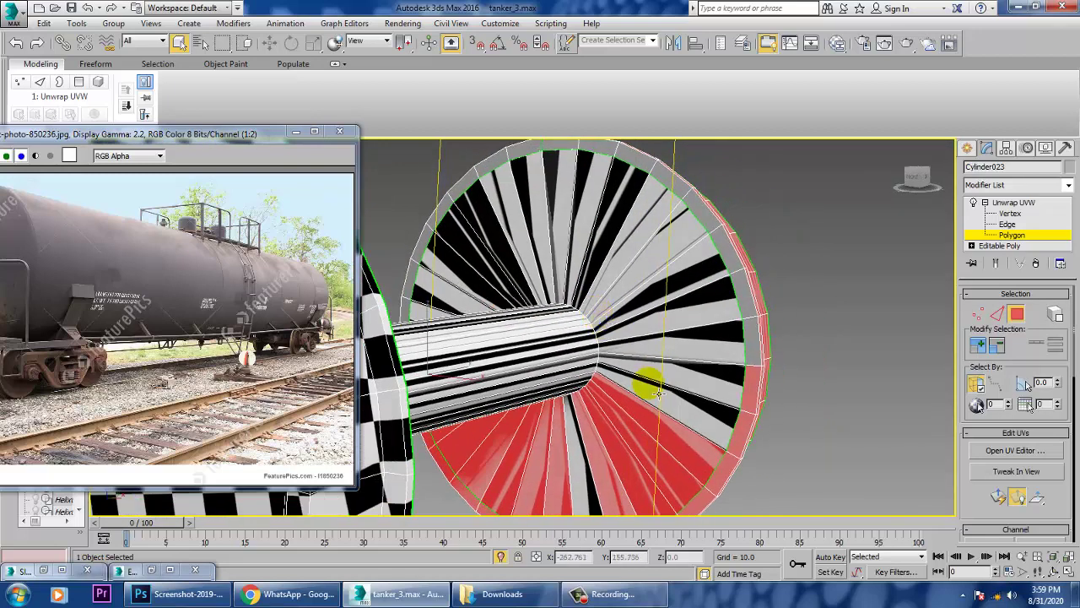
left_click(675, 437, "alt")
left_click(654, 447, "alt")
left_click(633, 456, "alt")
left_click(621, 466, "alt")
left_click(564, 501, "alt")
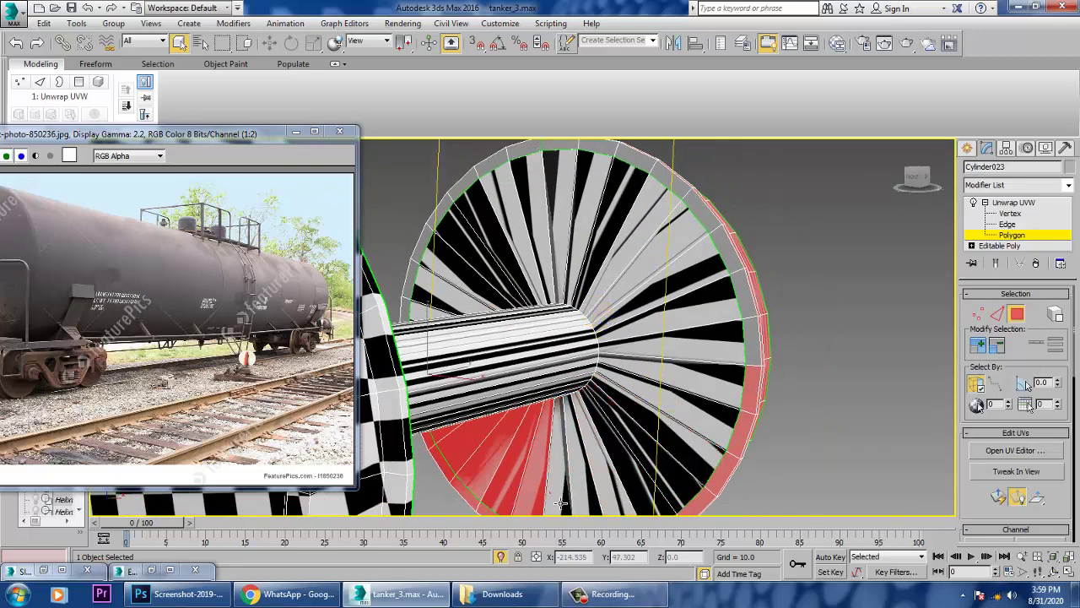
left_click(542, 498, "alt")
left_click(488, 481, "alt")
left_click(463, 453, "alt")
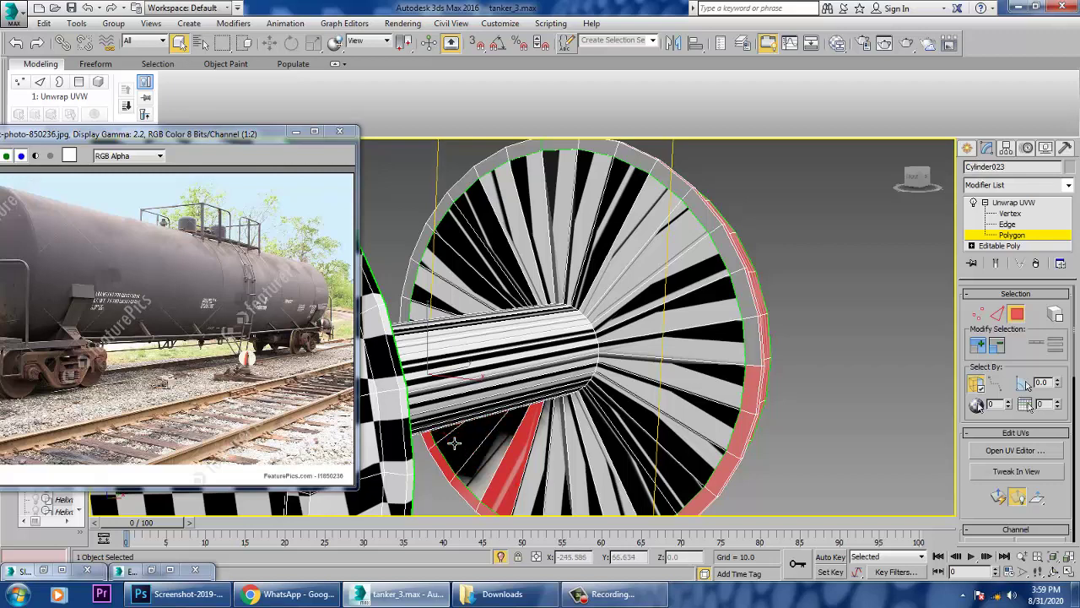
left_click(537, 422, "alt")
- Deselect the last wedge of inner-face polygons and the nearby rim-edge polygons on the wheel's far side
scroll(541, 346, "up", 6)
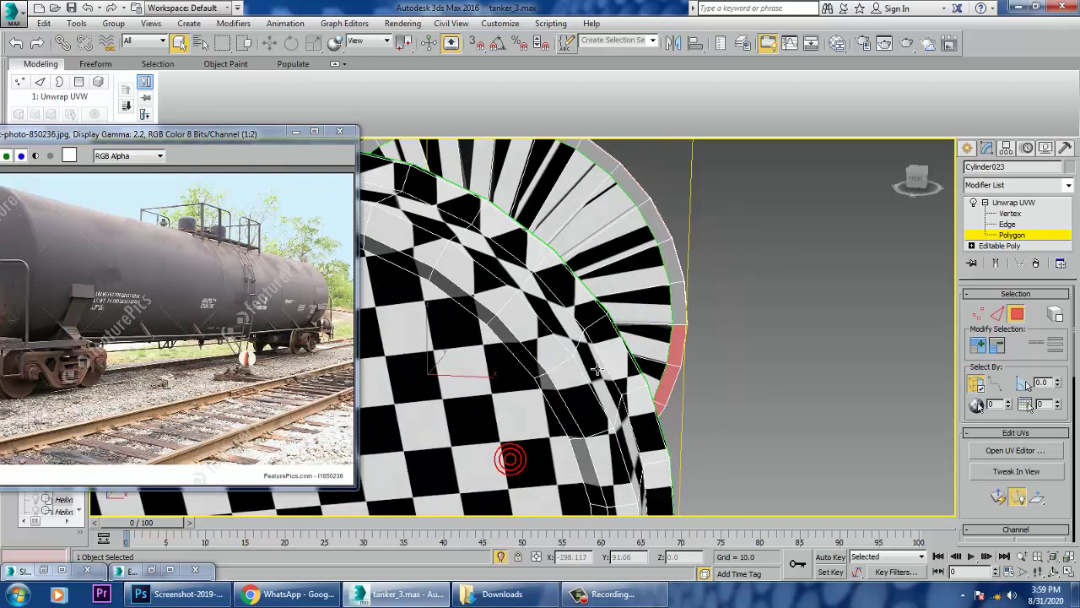
scroll(633, 336, "down", 6)
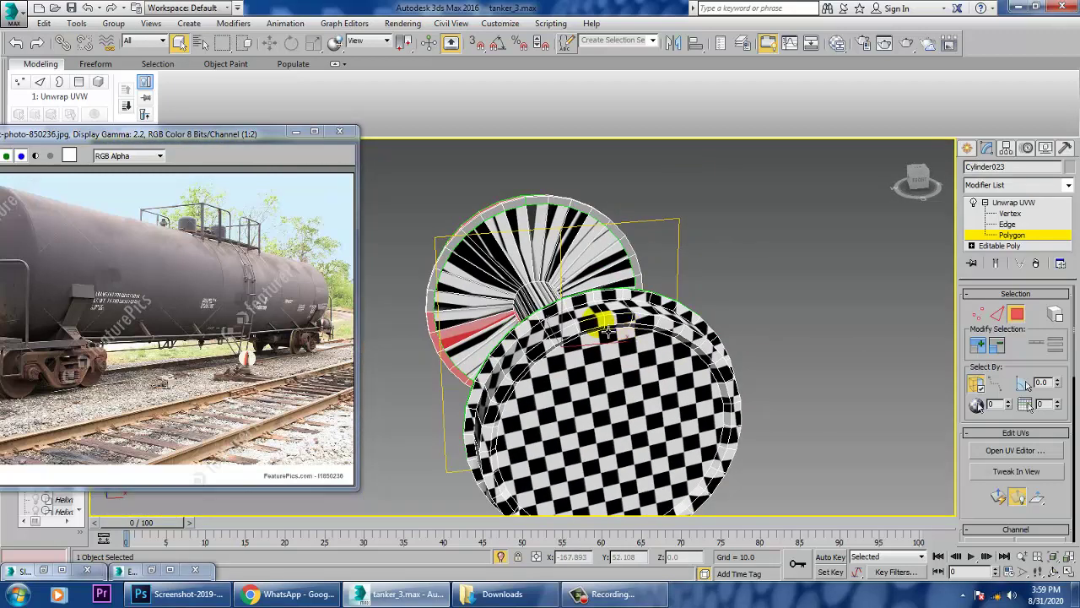
middle_click_drag(655, 318, 700, 329, "alt")
left_click_drag(692, 388, 788, 233, "alt")
middle_click_drag(532, 322, 468, 373, "alt")
scroll(615, 350, "up", 2)
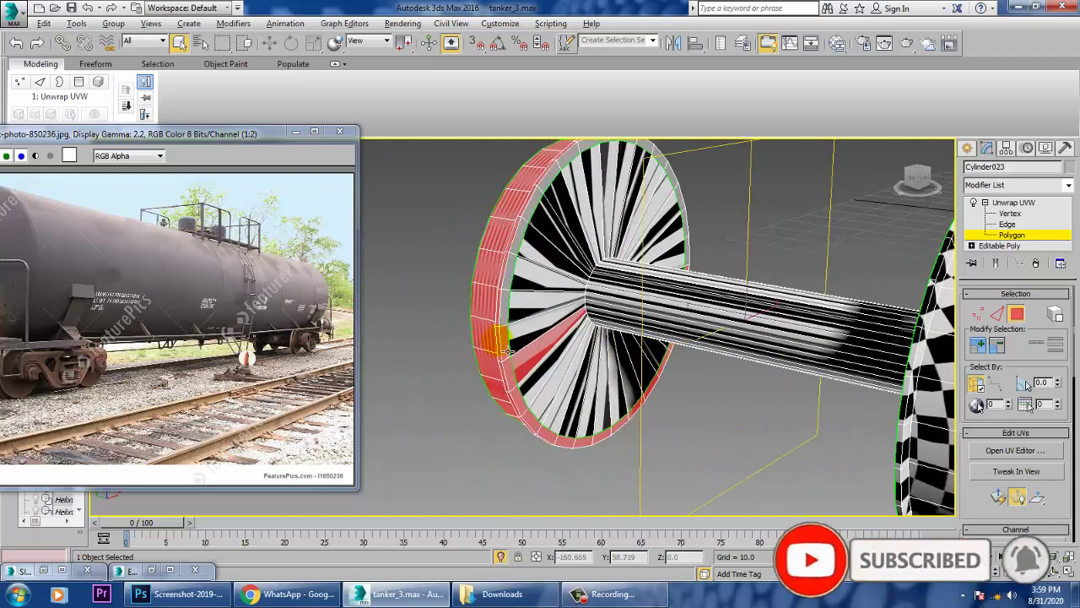
scroll(549, 365, "up", 2)
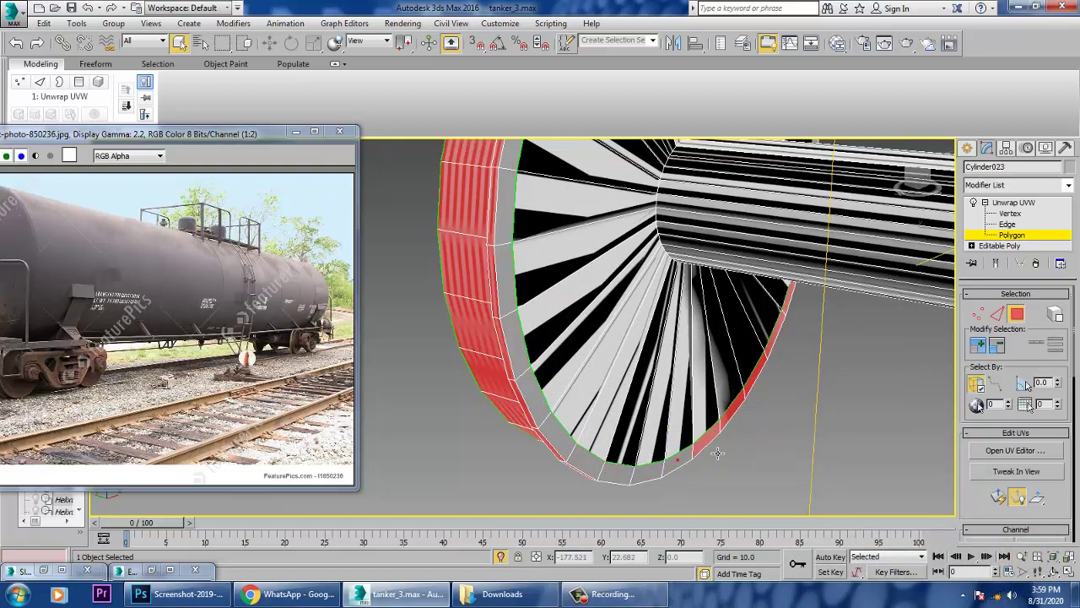
- Deselect the remaining rim-edge polygons around the wheel's inner face
middle_click_drag(796, 411, 615, 326, "alt")
key("z")
middle_click_drag(798, 323, 686, 348, "alt")
left_click(663, 355, "alt")
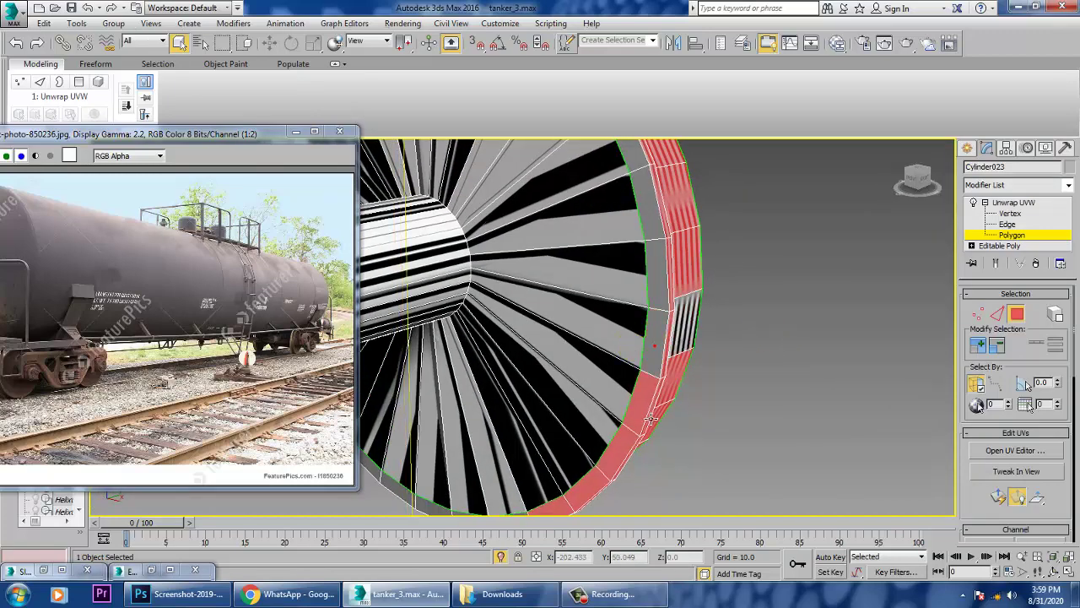
middle_click_drag(620, 469, 728, 320, "alt")
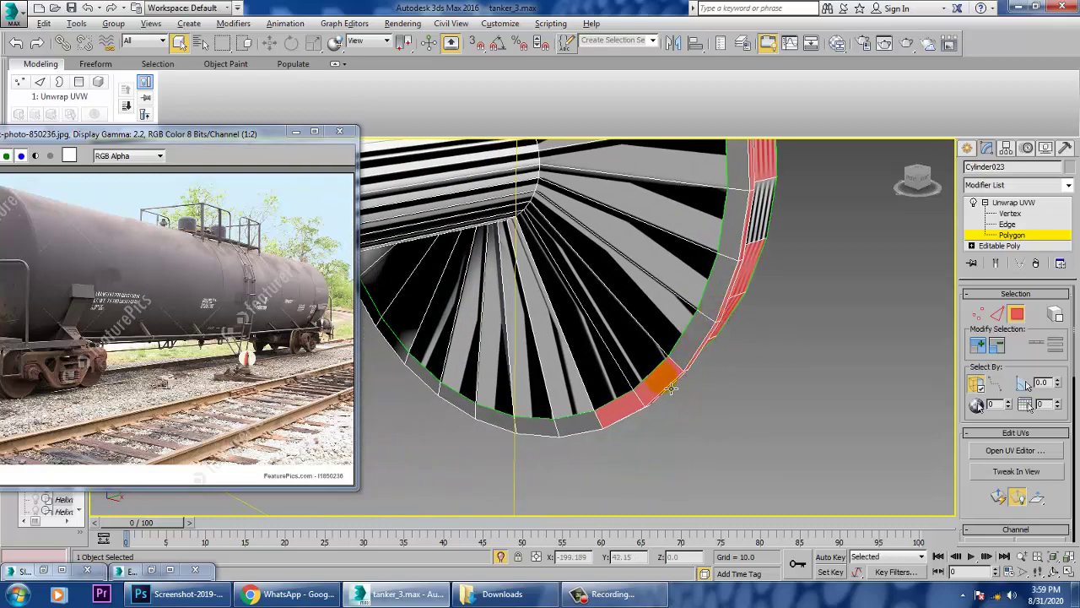
left_click(615, 415, "alt")
- Add the missed tread polygons back so the wheel's whole tread and outer face are selected
scroll(658, 375, "down", 5)
middle_click_drag(752, 358, 616, 332, "alt")
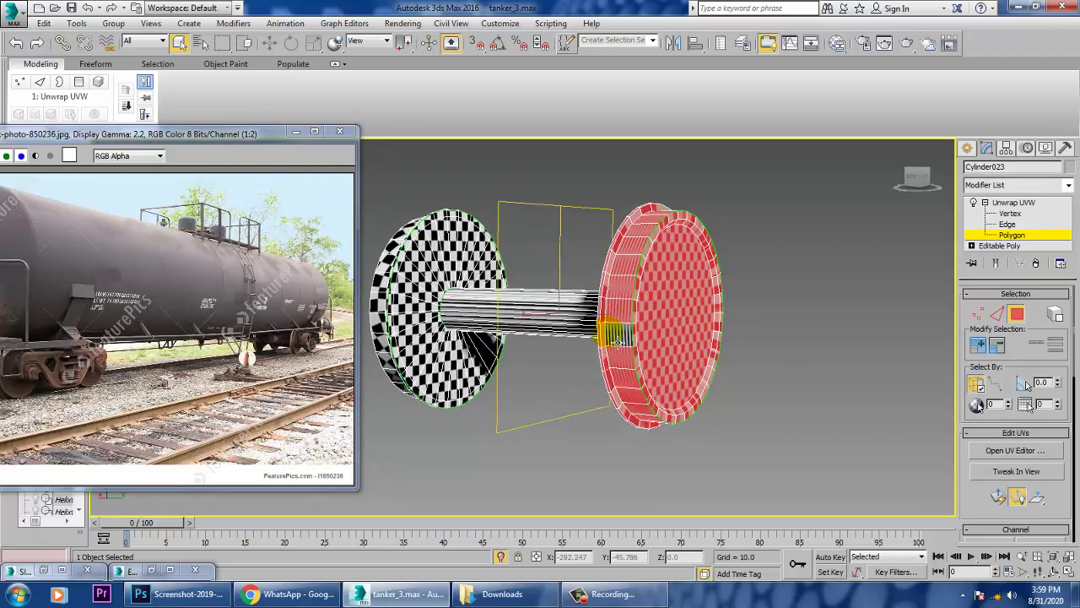
scroll(643, 341, "up", 4)
left_click(642, 342, "ctrl")
scroll(720, 360, "down", 5)
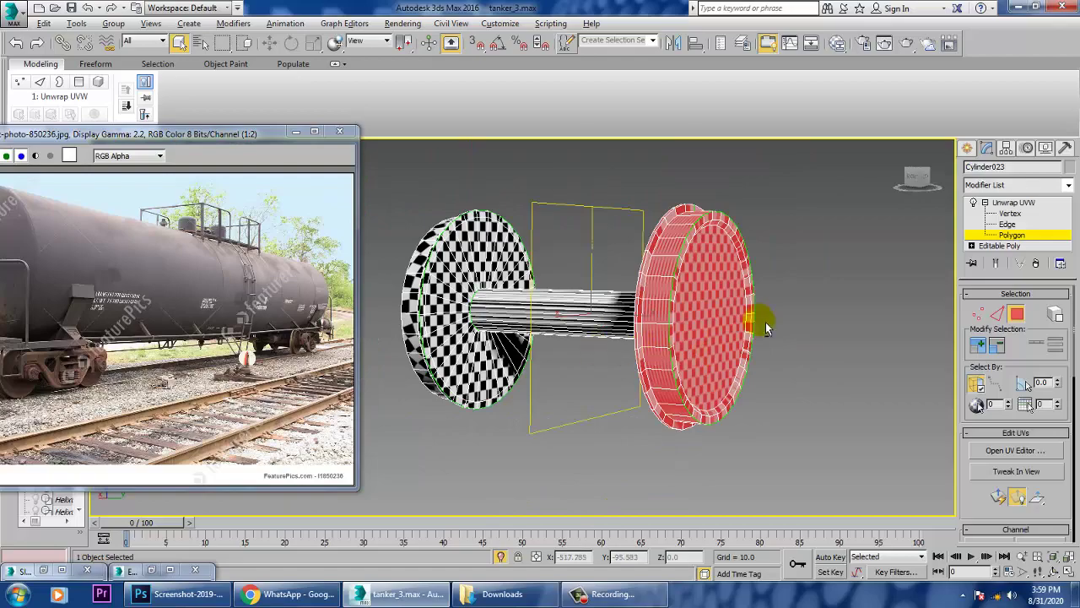
- Apply a quick planar map to the wheel's tread and outer face, and move the shell out of the UV tile in the UV editor
middle_click_drag(765, 328, 644, 325, "alt")
left_click_drag(709, 317, 552, 390, "alt")
middle_click_drag(636, 316, 568, 362, "alt")
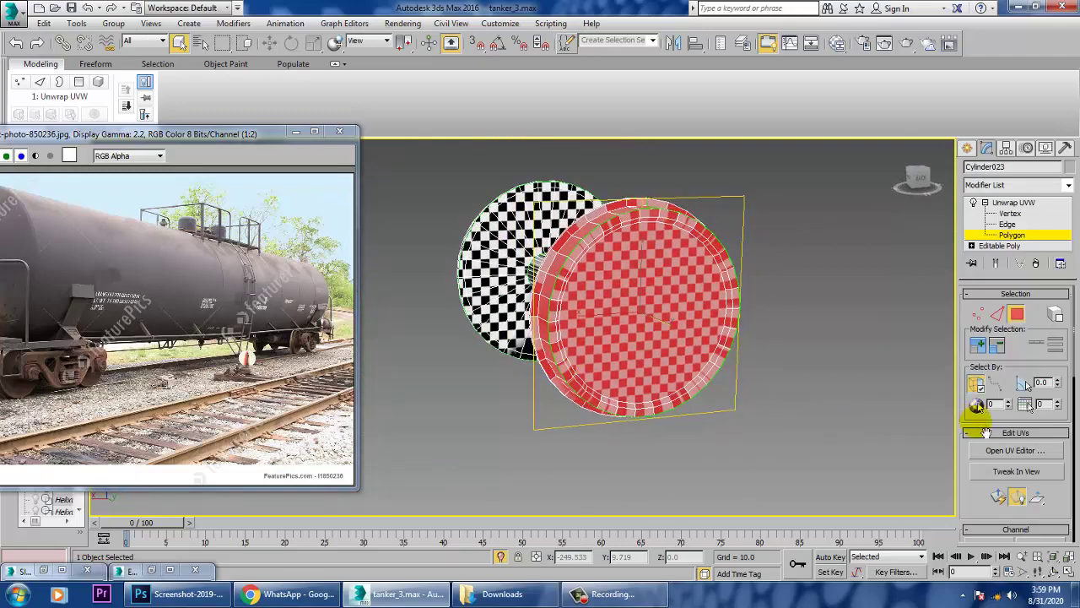
left_click(1000, 497)
left_click(1011, 454)
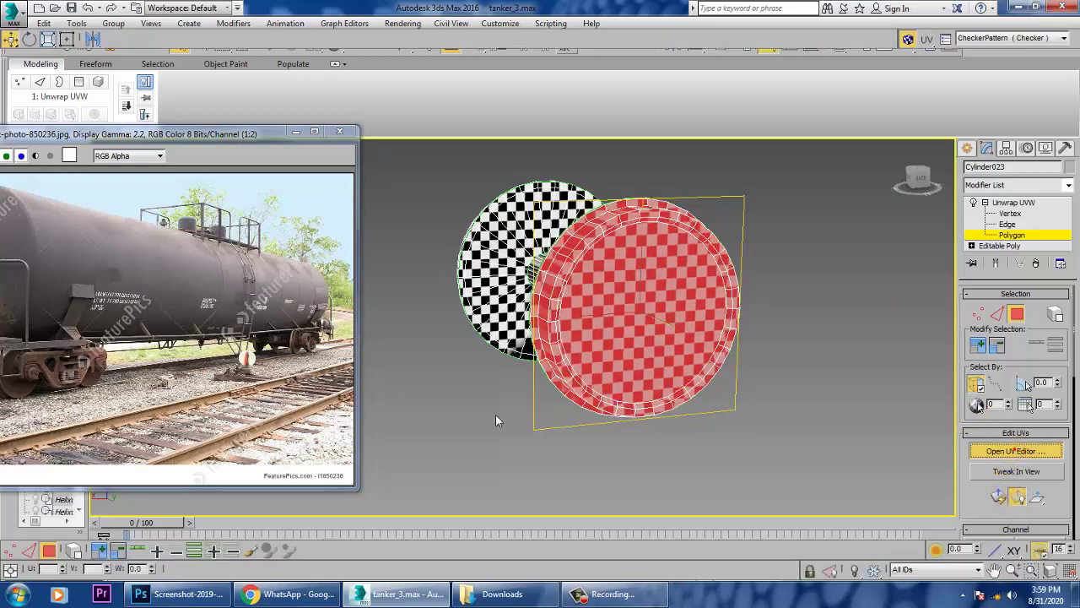
left_click_drag(645, 340, 324, 531)
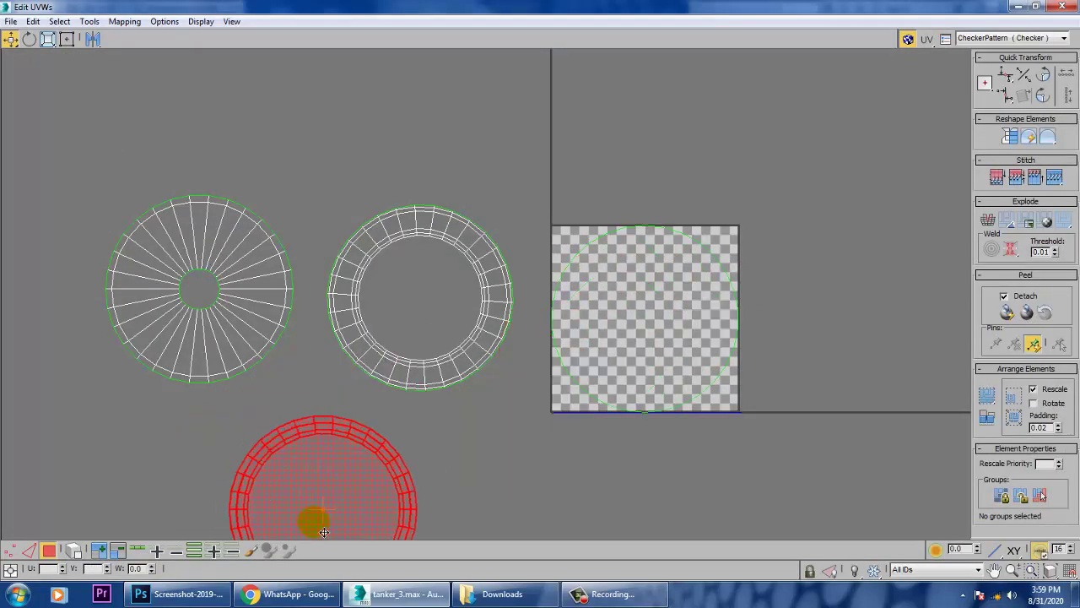
- Try to relax the tread and outer-face UV shell by polygon angles
left_click(88, 21)
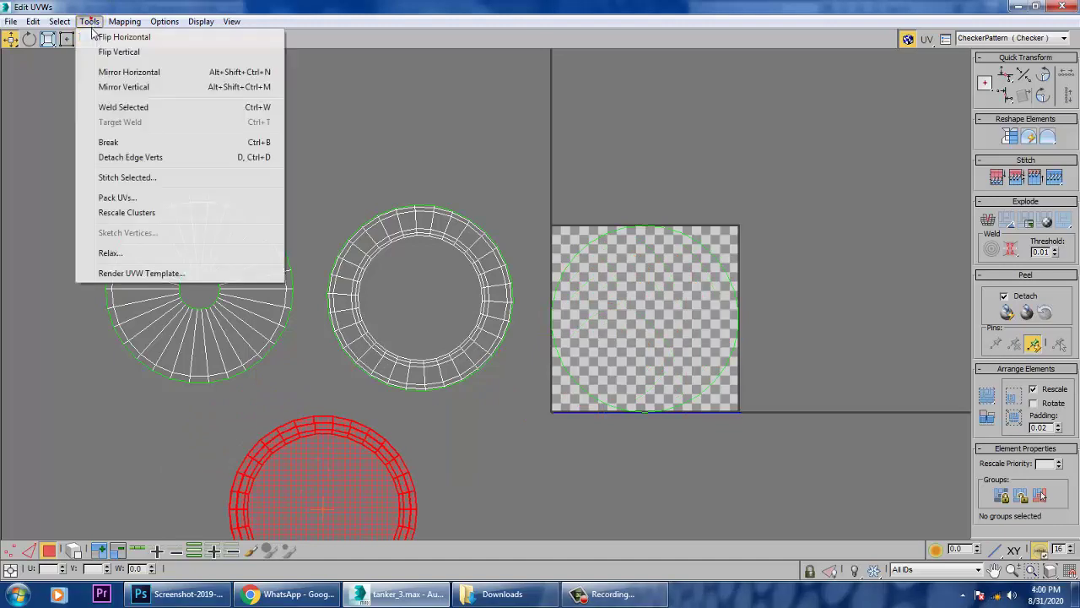
left_click(159, 253)
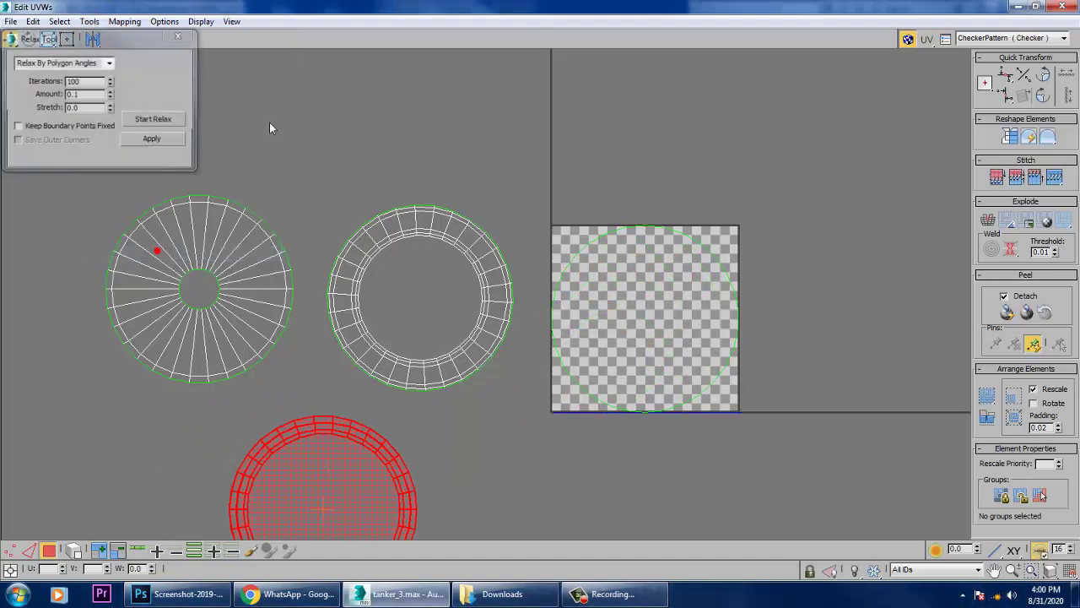
left_click(155, 119)
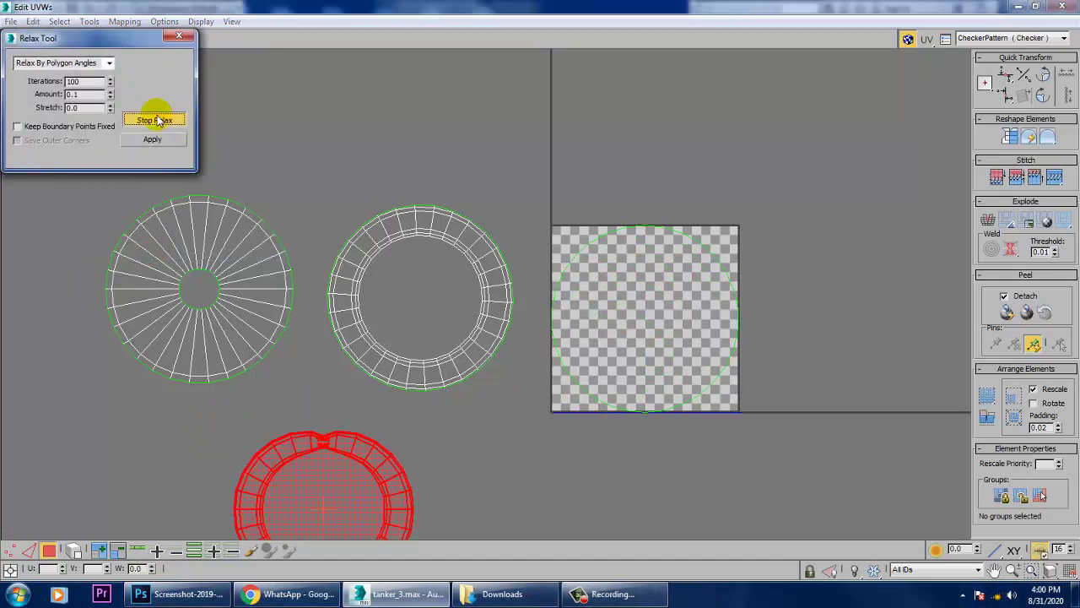
left_click(345, 271)
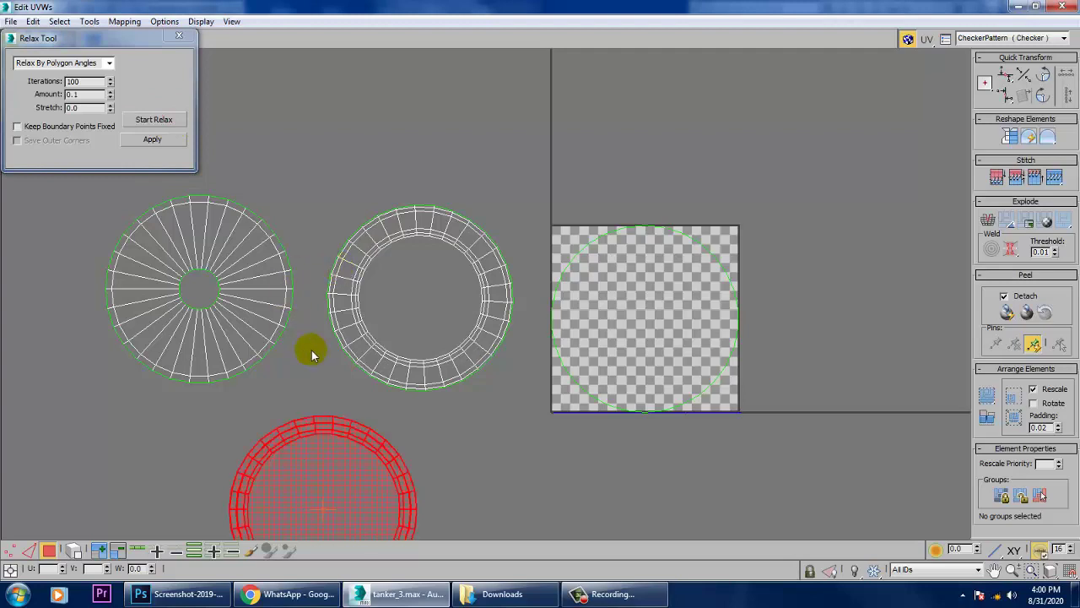
- Align the shell beneath the first wheel's ring-shaped shell, then close the Relax tool and minimize the UV editor
left_click_drag(367, 488, 464, 492)
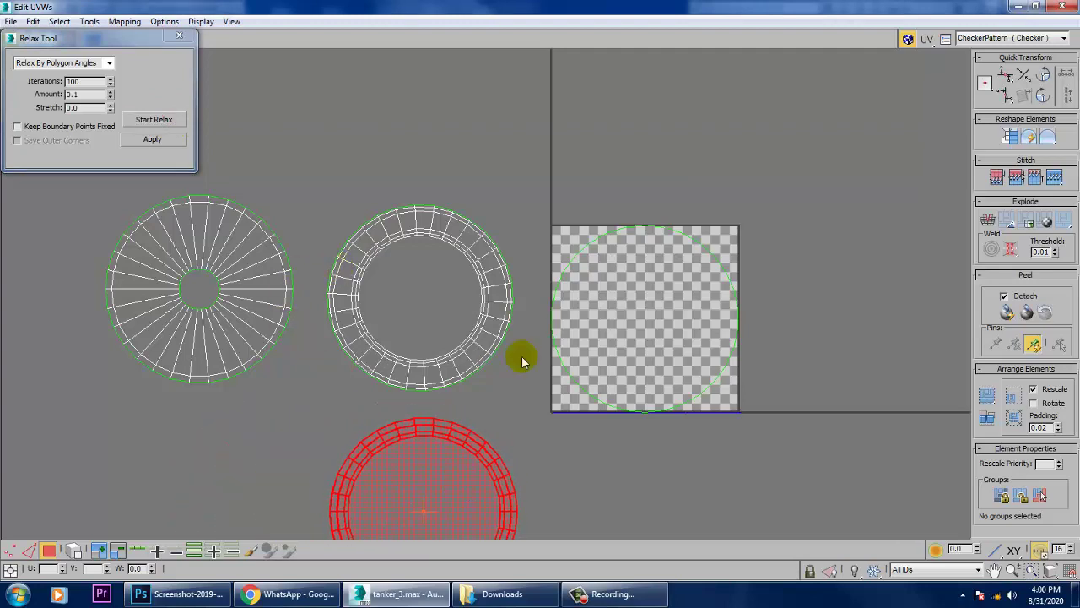
left_click(179, 35)
left_click(1016, 8)
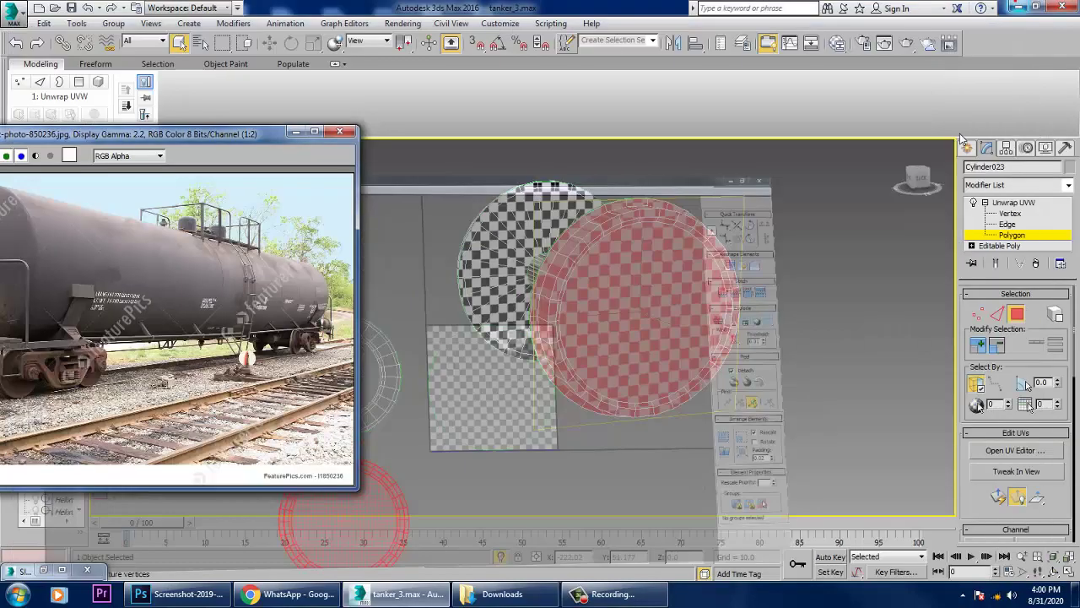
- Invert the selection, keep only the polygons still in the UV tile, and deselect the axle to leave the second wheel's inner face
middle_click_drag(680, 272, 736, 279, "alt")
middle_click_drag(516, 271, 713, 301)
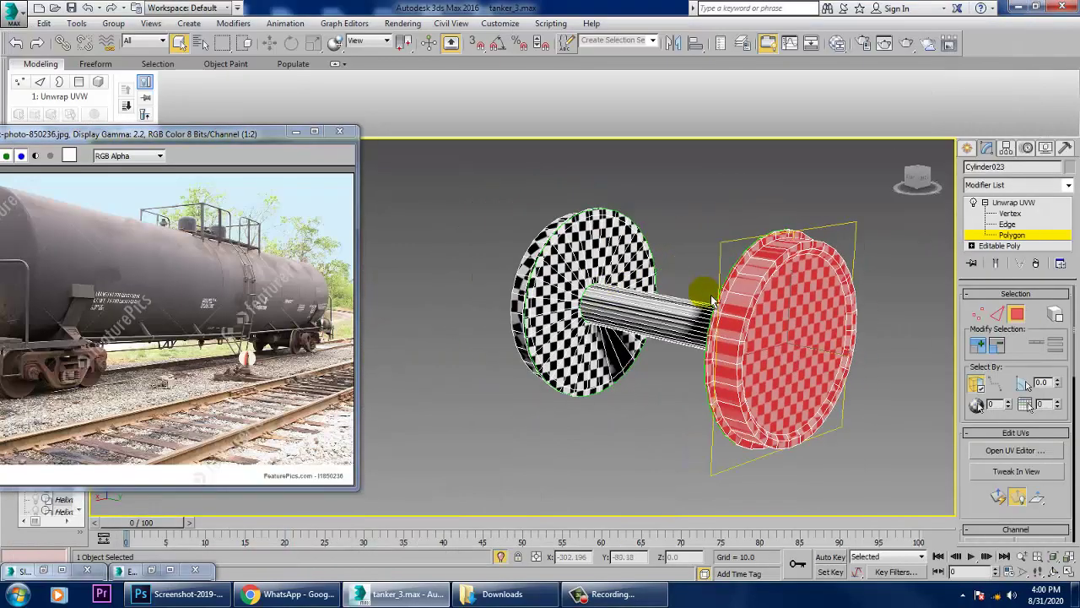
key("ctrl+i")
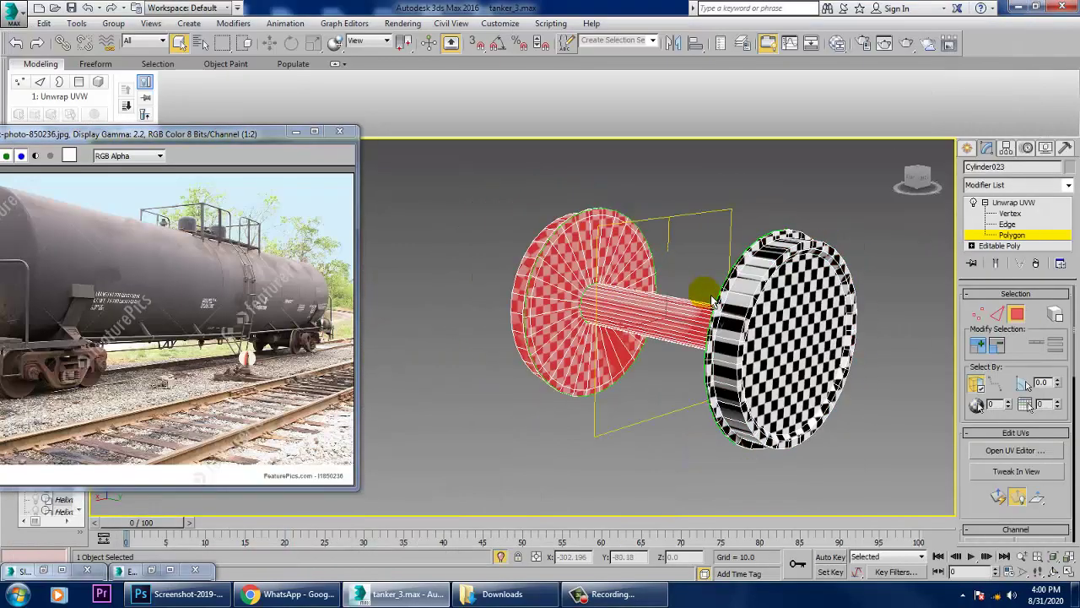
left_click(150, 571)
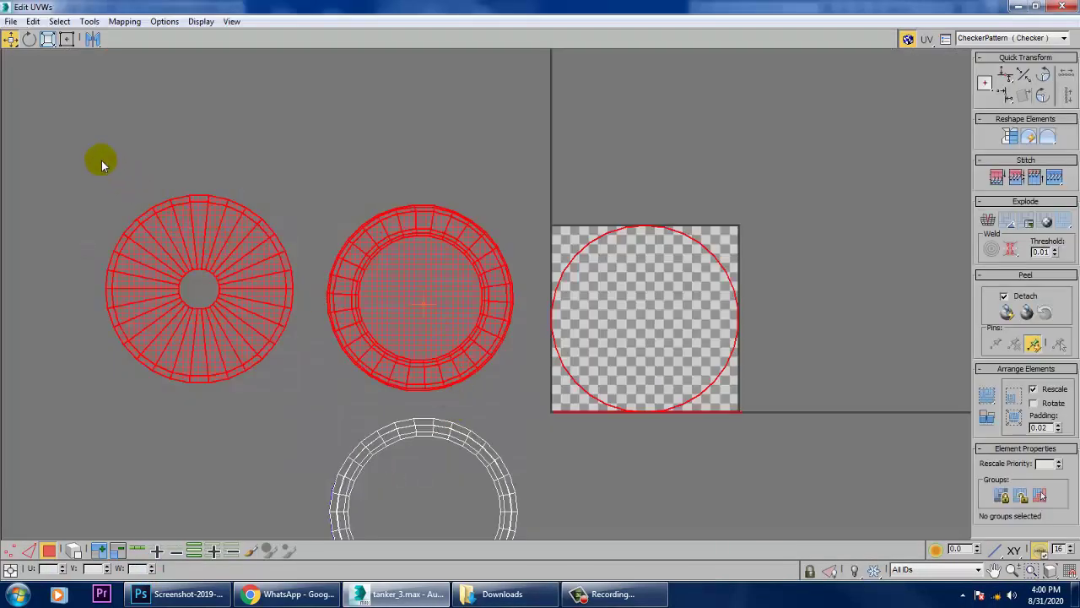
left_click_drag(528, 469, 521, 451, "alt")
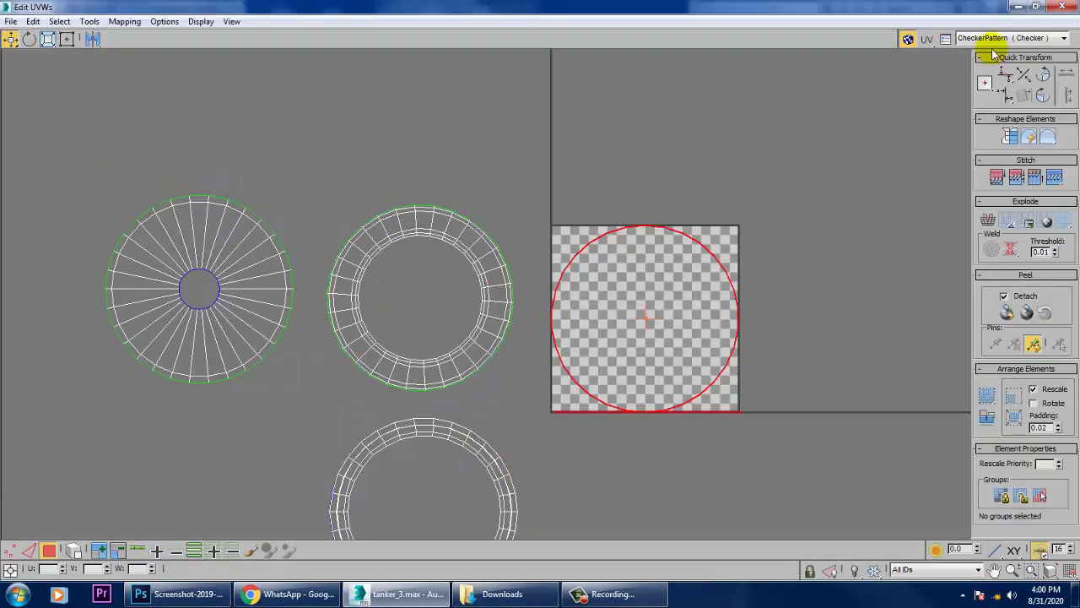
left_click(1019, 7)
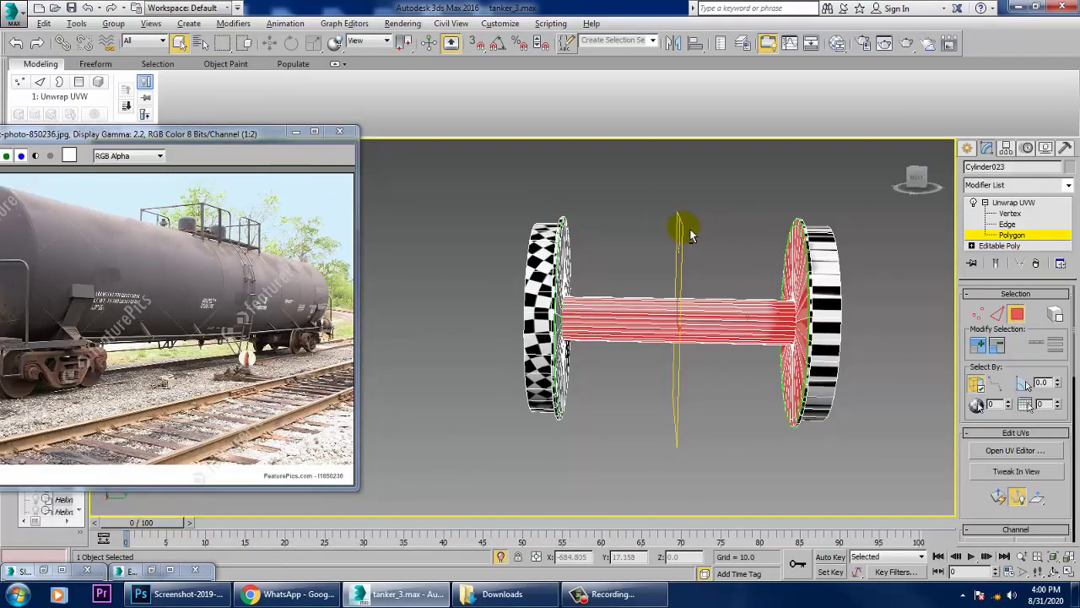
middle_click_drag(704, 458, 534, 295, "alt")
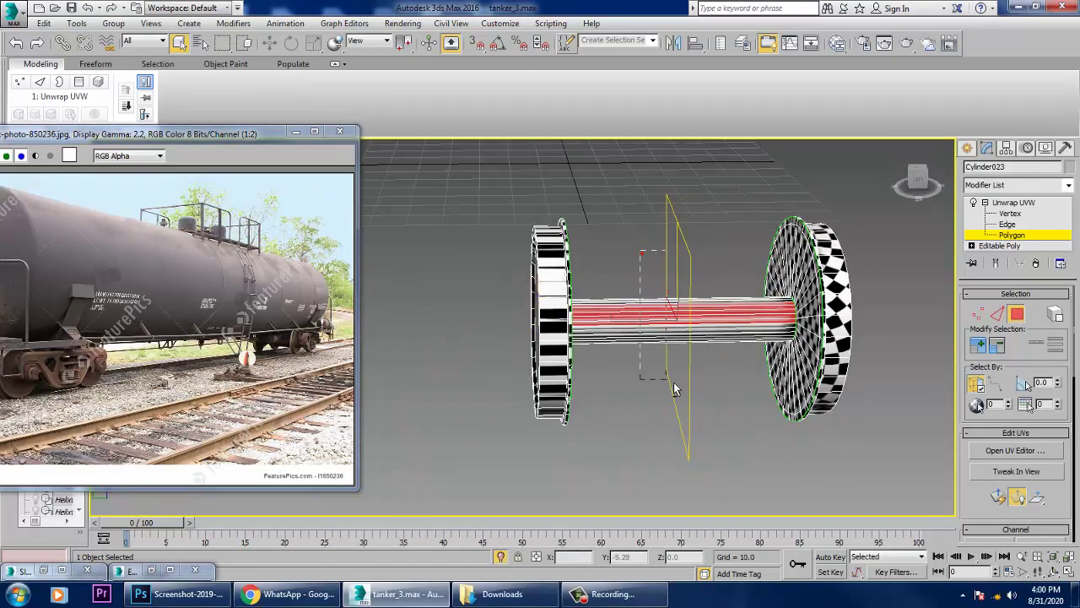
middle_click_drag(675, 389, 945, 256, "alt")
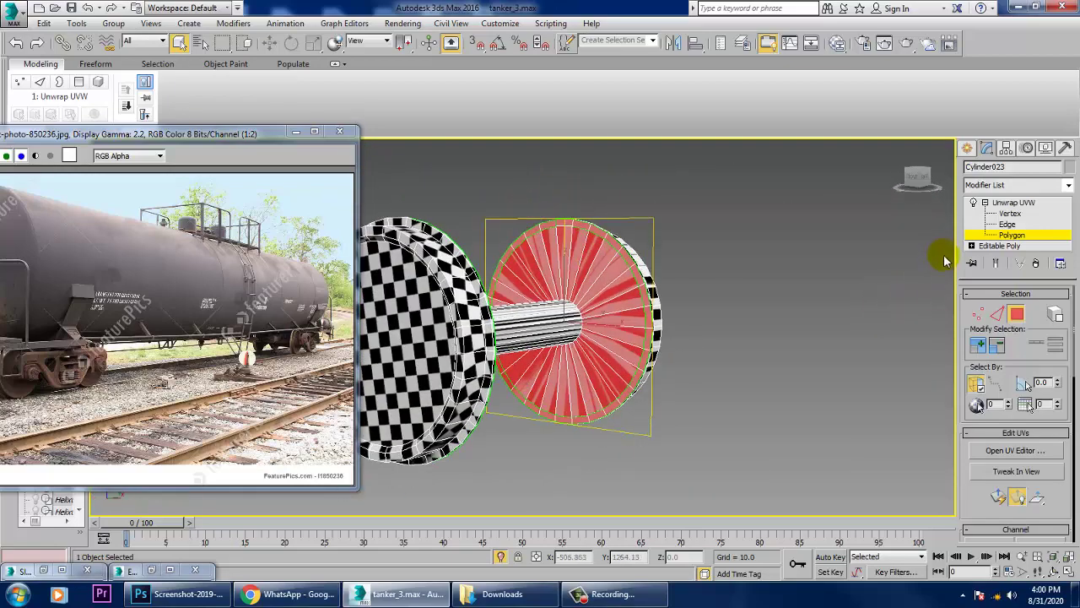
- Apply a quick planar map to the second wheel's inner face and move its shell beside the second wheel's outer shell
left_click(998, 500)
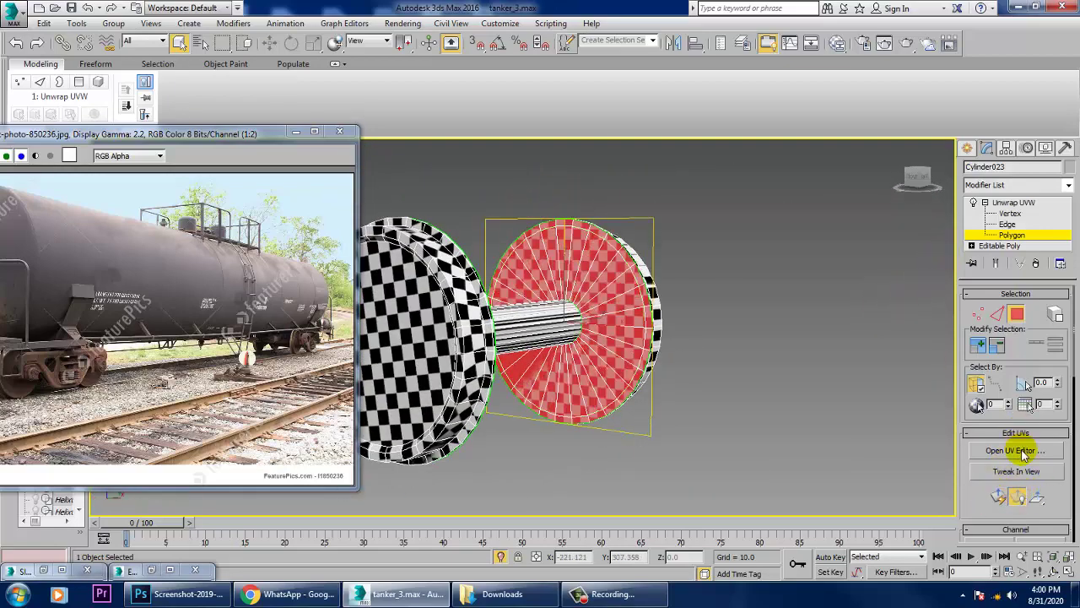
left_click(1021, 451)
left_click_drag(704, 359, 251, 552)
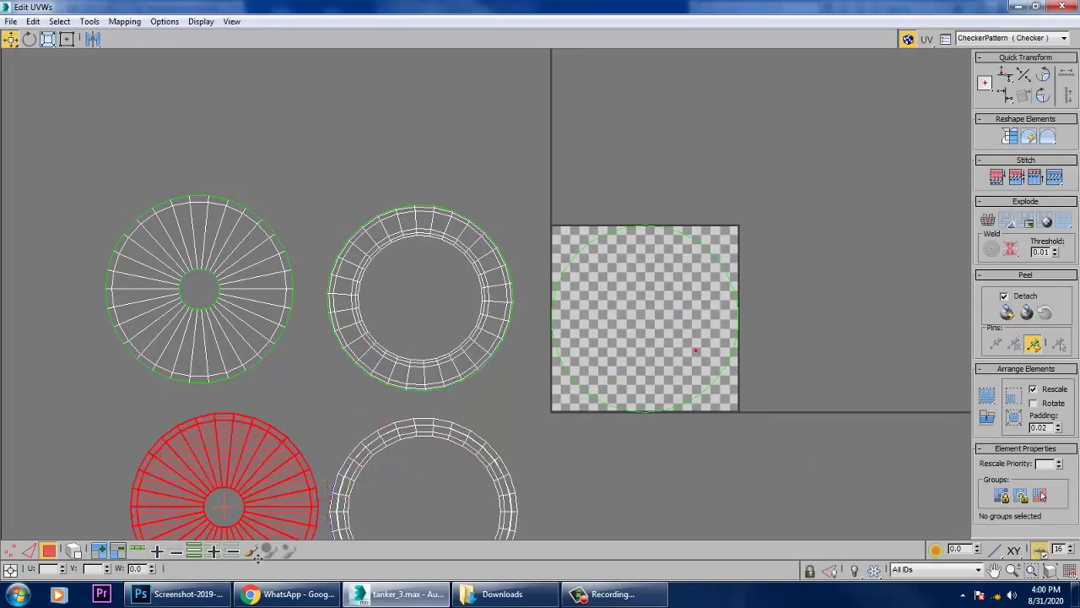
middle_click_drag(333, 484, 510, 334)
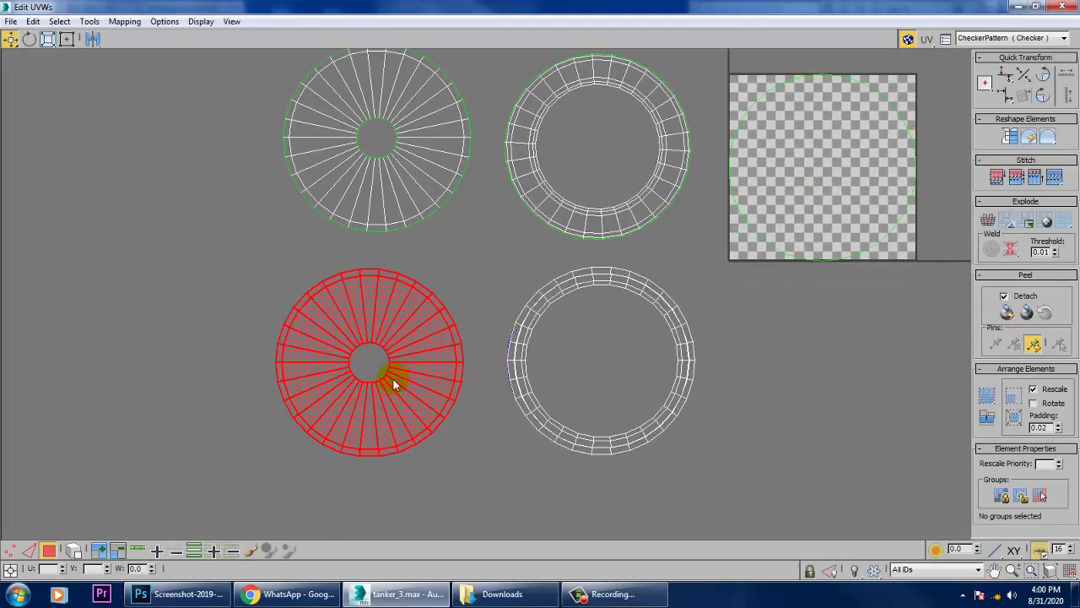
- Nudge the second wheel's inner-face UV shell into place and select the axle polygons still in the UV tile
left_click_drag(394, 384, 403, 387)
middle_click_drag(648, 260, 547, 425)
left_click_drag(621, 203, 899, 535)
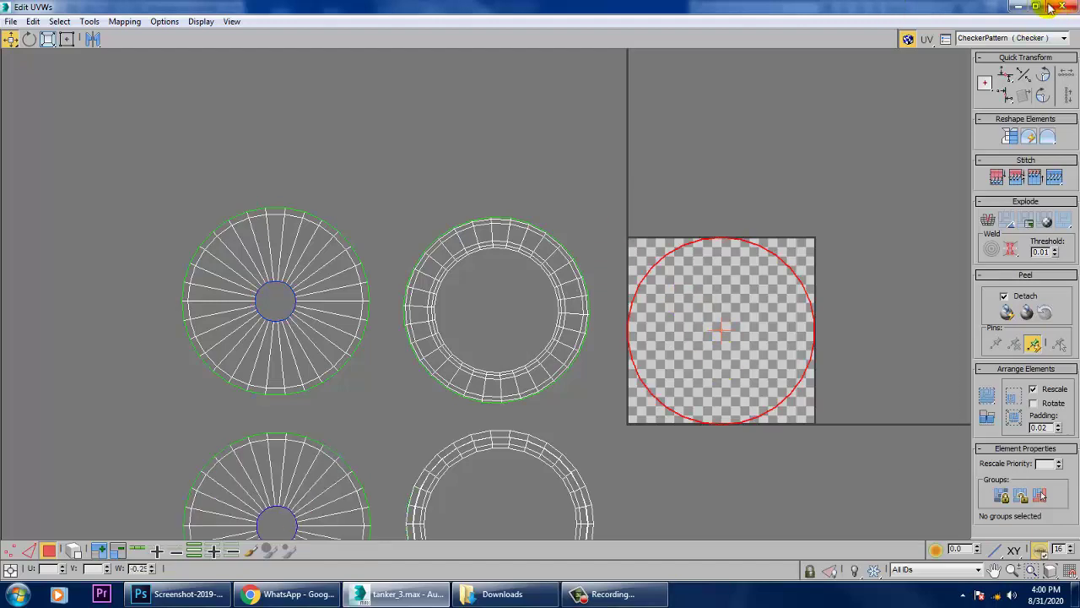
- Apply a cylindrical projection to the selected axle polygons of the wheel set
left_click(1020, 7)
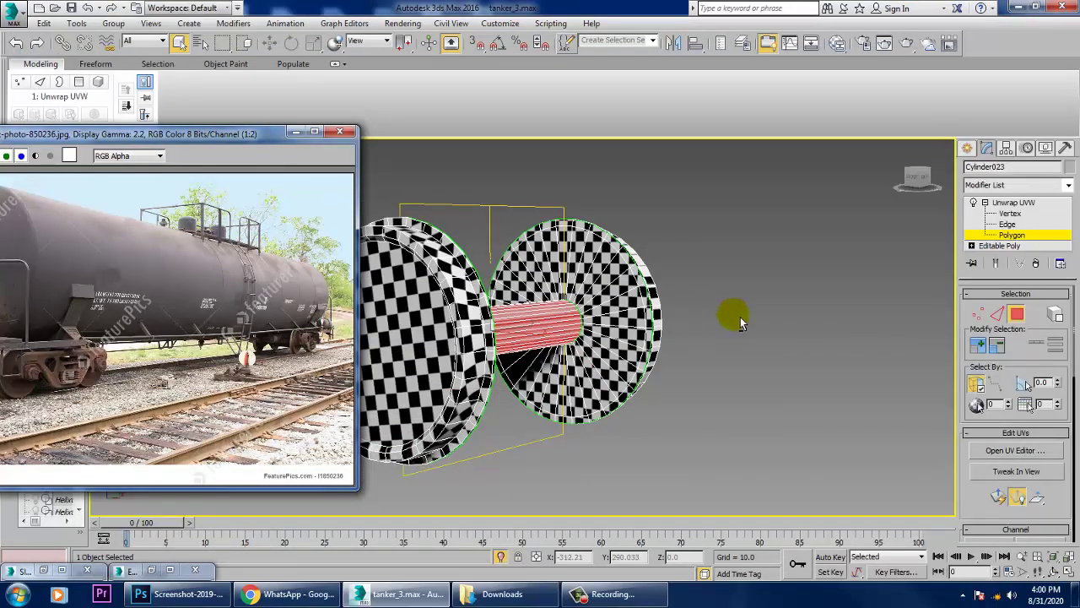
middle_click_drag(740, 317, 524, 349, "alt")
middle_click_drag(543, 442, 686, 397, "alt")
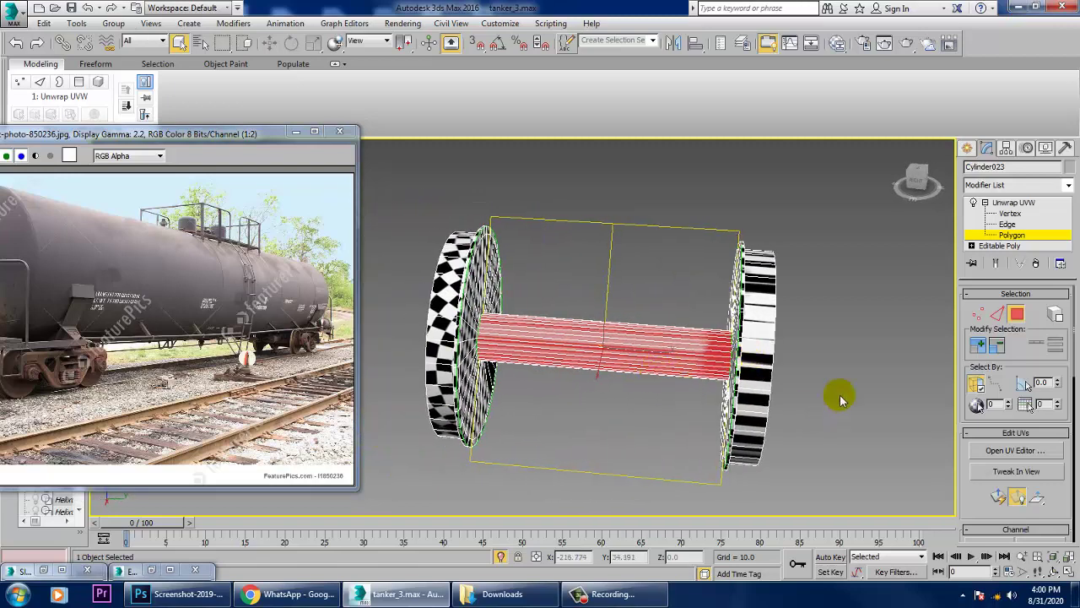
middle_click_drag(841, 399, 598, 272, "alt")
left_click_drag(599, 271, 624, 404)
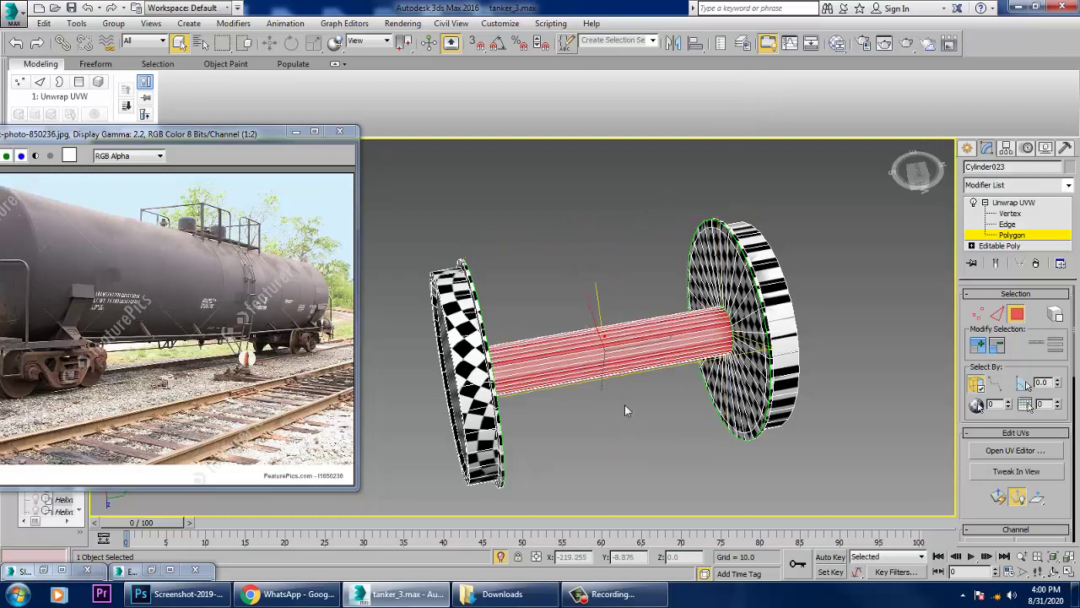
middle_click_drag(625, 405, 542, 564, "alt")
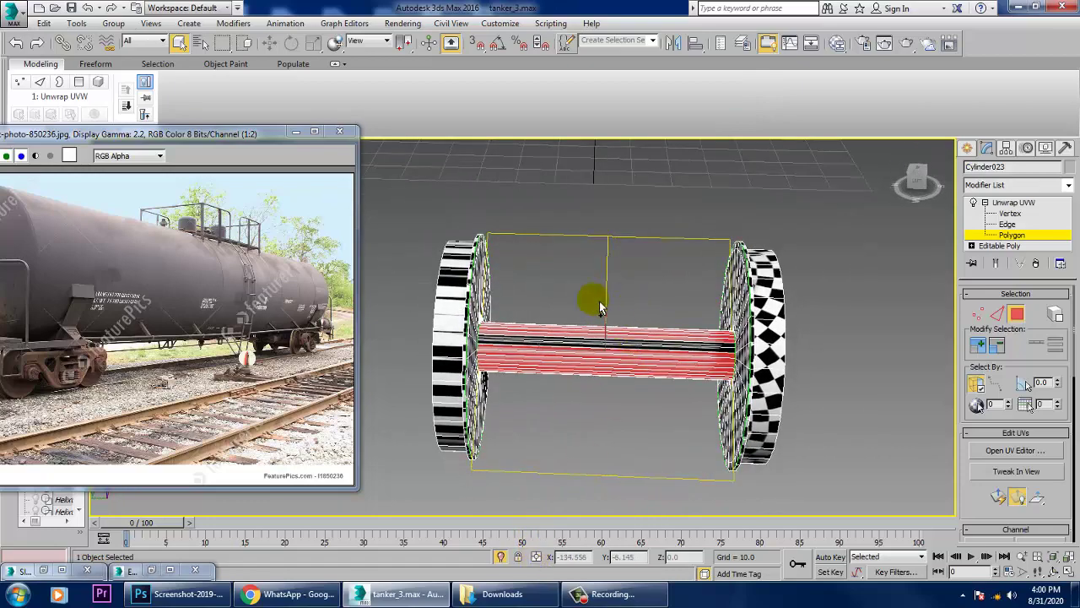
middle_click_drag(553, 289, 835, 317, "alt")
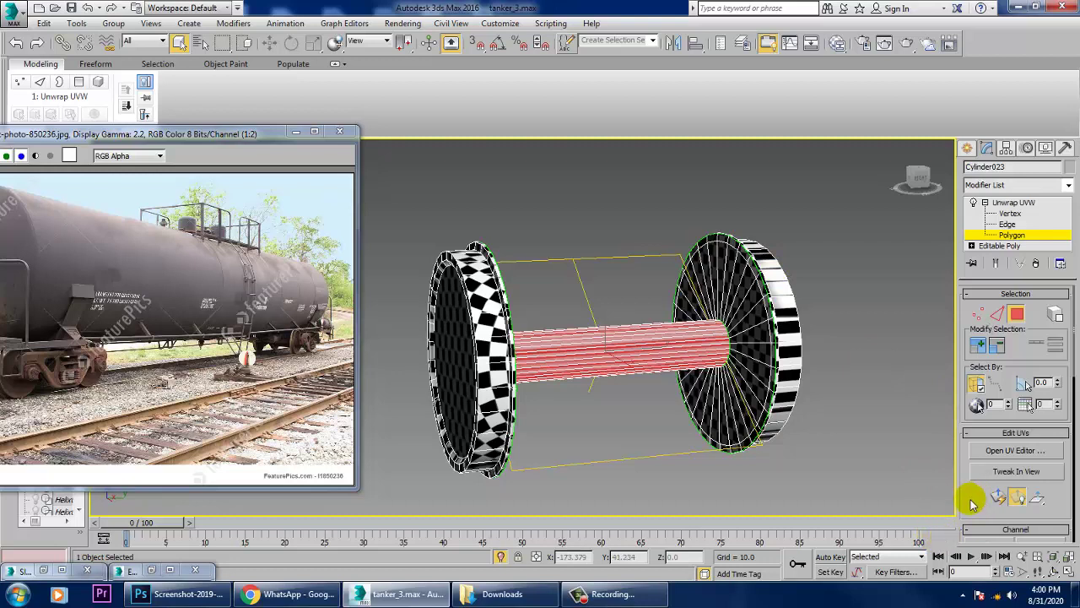
scroll(974, 515, "down", 5)
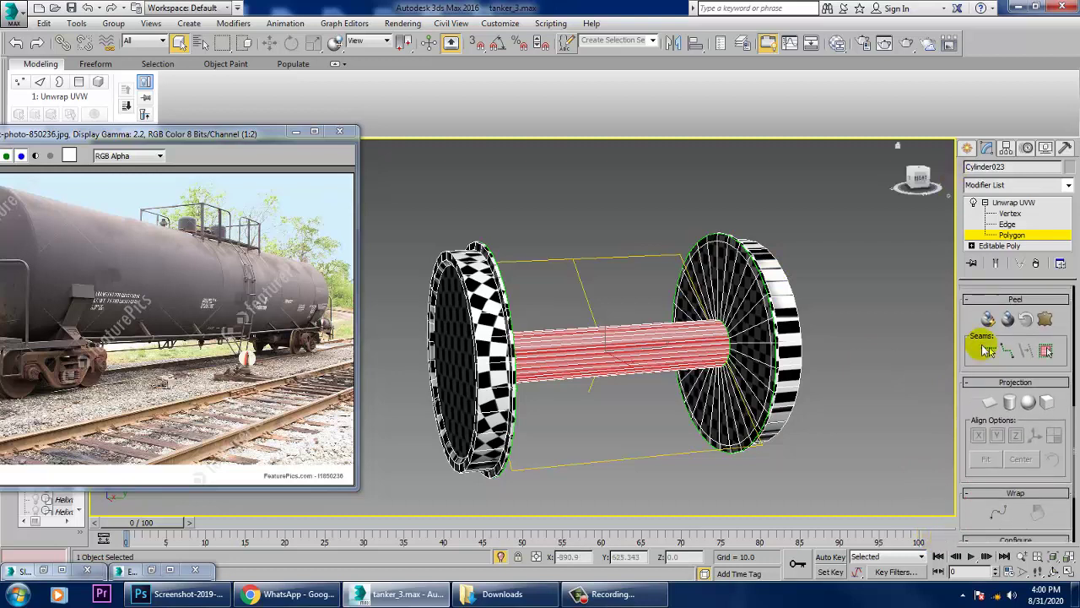
left_click(1010, 403)
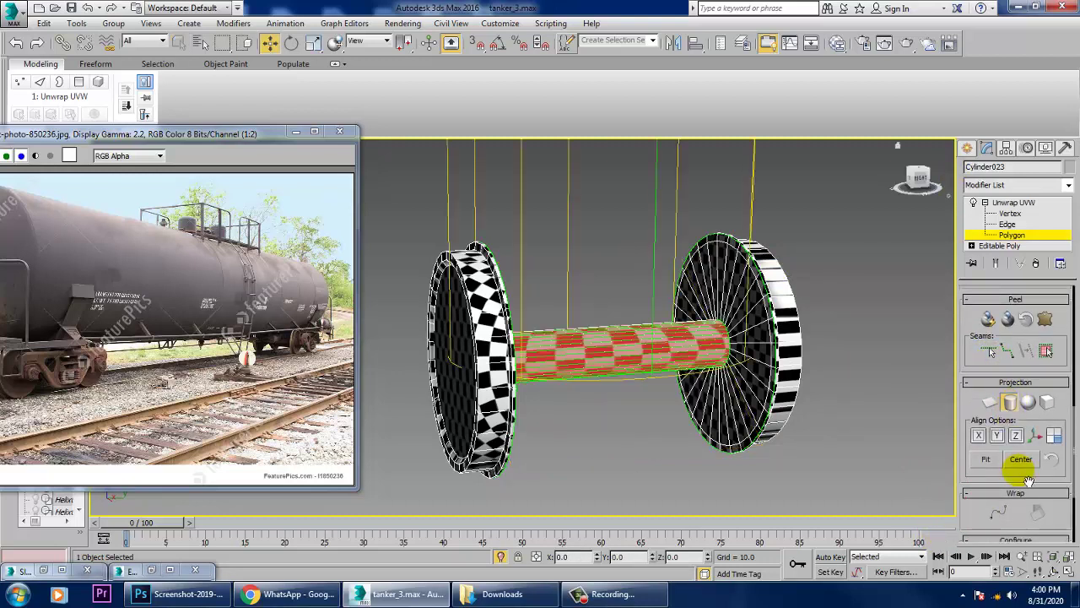
- Try X-axis and Y-axis alignment for the axle's cylindrical projection
left_click(977, 435)
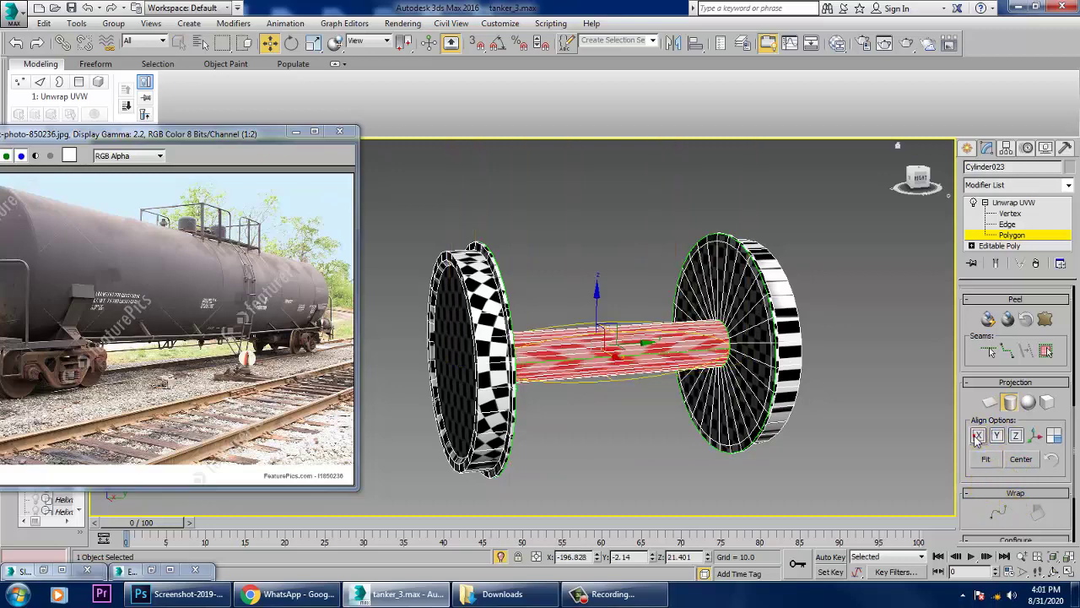
middle_click_drag(751, 392, 716, 425, "alt")
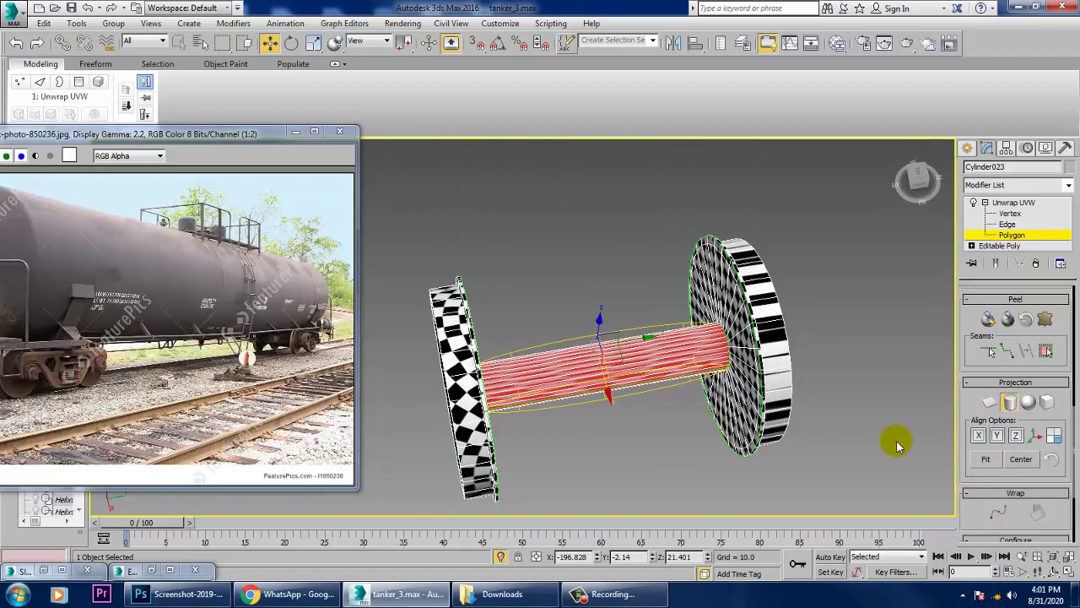
left_click(996, 435)
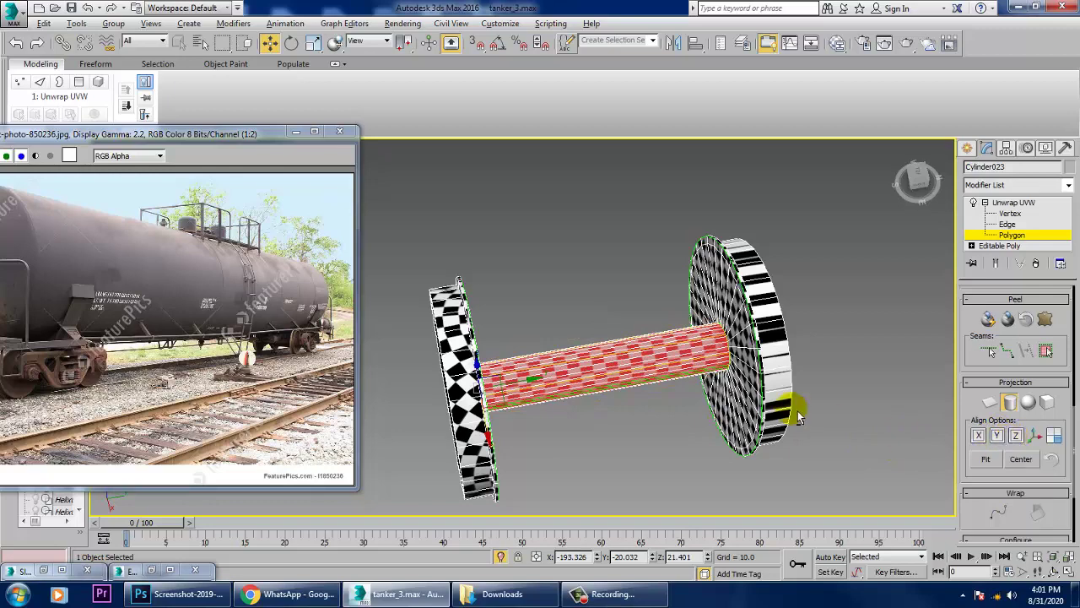
middle_click_drag(785, 409, 749, 372, "alt")
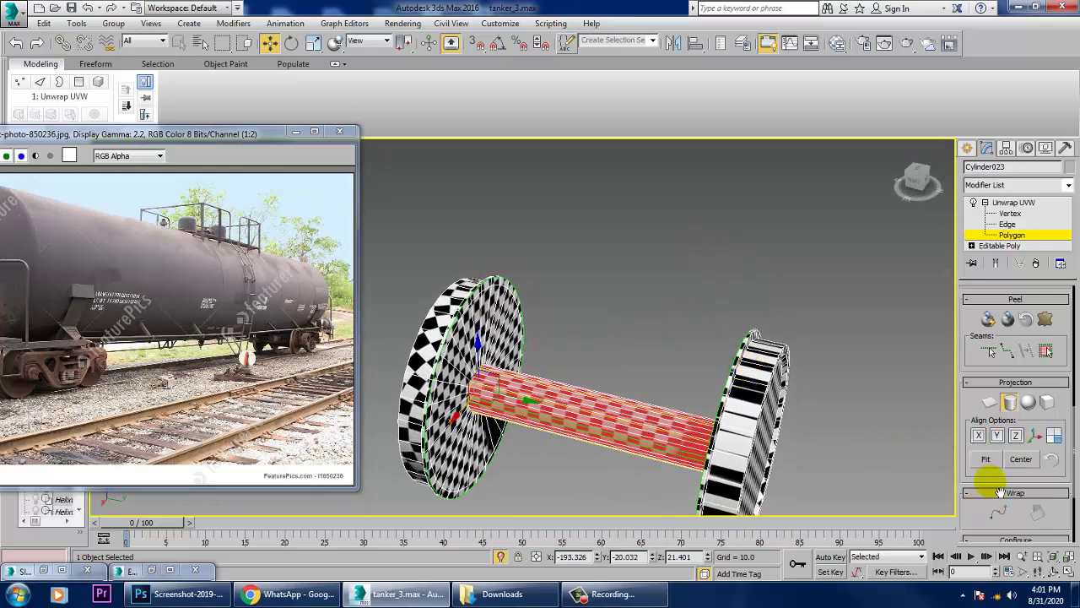
scroll(977, 374, "down", 5)
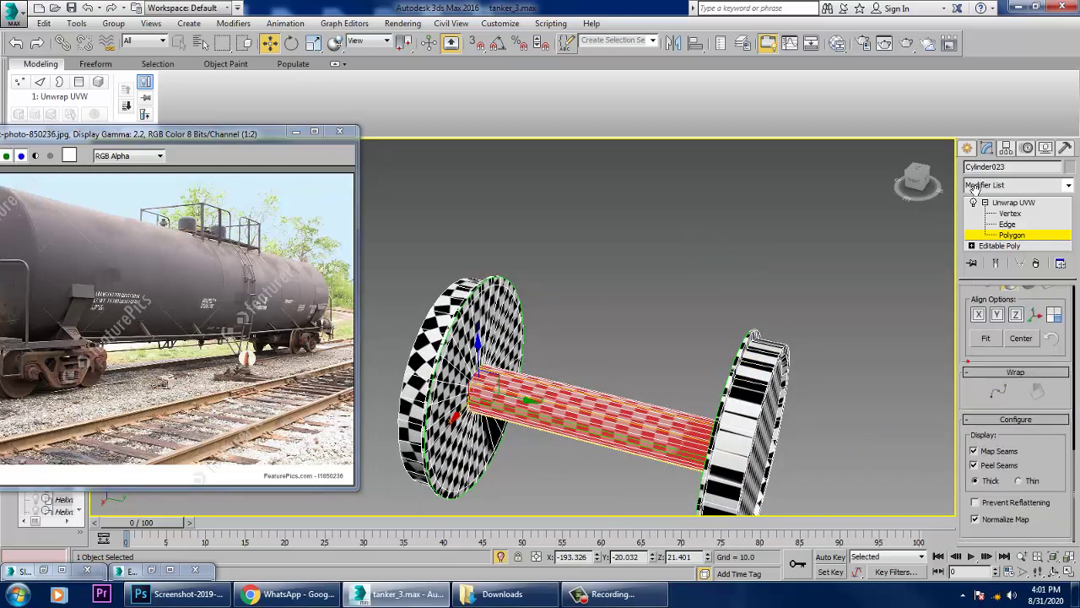
scroll(962, 451, "up", 10)
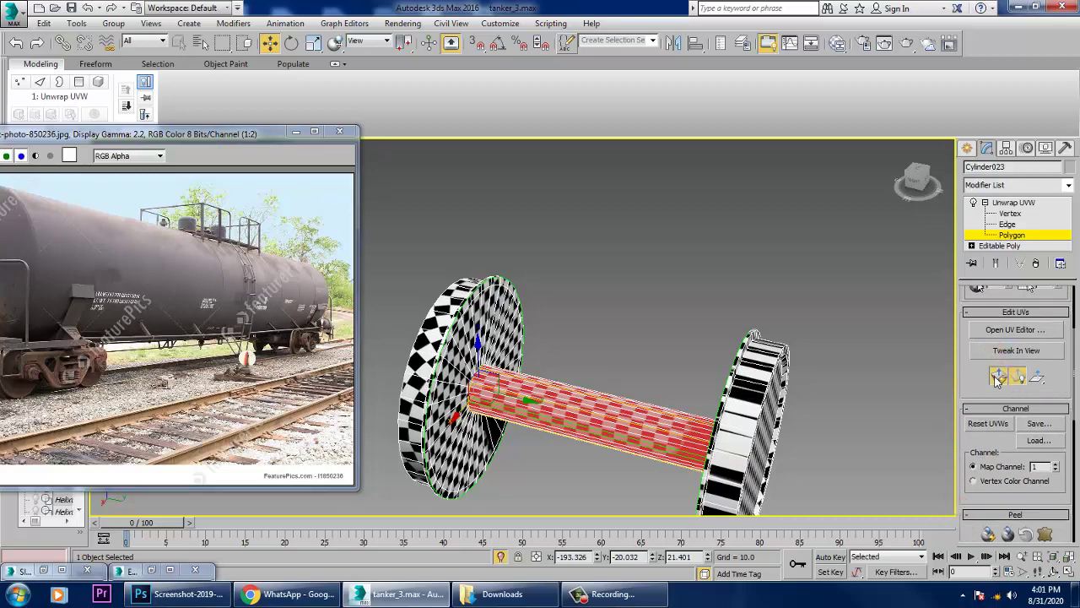
- Try a quick planar map on the axle, inspect its UV shell, and undo the mapping
left_click(997, 378)
left_click(1037, 330)
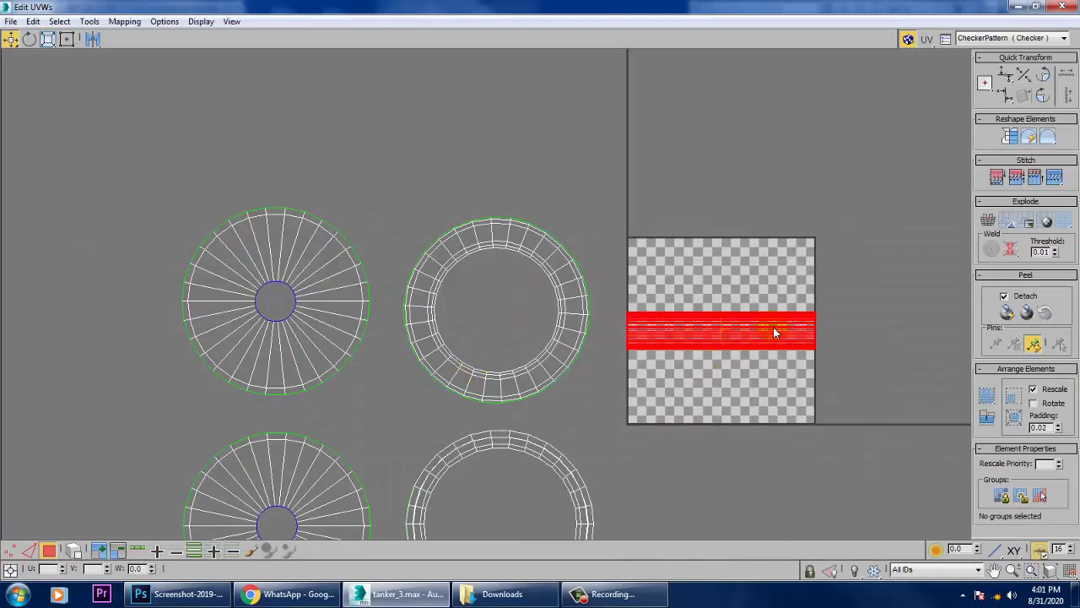
key("ctrl+z")
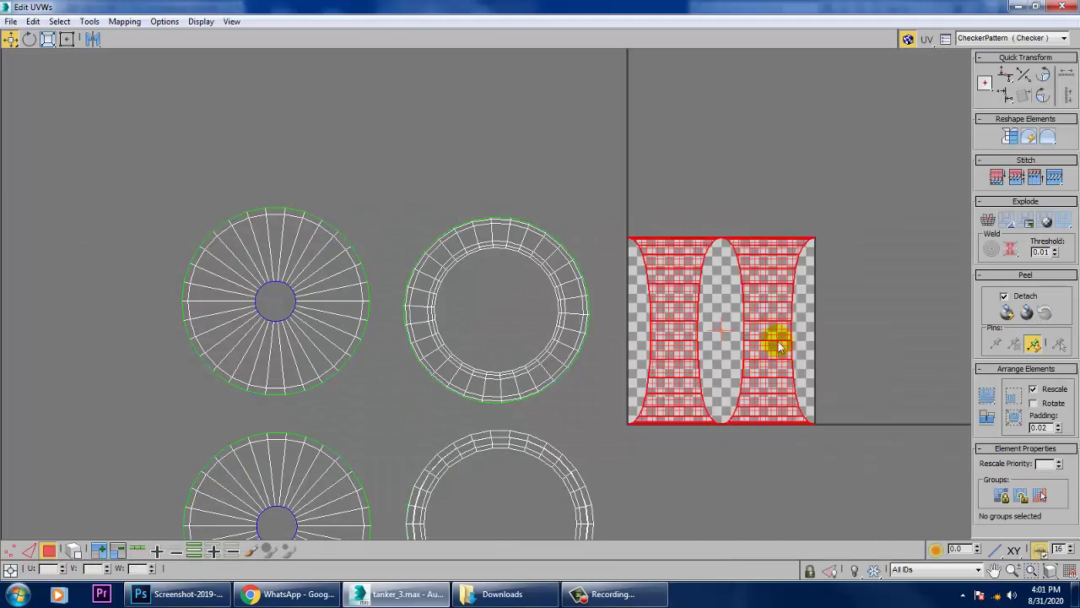
- Align the axle's cylindrical projection to the Y axis and move its UV shell above the first wheel's ring-shaped shell
left_click(1039, 5)
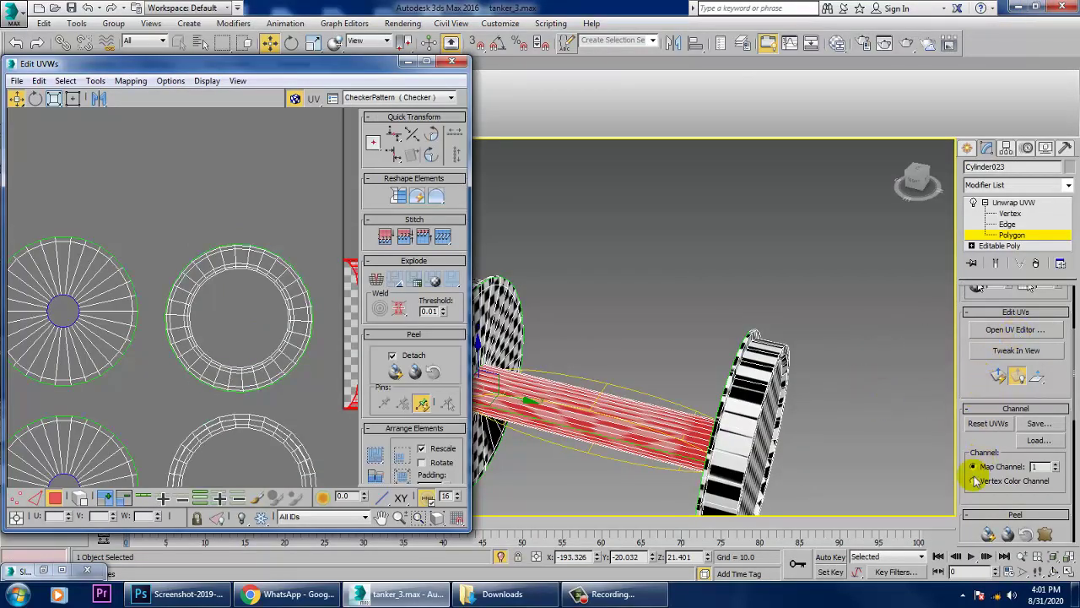
left_click(976, 378)
scroll(970, 388, "down", 5)
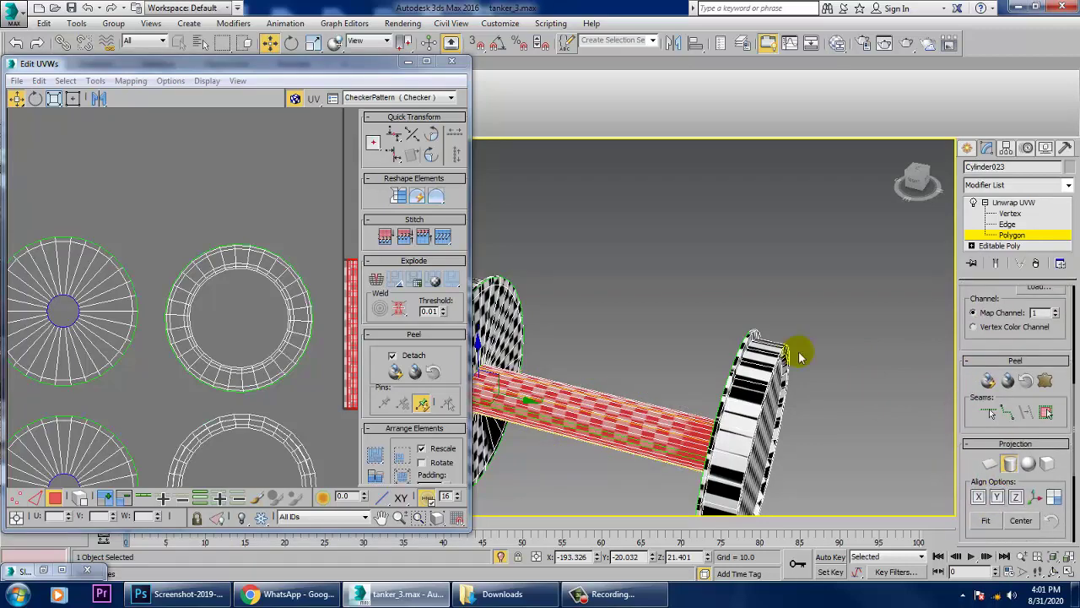
left_click(427, 61)
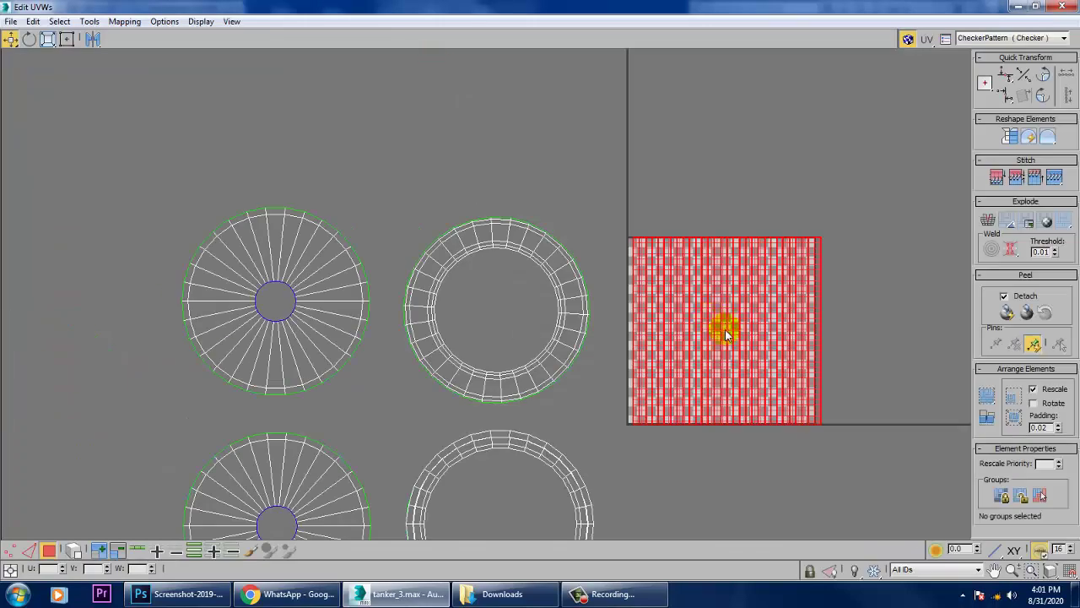
left_click_drag(734, 346, 492, 137)
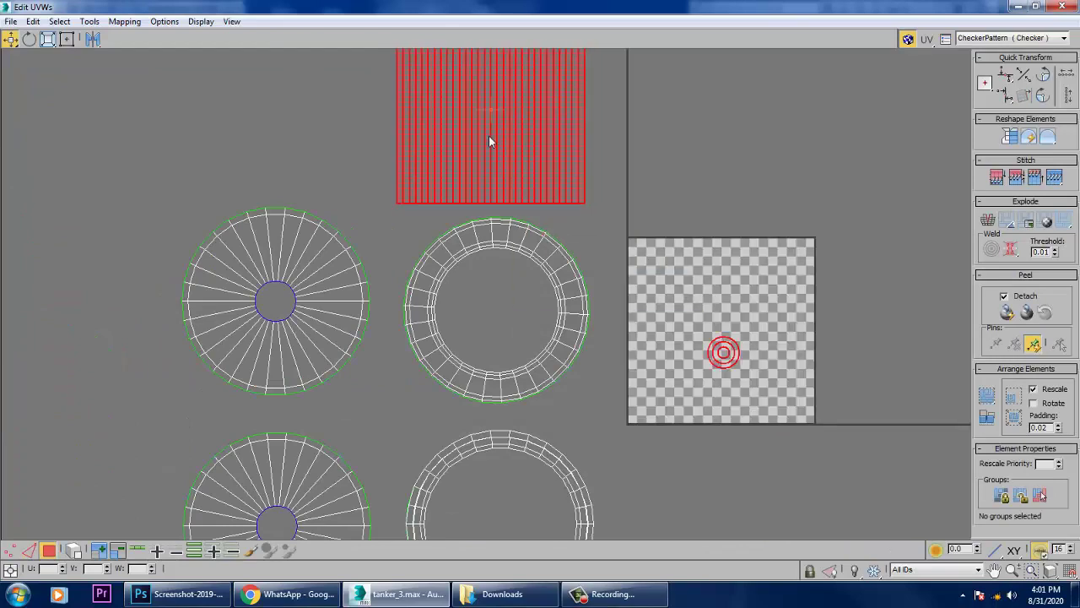
- Try to relax the axle's UV shell by polygon angles
middle_click_drag(581, 200, 632, 297)
left_click(88, 21)
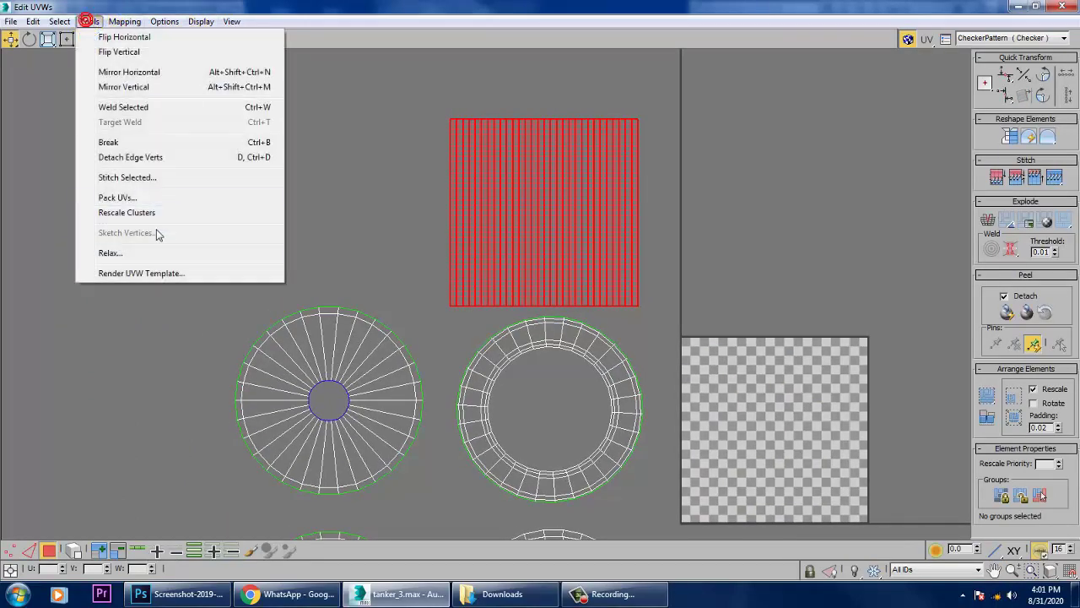
left_click(153, 255)
left_click(153, 119)
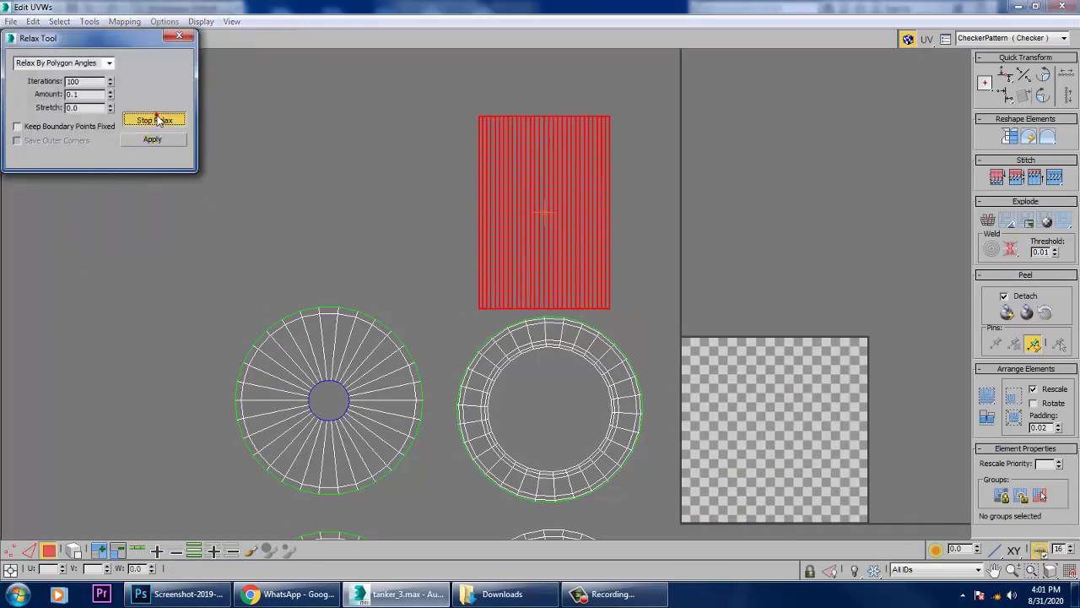
left_click(155, 117)
- Try to relax the axle's UV shell by edge angles, then close the Relax tool
left_click(109, 62)
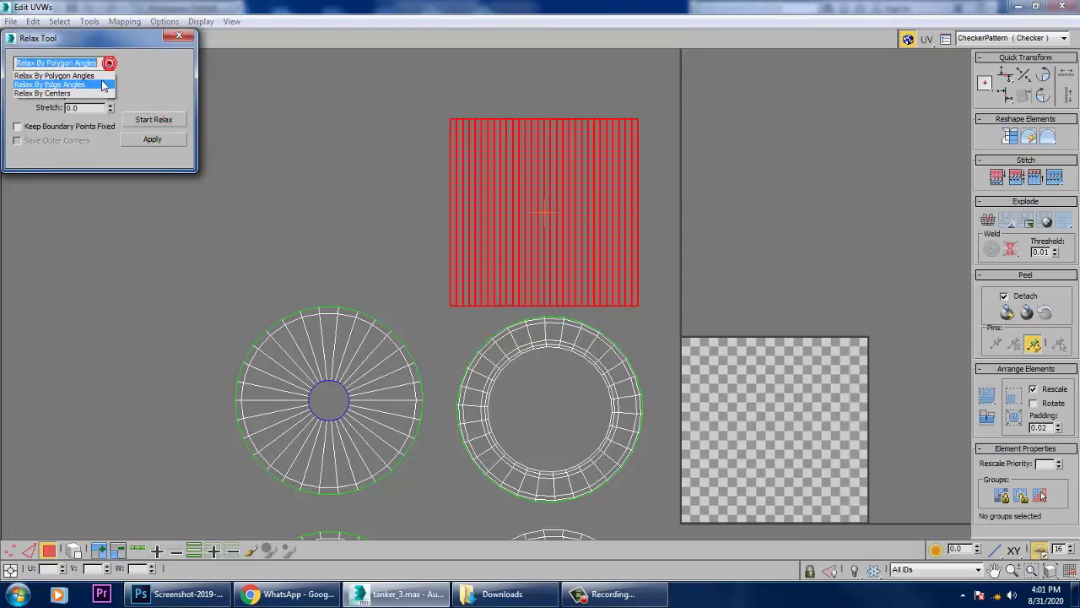
left_click(52, 82)
left_click(143, 119)
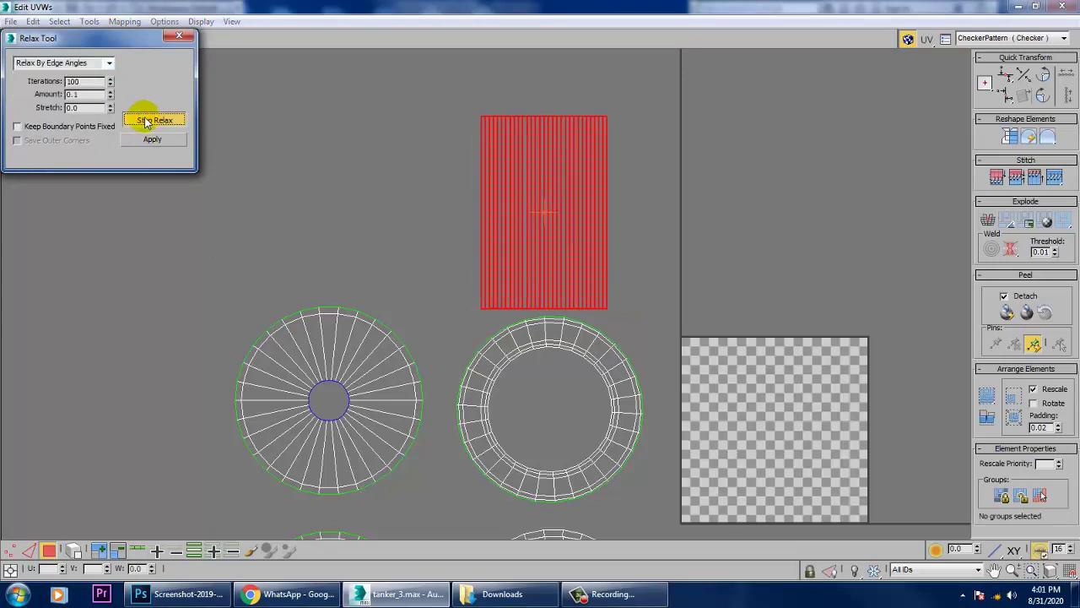
left_click(145, 117)
left_click(180, 37)
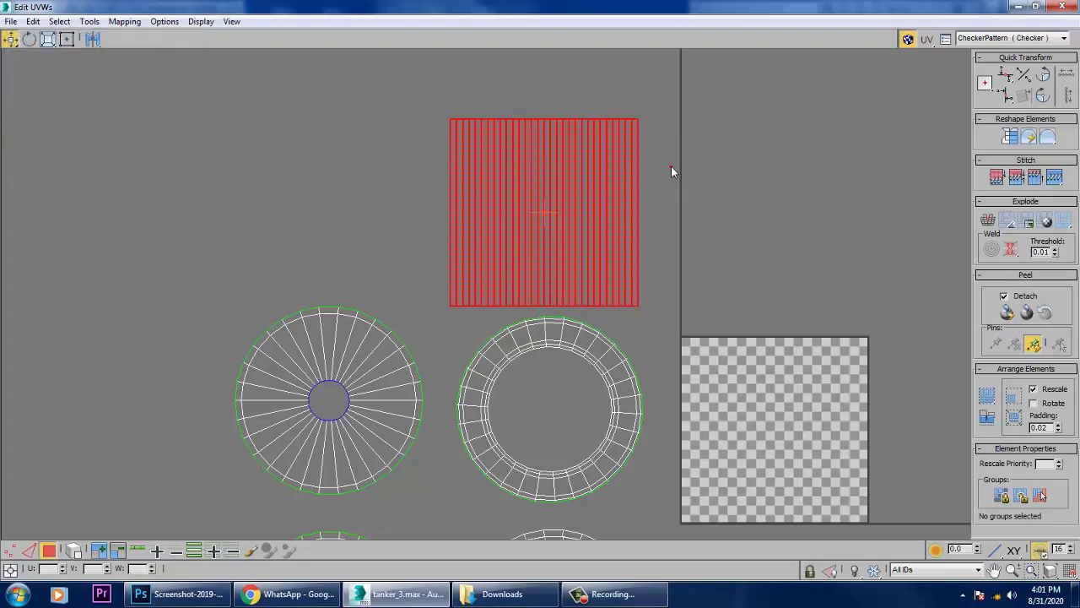
- Deselect the axle's UV shell and examine the checker mapping across the whole wheel set in the viewport
left_click(458, 132)
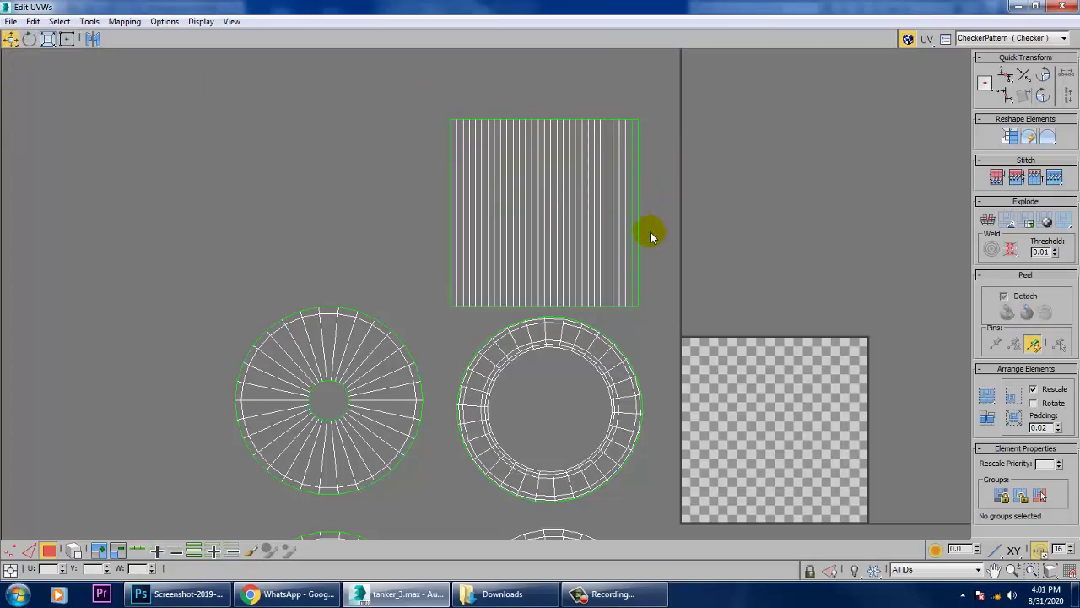
key("2")
key("2")
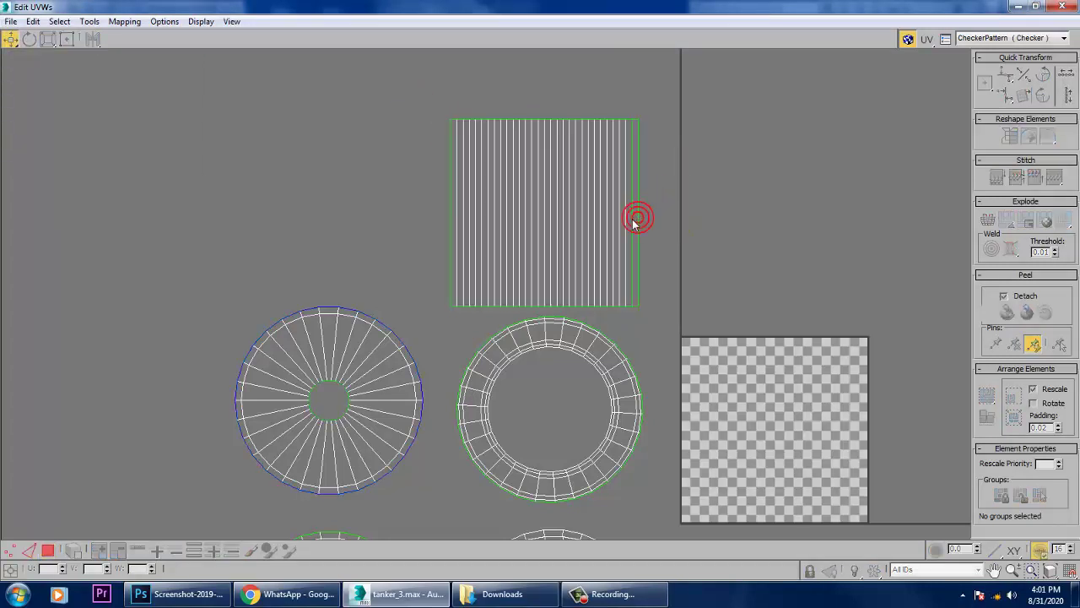
scroll(671, 247, "down", 4)
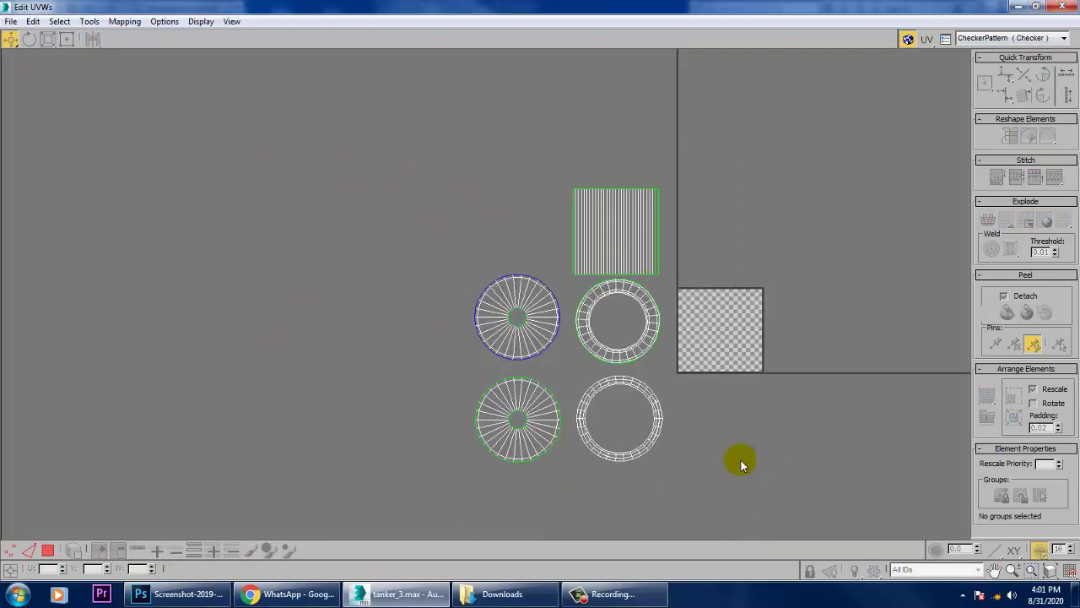
left_click(1035, 7)
middle_click_drag(666, 397, 747, 363, "alt")
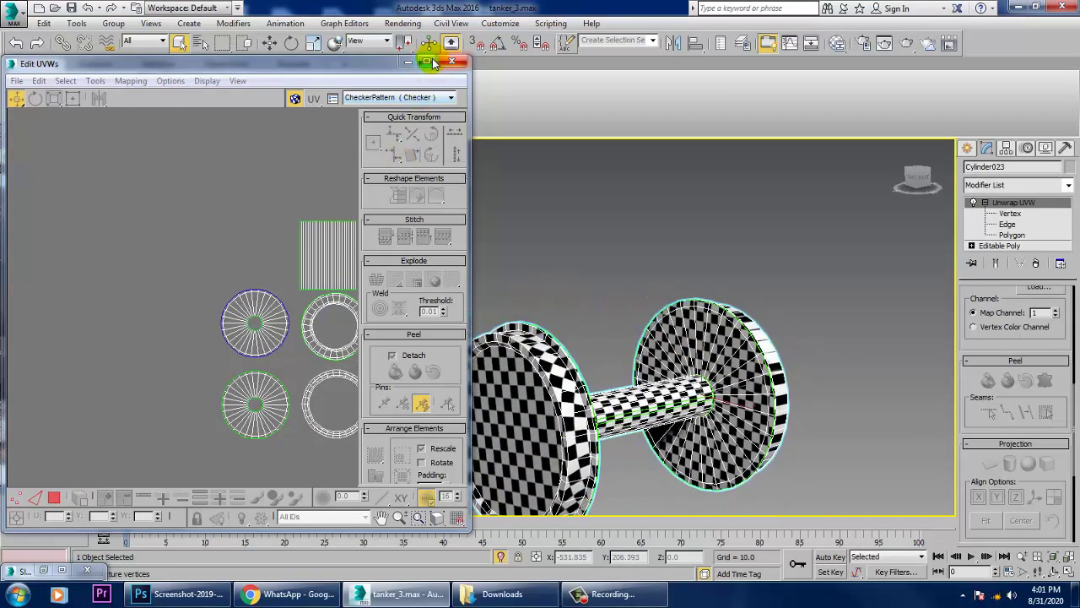
left_click(430, 62)
- Scale all five UV shells down together and move them into the UV tile
key("1")
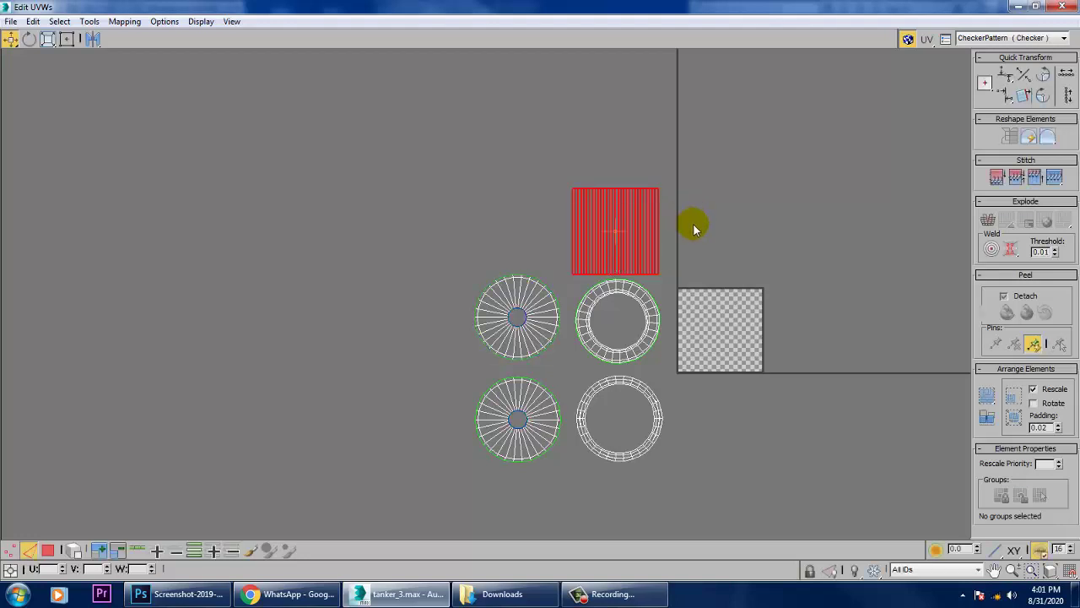
key("2")
left_click_drag(757, 546, 757, 544)
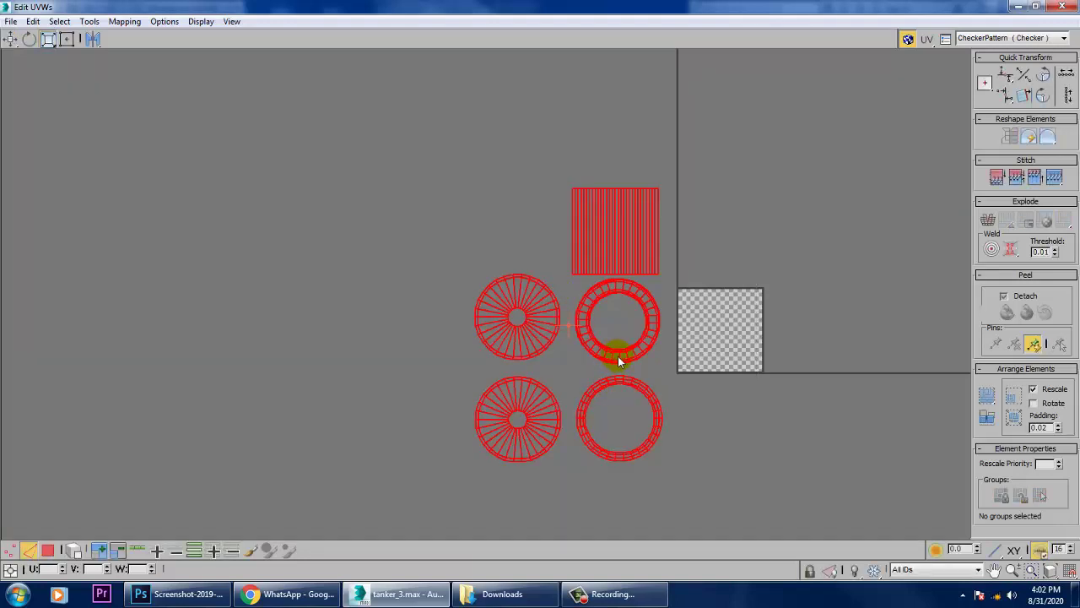
left_click_drag(617, 358, 683, 467)
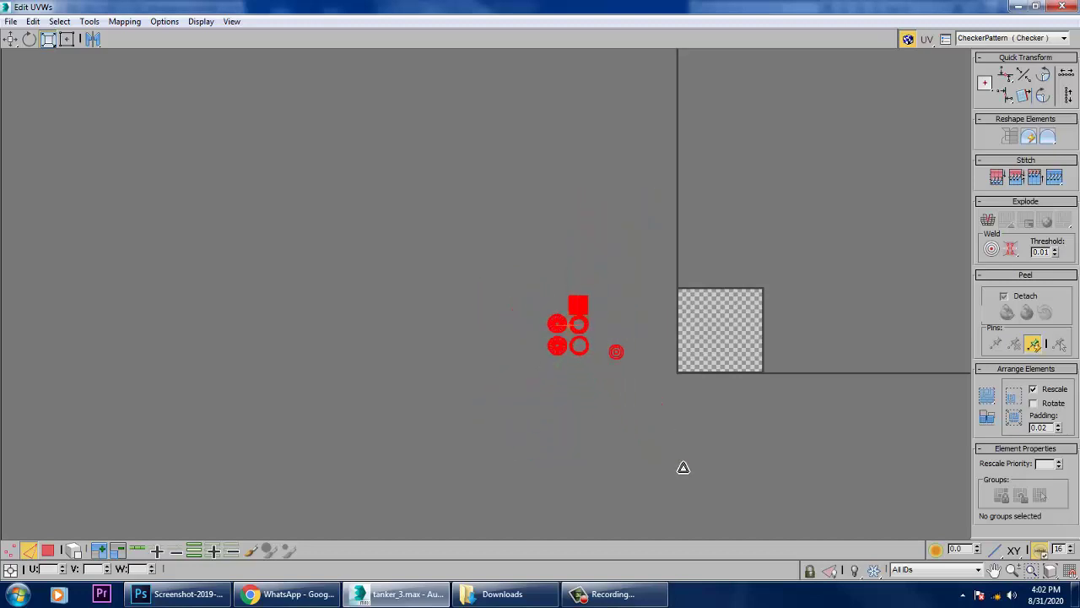
left_click(10, 39)
left_click_drag(590, 318, 745, 322)
scroll(745, 322, "up", 5)
middle_click_drag(813, 344, 654, 303)
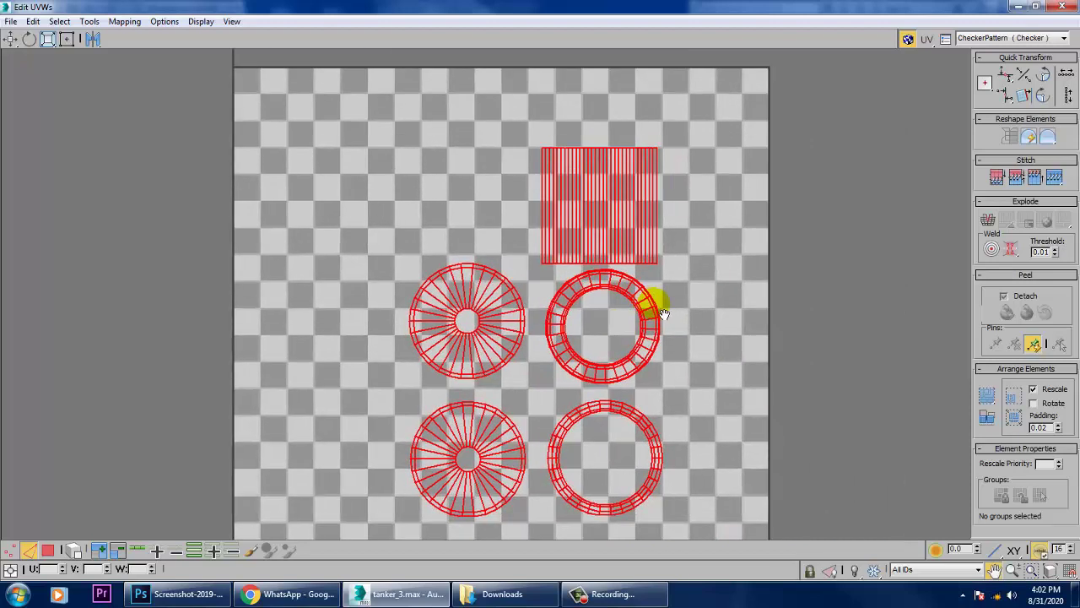
- Move the axle's UV shell up, away from the first wheel's ring-shaped shell, near the tile's upper edge
left_click(745, 290)
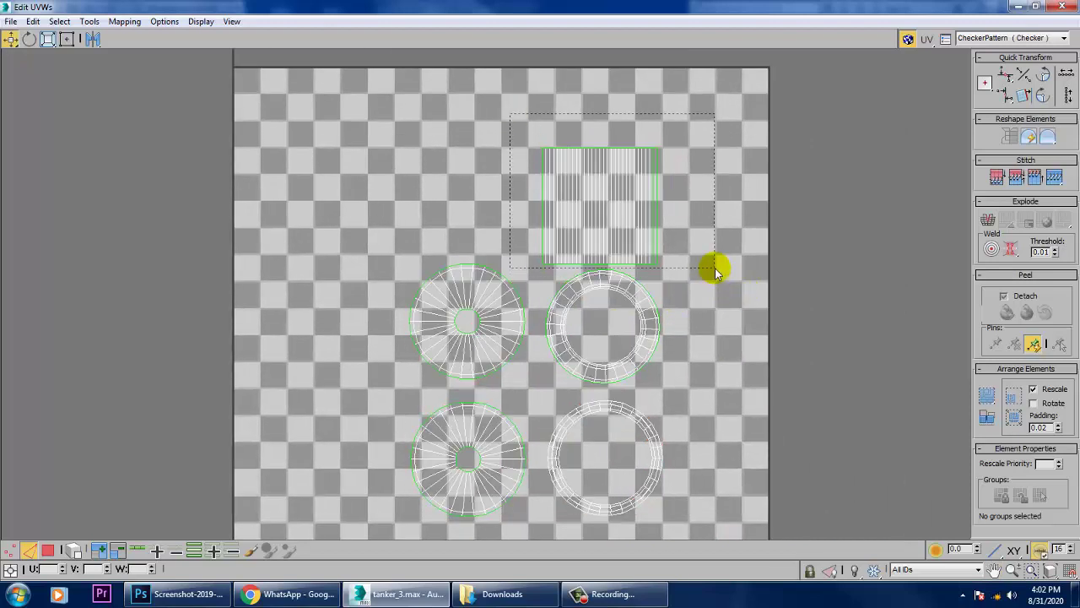
left_click_drag(715, 270, 713, 269)
left_click_drag(641, 226, 651, 169)
- Spread the upper UV shells apart by moving the disc-shaped shell up and left and the ring-shaped shell slightly up and right
left_click_drag(362, 218, 535, 390)
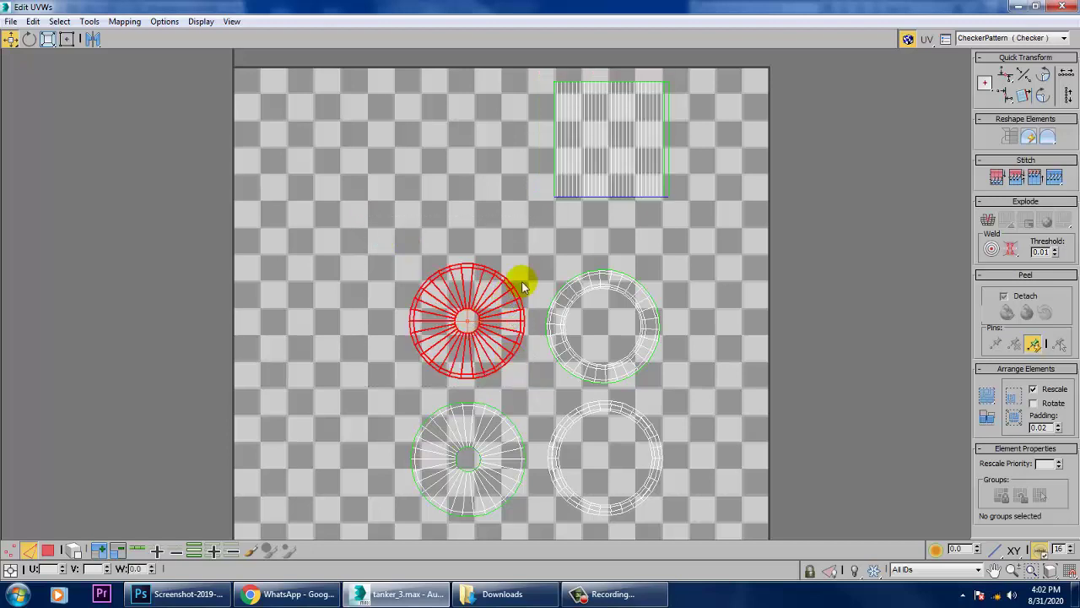
left_click_drag(516, 294, 429, 269)
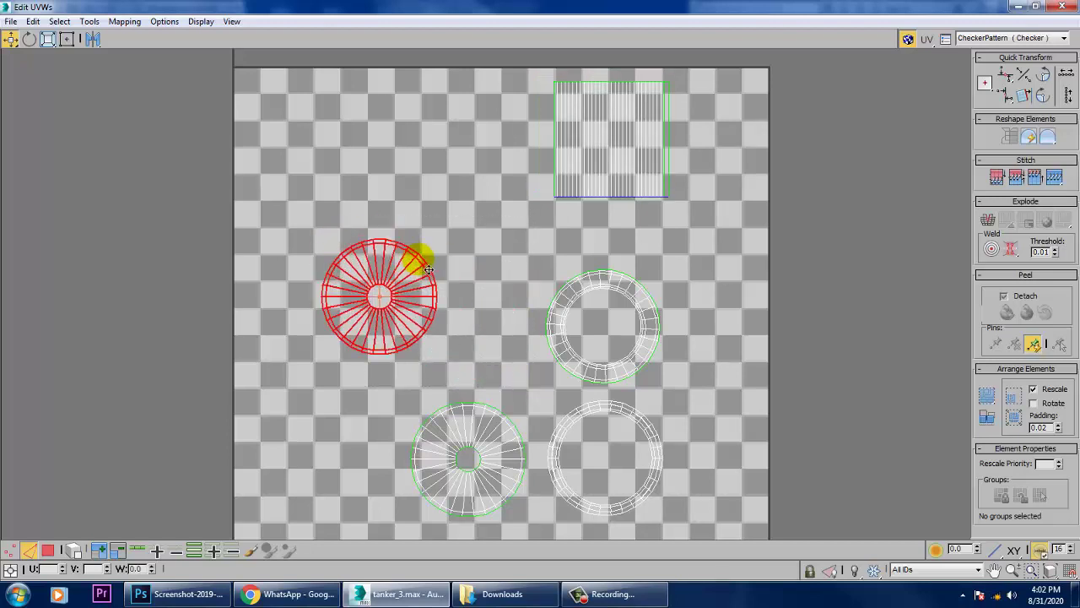
left_click(657, 368)
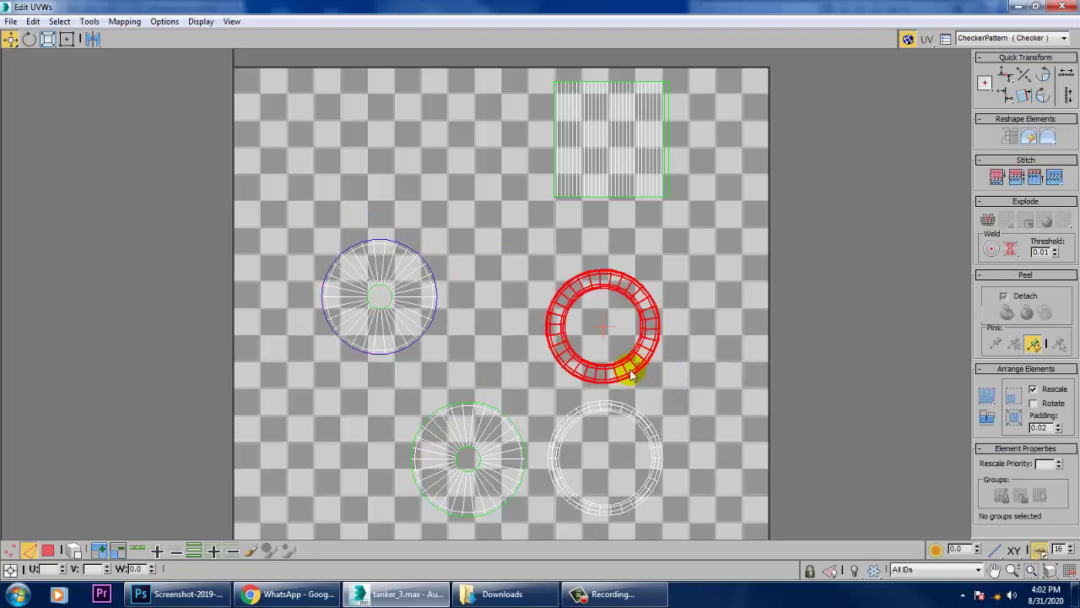
left_click_drag(629, 355, 637, 330)
- Move the lower disc-shaped UV shell beneath the upper disc and the lower ring-shaped shell beneath the upper ring, near the tile's lower edge
middle_click_drag(668, 346, 697, 250)
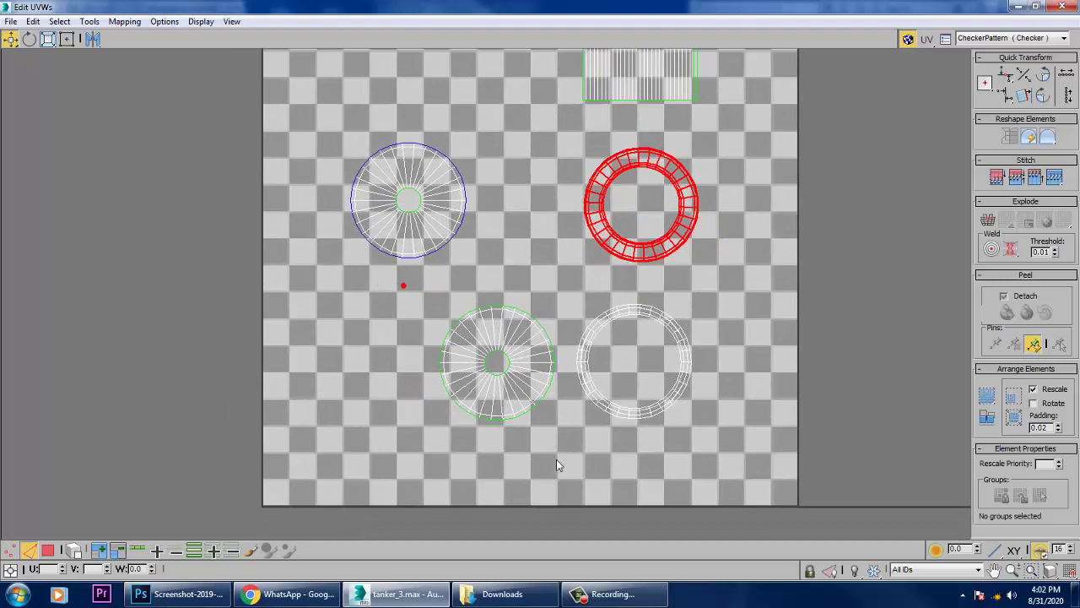
left_click_drag(551, 452, 480, 416)
left_click_drag(558, 467, 456, 417)
left_click_drag(745, 478, 702, 446)
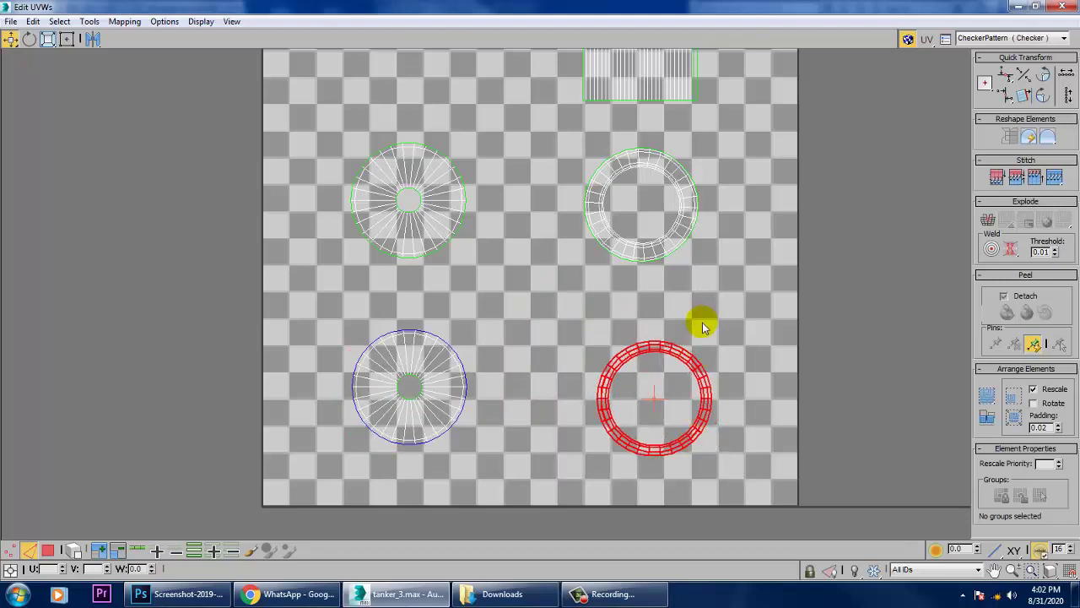
- Minimize the UV editor, clear the edge selection on the wheel set and leave the Unwrap UVW modifier's edge level
left_click(1016, 6)
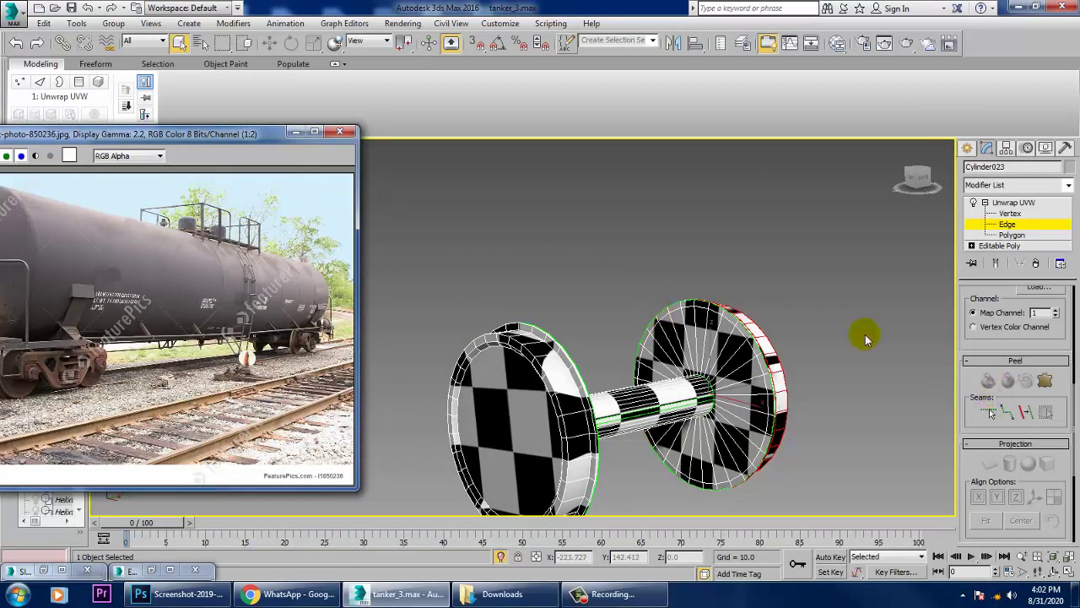
left_click(790, 310)
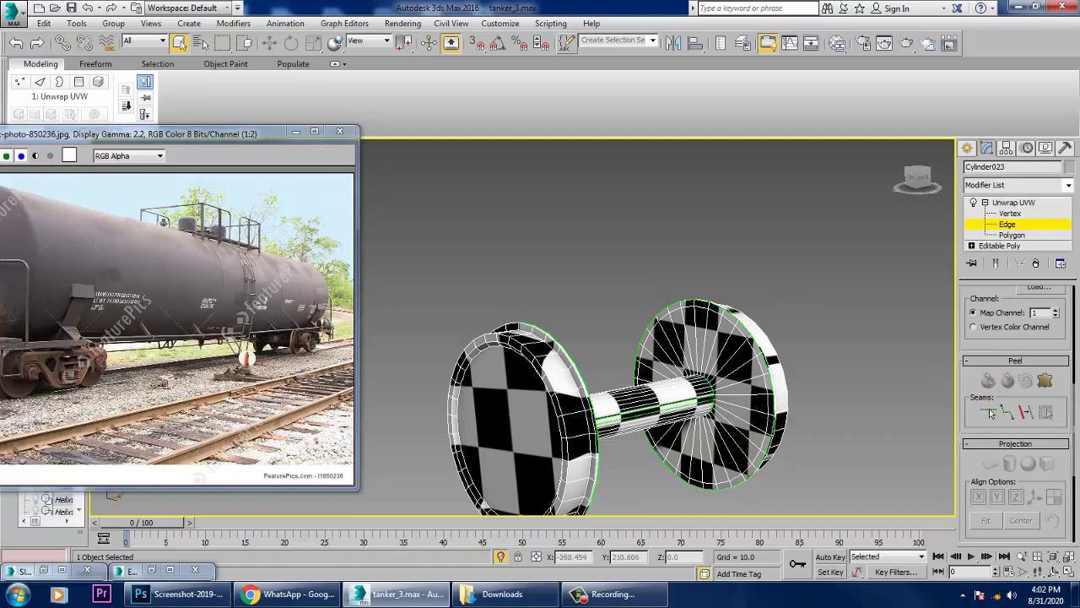
left_click(1015, 202)
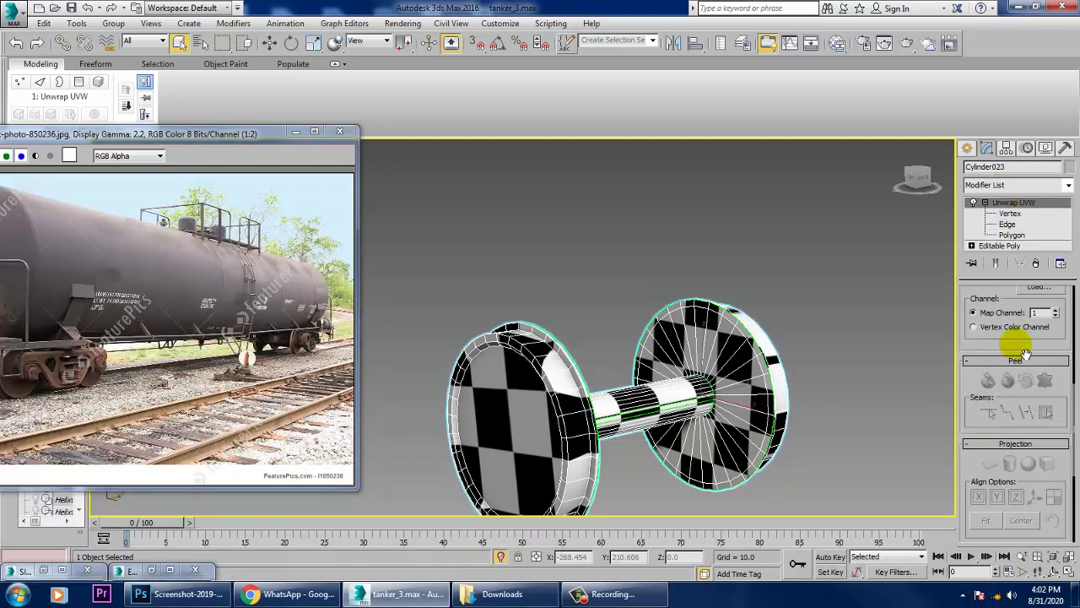
scroll(1021, 337, "up", 4)
left_click(1019, 389)
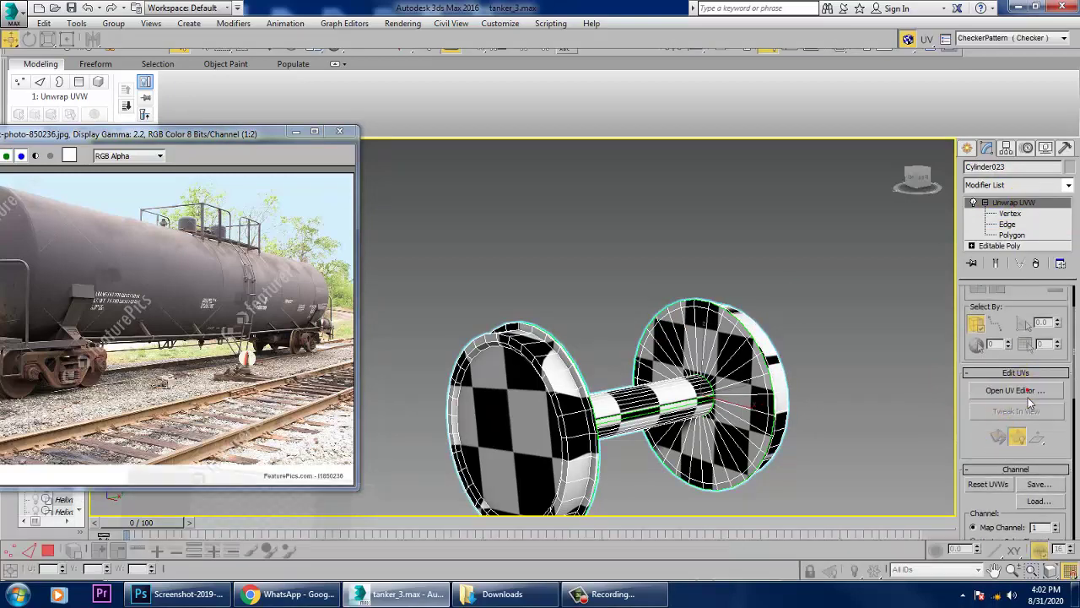
scroll(504, 236, "down", 3)
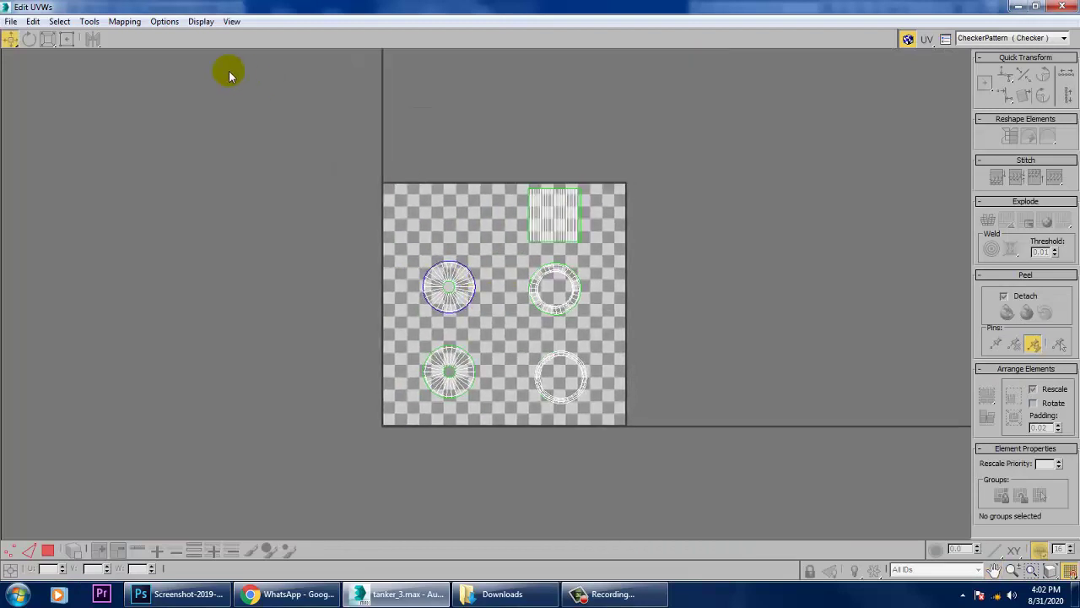
left_click(124, 21)
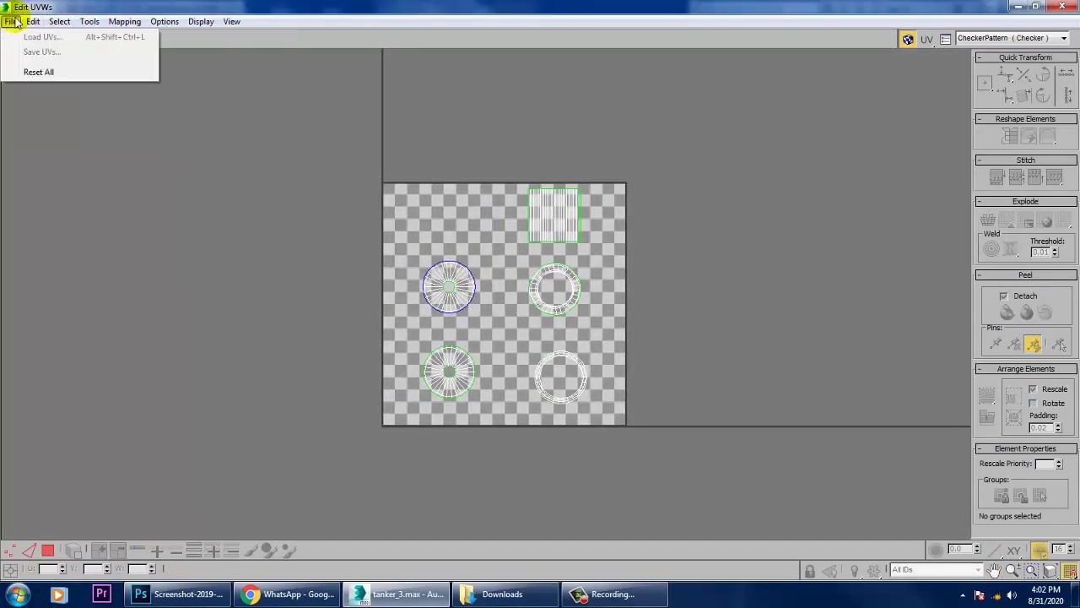
left_click(390, 120)
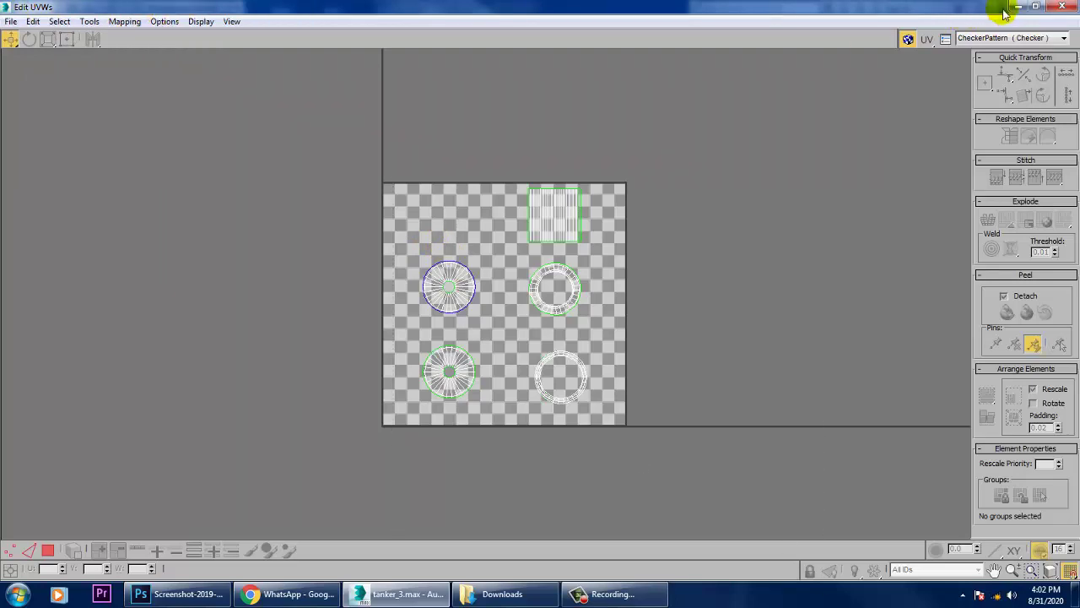
left_click(1039, 6)
- Reopen the UV editor at vertex level and render the wheel set's UV template at 1024 by 1024
left_click(993, 229)
left_click(754, 319)
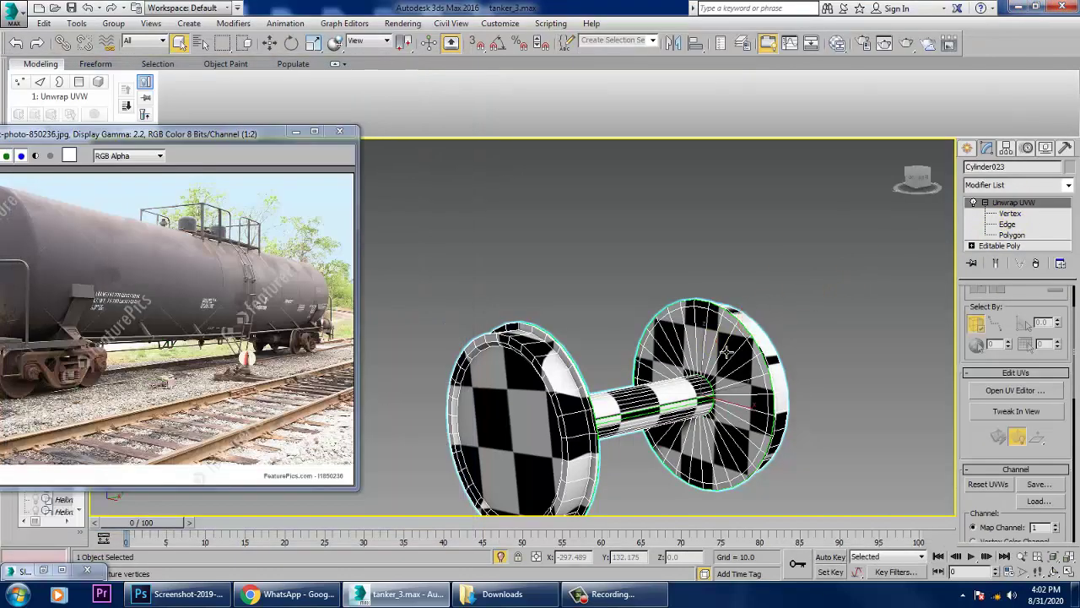
left_click(1012, 390)
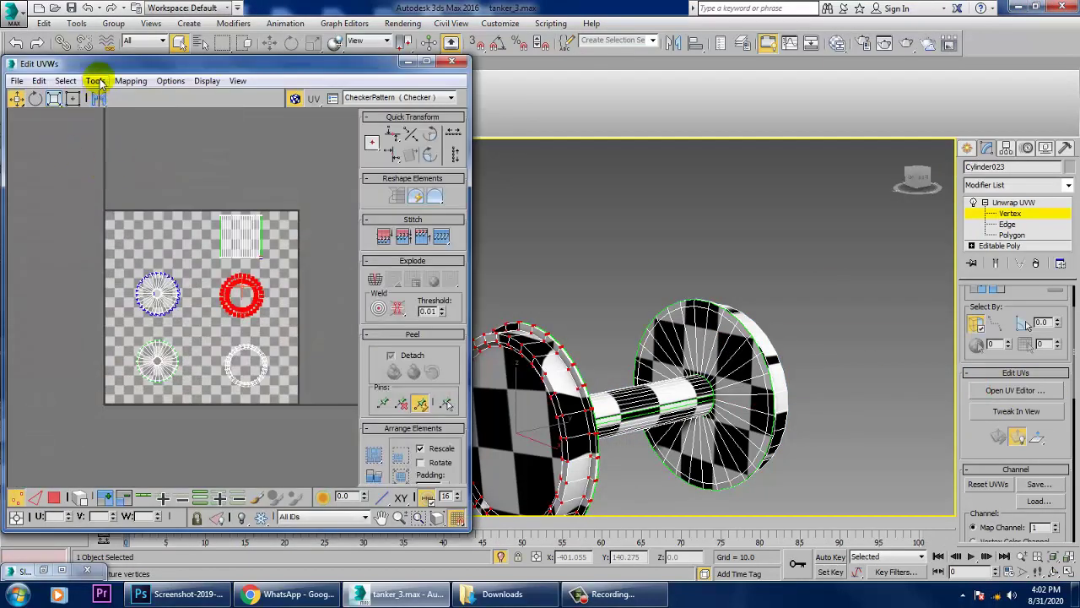
left_click(95, 80)
left_click(140, 333)
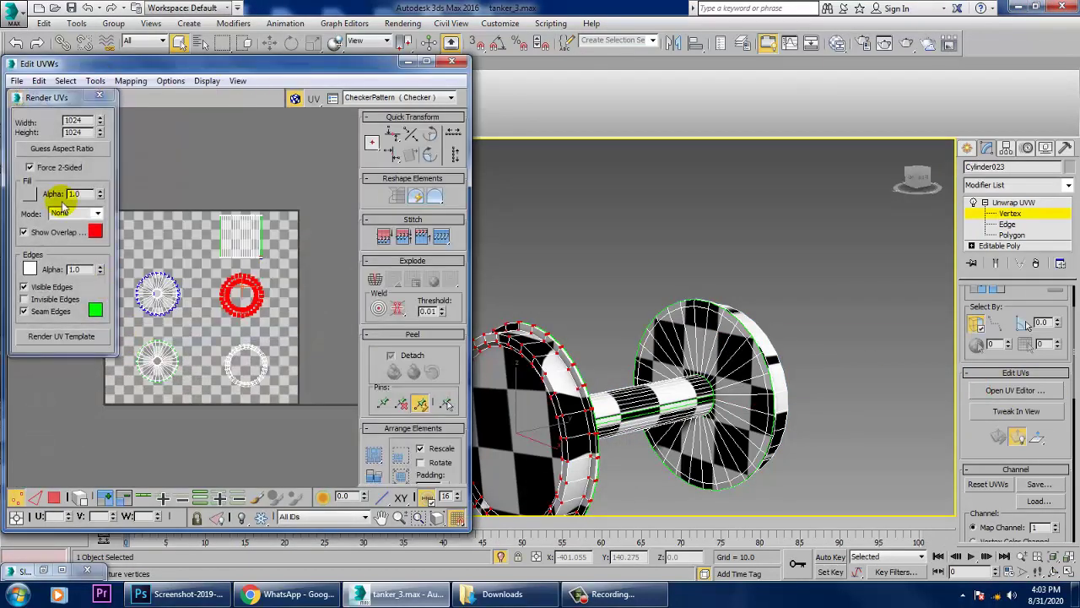
left_click(72, 336)
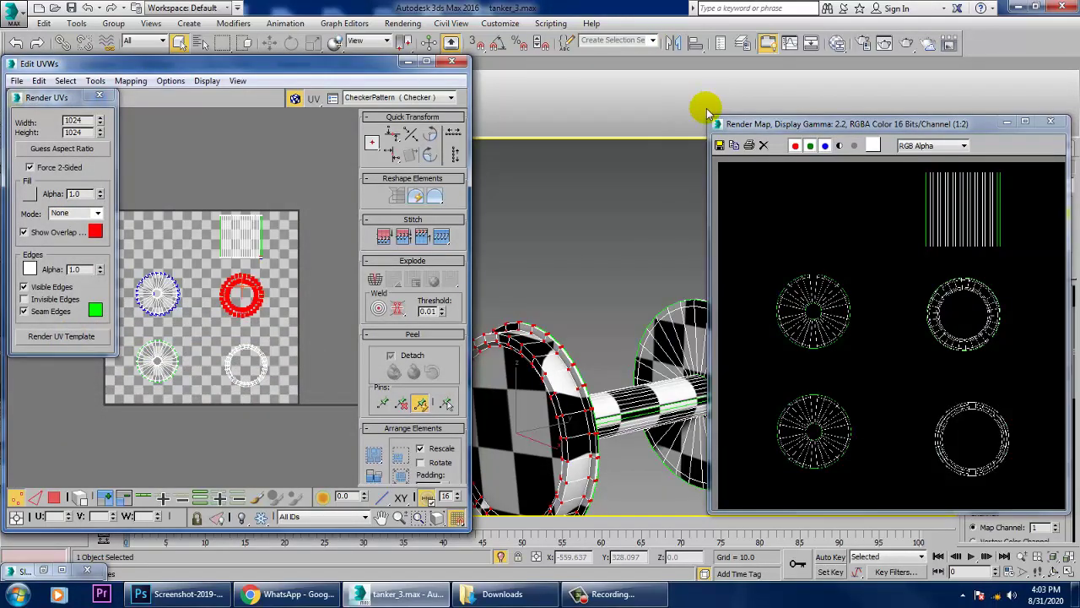
- Save the rendered UV template as a JPEG named wheels uv in the tex folder with best quality, 100
left_click(720, 146)
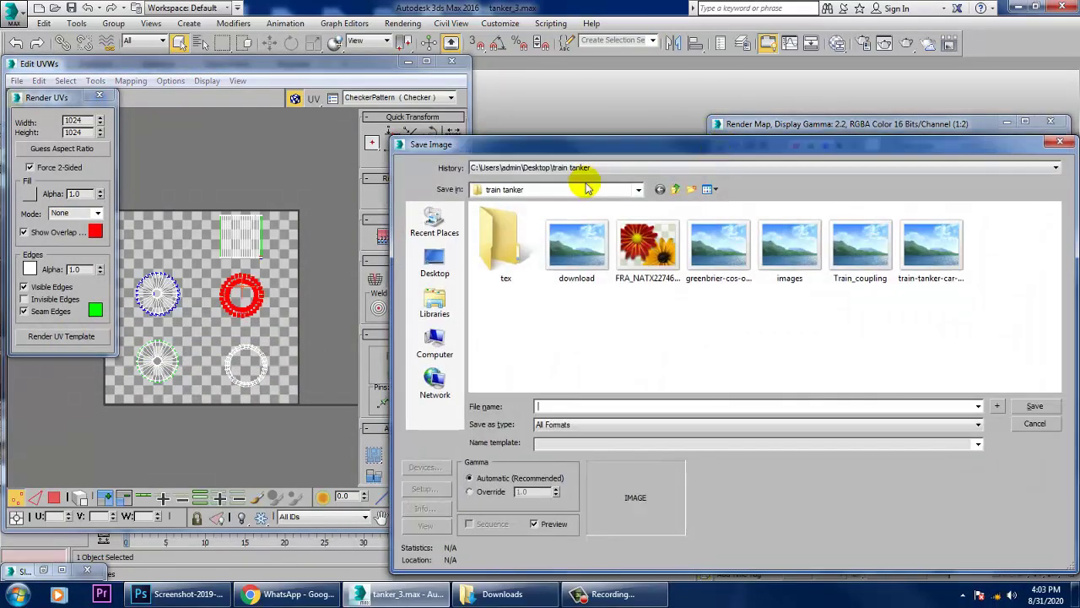
double_click(500, 243)
left_click(587, 406)
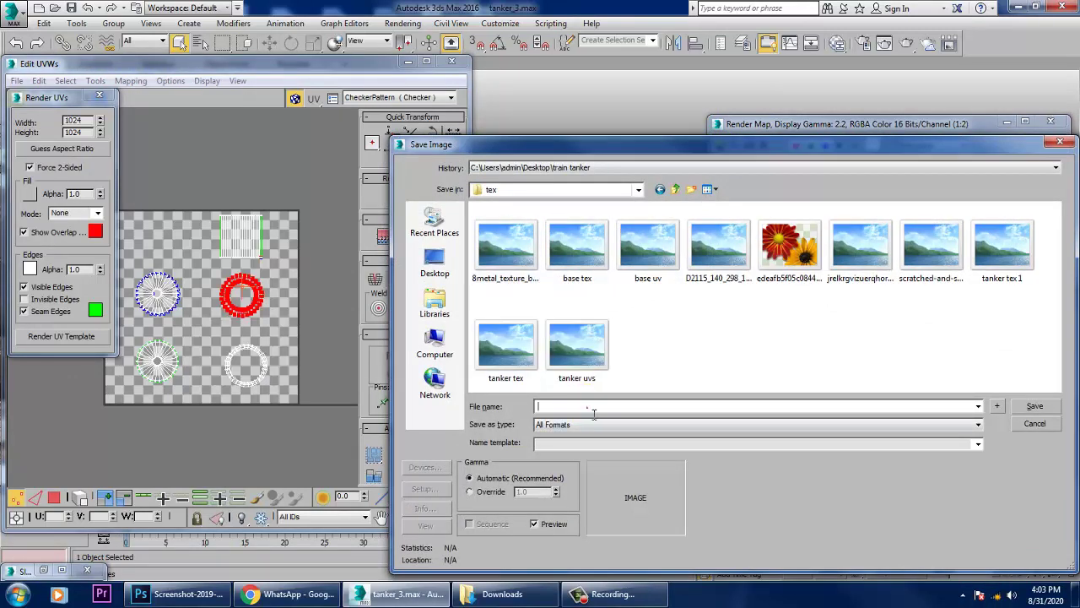
type("wheels uv")
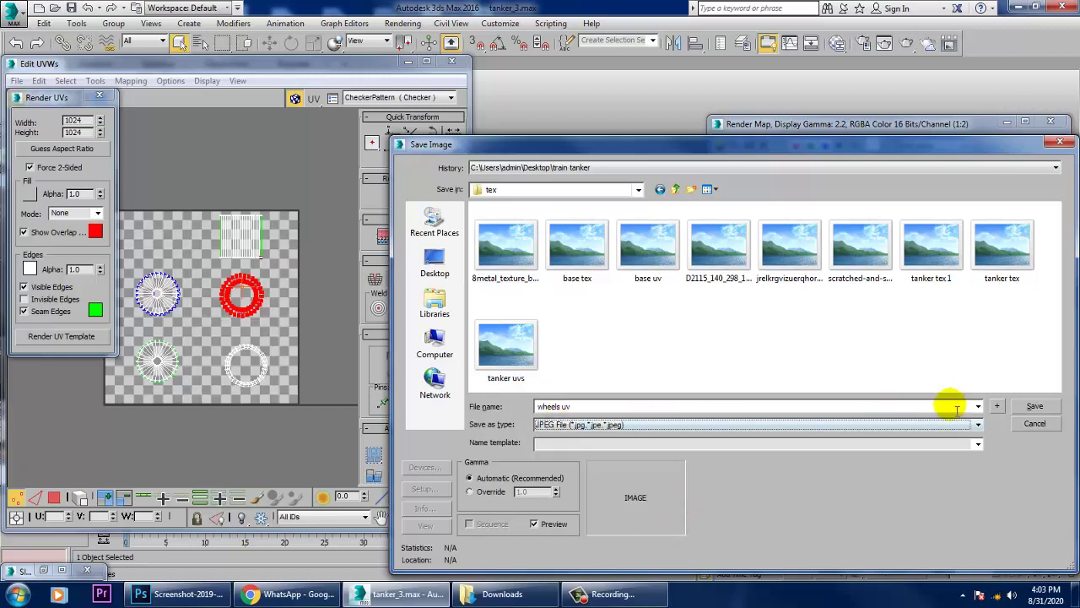
left_click(1034, 406)
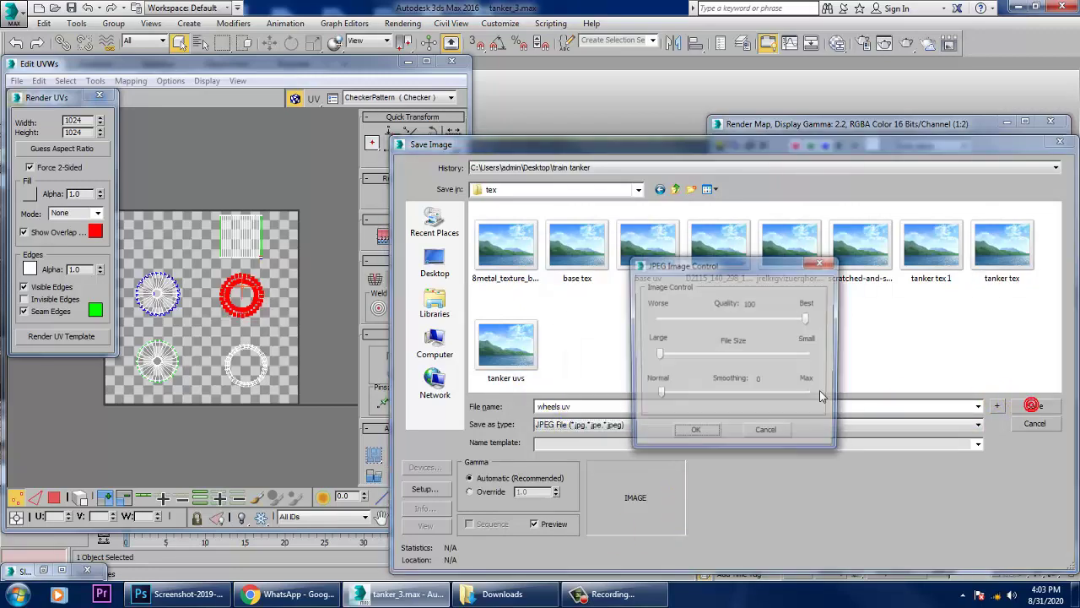
left_click(694, 434)
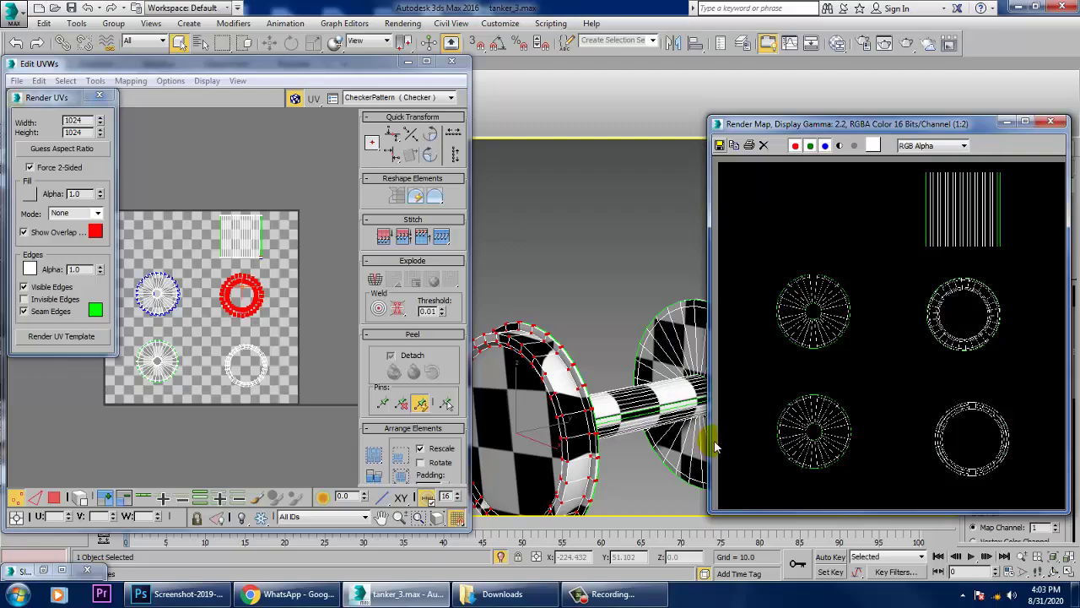
- Show the desktop and open the tex folder inside the train tanker folder
key("super+d")
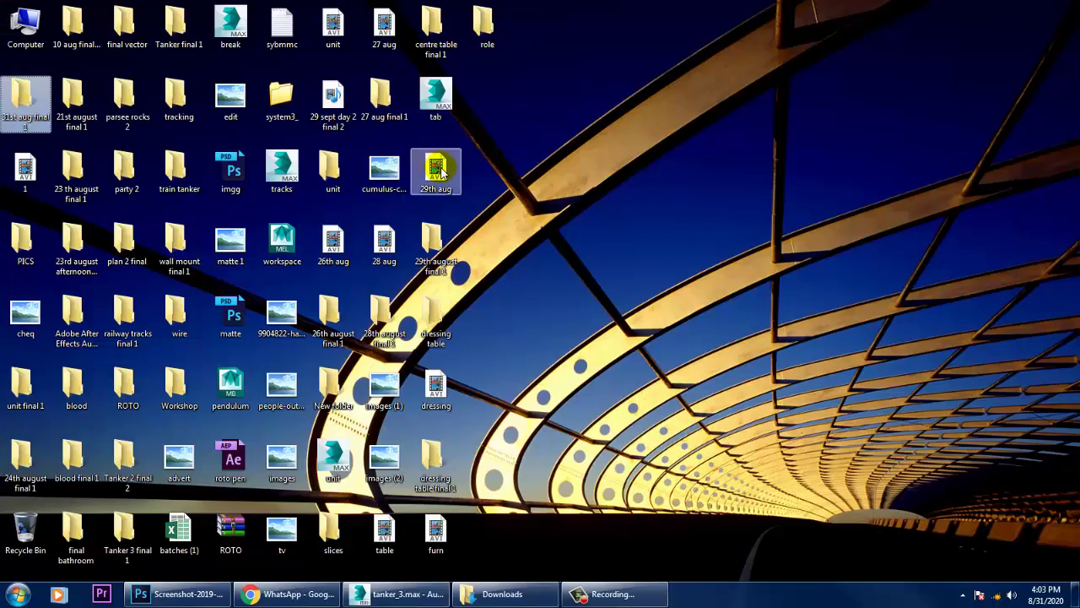
left_click(374, 111)
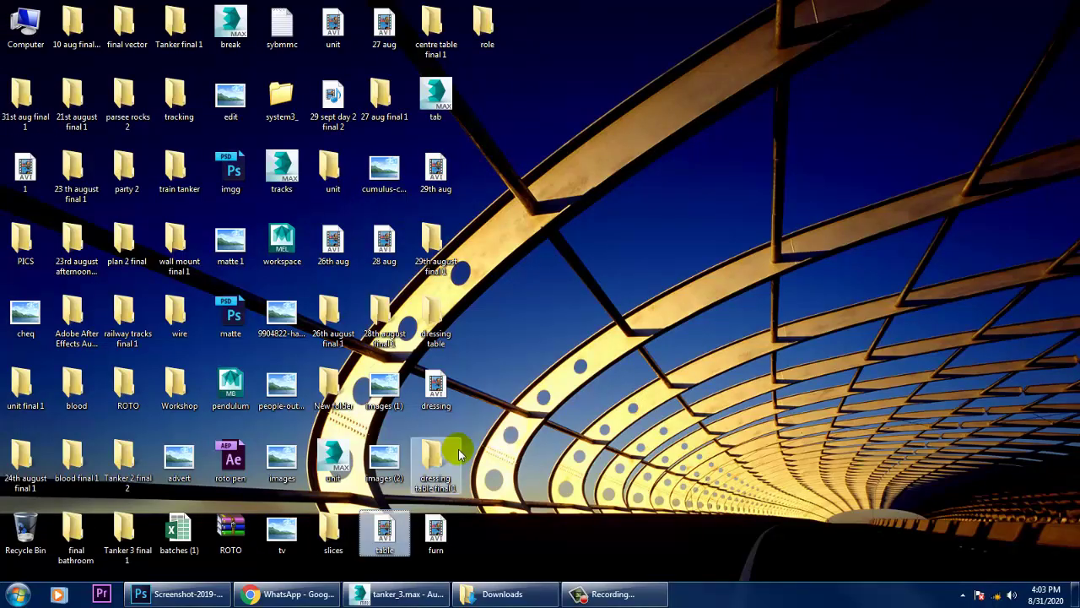
left_click(137, 548)
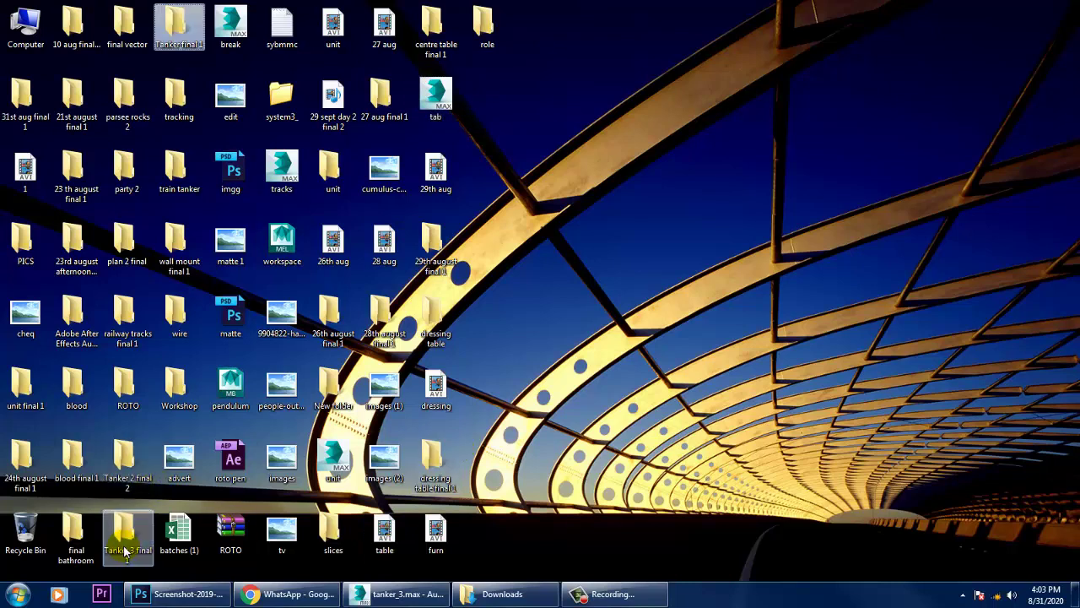
left_click(178, 94)
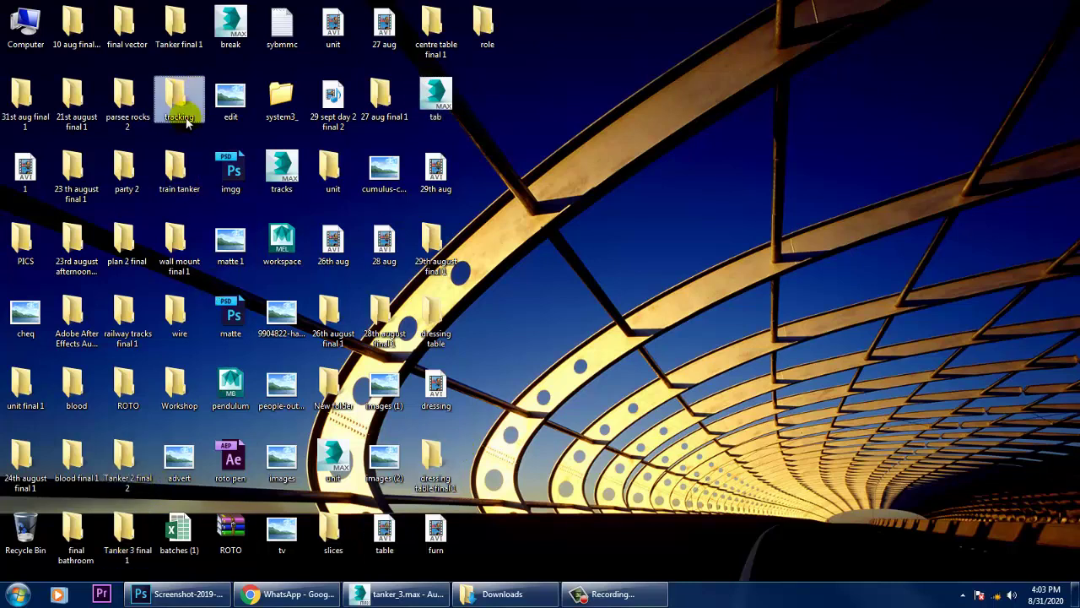
double_click(177, 174)
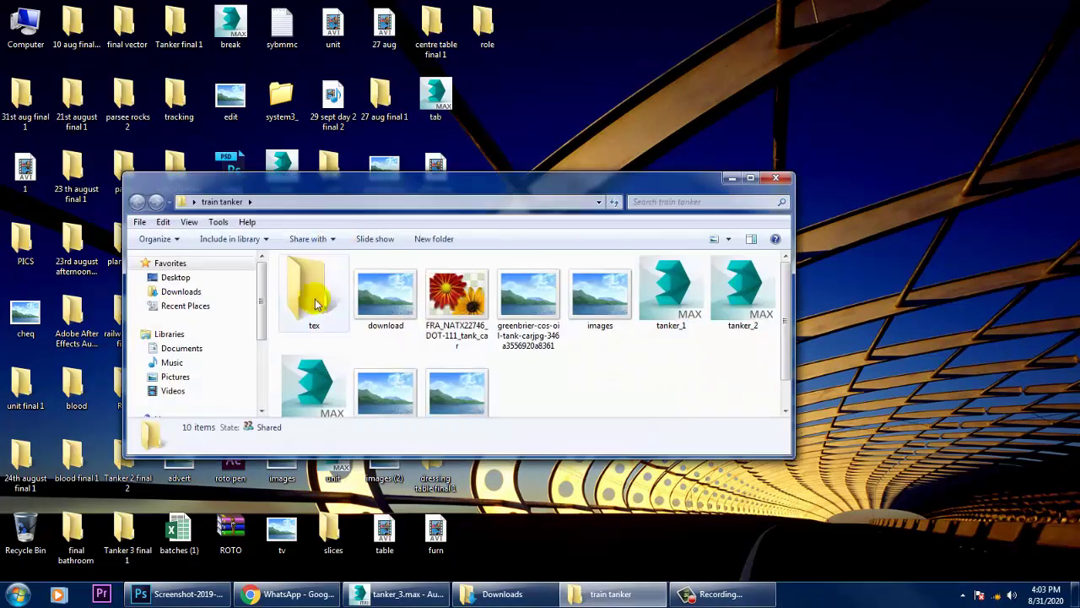
double_click(306, 291)
- Open the wheels uv image from the tex folder in Photoshop
left_click(547, 309)
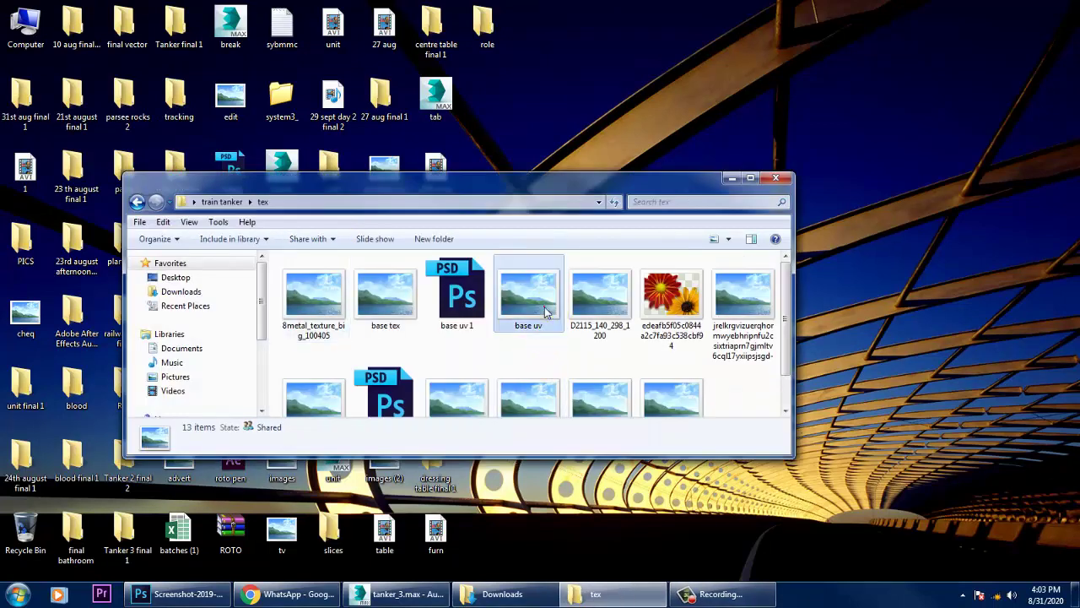
key("End")
right_click(677, 361)
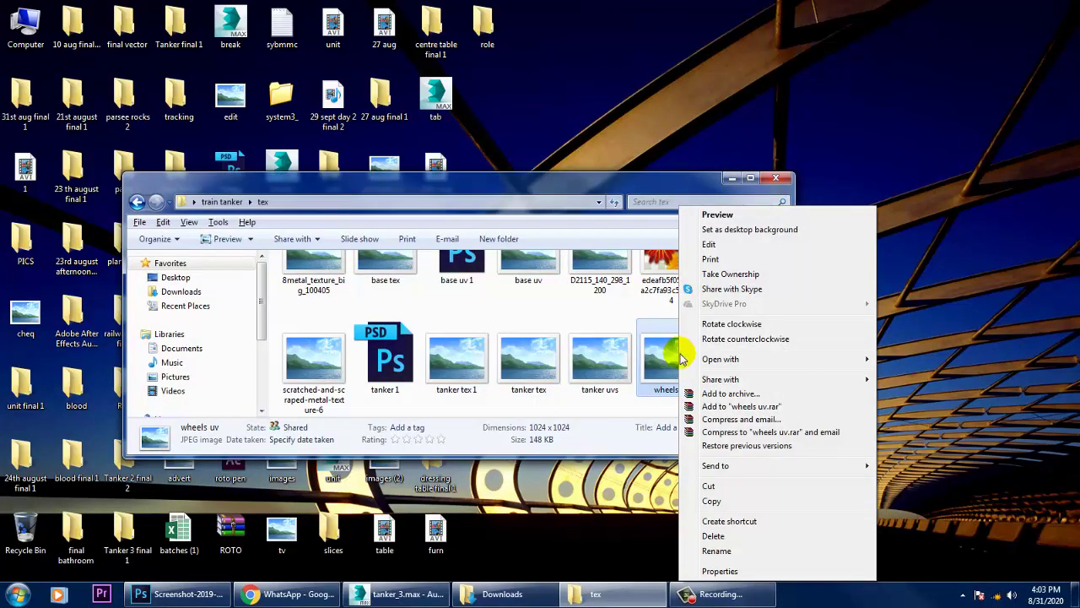
mouse_move(713, 361)
left_click(949, 374)
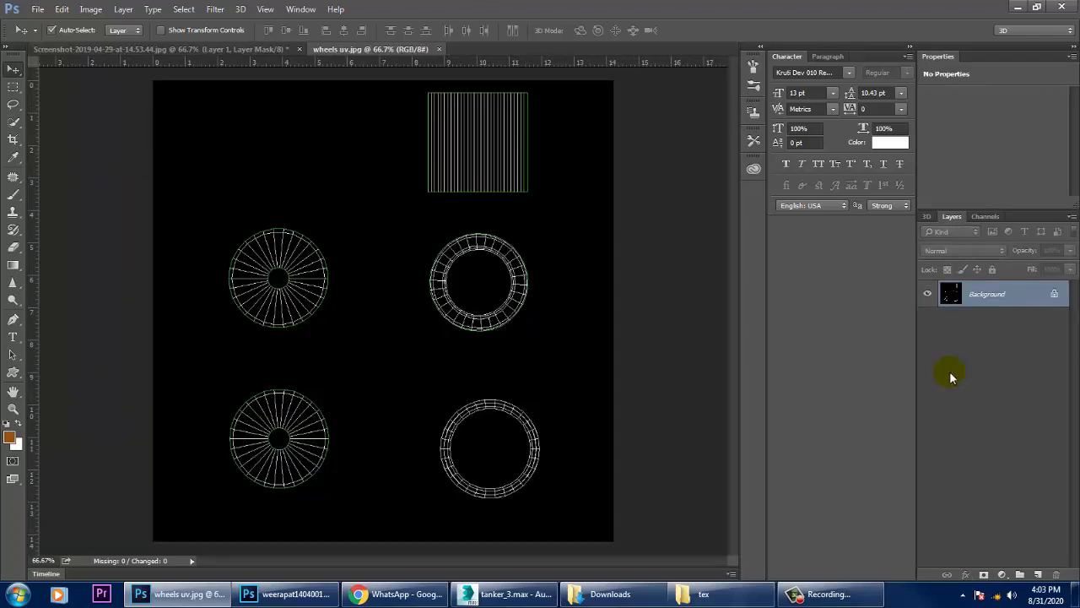
- Convert the locked background of wheels uv.jpg into a regular layer named Layer 0 and add an empty layer above it
double_click(998, 294)
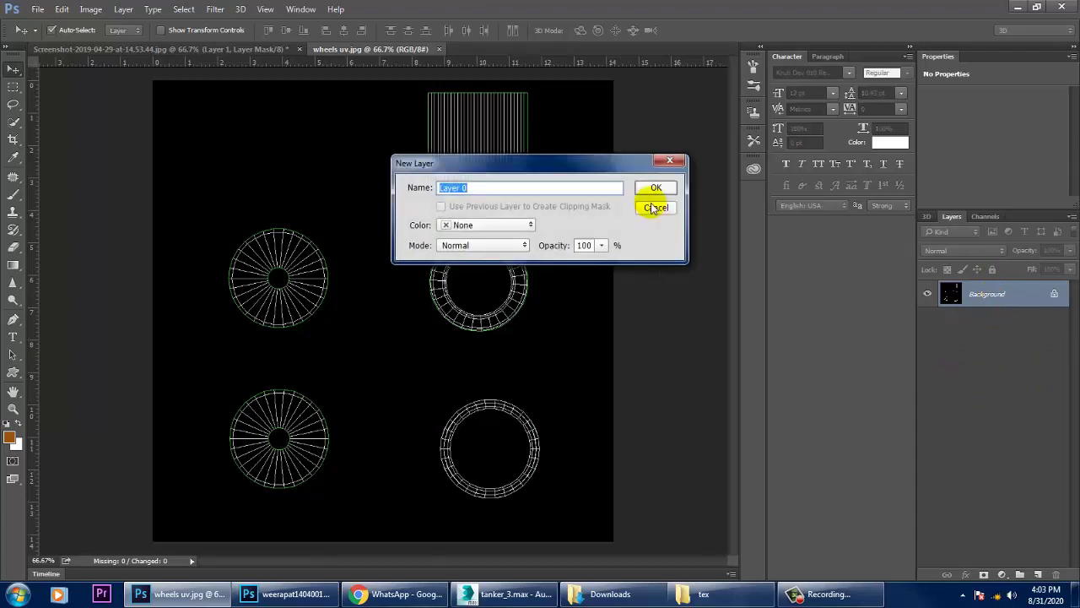
left_click(653, 187)
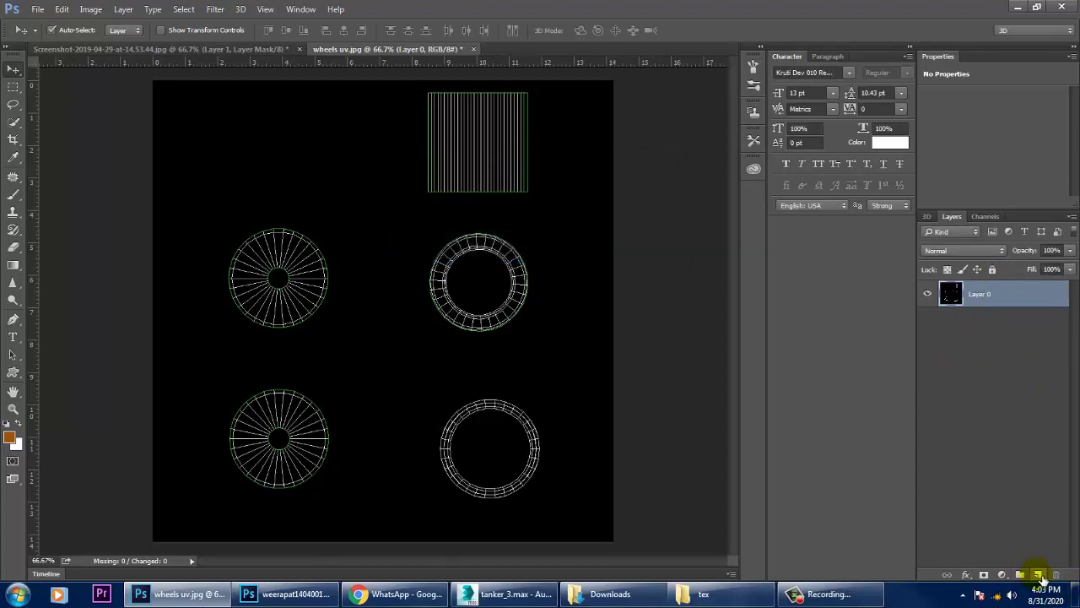
left_click(1039, 575)
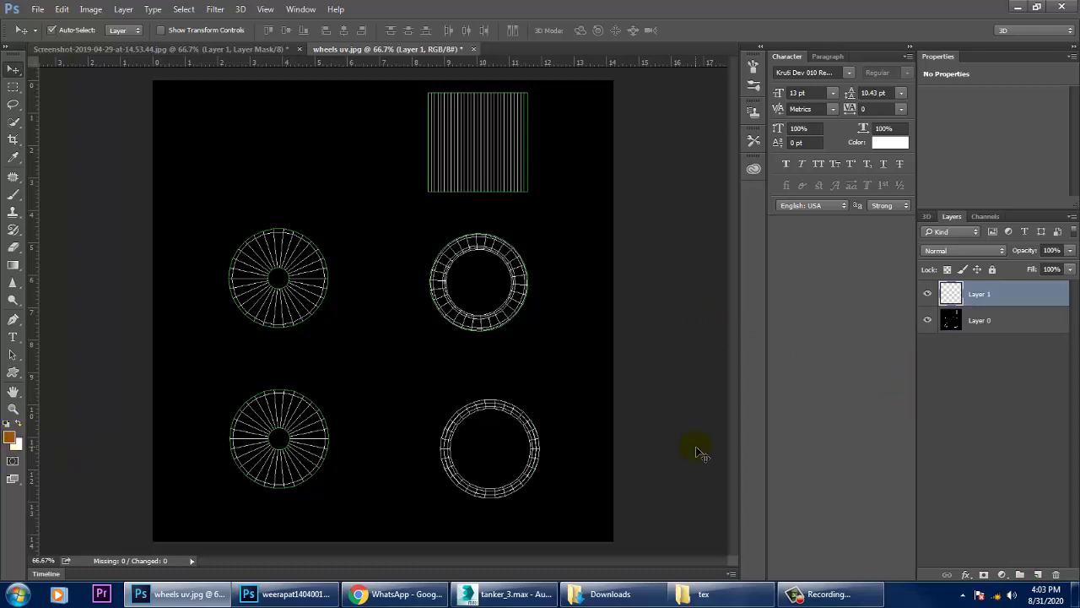
- Fill the new layer with the brown foreground colour and set its blend mode to Screen
key("alt+BackSpace")
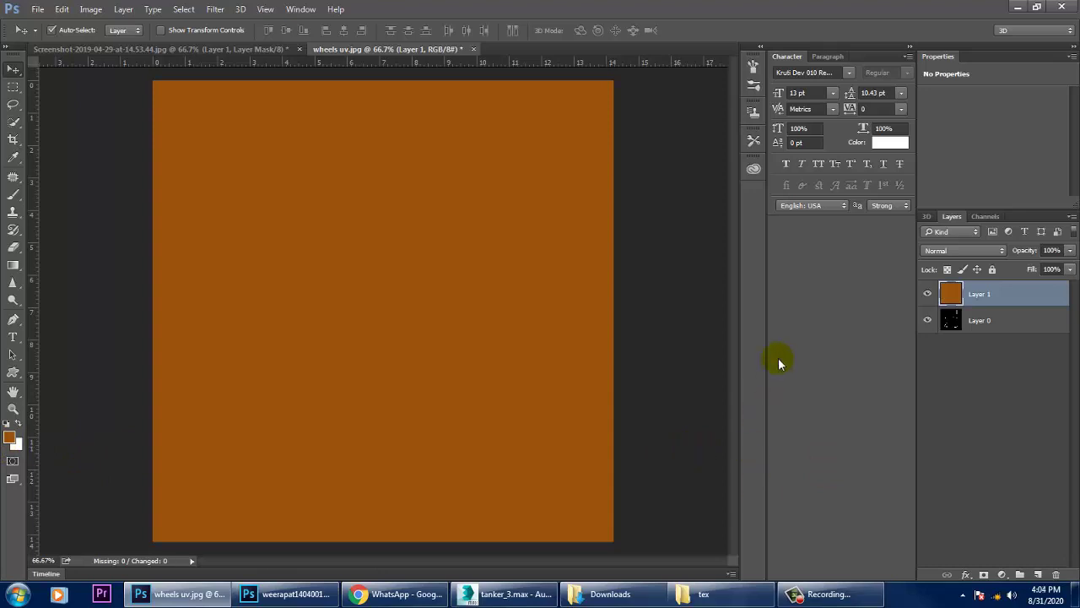
left_click(966, 250)
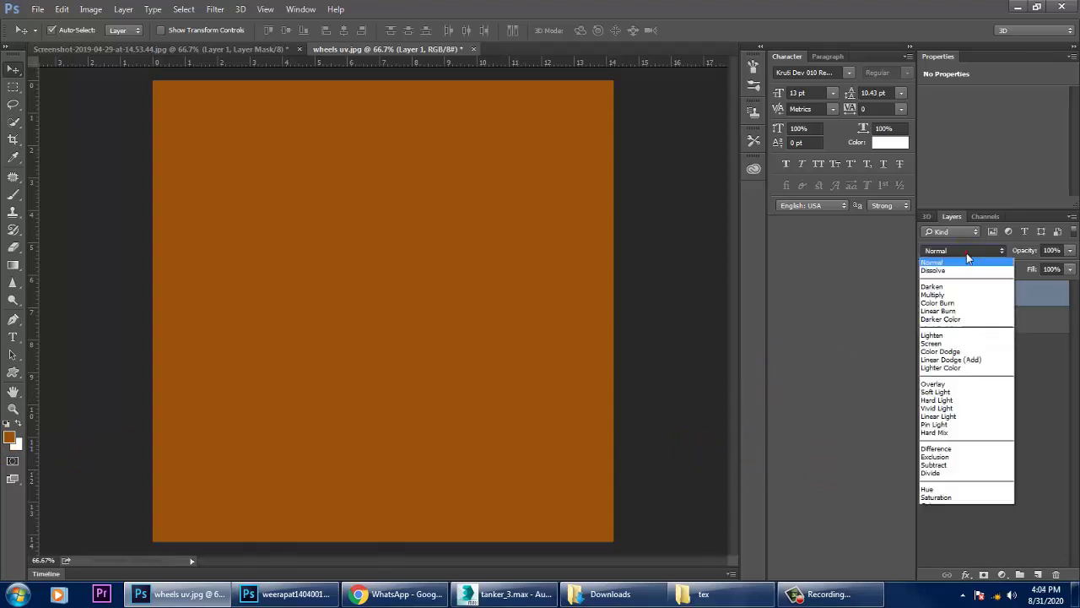
left_click(951, 351)
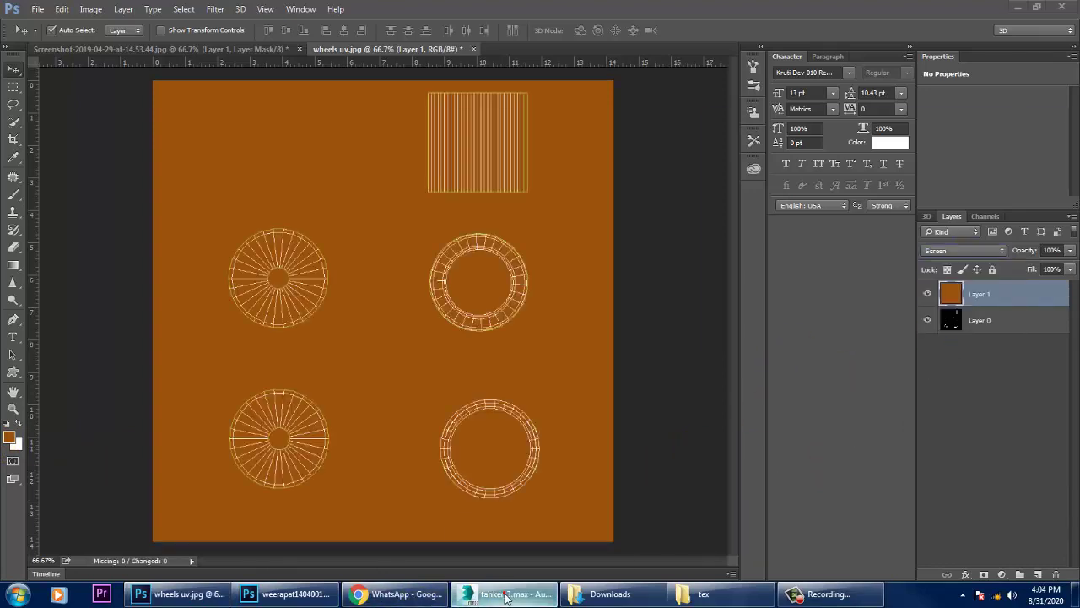
- Switch to 3ds Max, minimise the UV editor, close the rendered UV map and move the Slate Material Editor aside
left_click(507, 594)
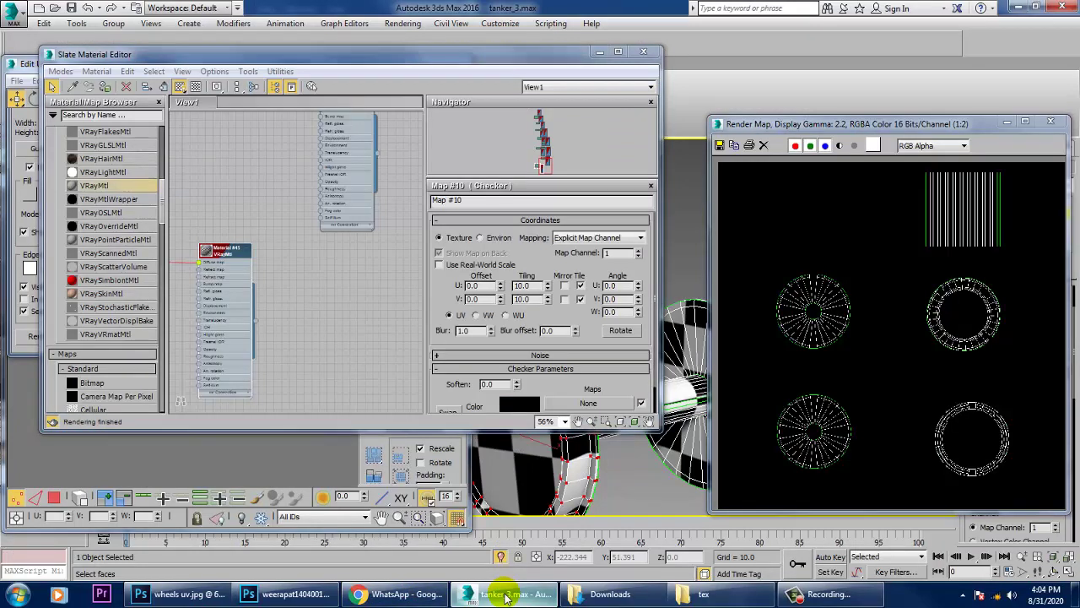
left_click(505, 596)
left_click(505, 596)
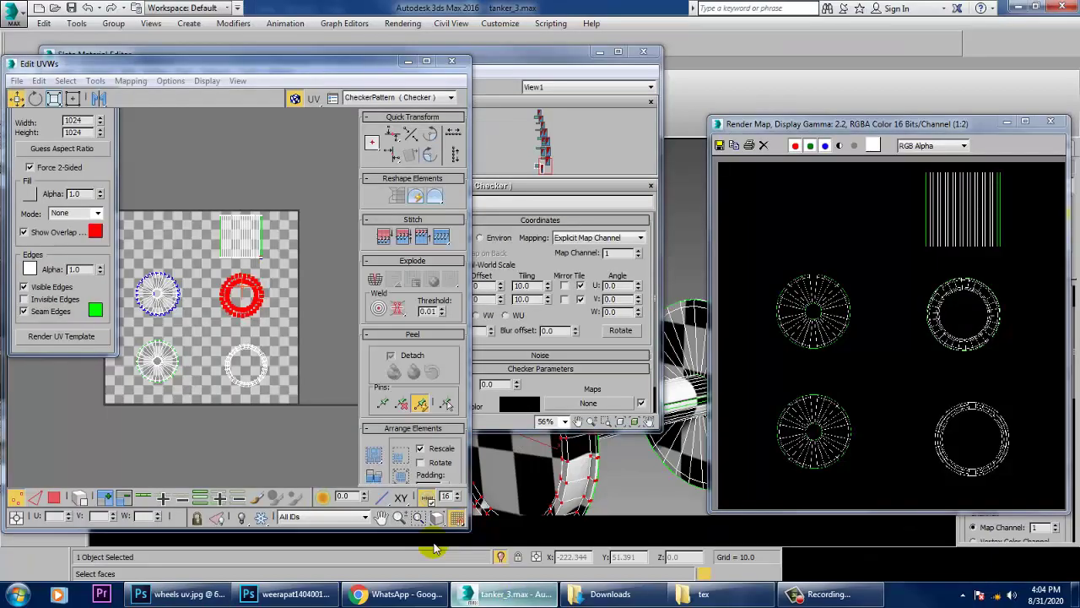
left_click(619, 509)
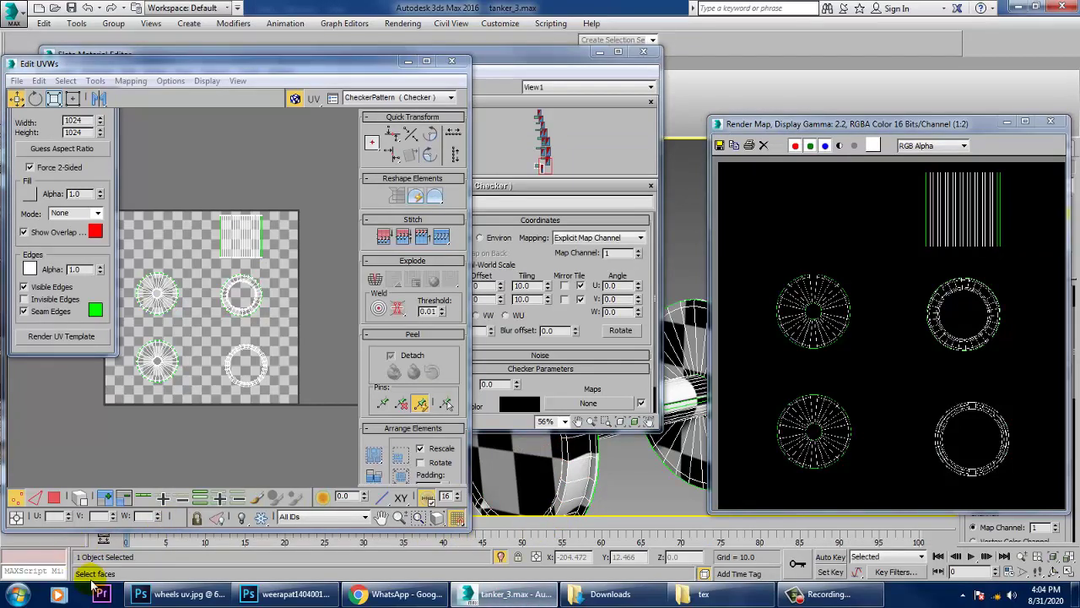
left_click(408, 62)
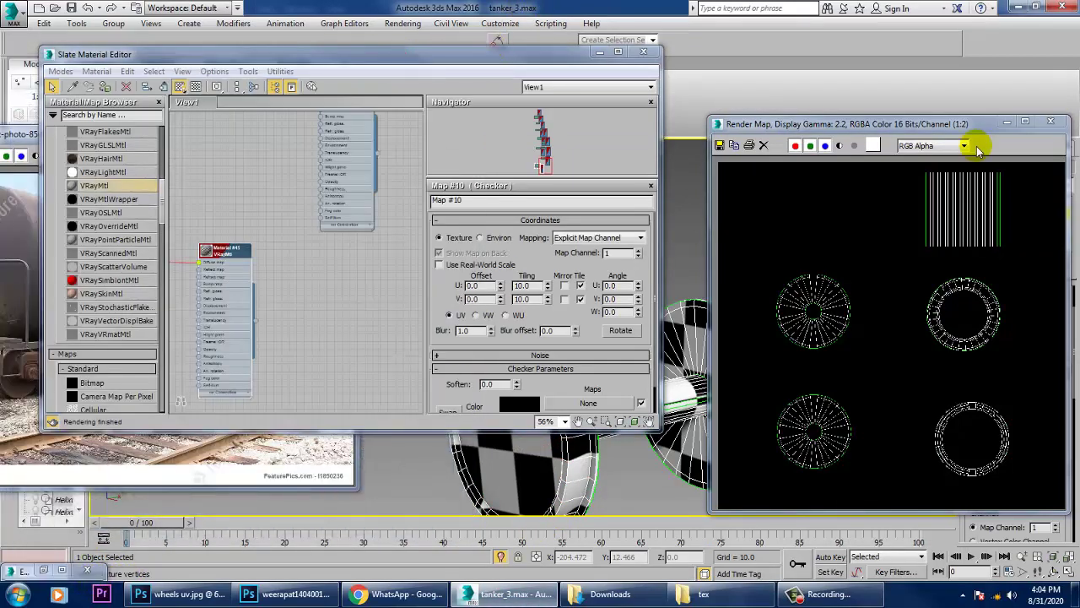
left_click(1061, 122)
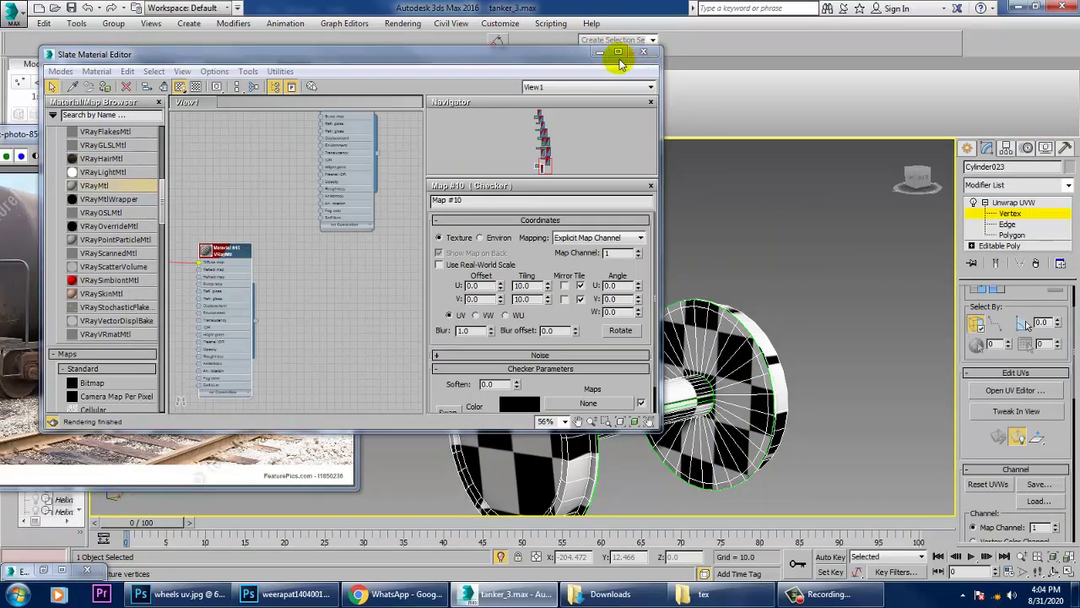
left_click_drag(532, 61, 624, 57)
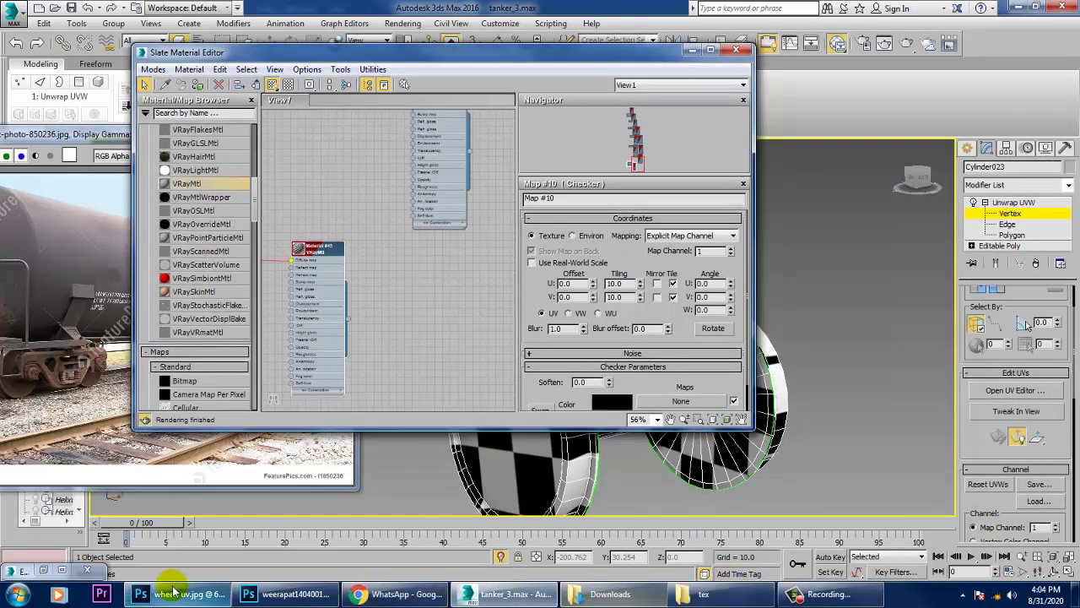
- Return to Photoshop and browse for an image to open in the tex folder inside the desktop's train tanker folder
left_click(287, 594)
left_click(37, 10)
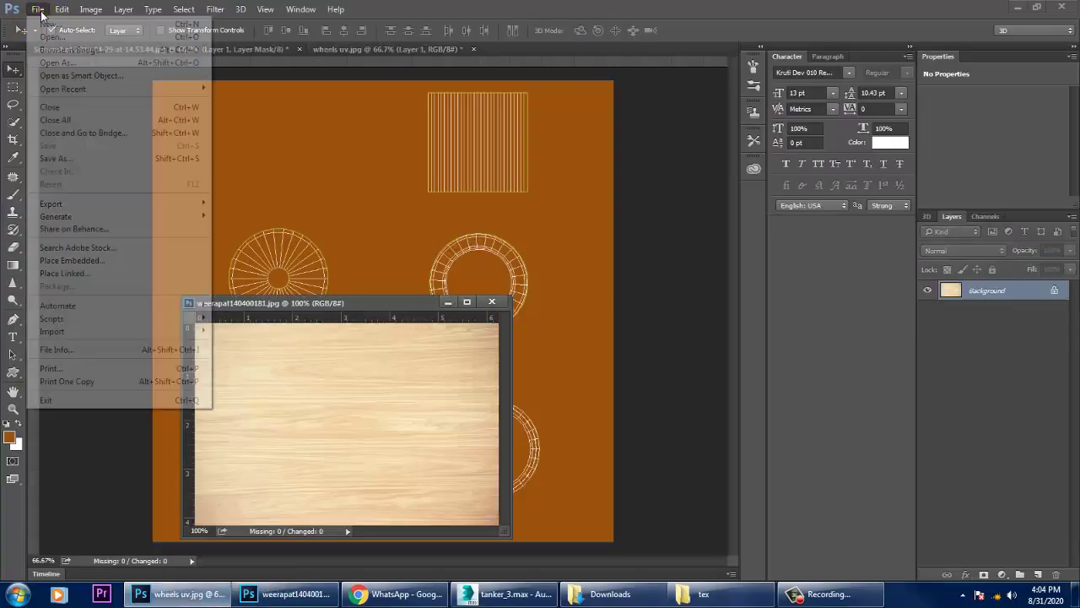
left_click(52, 36)
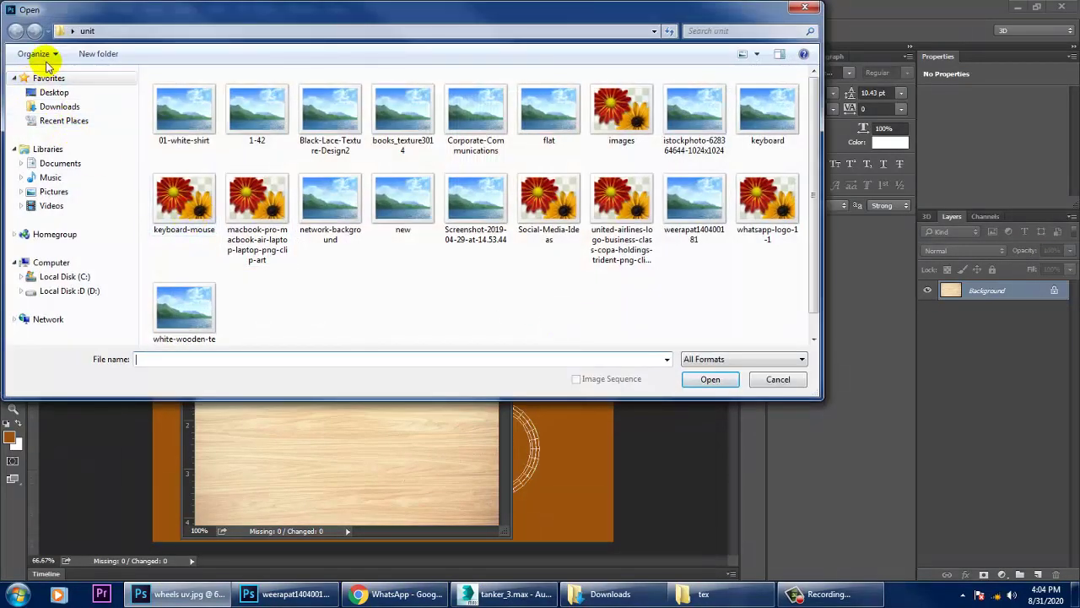
left_click(54, 93)
left_click(379, 211)
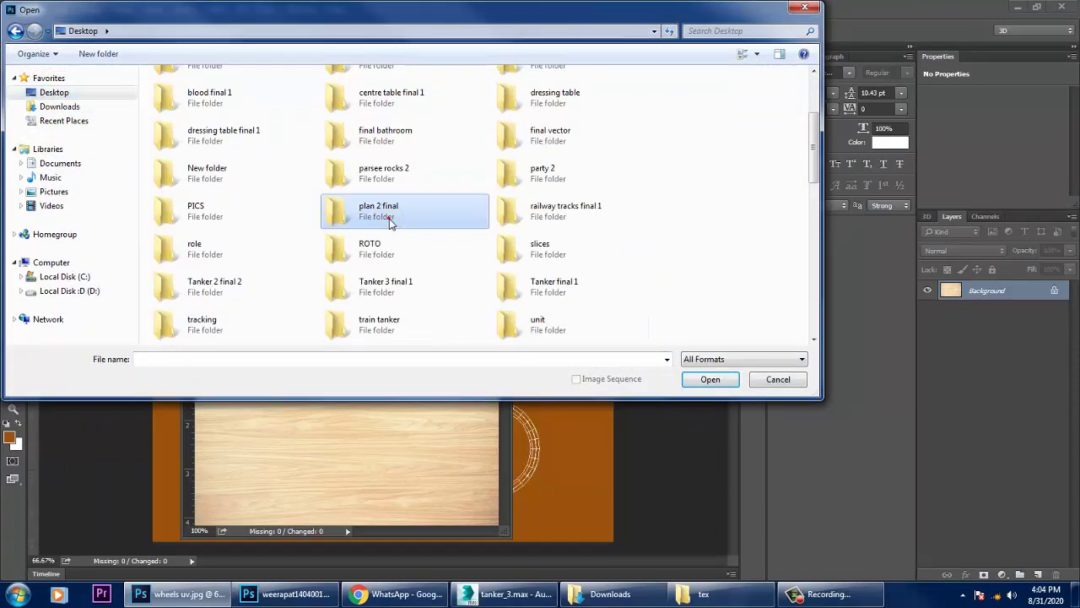
key("t")
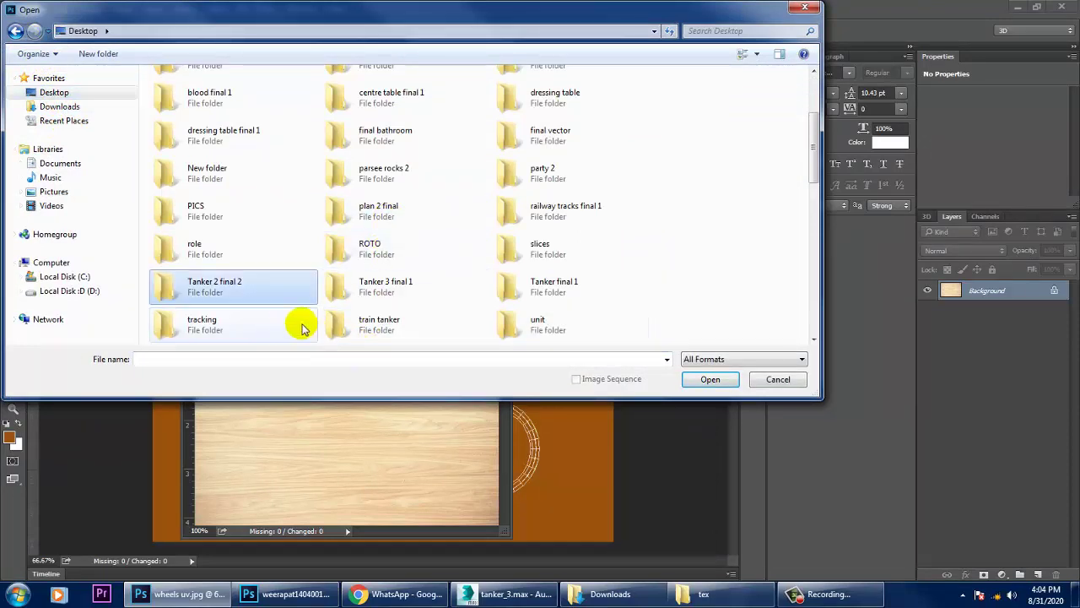
double_click(371, 323)
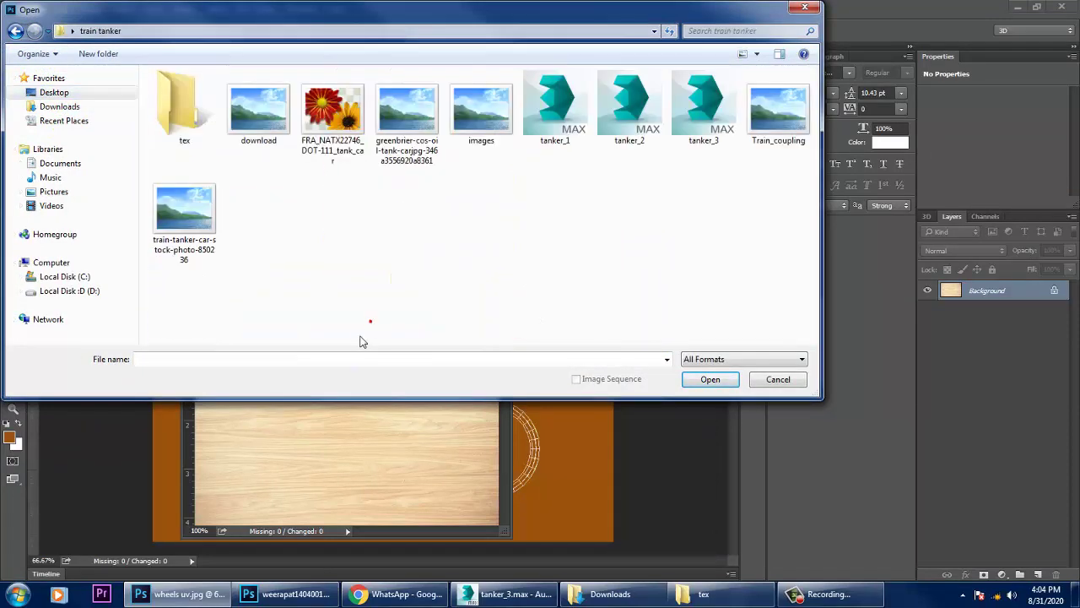
double_click(187, 110)
- Open the 8metal_texture_big_100405 image and move its floating window clear of the wheel template
left_click(202, 119)
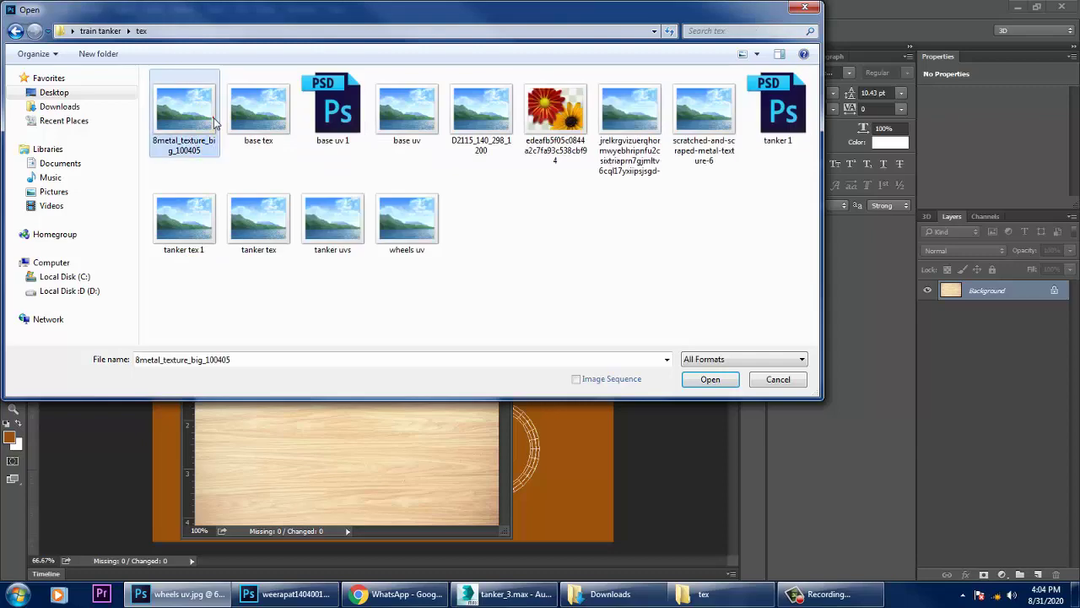
left_click(265, 118)
right_click(189, 113)
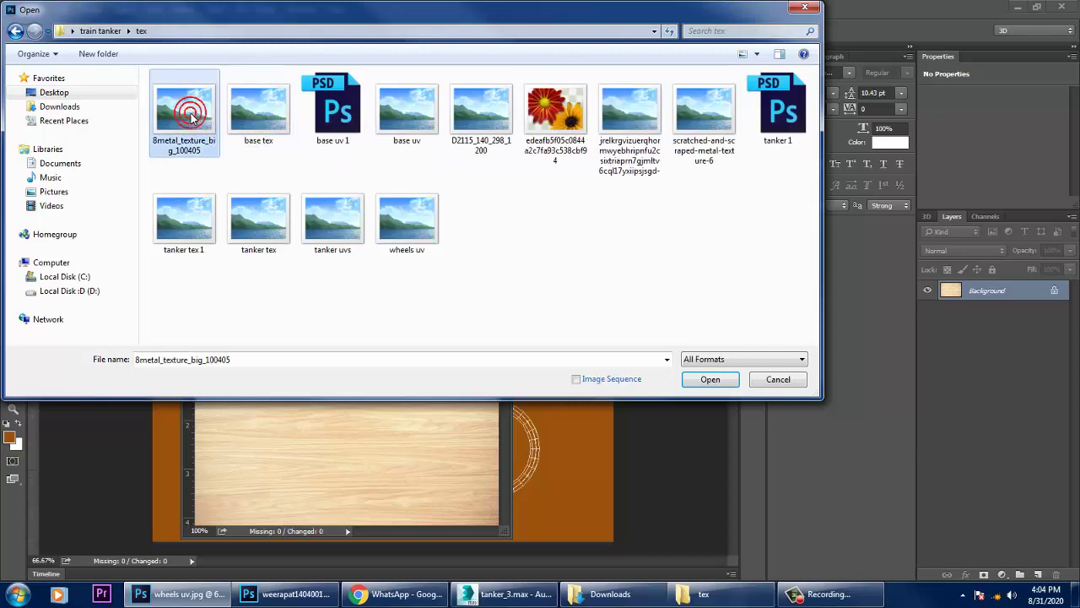
double_click(182, 105)
double_click(183, 104)
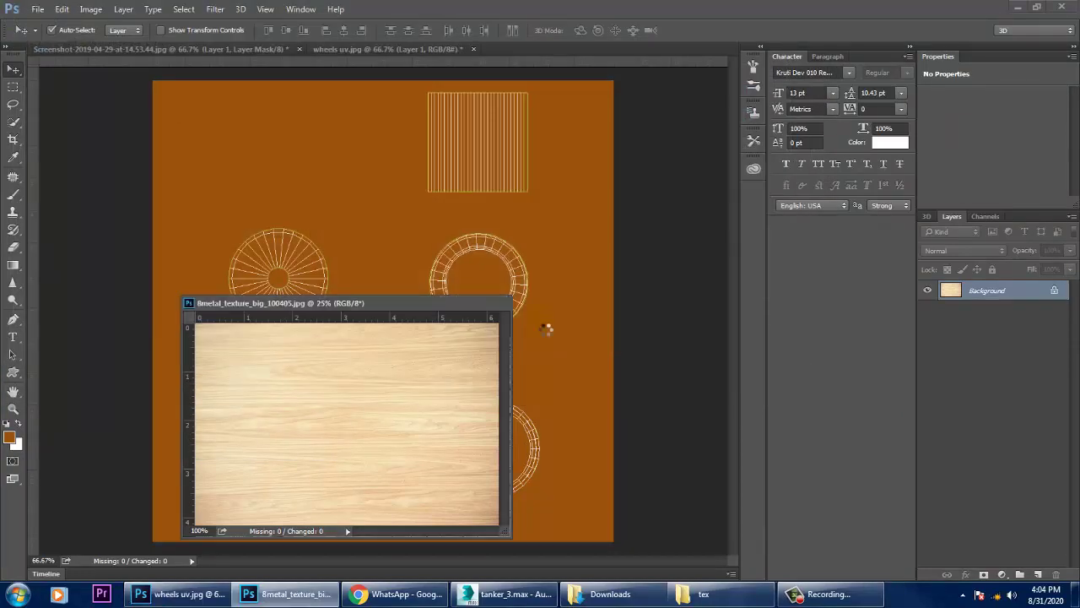
left_click_drag(556, 314, 788, 169)
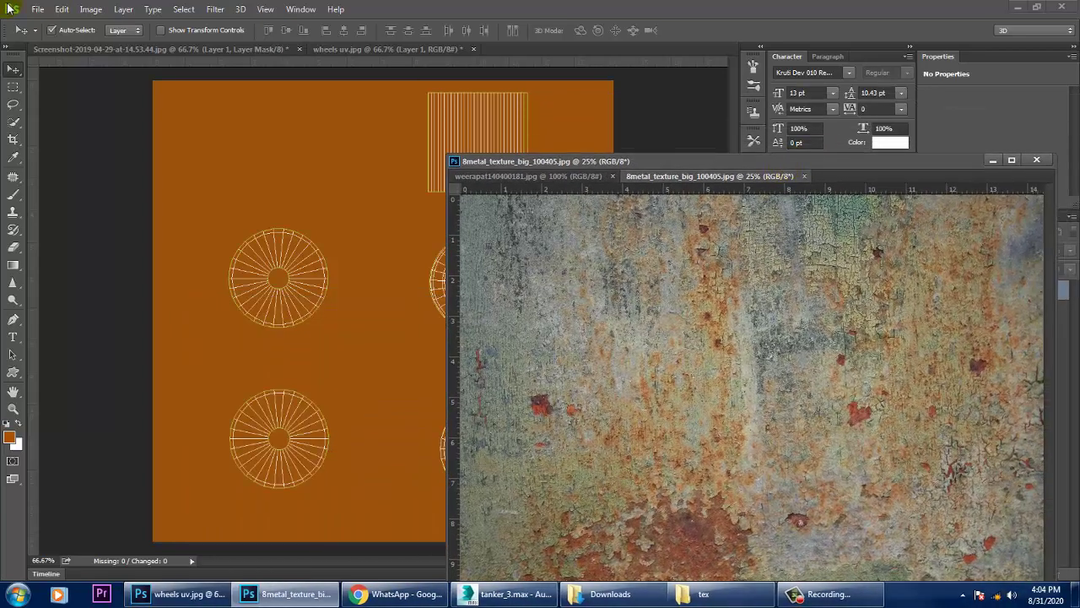
- Preview the dark scratched rusty metal image whose name starts with jrelkrg in the tex folder, and open it in Photoshop
left_click(38, 9)
left_click(53, 37)
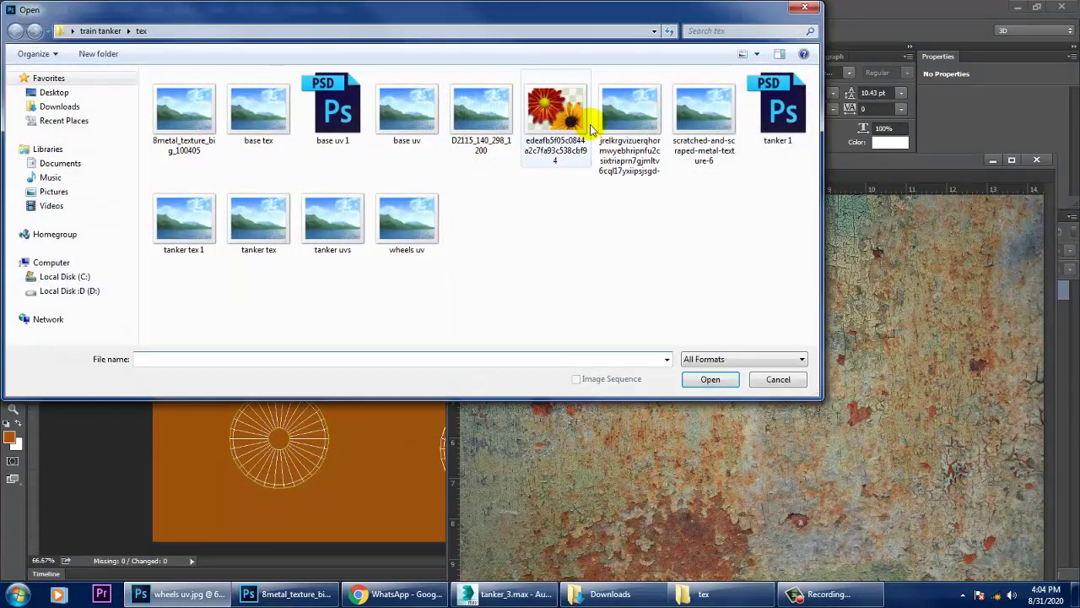
left_click(635, 110)
right_click(636, 109)
left_click(698, 131)
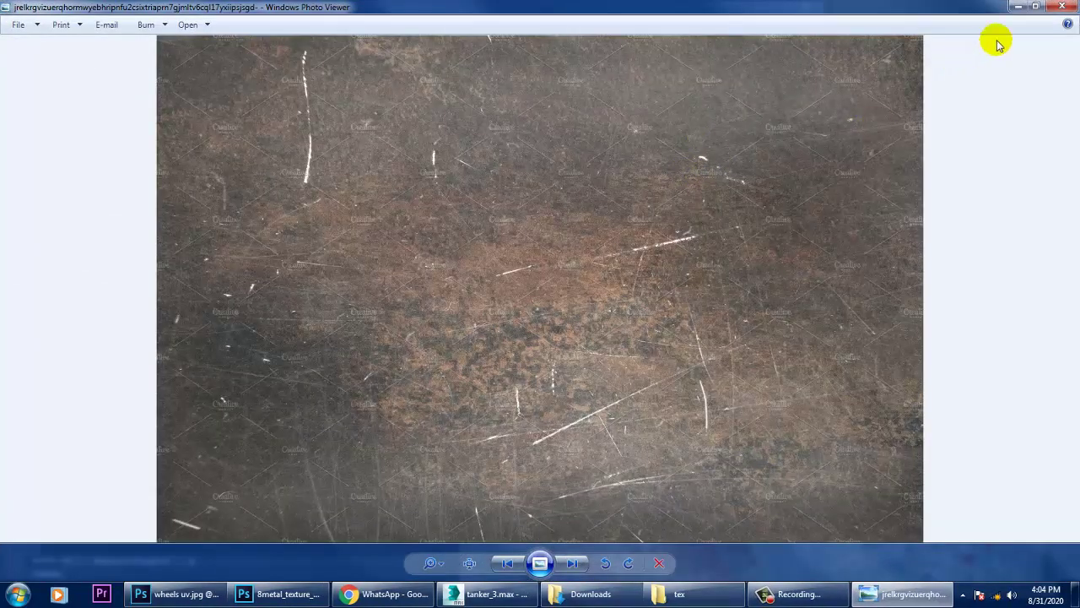
left_click(1061, 6)
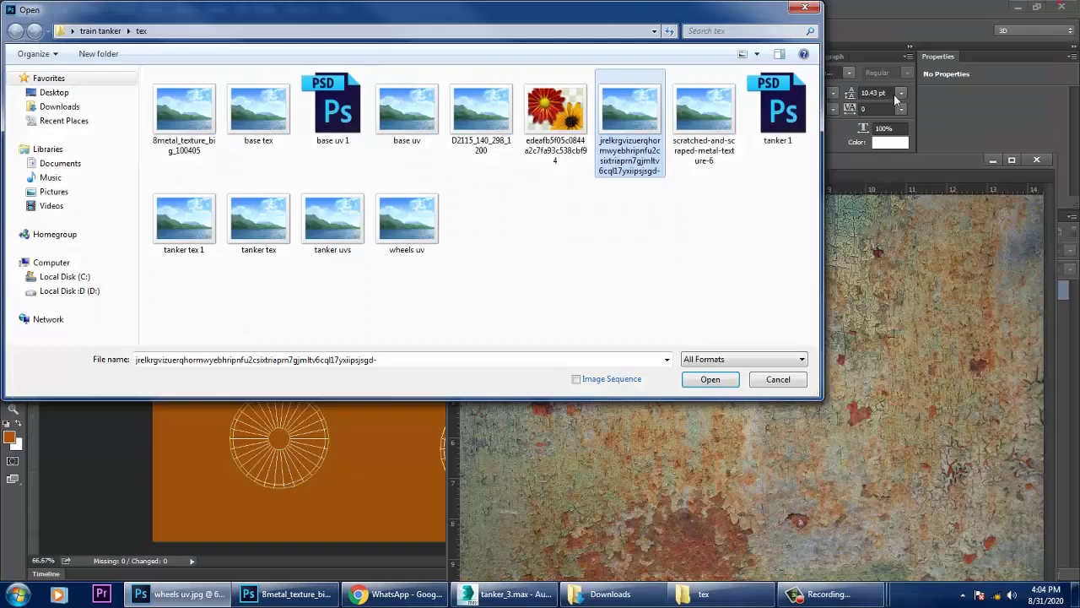
double_click(624, 122)
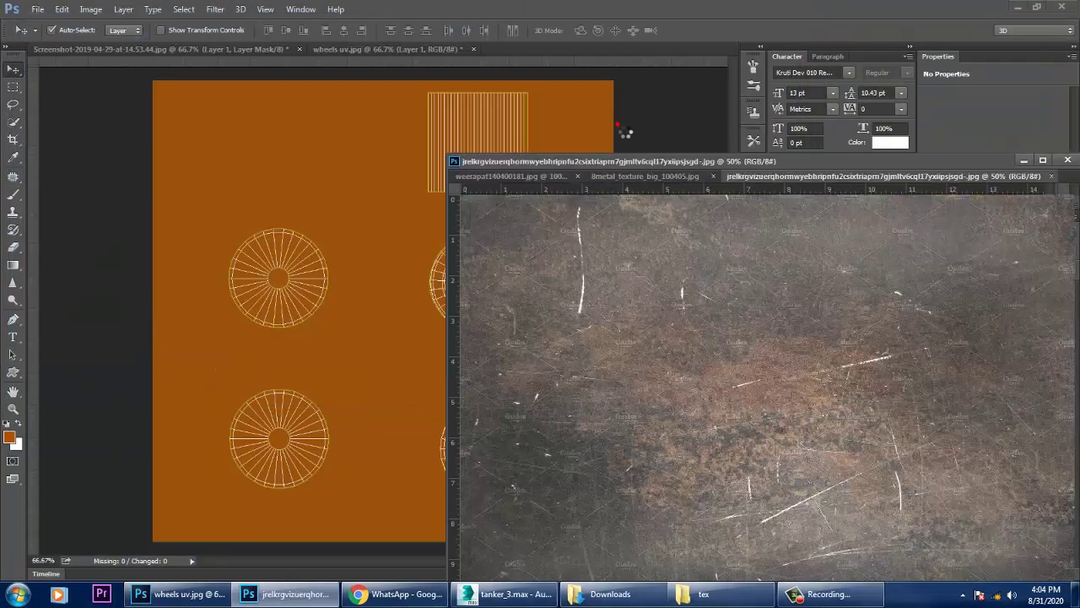
- Open scratched-and-scraped-metal-texture-6 from the tex folder and float it in its own window
left_click(159, 335)
left_click(38, 9)
left_click(52, 36)
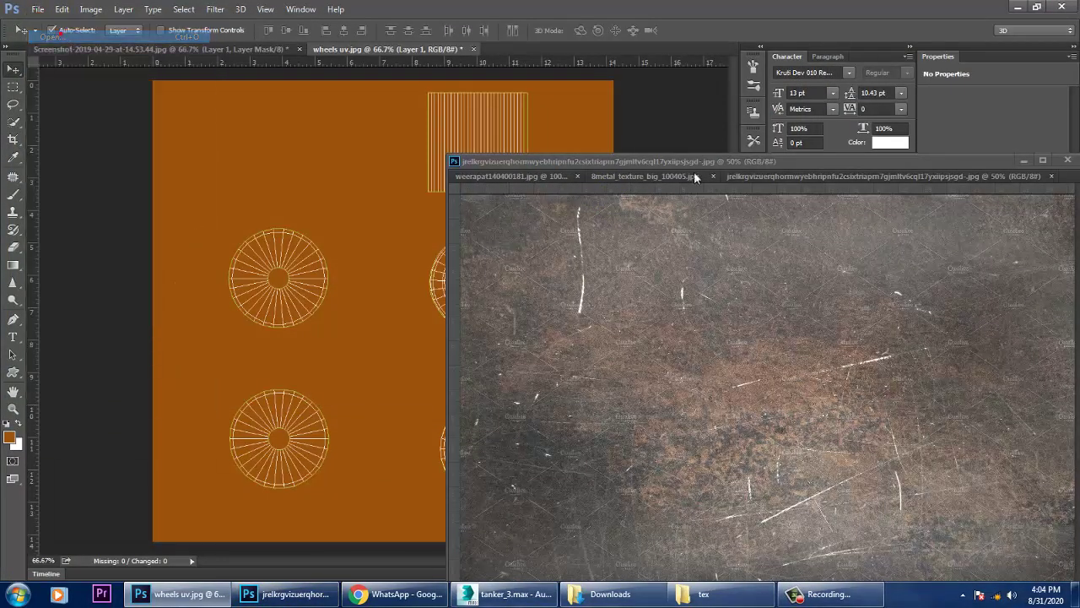
left_click(697, 122)
left_click(697, 122)
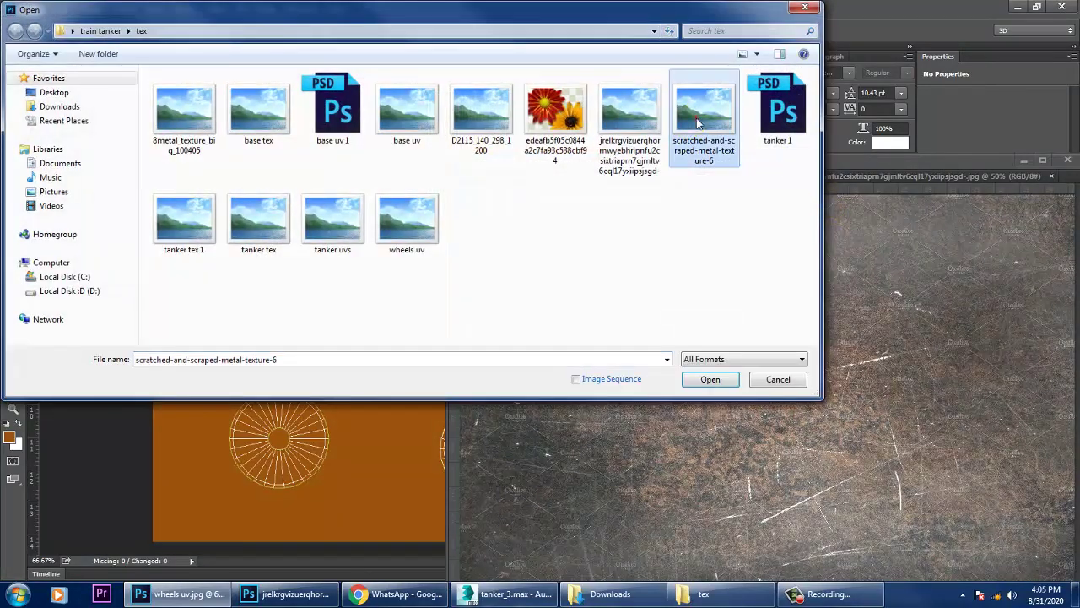
double_click(697, 122)
left_click(669, 177)
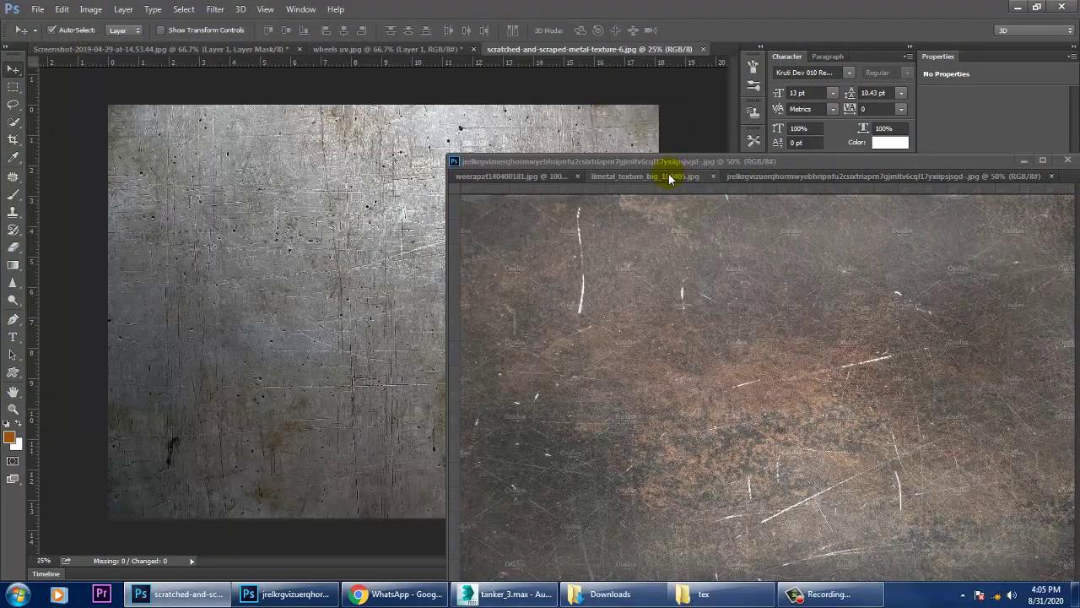
left_click_drag(573, 49, 817, 223)
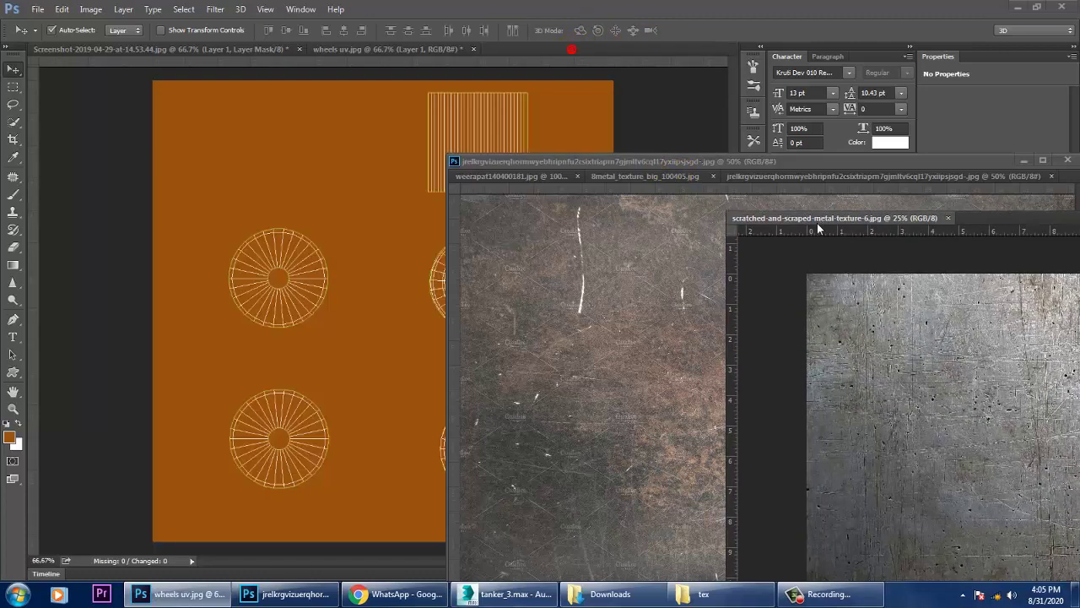
left_click(822, 309)
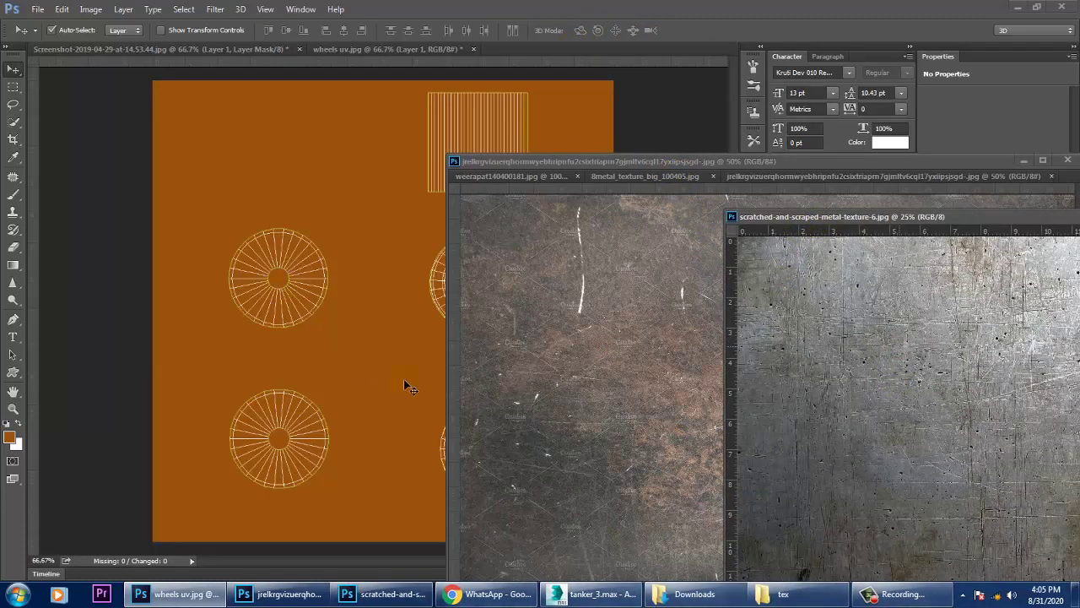
- Copy the dark scratched rusty metal texture into wheels uv.jpg as a new layer and shift its source window aside
left_click(569, 348)
left_click_drag(699, 413, 320, 307)
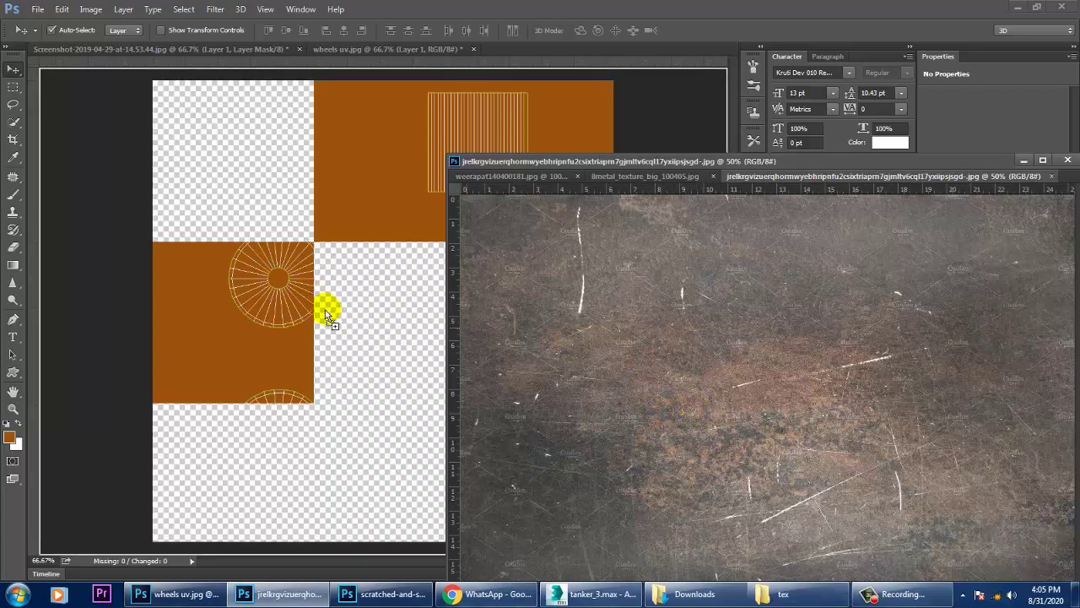
left_click_drag(1046, 176, 527, 202)
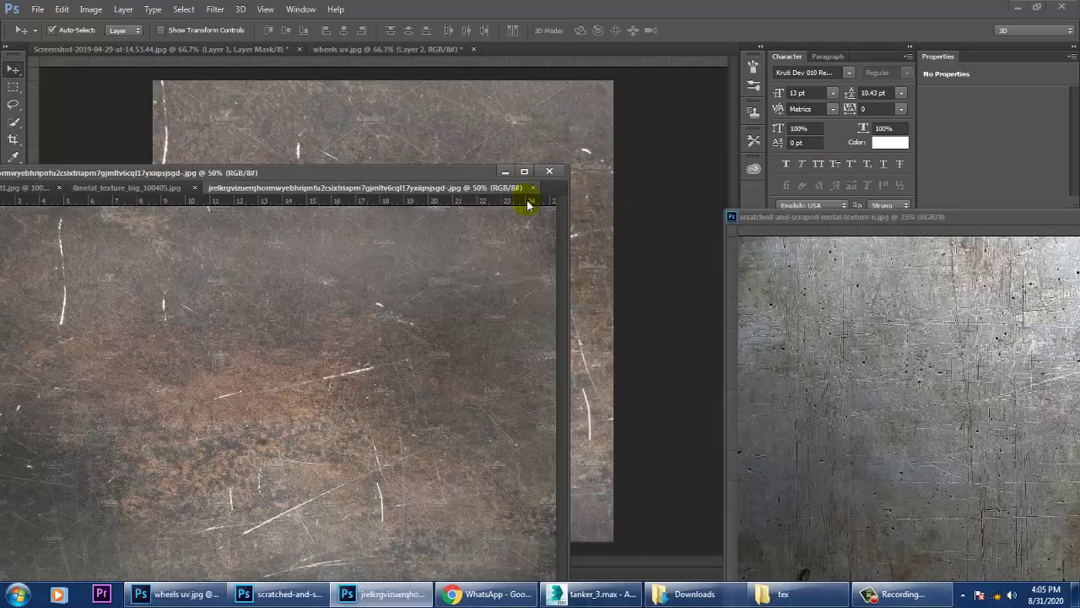
- Copy the 8metal_texture_big_100405 texture into wheels uv.jpg as a new layer and minimise its source window
left_click(107, 188)
left_click_drag(321, 361, 682, 403)
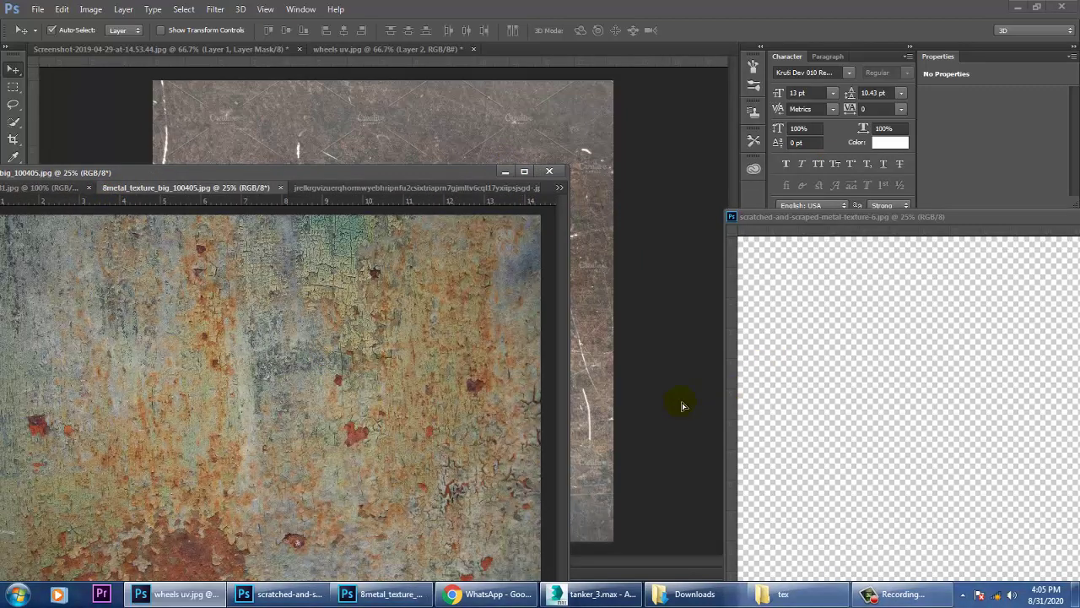
left_click(504, 172)
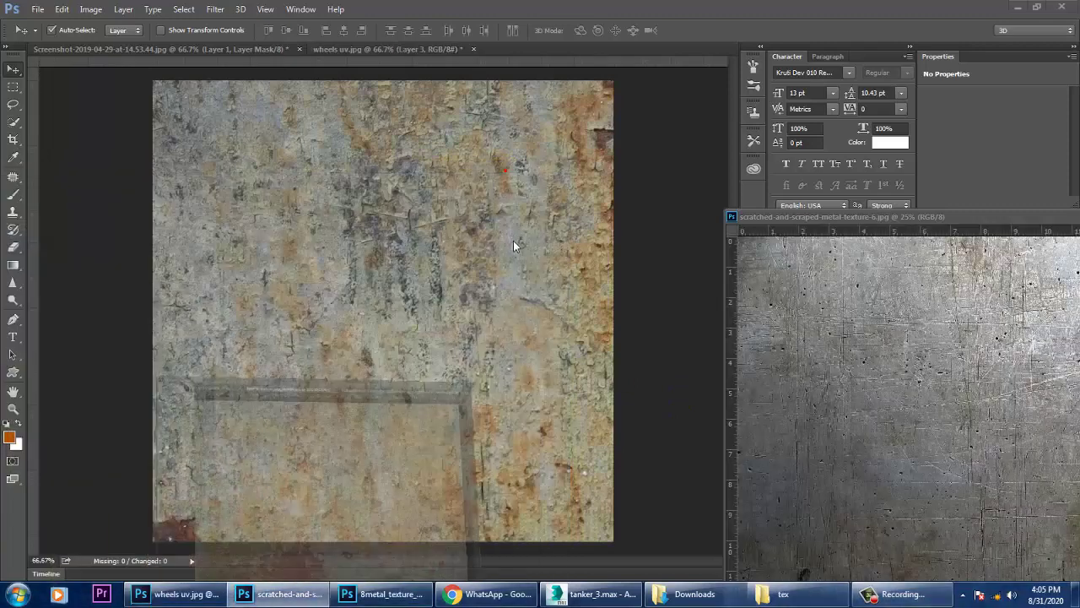
- Move the scratched-and-scraped-metal-texture-6 window clear of the layer list and hide Layer 3 in wheels uv.jpg
left_click(973, 217)
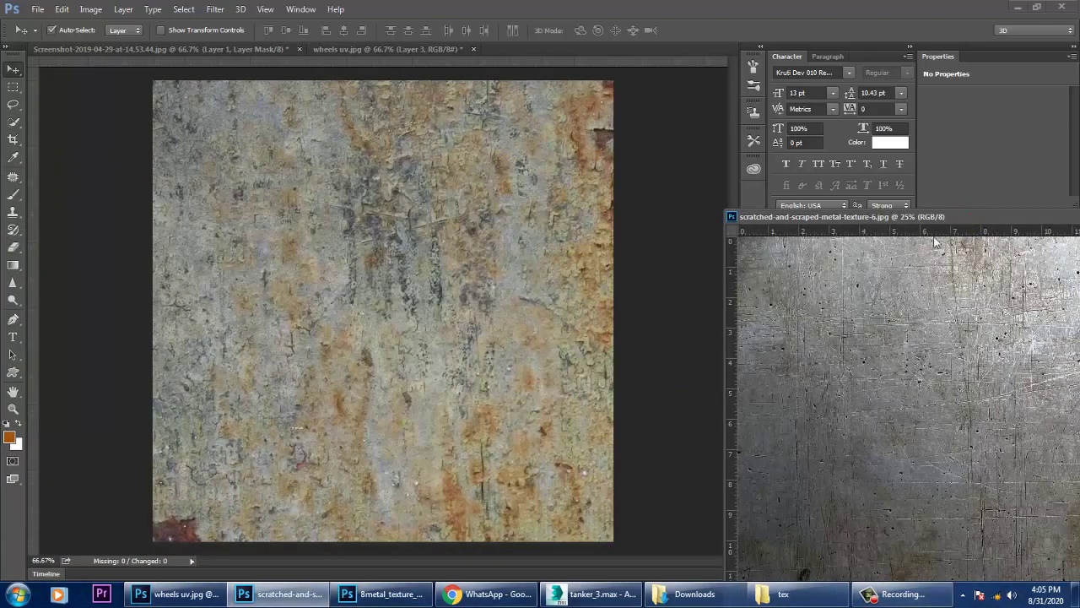
left_click_drag(976, 217, 601, 432)
left_click(484, 266)
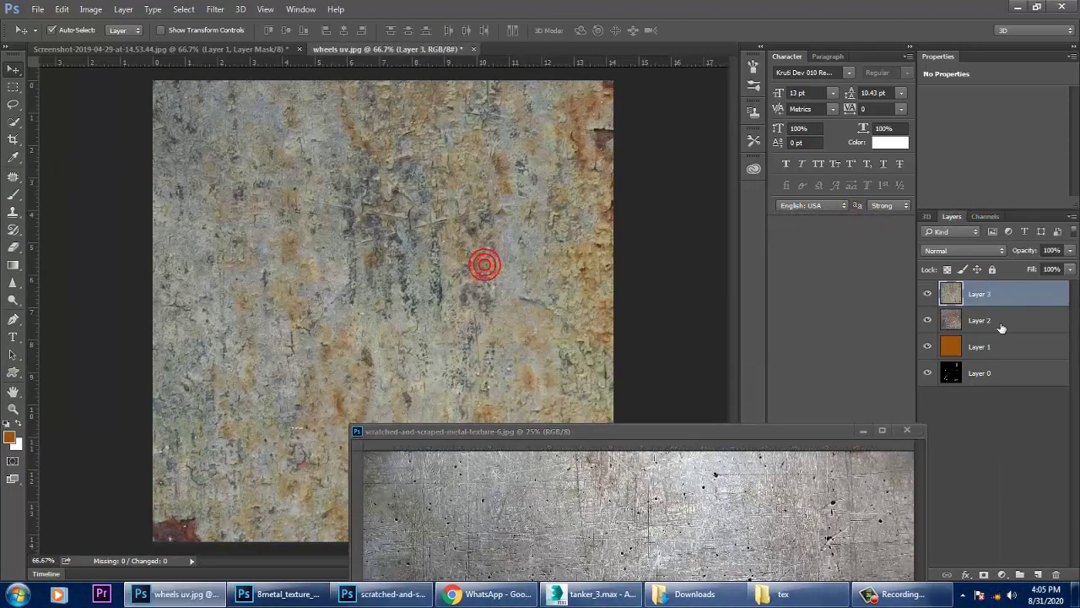
left_click(927, 293)
- Free-transform the dark rusty texture on Layer 2, scaling it proportionally about its centre to roughly 17.2%
left_click_drag(269, 271, 343, 261)
key("ctrl+t")
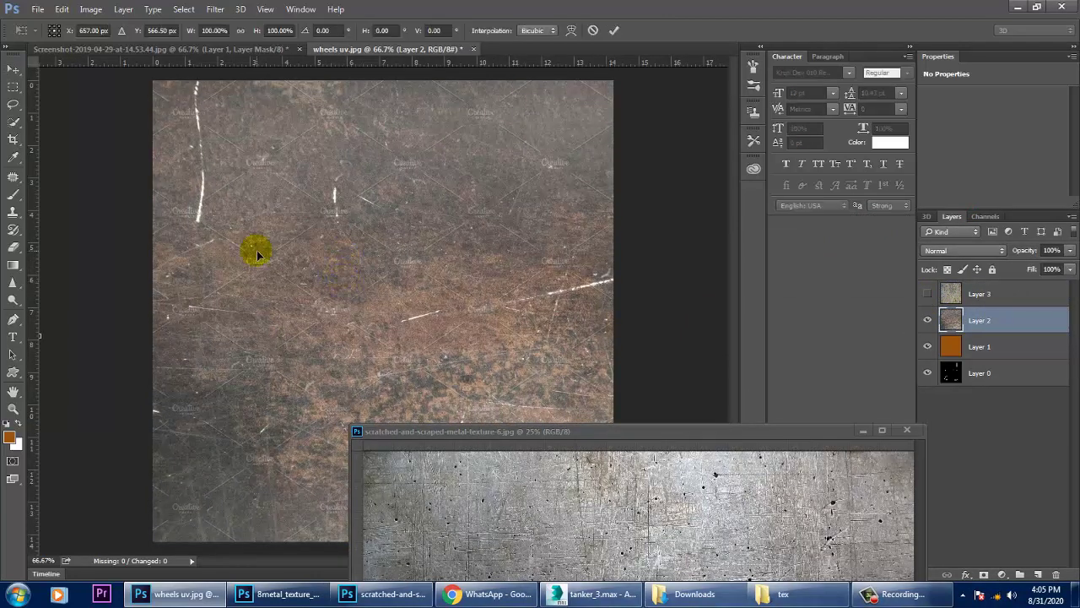
key("ctrl+minus")
key("ctrl+minus")
key("ctrl+minus")
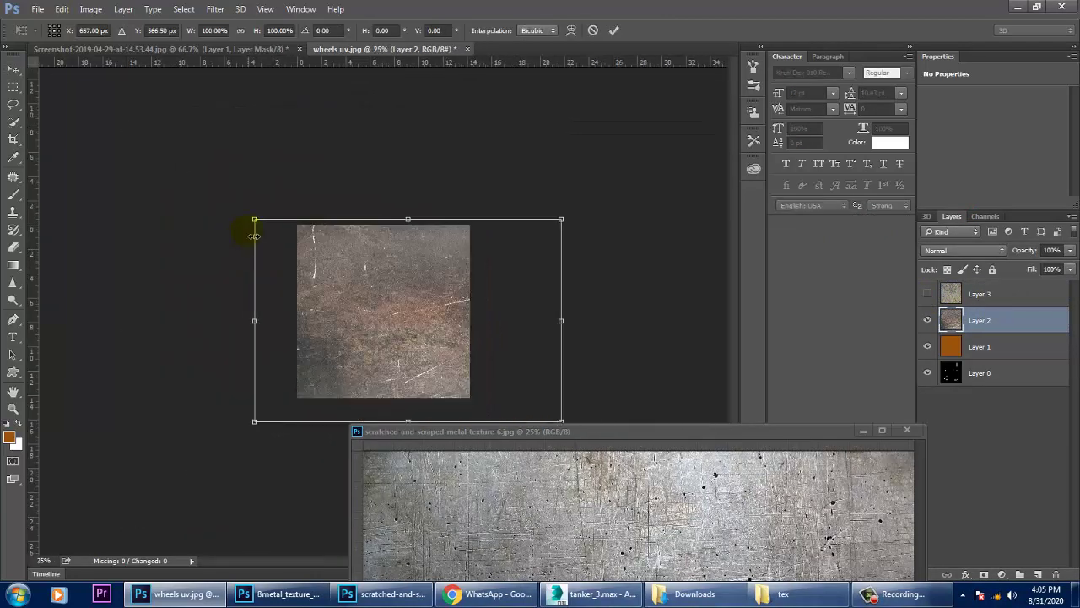
left_click_drag(255, 221, 379, 302, "shift")
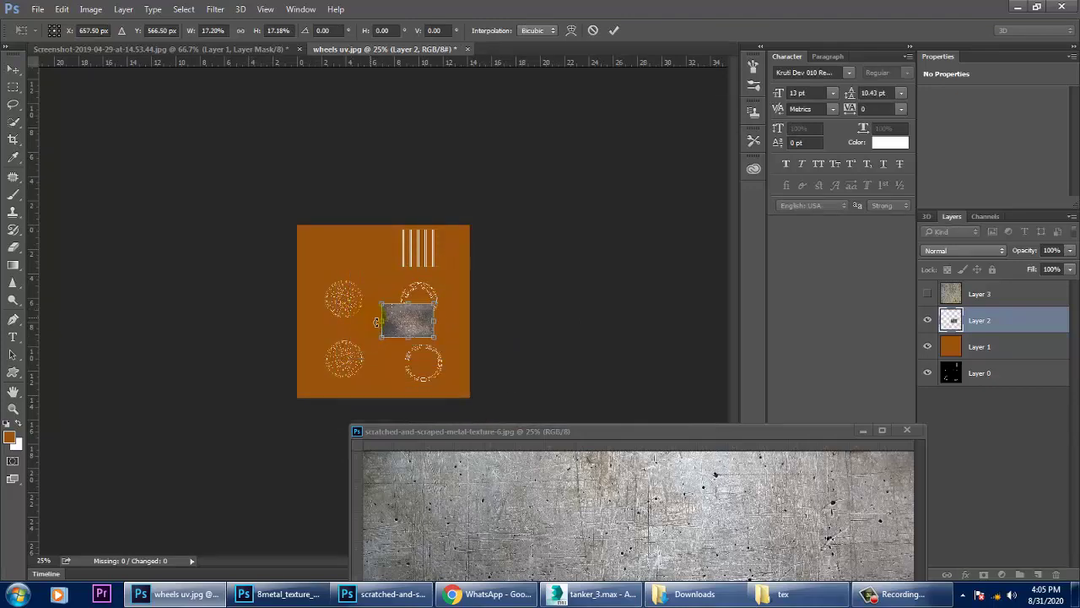
- Move the dark rusty texture on Layer 2 over the upper spoked wheel disc and scale it proportionally about its centre to roughly 23.8%
key("ctrl+plus")
key("ctrl+plus")
key("ctrl+plus")
key("ctrl+plus")
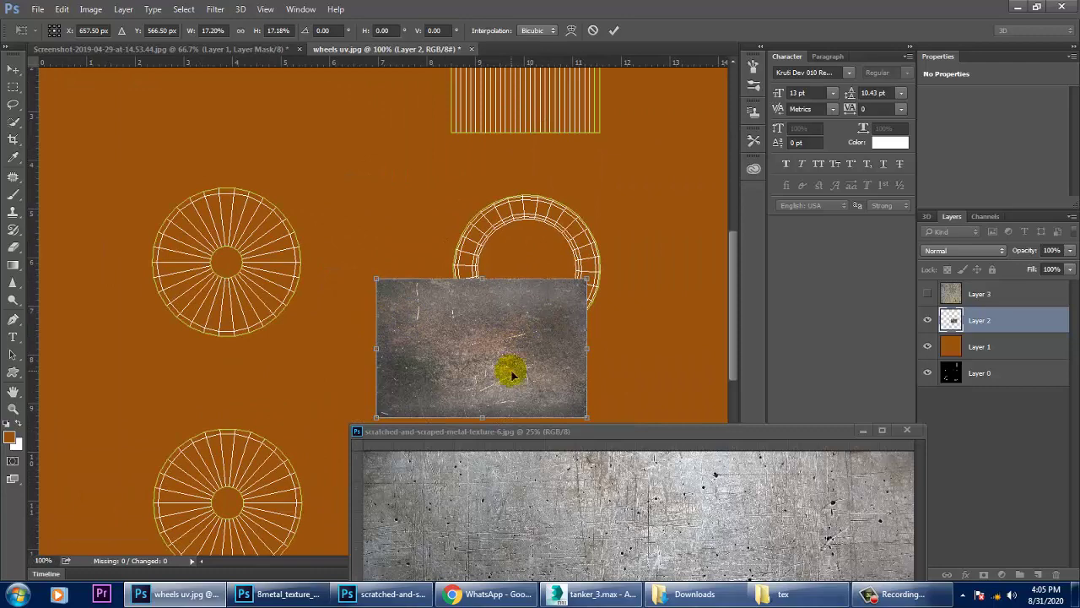
left_click_drag(512, 375, 251, 279)
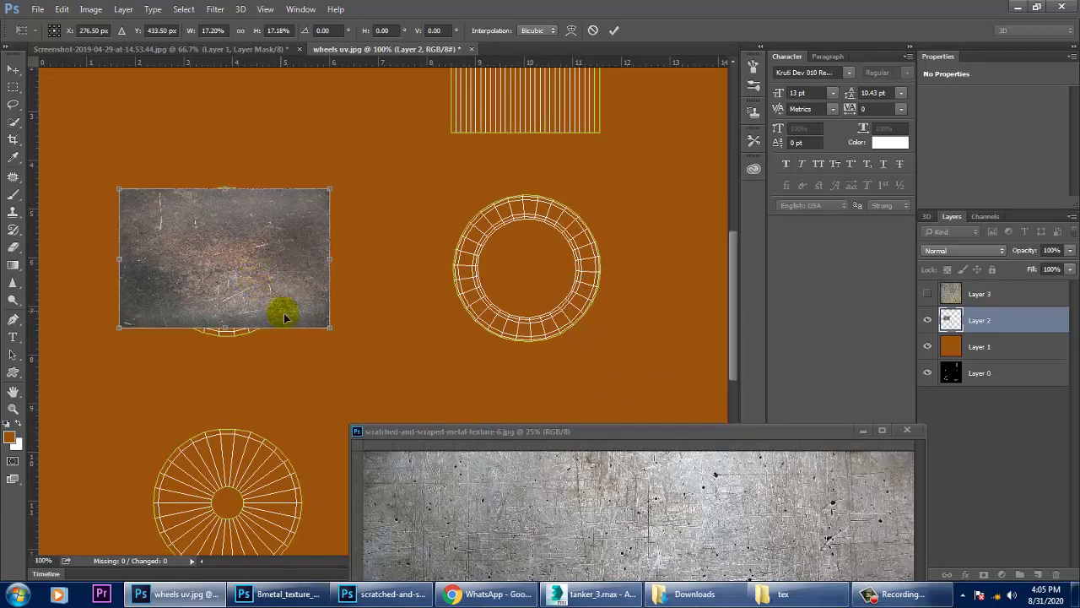
left_click_drag(328, 329, 369, 352, "alt+shift")
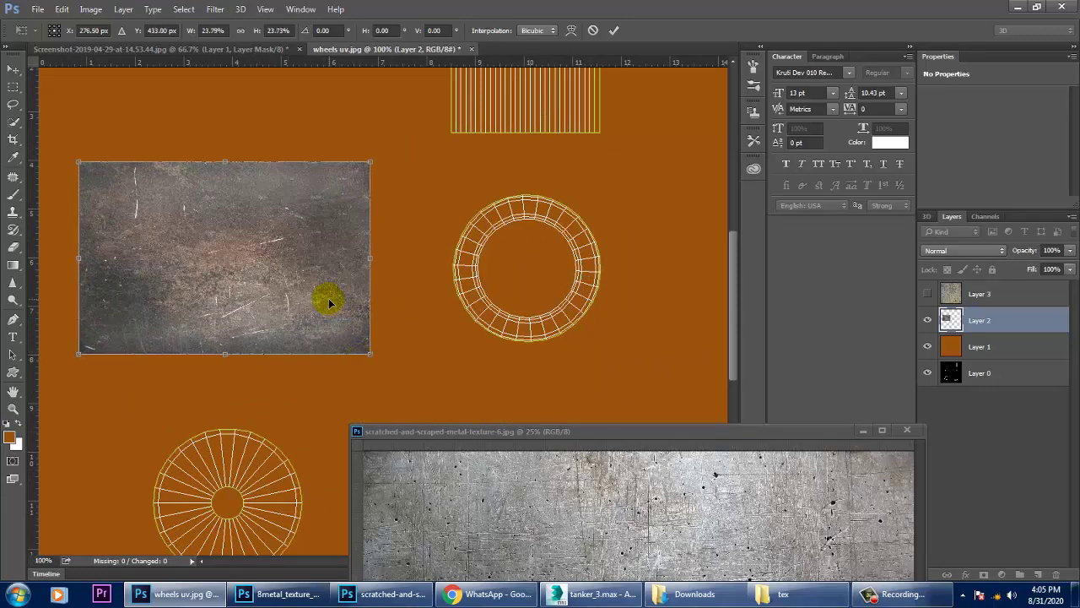
key("Return")
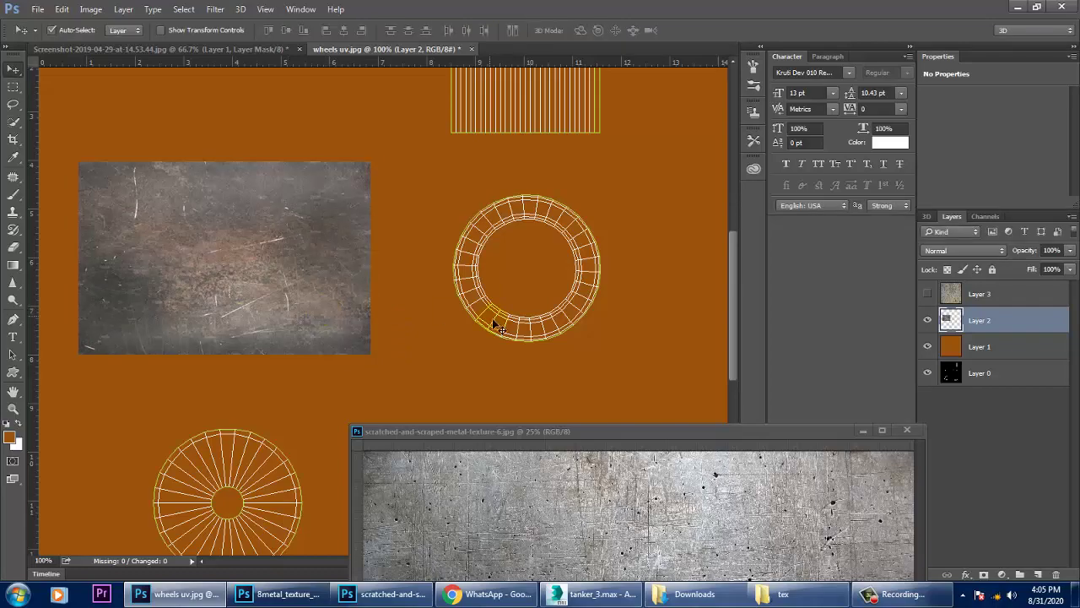
- Copy the scratched-and-scraped-metal-texture-6 image into wheels uv.jpg as a new layer above Layer 2
left_click_drag(649, 552, 431, 329)
left_click_drag(295, 262, 419, 392)
key("ctrl+minus")
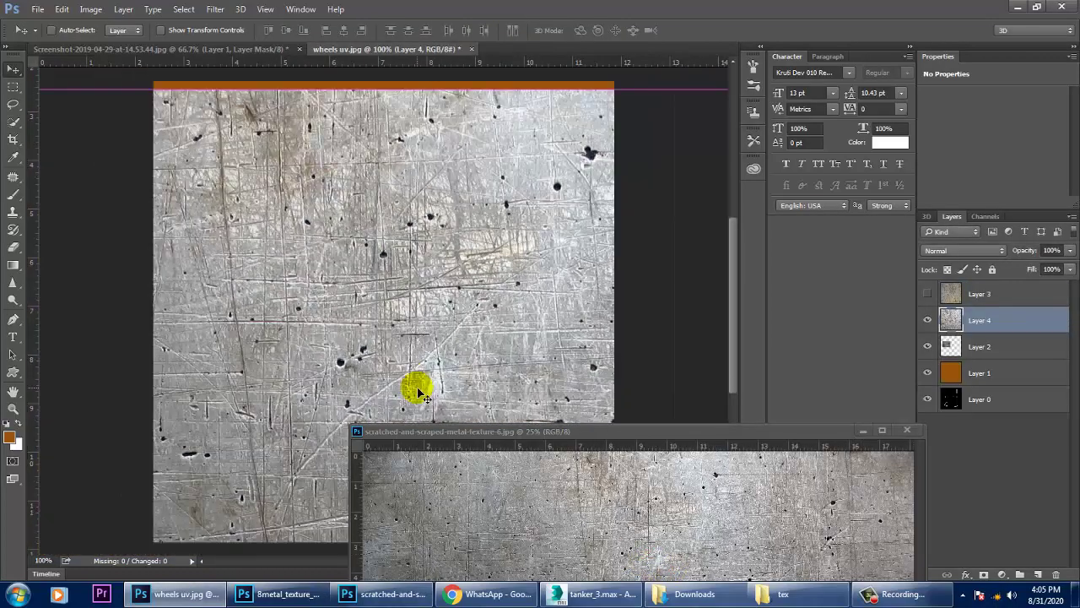
key("ctrl+minus")
- Free-transform the scratched metal on Layer 4 proportionally to about 15.44% and centre it over the dark rusty texture
key("ctrl+t")
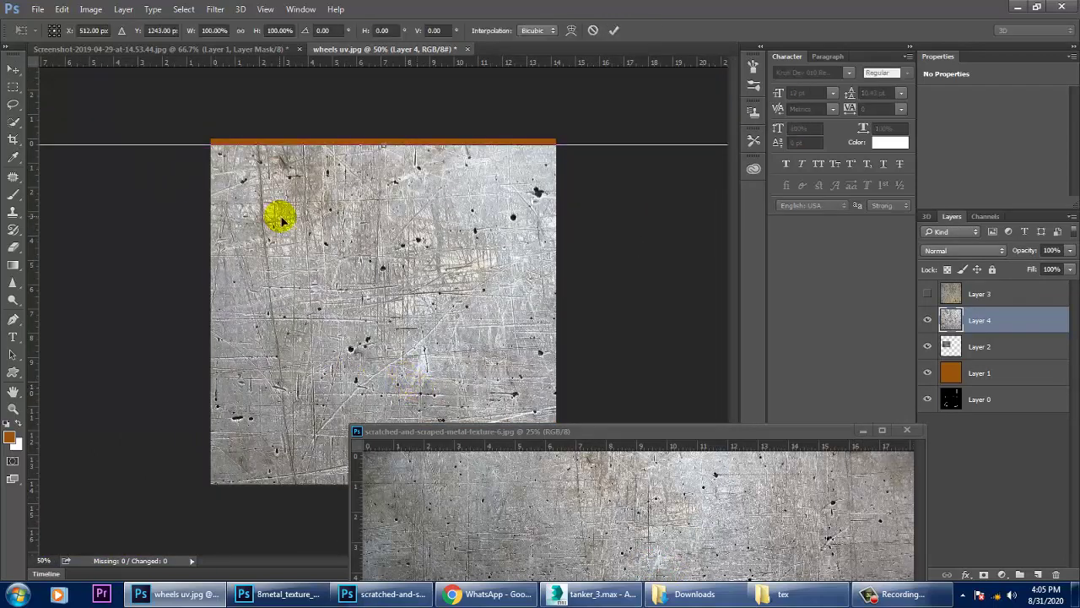
key("space")
left_click_drag(362, 253, 531, 259)
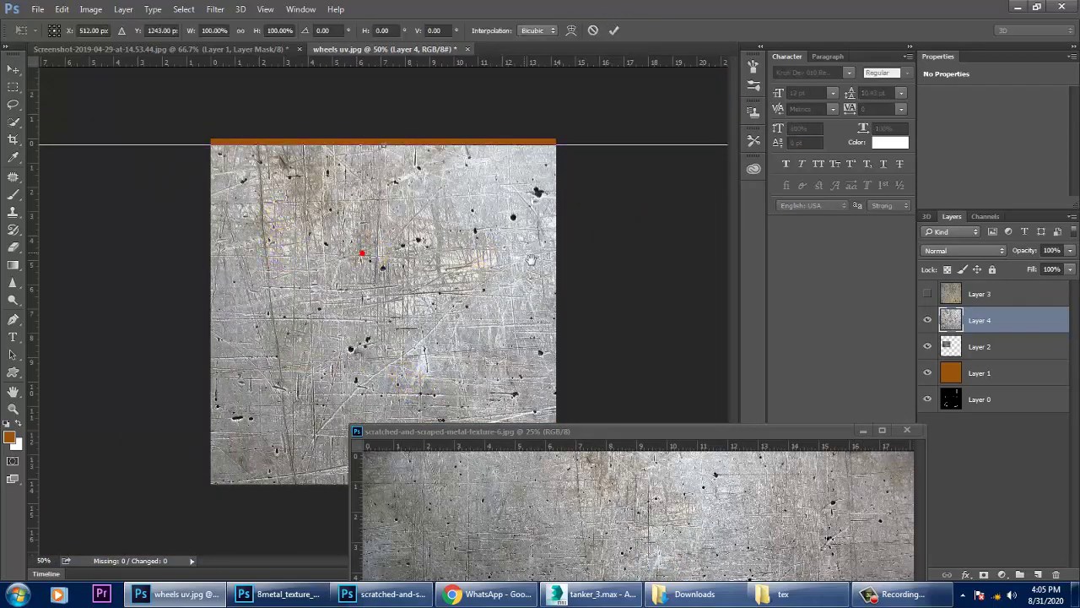
key("ctrl+minus")
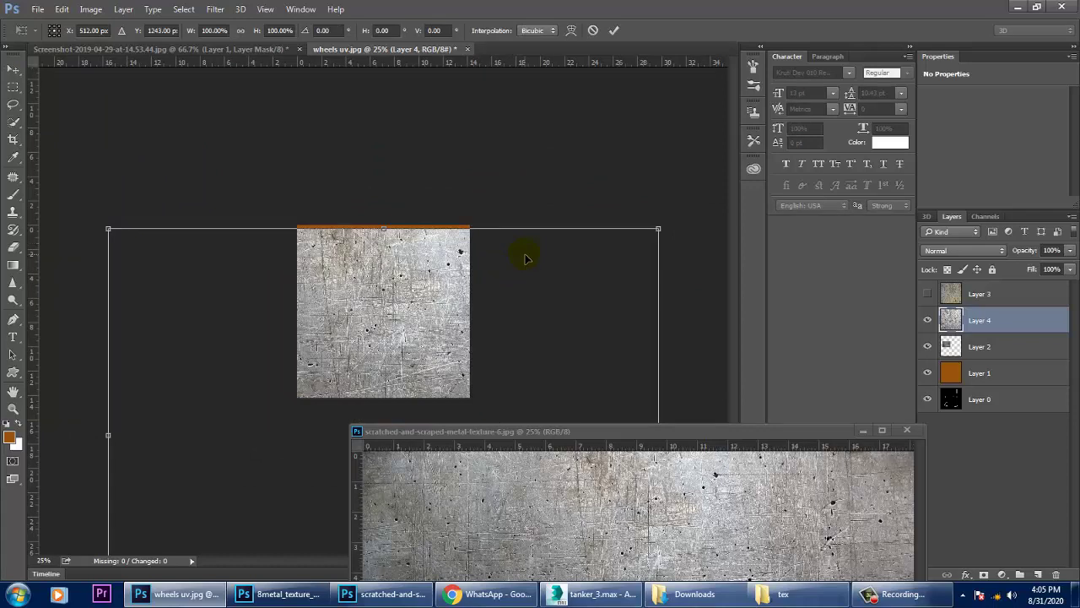
left_click_drag(658, 229, 362, 276, "alt+shift")
key("ctrl+plus")
key("ctrl+plus")
key("ctrl+plus")
key("ctrl+plus")
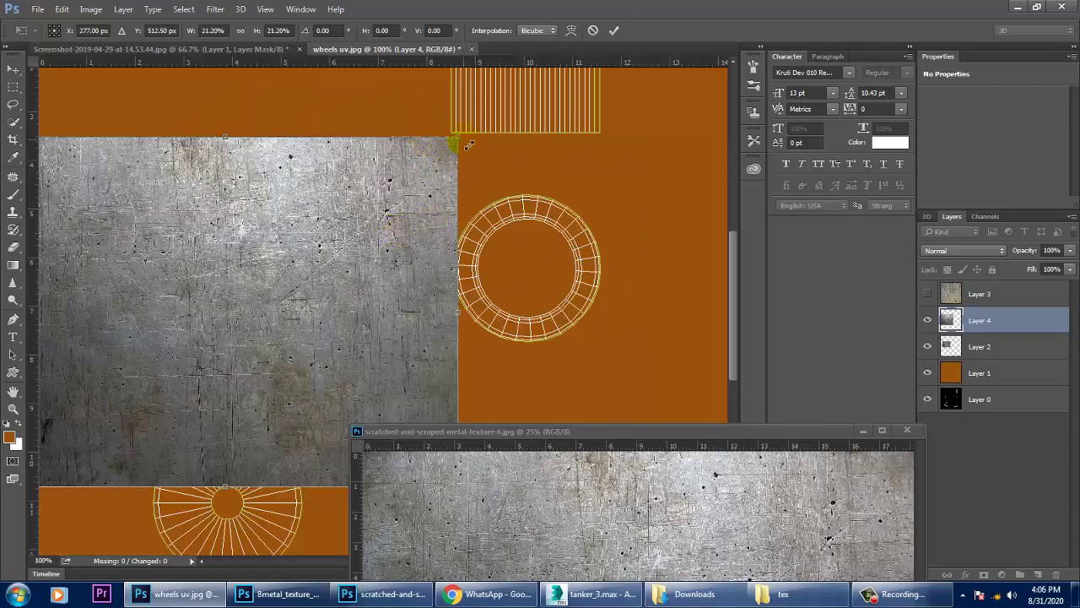
left_click_drag(468, 145, 411, 165, "alt+shift")
left_click_drag(336, 284, 346, 238)
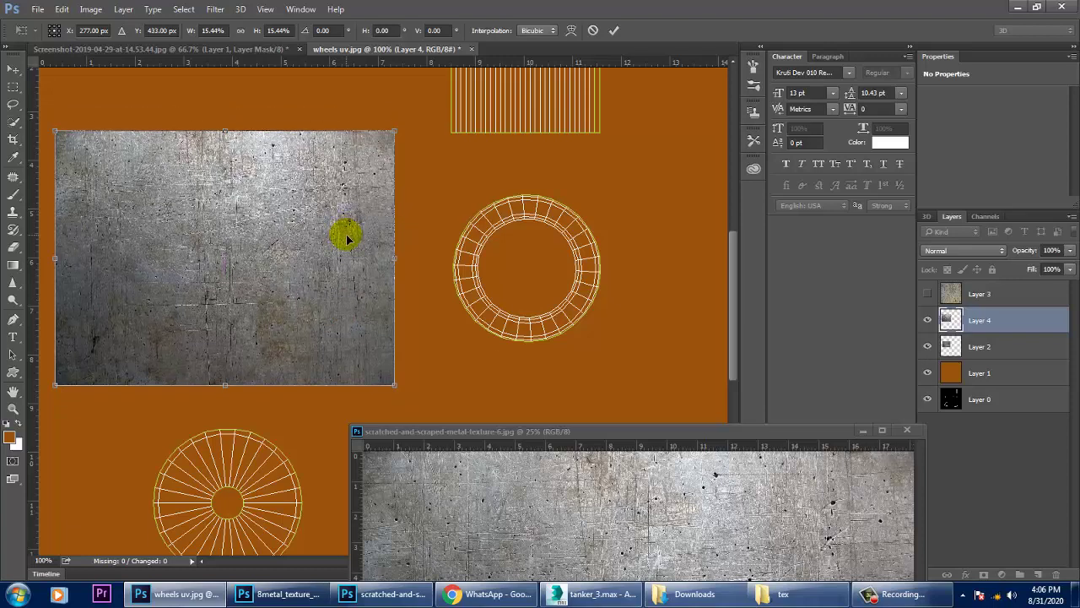
key("Return")
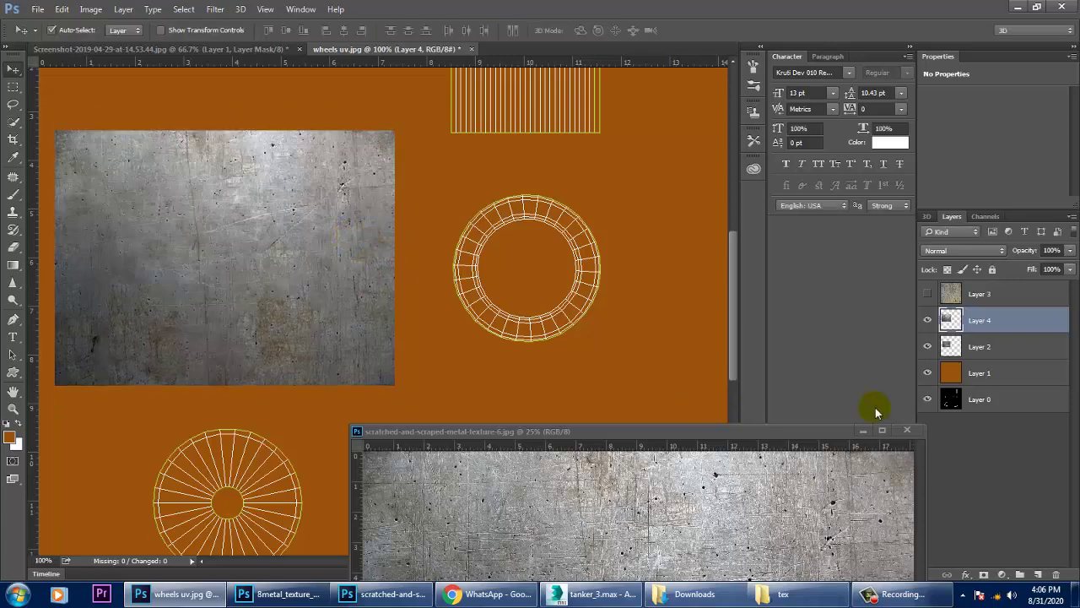
- Cycle through blend modes for the scratched metal on Layer 4 and set it to Hard Light
left_click(979, 253)
left_click(975, 270)
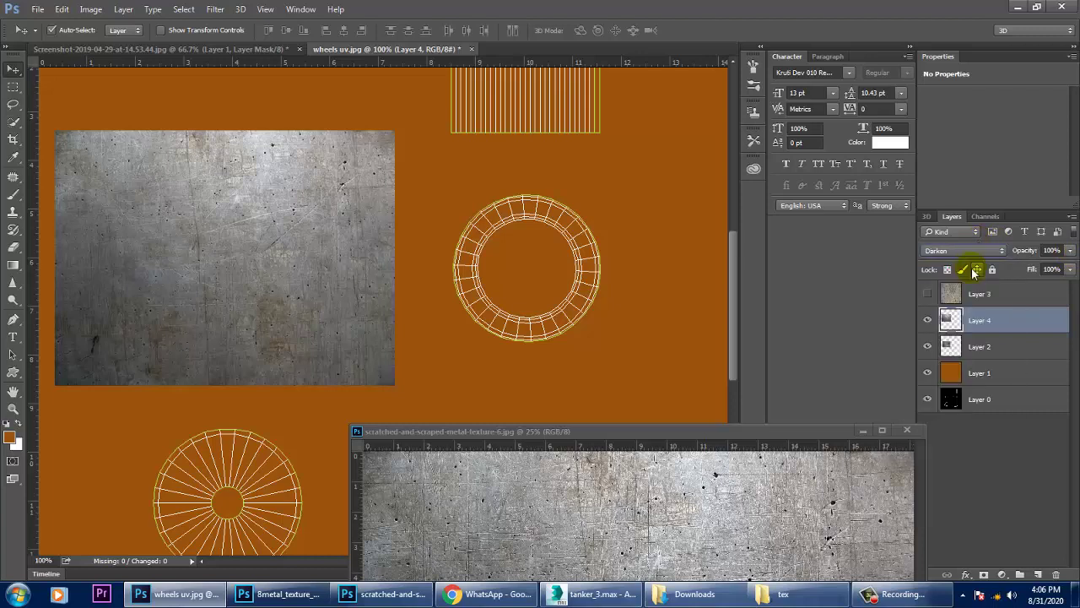
key("Down")
key("Down")
key("Down")
key("Down")
key("Down")
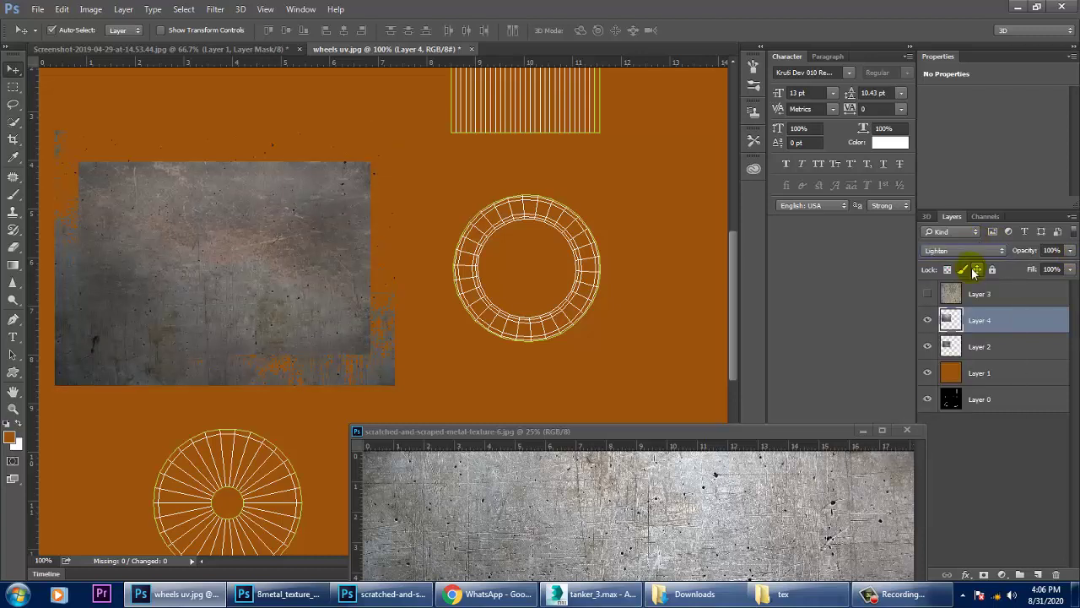
key("Down")
key("Down")
key("Down")
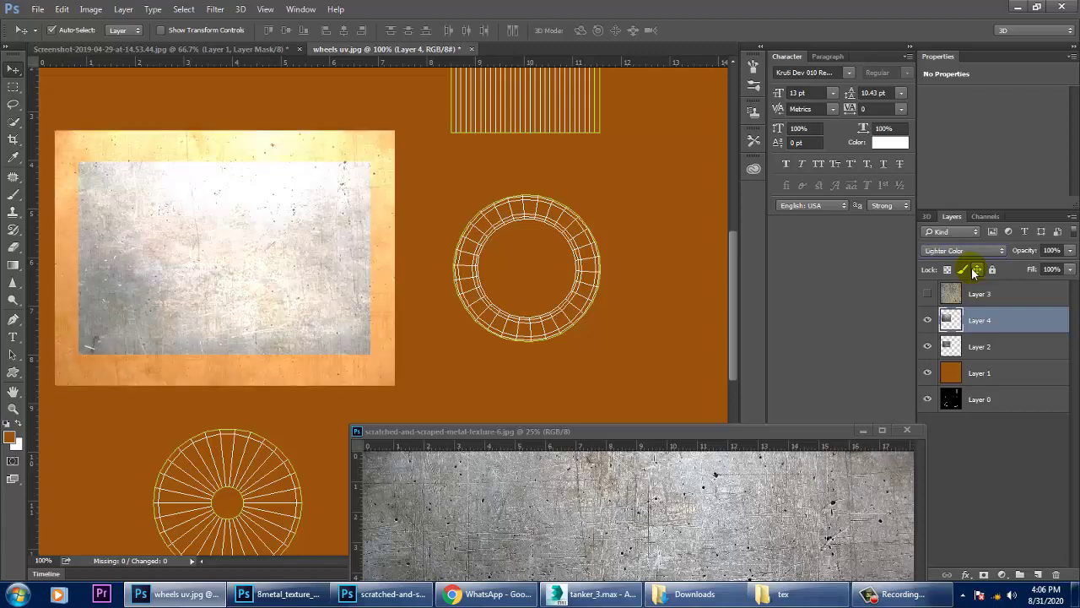
key("Down")
key("Down")
key("Down")
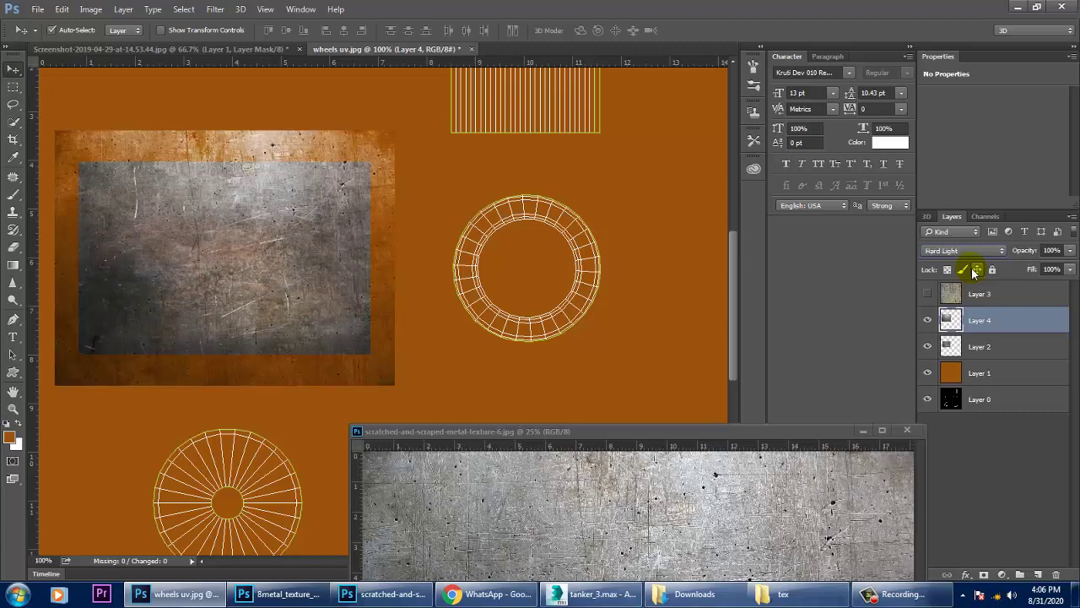
key("Down")
key("Down")
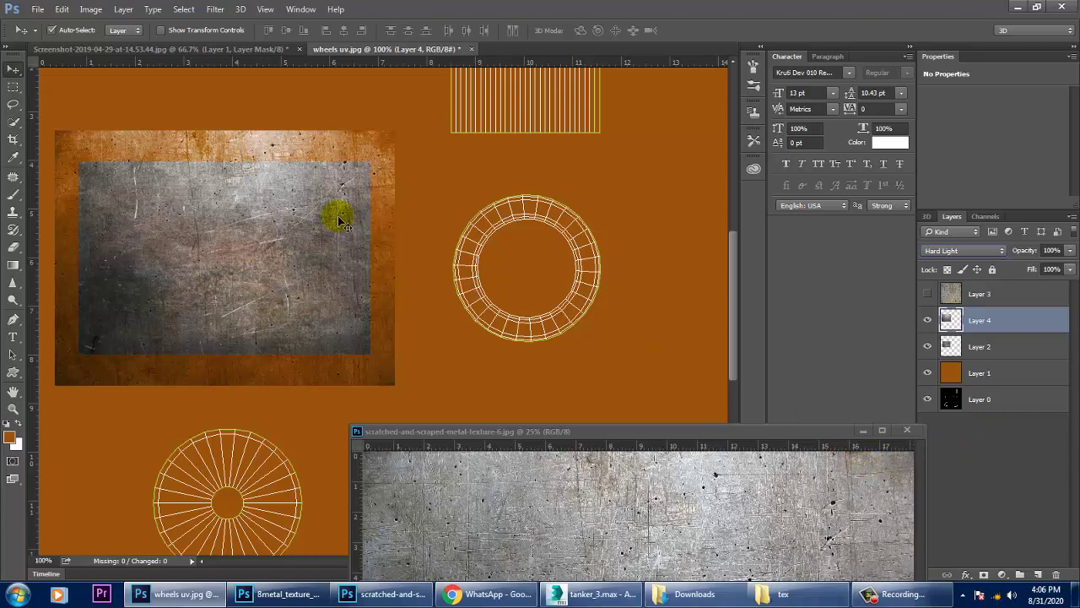
- Examine how the stacked wheel textures blend by toggling the visibility of Layer 4 and Layer 2
left_click(1069, 250)
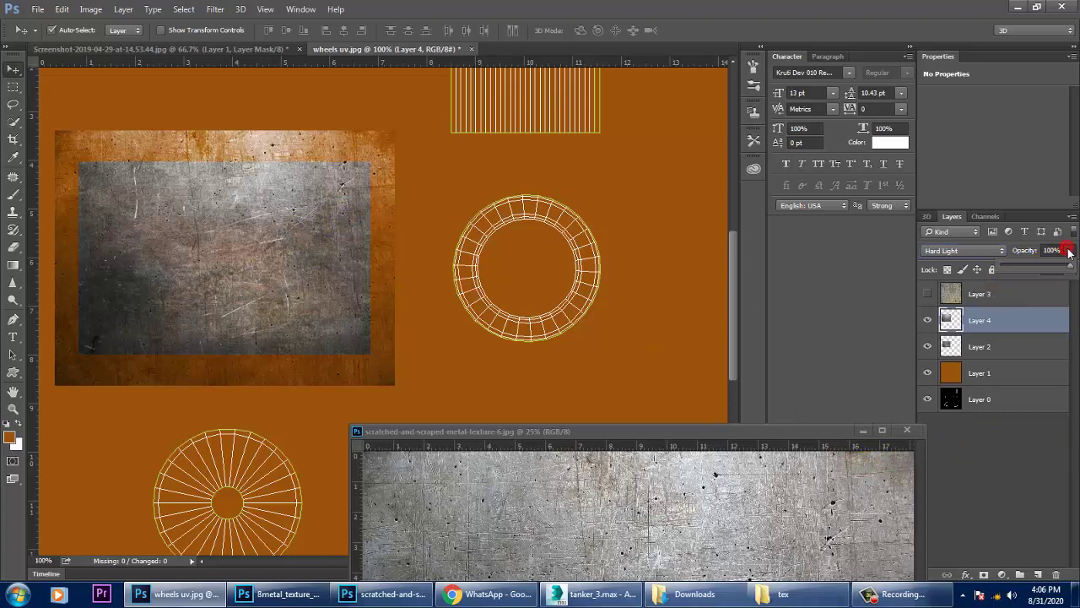
left_click(927, 294)
left_click(928, 295)
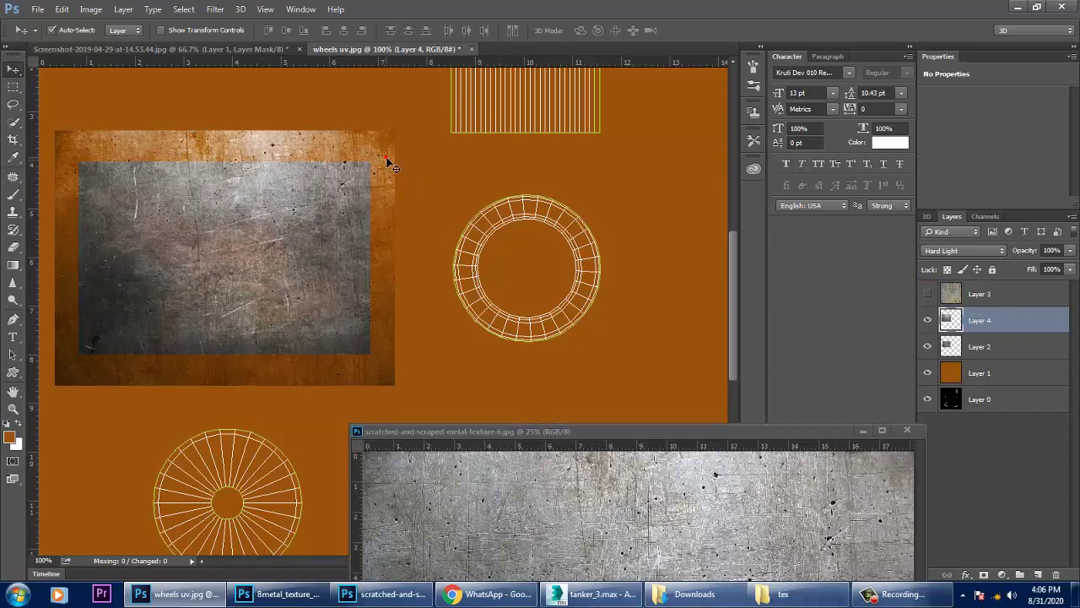
left_click(928, 320)
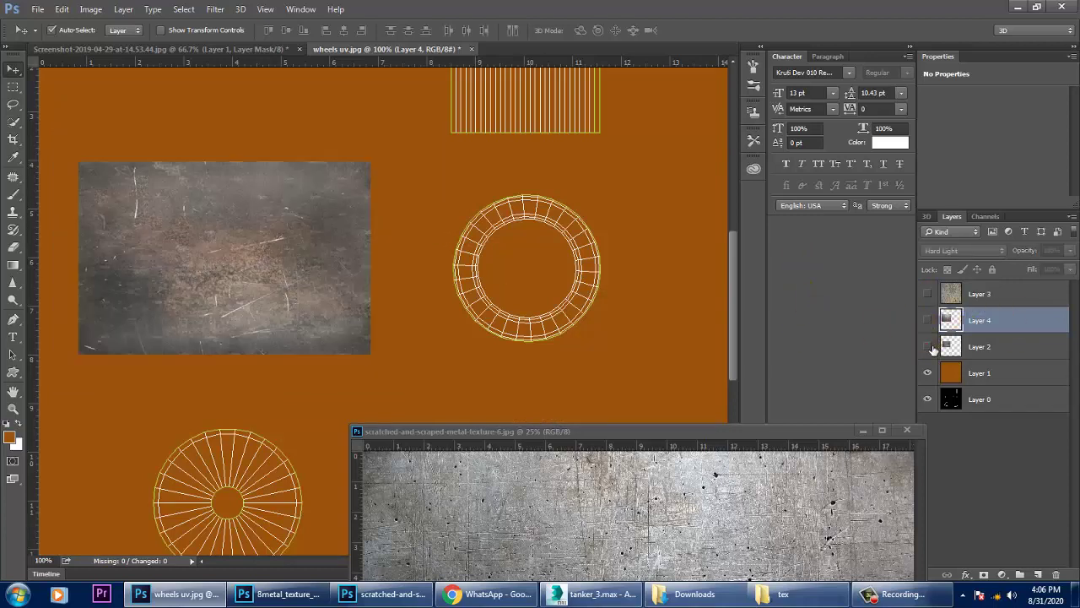
left_click(928, 347)
left_click(928, 347)
left_click(928, 346)
left_click(928, 346)
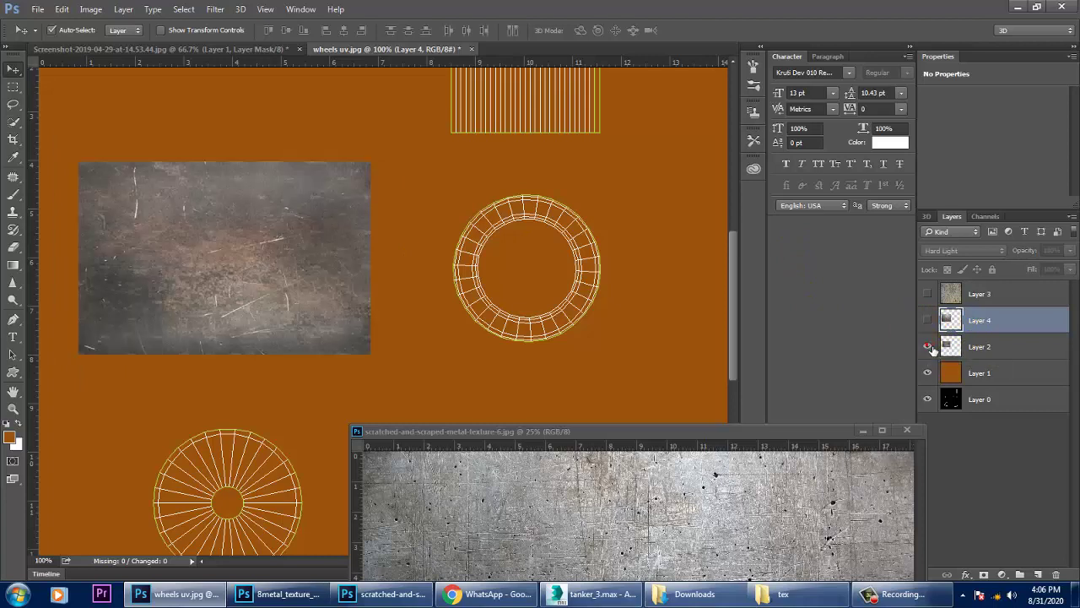
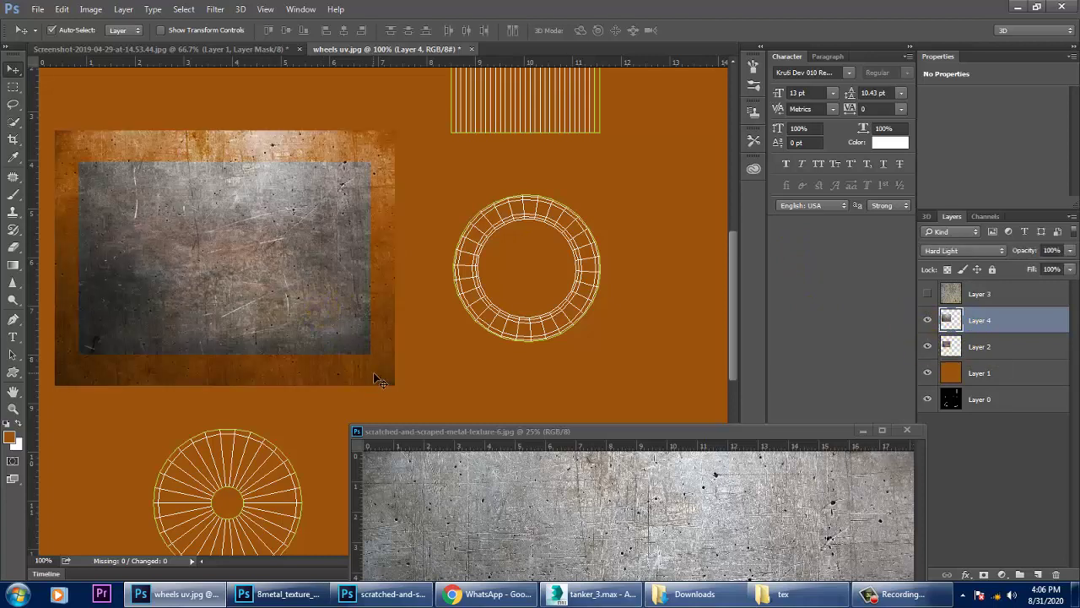
- Show and select the rusty metal texture on Layer 3 and start free-transforming it with its bounding box in view
left_click(928, 293)
left_click(309, 329)
key("ctrl+minus")
key("ctrl+minus")
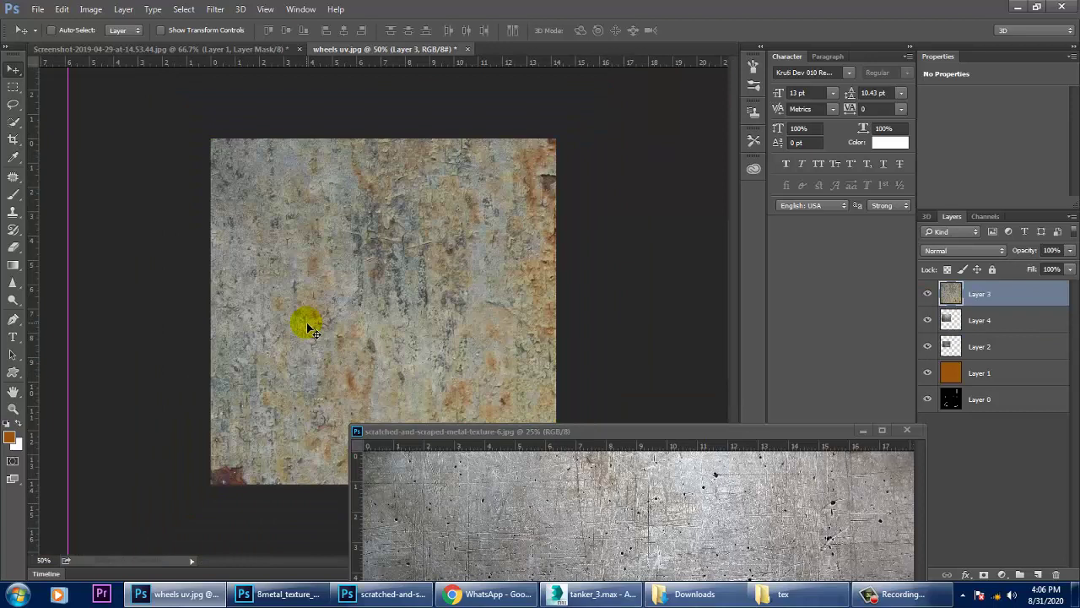
key("ctrl+t")
key("ctrl+minus")
key("ctrl+minus")
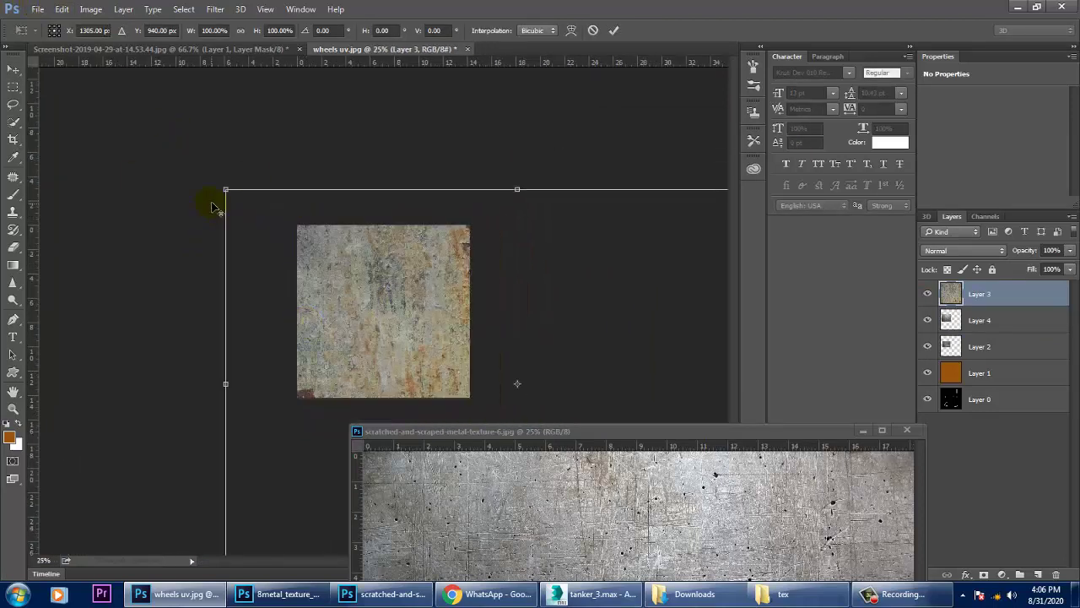
- Scale the rusty texture on Layer 3 to about 13.3% and position it over the grey metal patch
left_click_drag(226, 194, 435, 331, "alt+shift")
left_click_drag(476, 362, 315, 264)
left_click_drag(444, 344, 395, 312)
key("ctrl+plus")
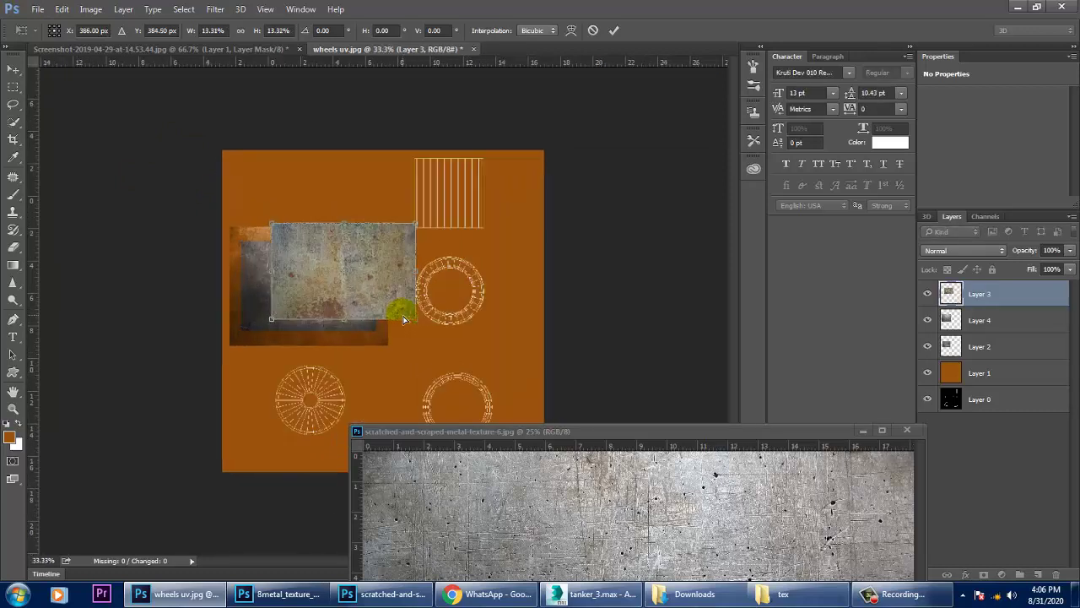
key("ctrl+plus")
key("ctrl+plus")
left_click_drag(360, 261, 301, 280)
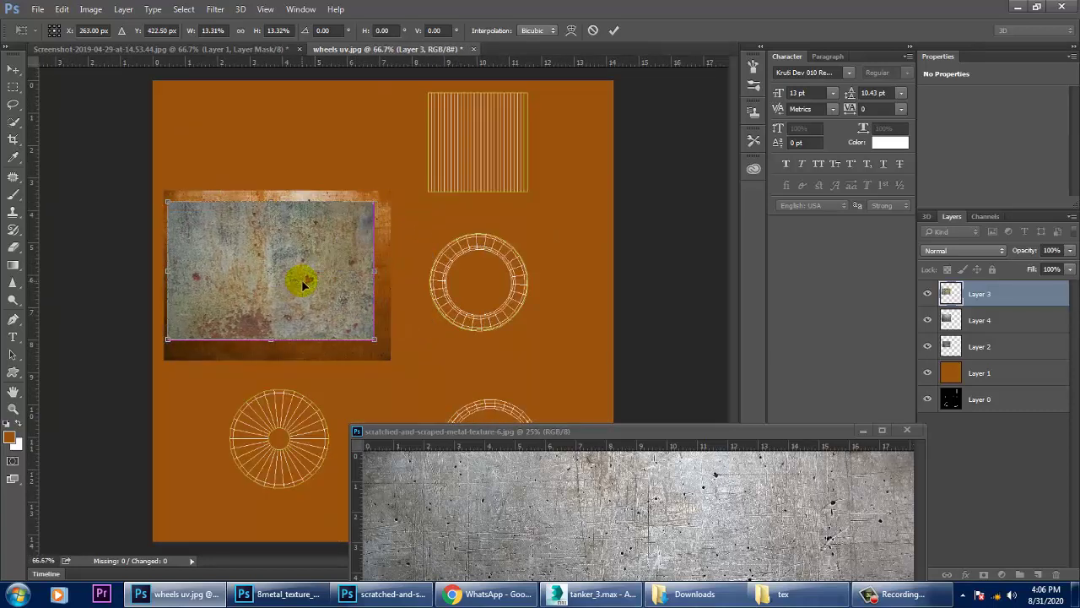
- Commit the transform and set Layer 3's blend mode to Lighten
left_click(960, 250)
left_click(960, 251)
left_click(956, 270)
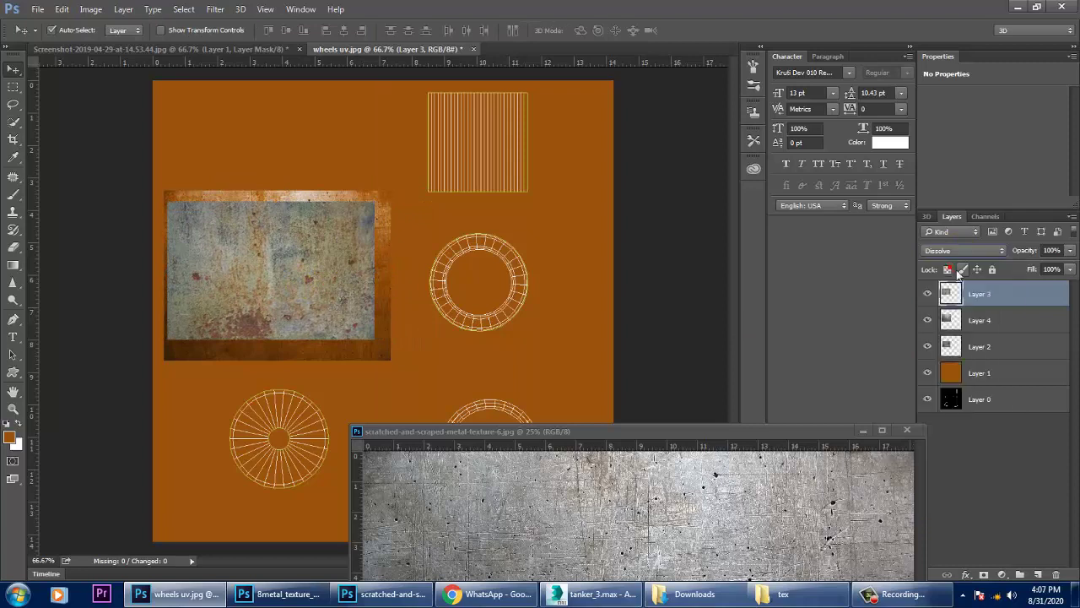
key("Down")
key("Down")
key("Down")
key("Down")
key("Down")
key("Down")
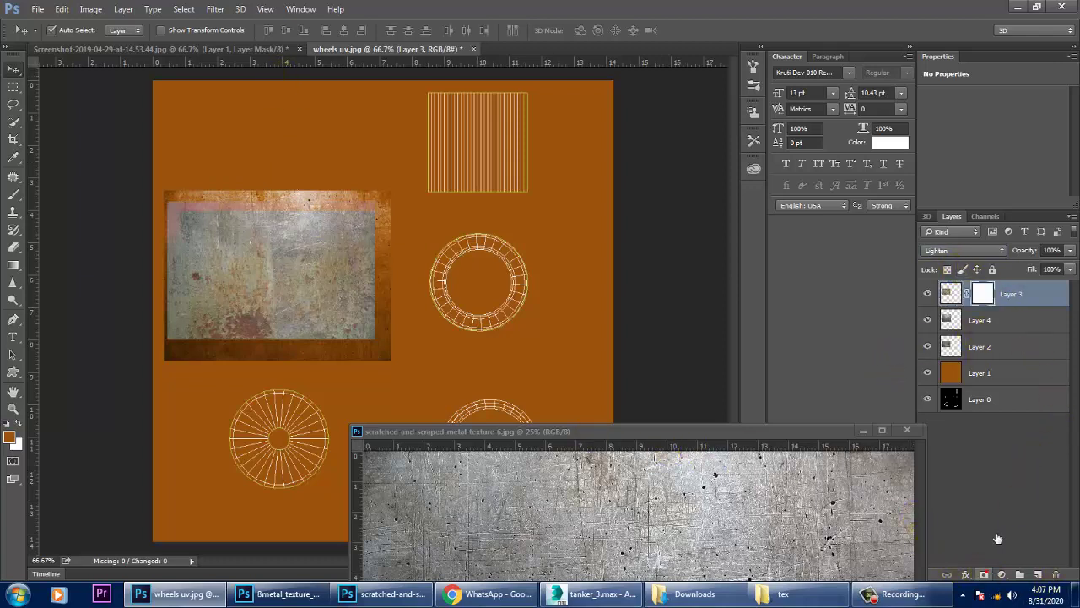
- Add a layer mask to Layer 3 and brush black along the rust texture's edges to blend them into the metal
left_click(986, 575)
left_click(13, 193)
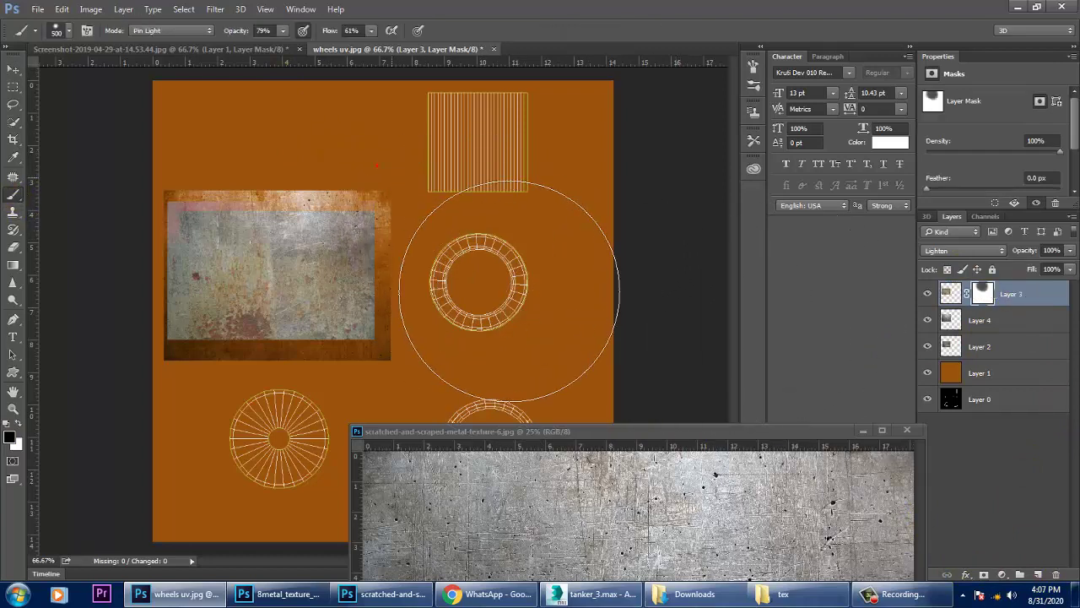
left_click(110, 144)
left_click(127, 157)
mouse_move(279, 247)
left_mouse_down()
mouse_move(561, 299)
mouse_move(544, 465)
mouse_move(362, 579)
left_mouse_up()
left_click_drag(196, 428, 199, 410)
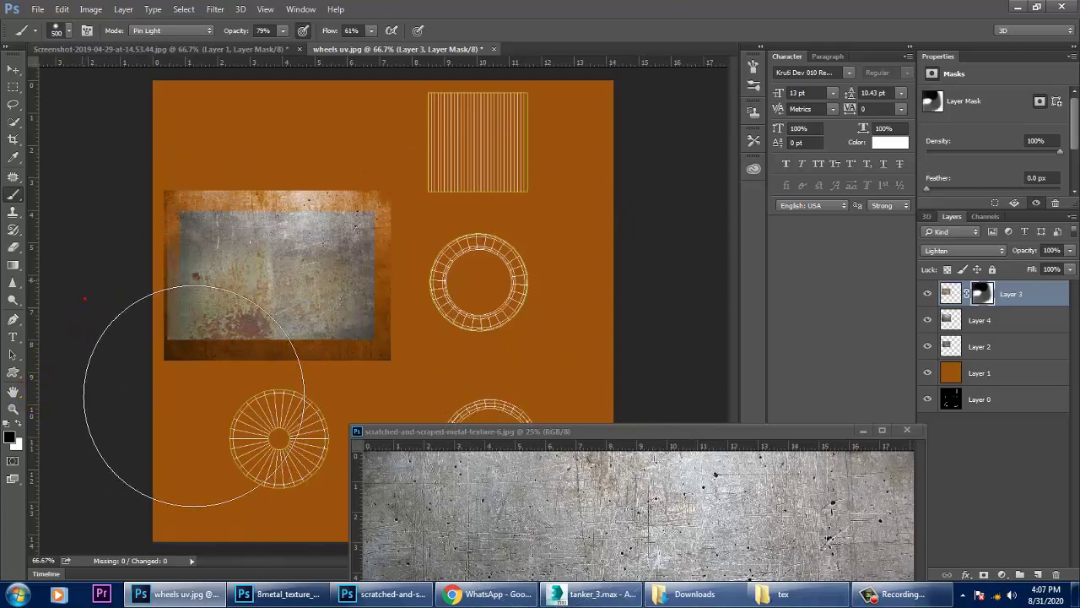
left_click_drag(354, 330, 289, 241)
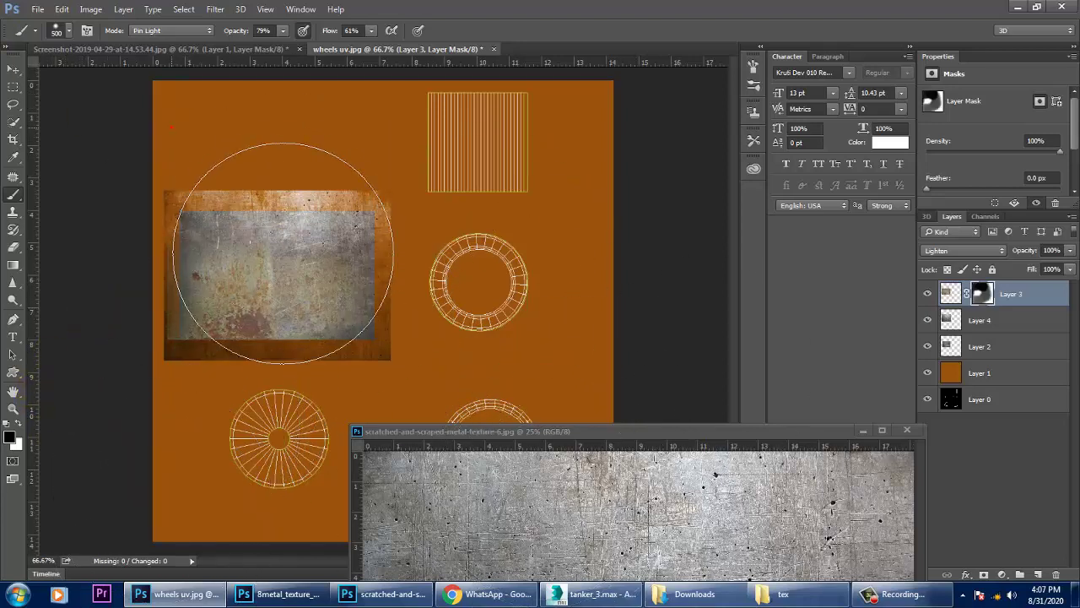
- Duplicate Layers 3, 4 and 2 together over the middle ring UV, and copy that set over the lower ring UV
left_click(13, 67)
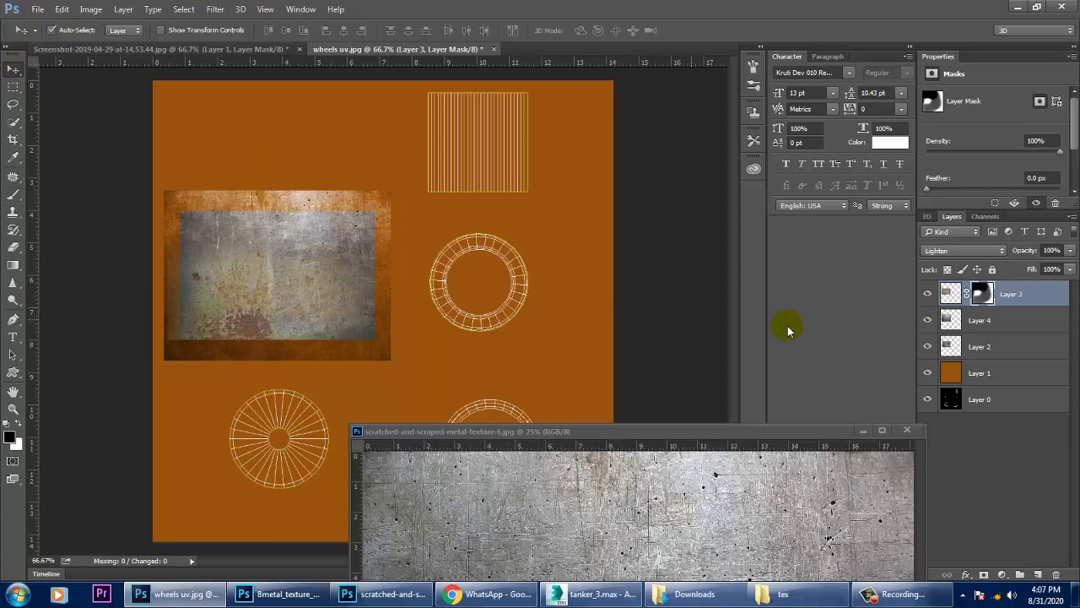
left_click(983, 341, "shift")
left_click_drag(302, 306, 517, 313, "alt")
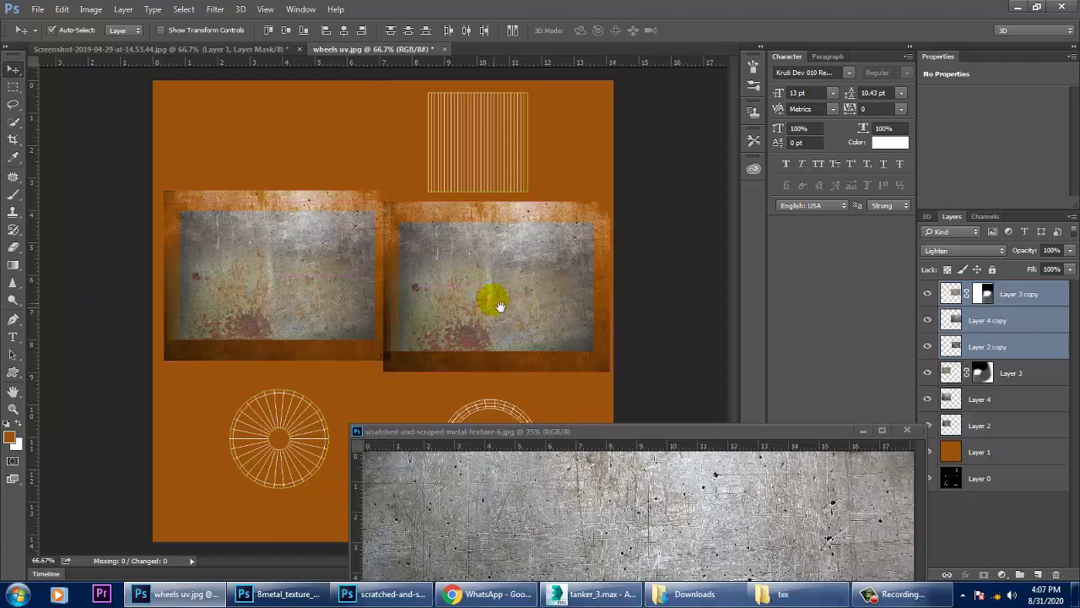
left_click(874, 435)
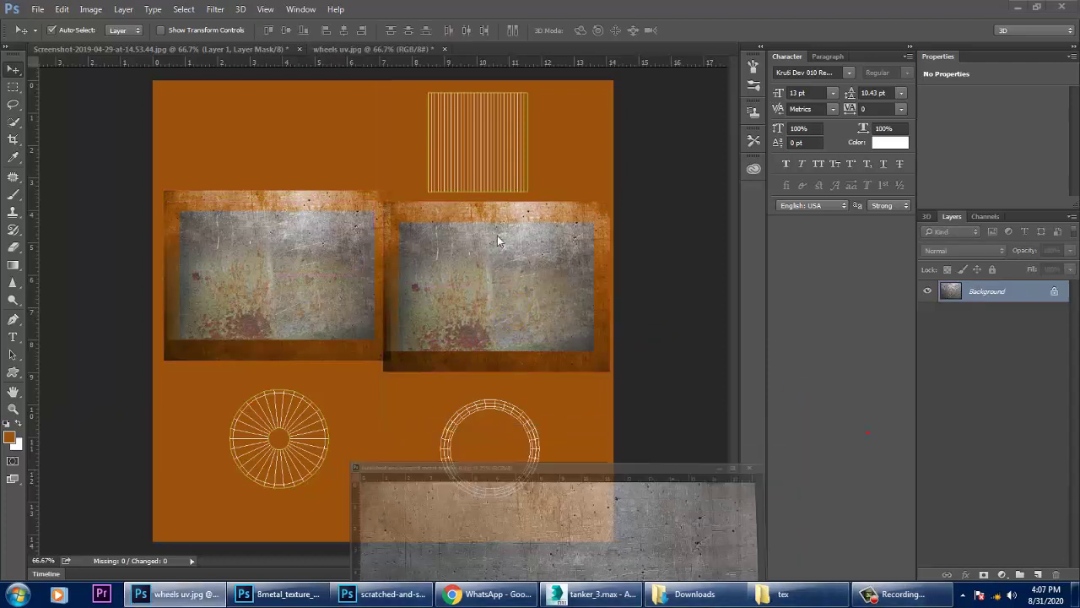
left_click_drag(511, 309, 523, 472, "alt")
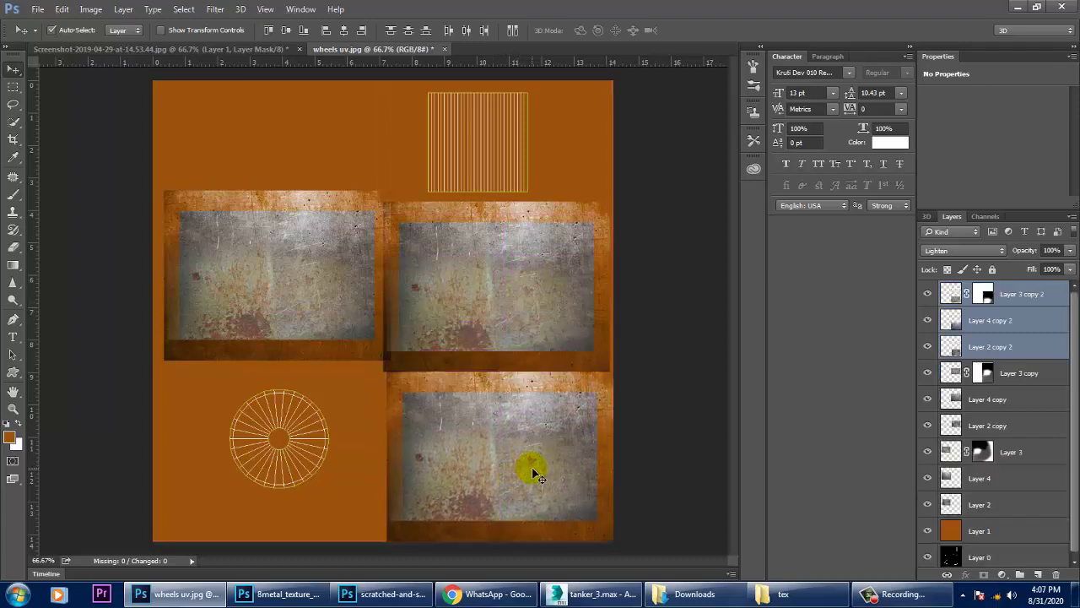
- Flip the lower-ring texture copy horizontally and duplicate the flipped set over the spoked disc UV
key("ctrl+t")
right_click(532, 471)
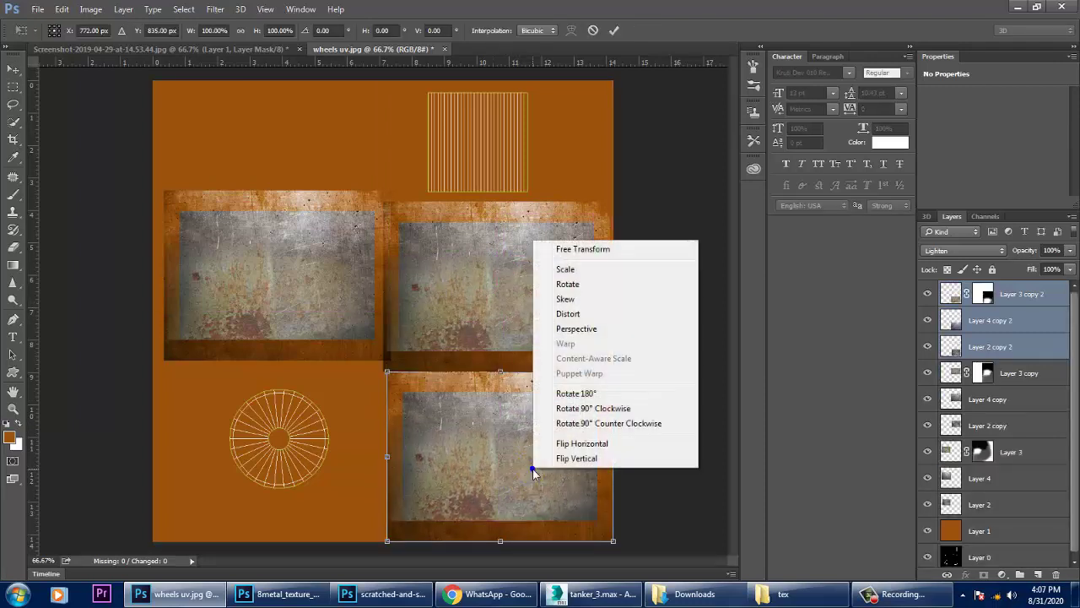
left_click(606, 443)
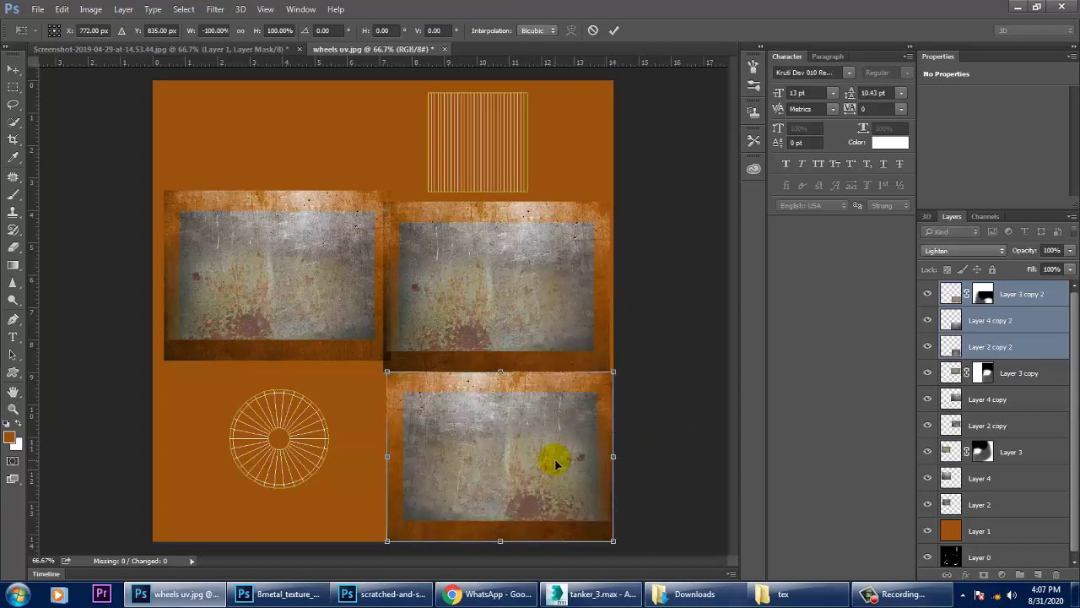
left_click_drag(545, 470, 287, 455, "alt")
key("Return")
key("ctrl+j")
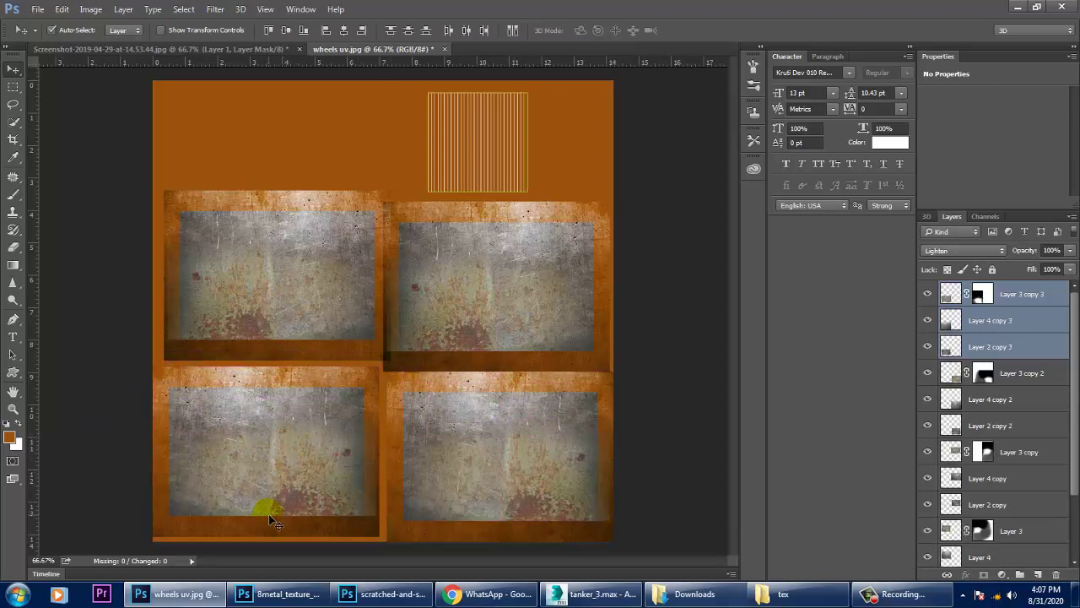
- Duplicate Layer 4 copy 3 and Layer 2 copy 3 and place the copies over the striped rectangular UV
left_click(459, 430)
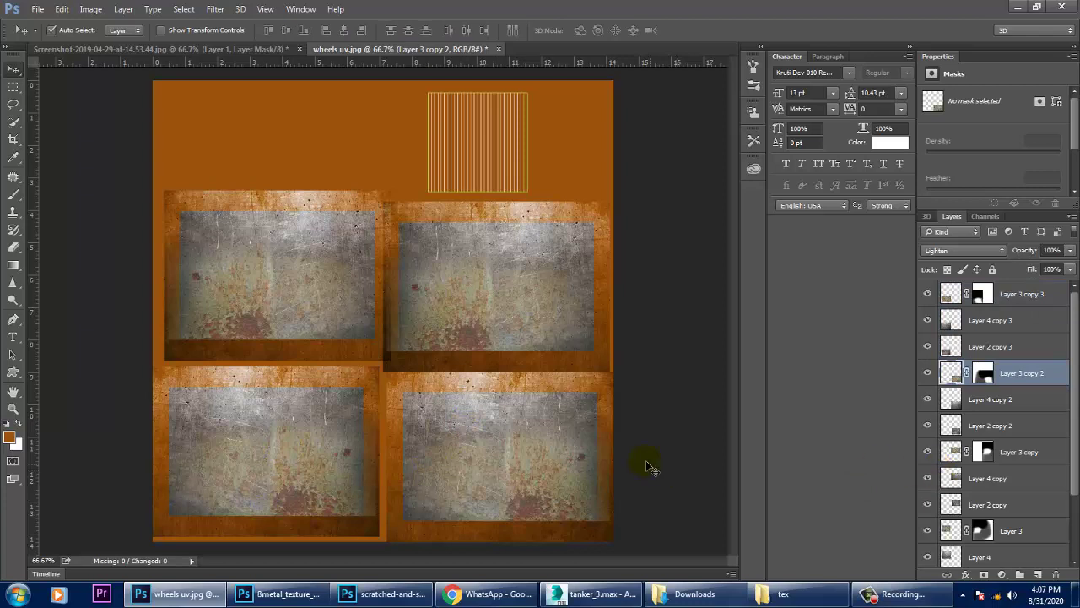
left_click(995, 326)
left_click(1002, 348, "shift")
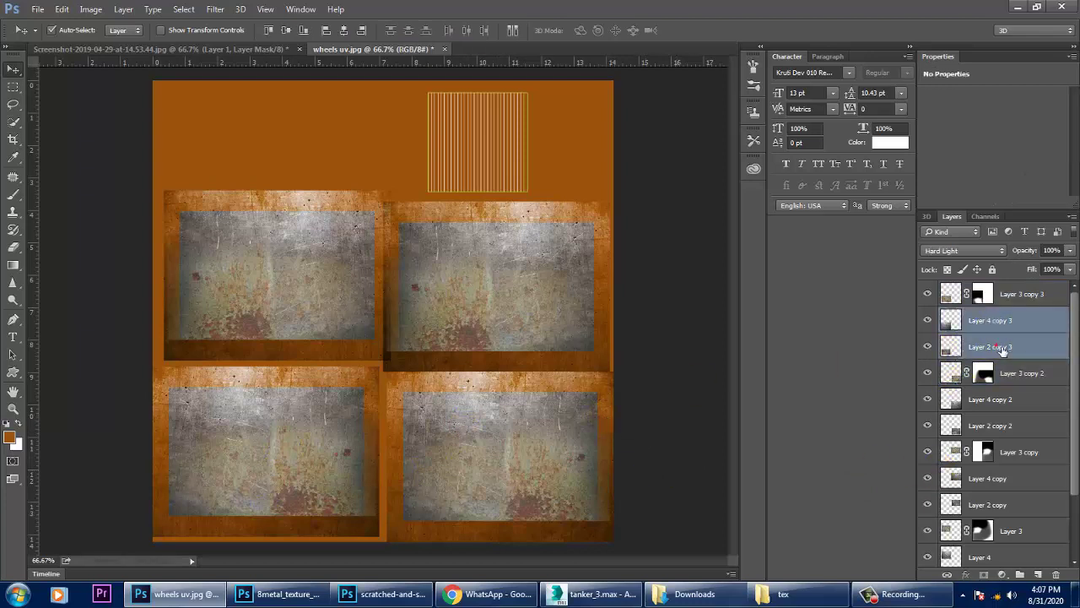
key("ctrl+j")
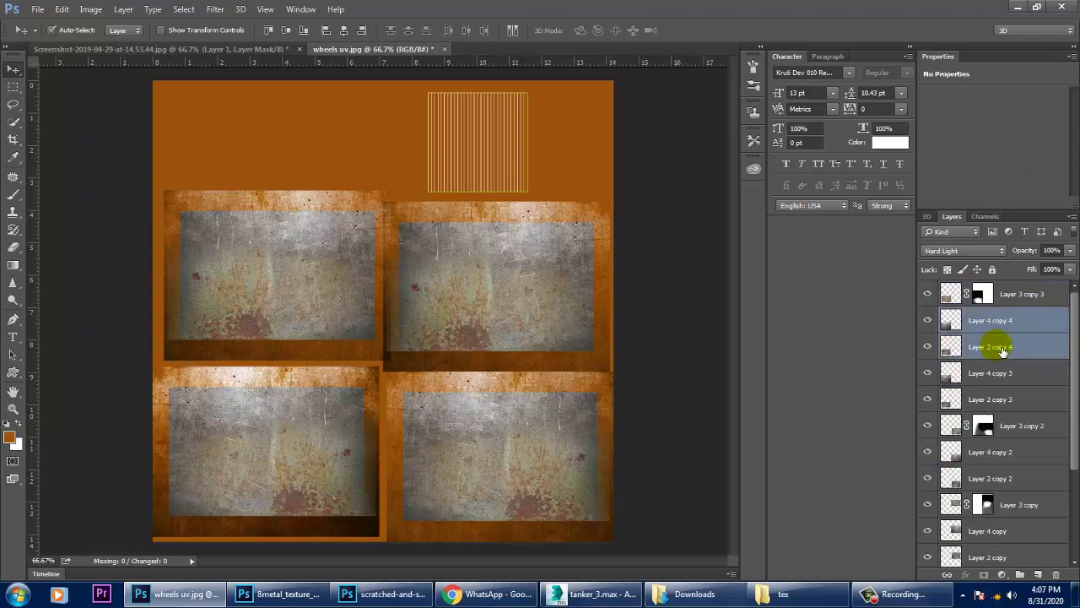
left_click_drag(355, 387, 577, 103)
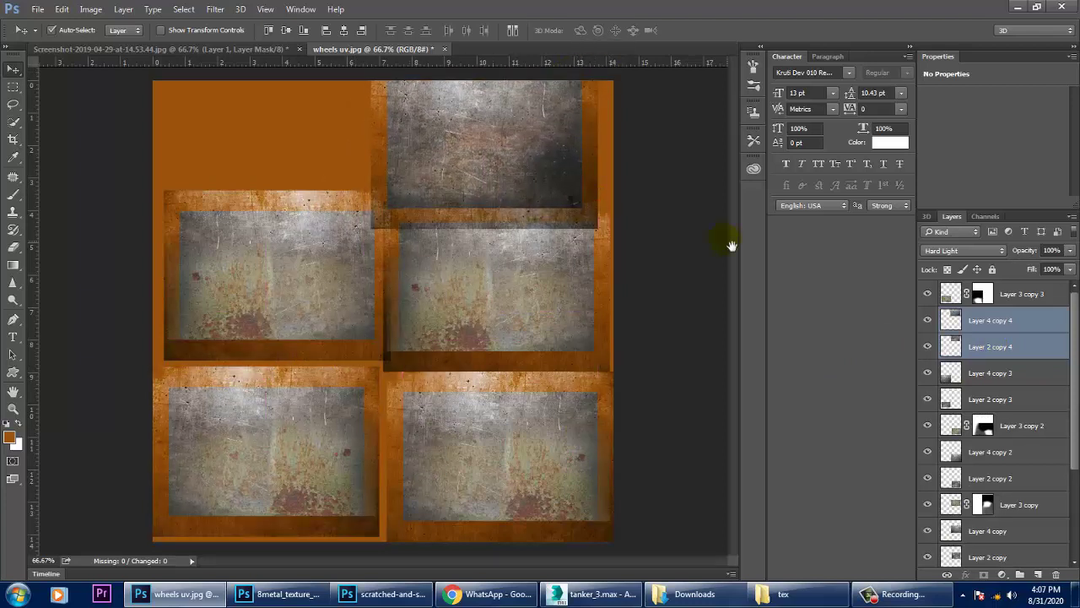
mouse_move(511, 162)
left_mouse_down()
mouse_move(510, 99)
mouse_move(504, 159)
left_mouse_up()
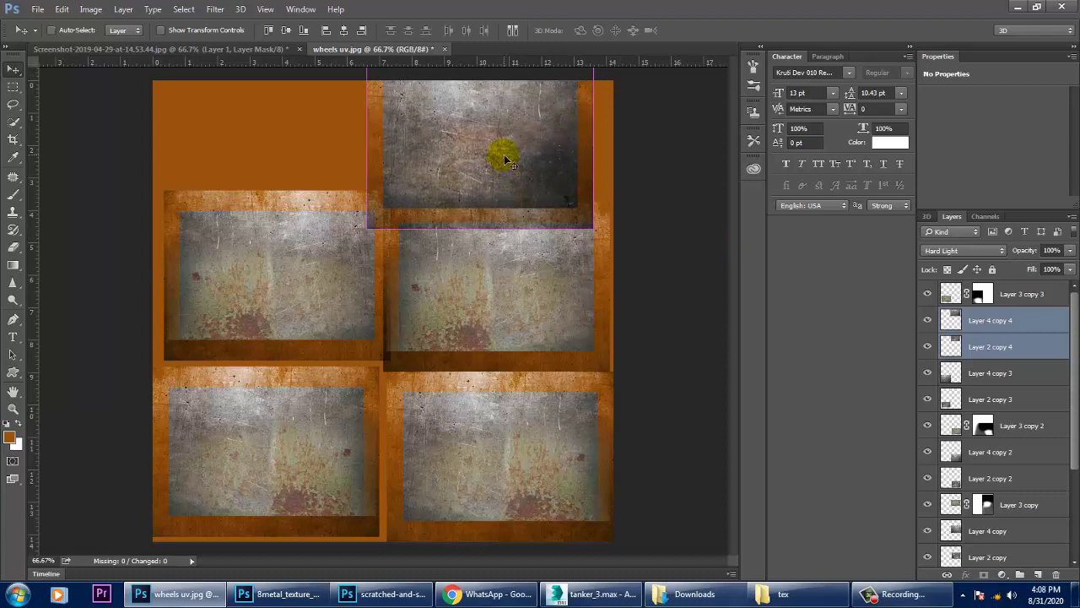
- Scale down the metal texture copies covering the striped rectangular UV
key("ctrl+t")
left_click_drag(592, 229, 546, 191)
key("Return")
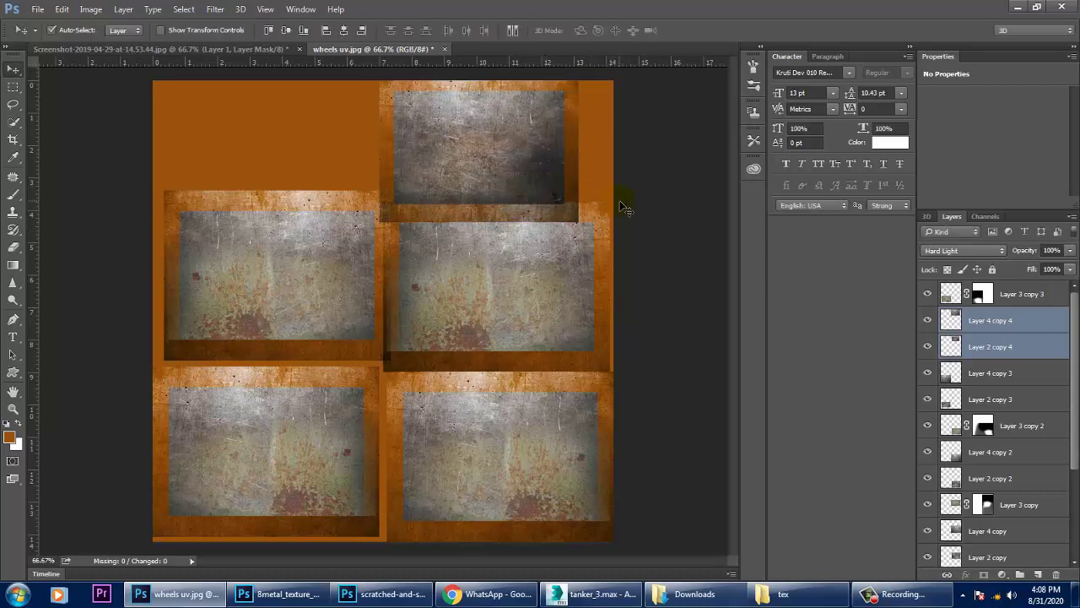
- Hide the orange fill on Layer 1 and the UV template on Layer 0
scroll(991, 470, "down", 3)
left_click(928, 528)
left_click(928, 553)
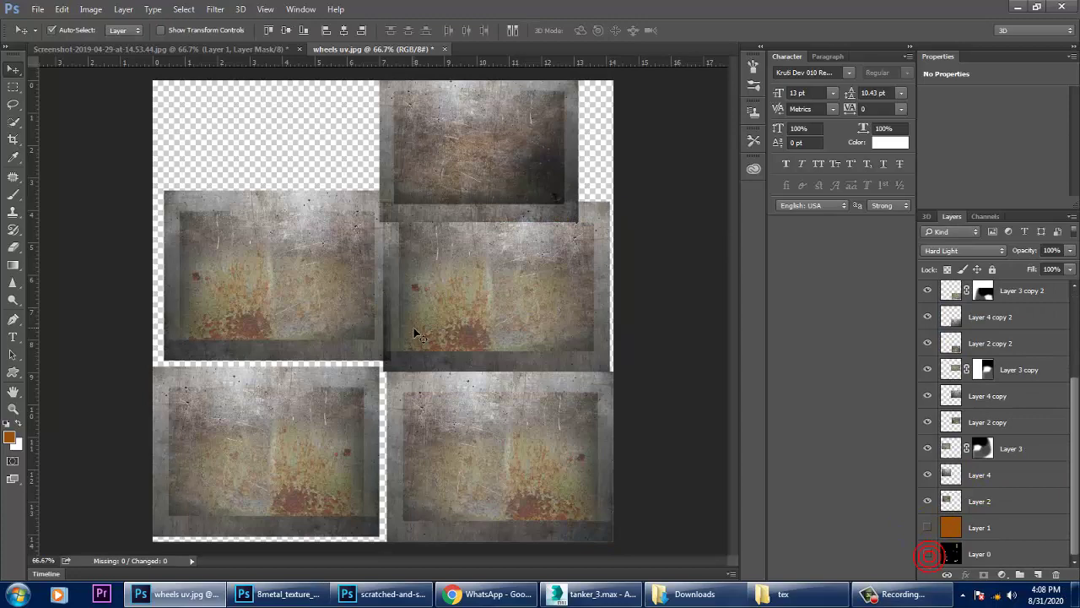
- Save the document as a layered Photoshop file named "wheel tex" in the tex folder
left_click(38, 16)
left_click(83, 157)
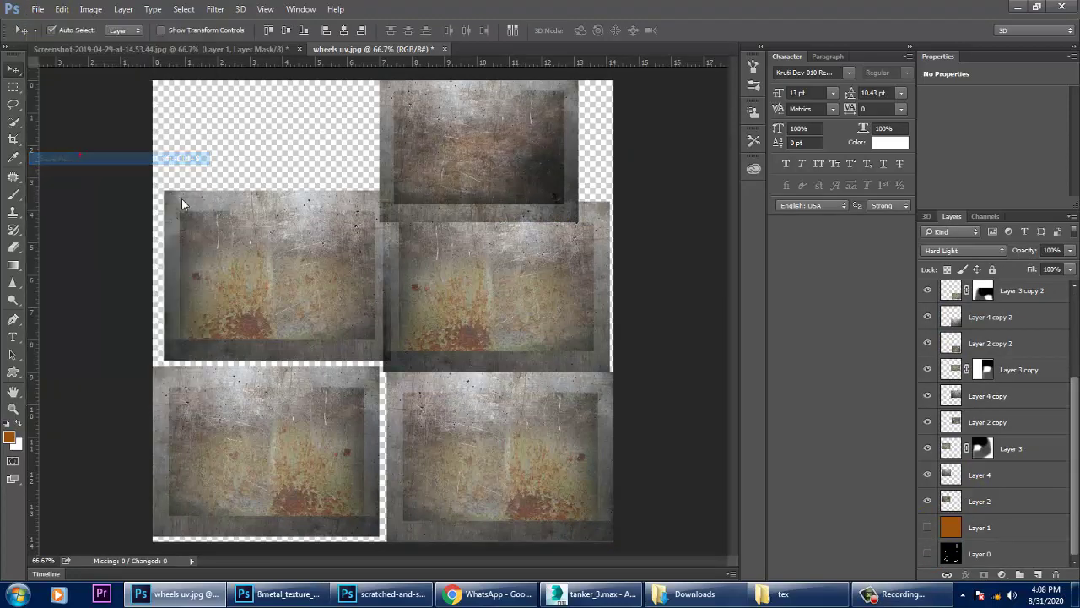
type("wheel tex")
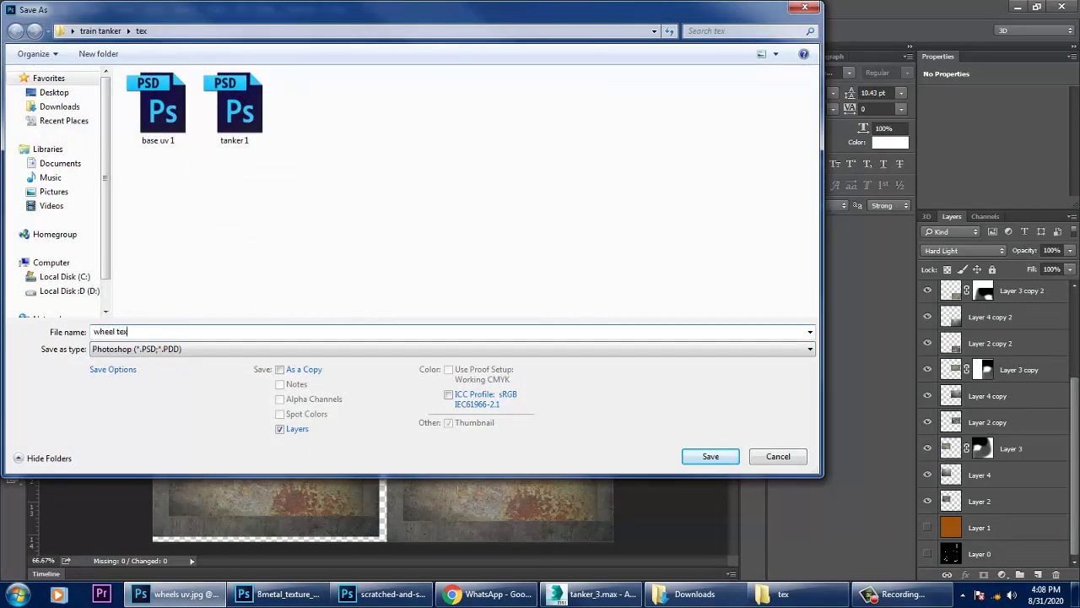
key("Tab")
key("Tab")
key("shift+Tab")
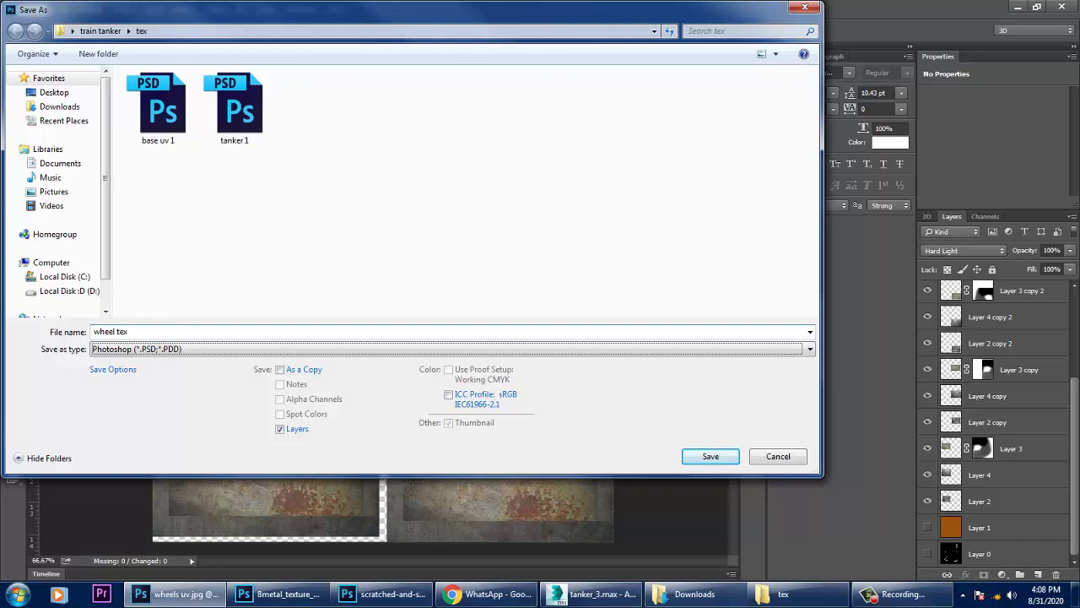
left_click(717, 455)
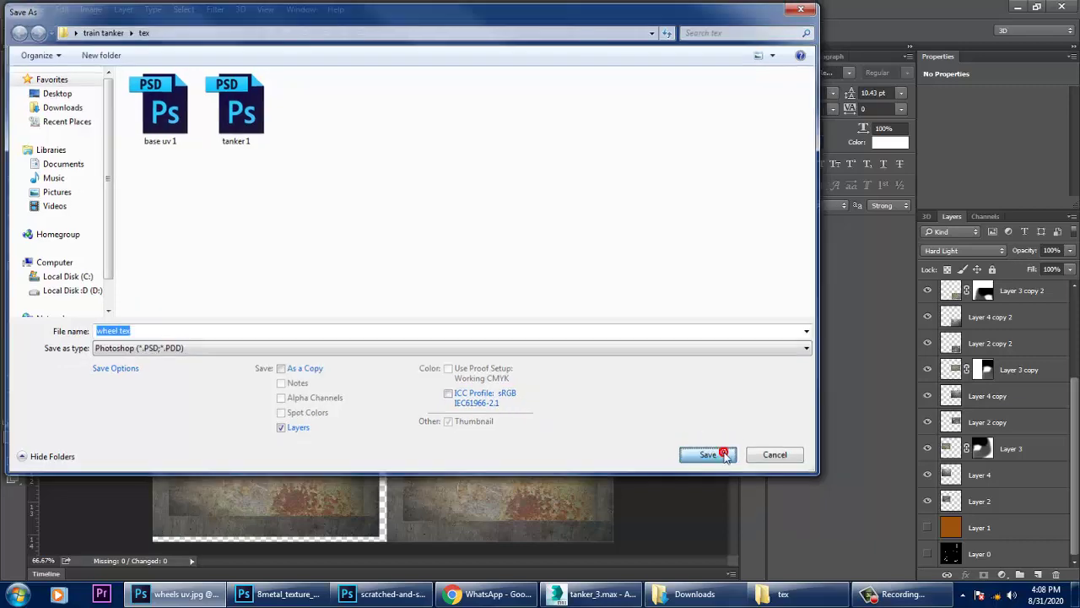
- Save a JPEG version named "wheel tex" in the tex folder at quality 12 (Maximum), Baseline ("Standard")
left_click(34, 9)
left_click(90, 160)
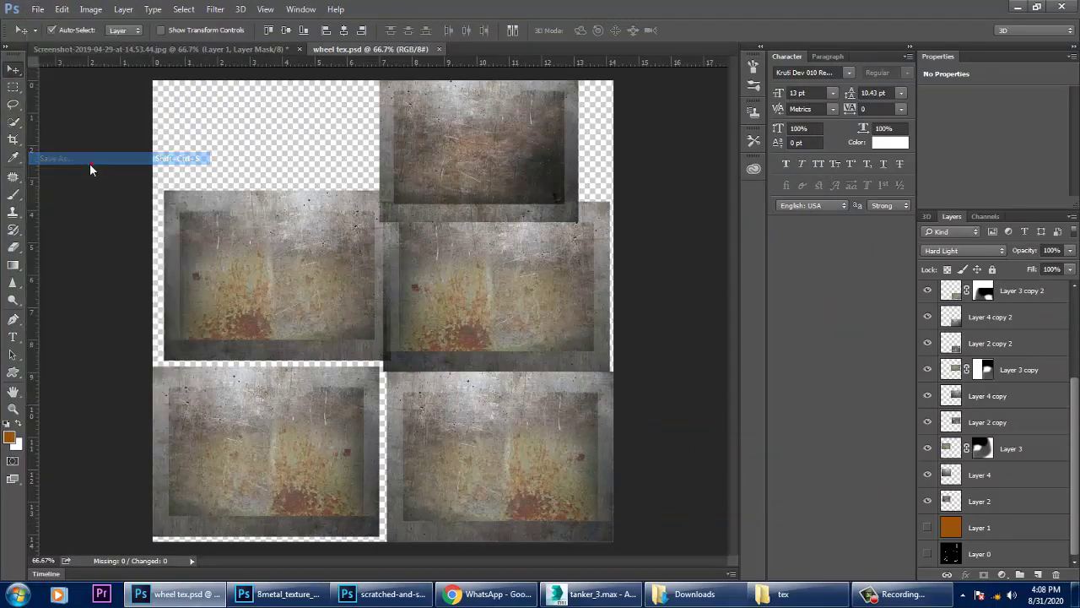
left_click(179, 347)
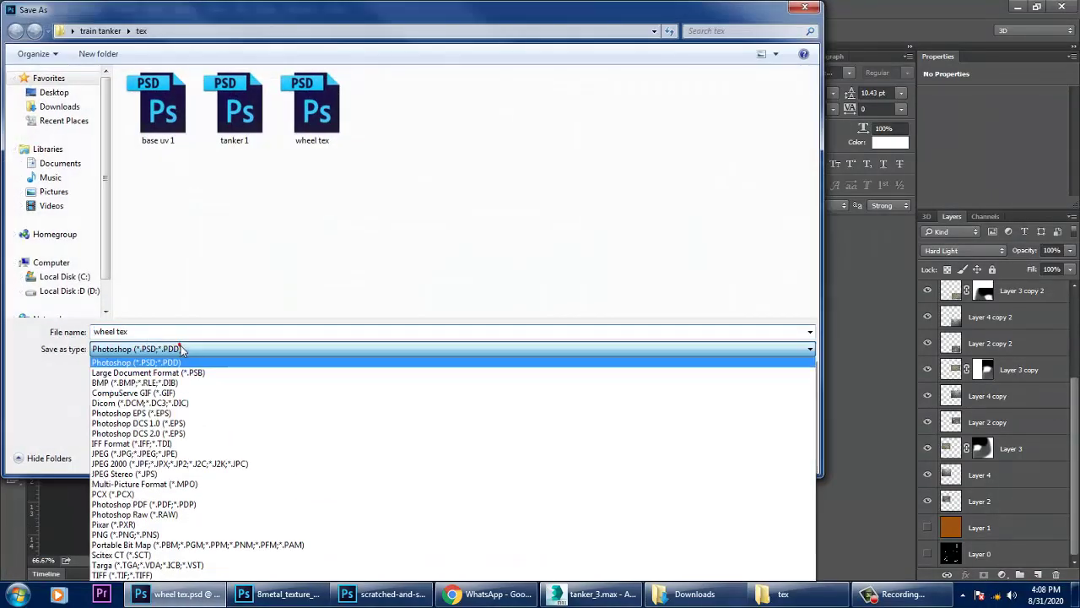
left_click(169, 453)
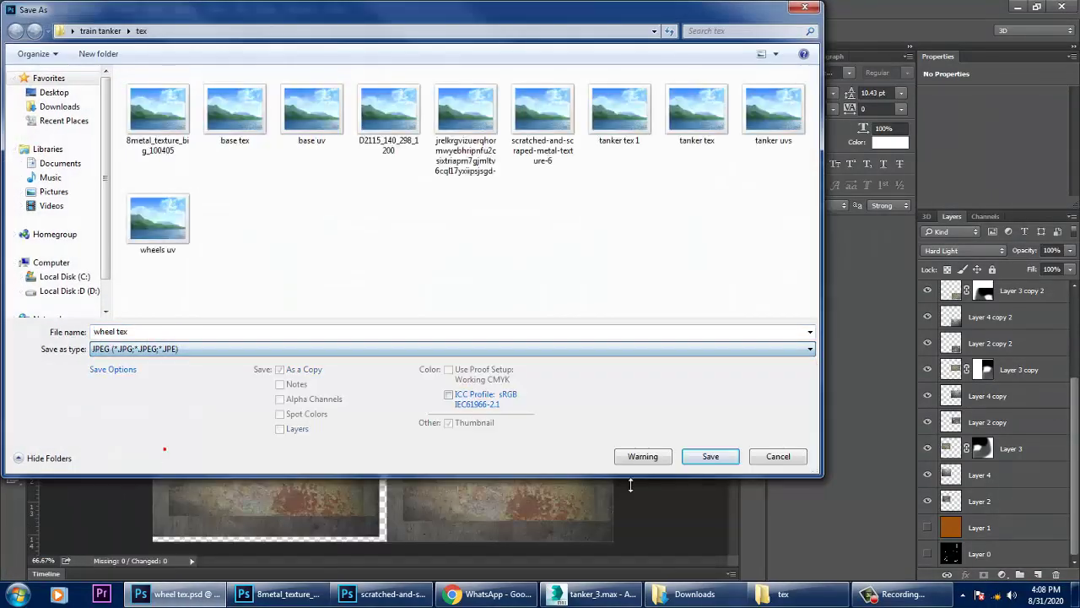
left_click(709, 457)
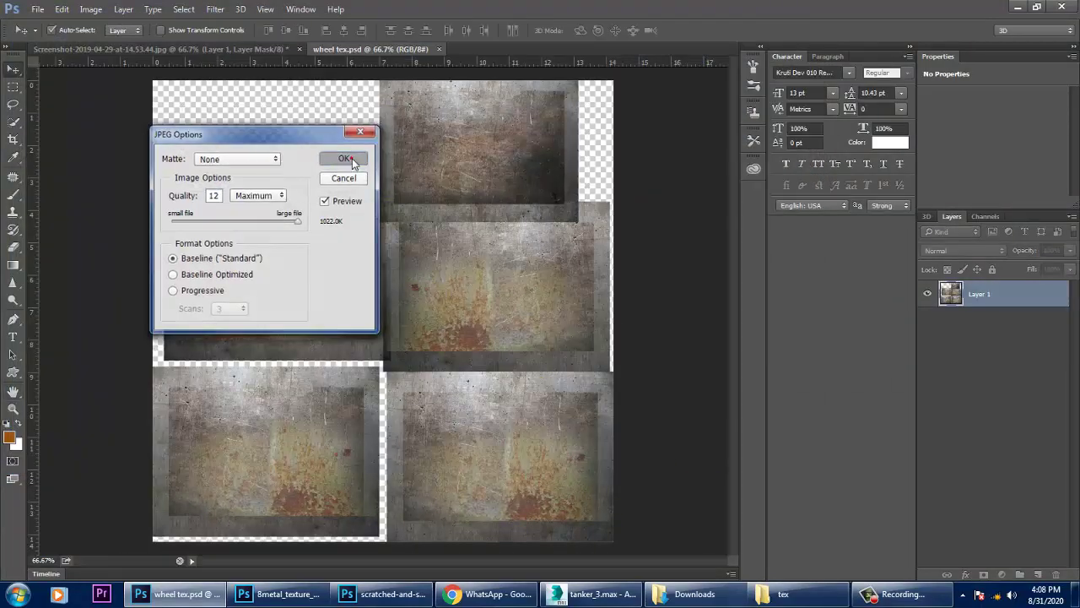
left_click(352, 160)
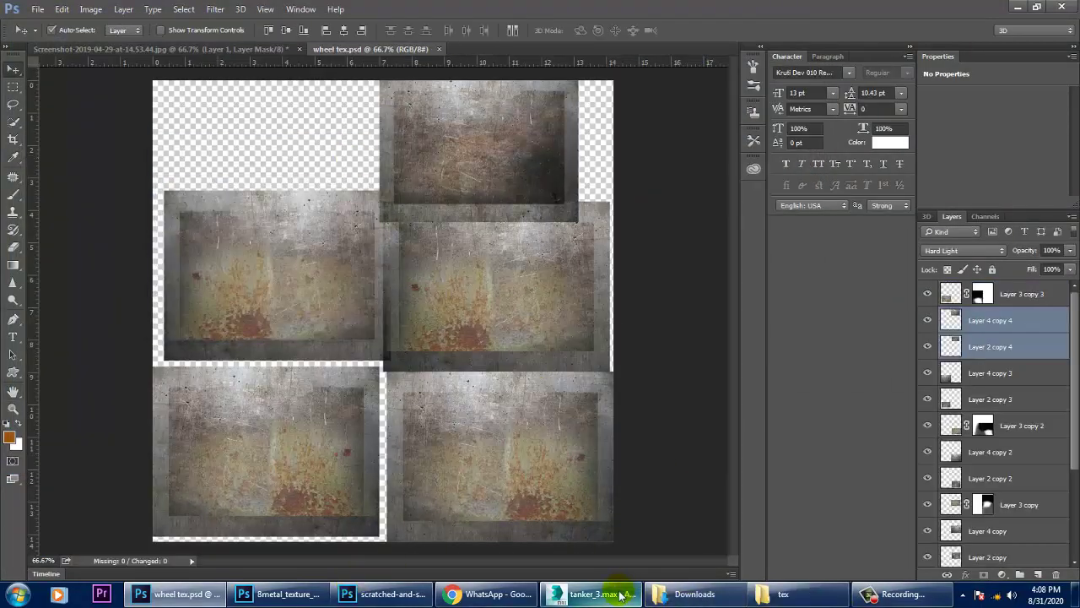
- Switch to 3ds Max, minimize the Slate Material Editor and leave the vertex level of the wheels' Unwrap UVW modifier
left_click(590, 593)
left_click(692, 51)
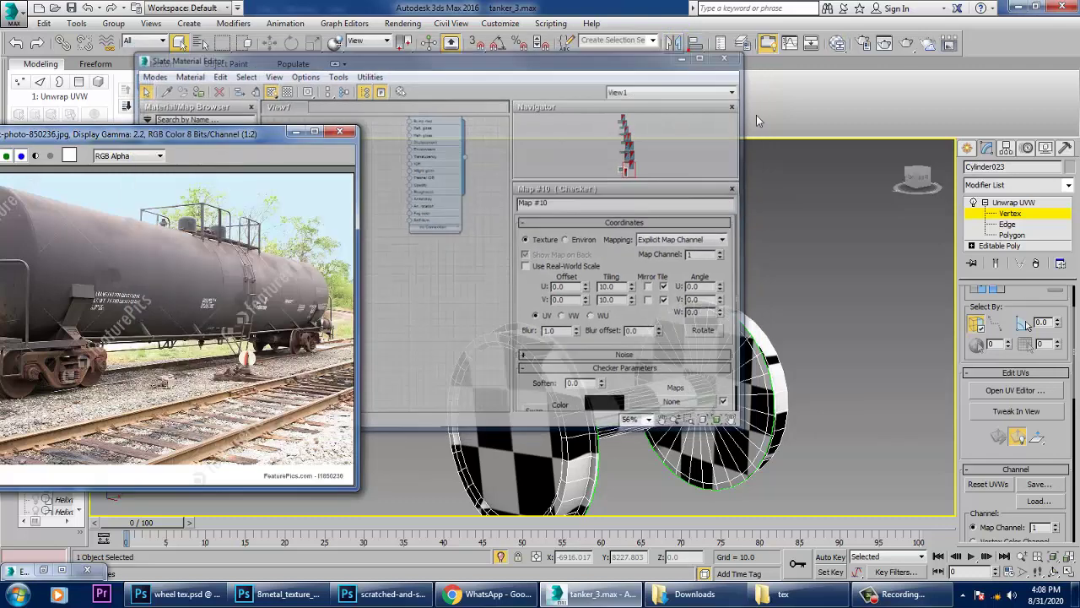
left_click(1013, 203)
middle_click_drag(563, 459, 565, 382, "alt")
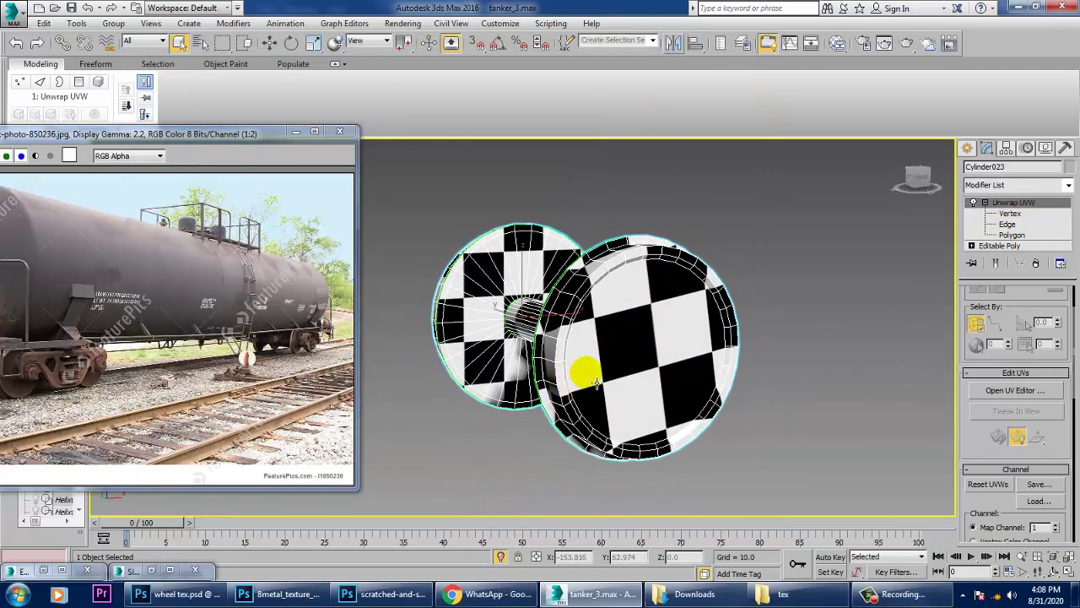
- Create a new VRayMtl in the Slate Material Editor and add a Bitmap map to its Diffuse slot
key("m")
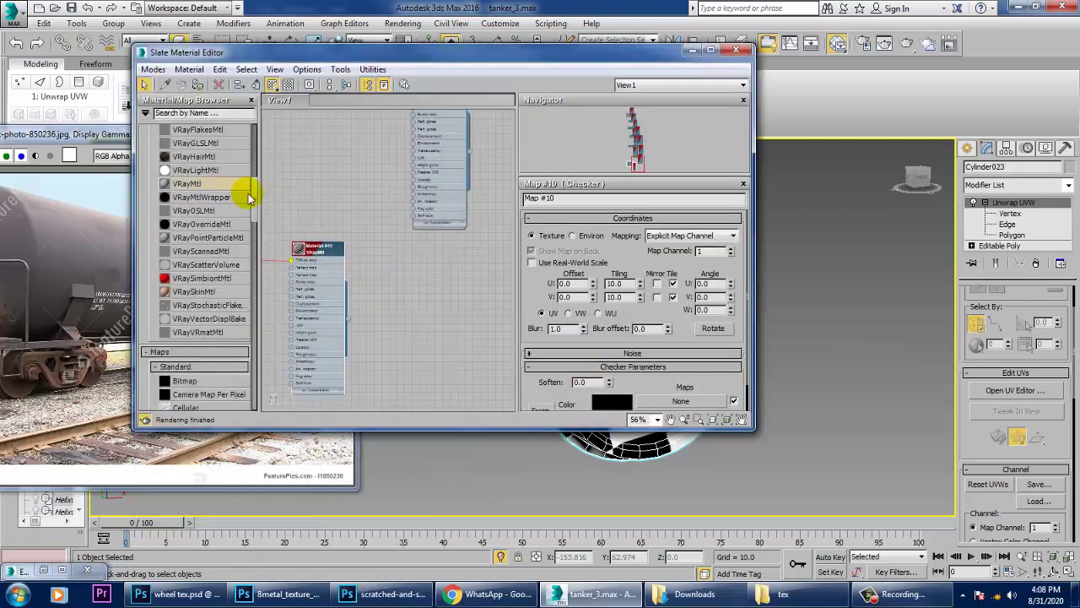
left_click_drag(479, 321, 471, 326)
double_click(481, 327)
left_click(623, 235)
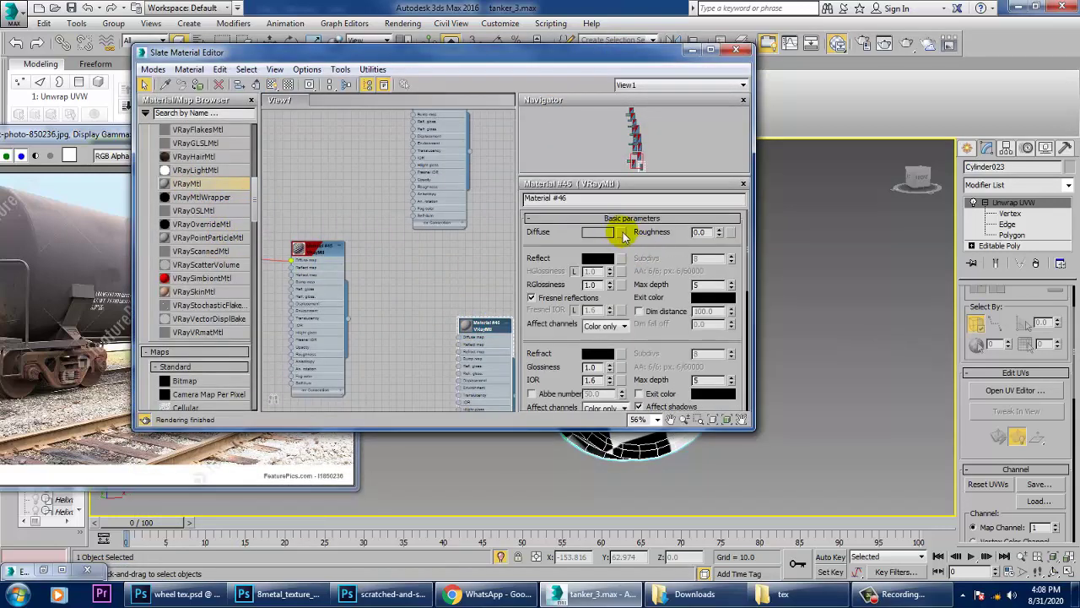
double_click(424, 142)
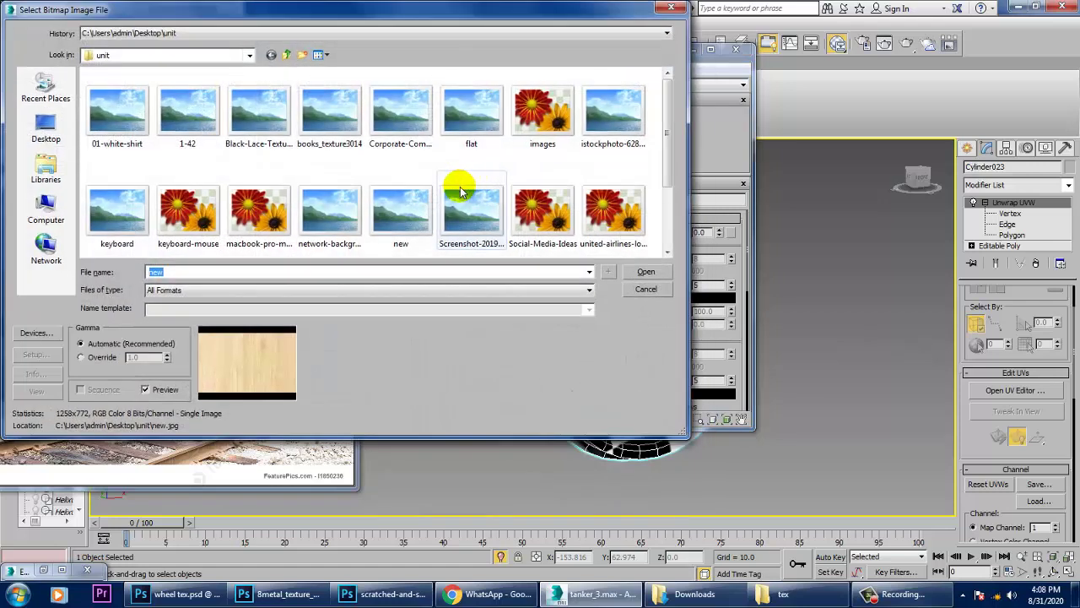
- Load the "wheel tex" image from the tex folder inside the Desktop's "train tanker" folder as the diffuse bitmap
left_click(286, 54)
left_click(299, 167)
key("t")
key("t")
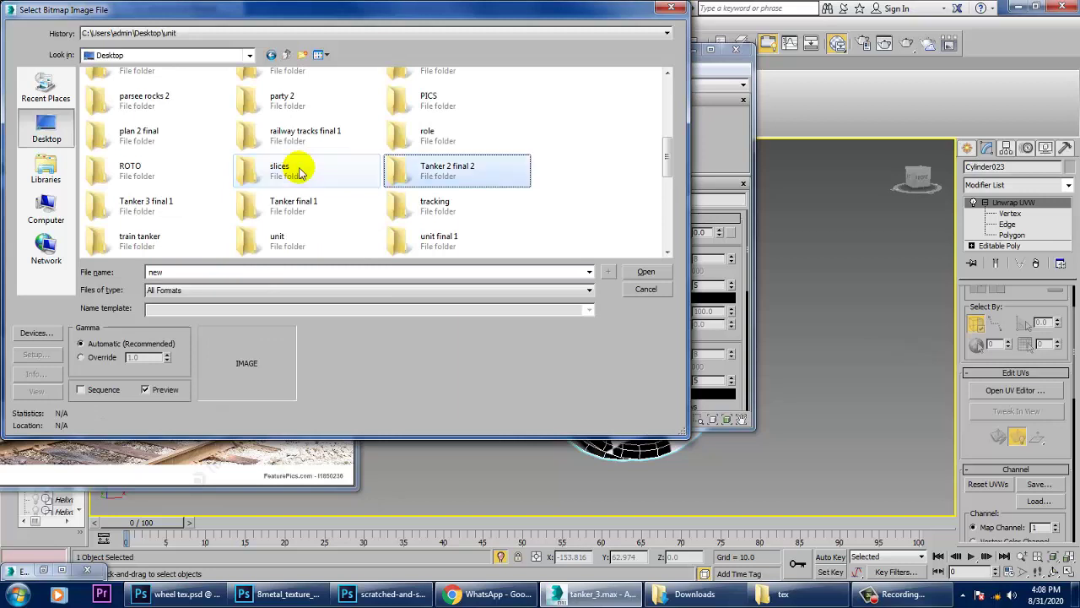
left_click(302, 203)
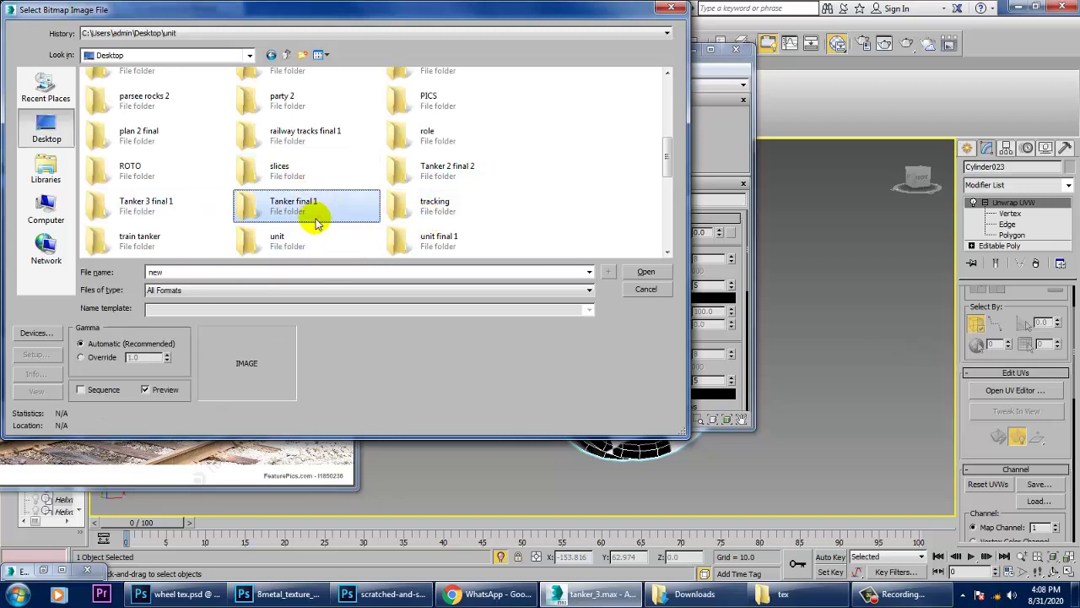
double_click(118, 238)
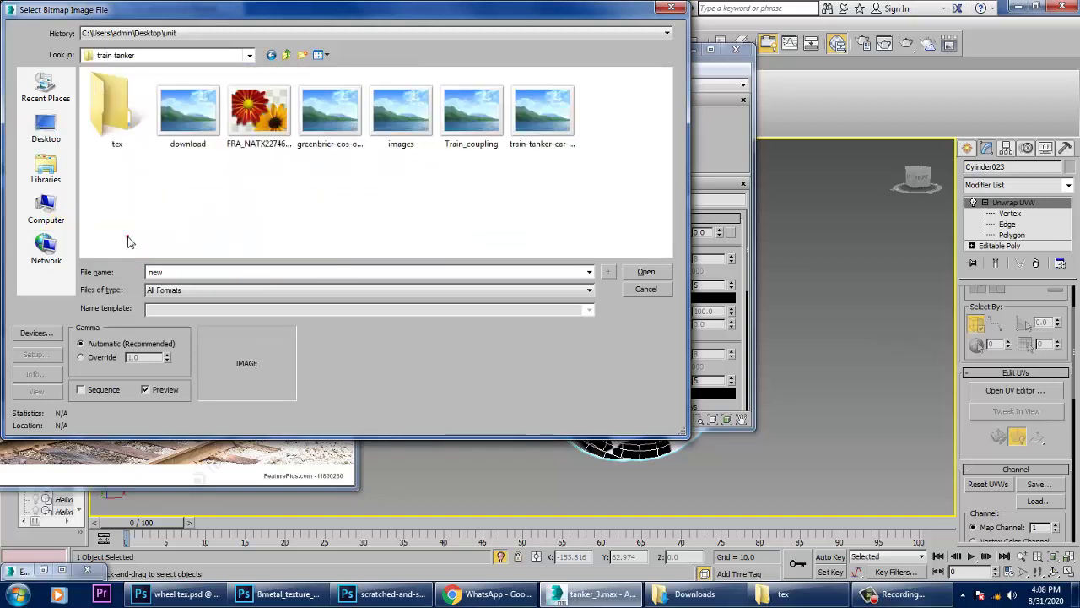
double_click(109, 105)
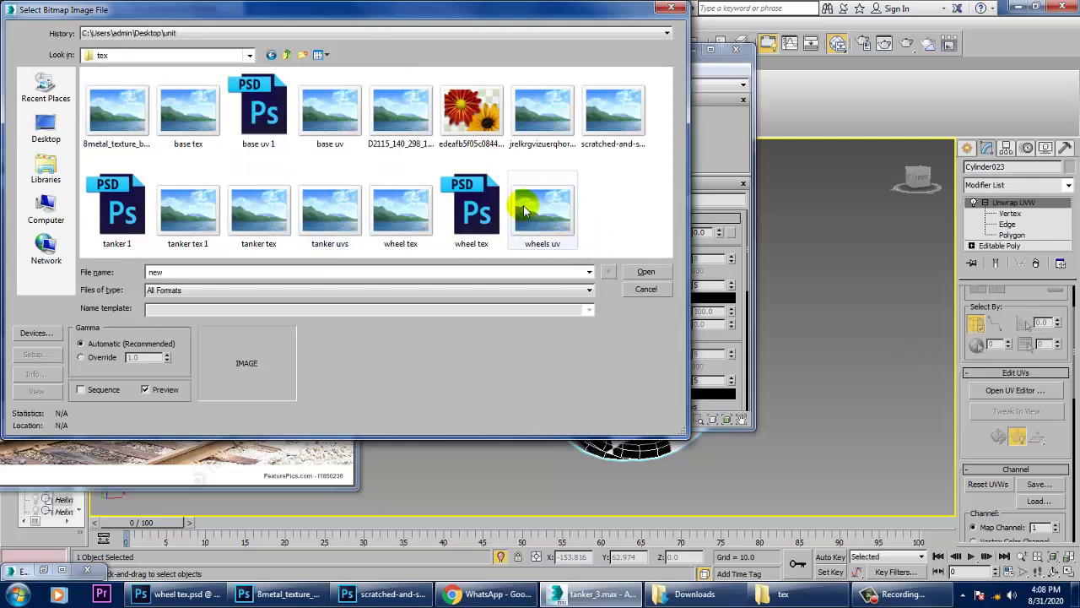
double_click(405, 210)
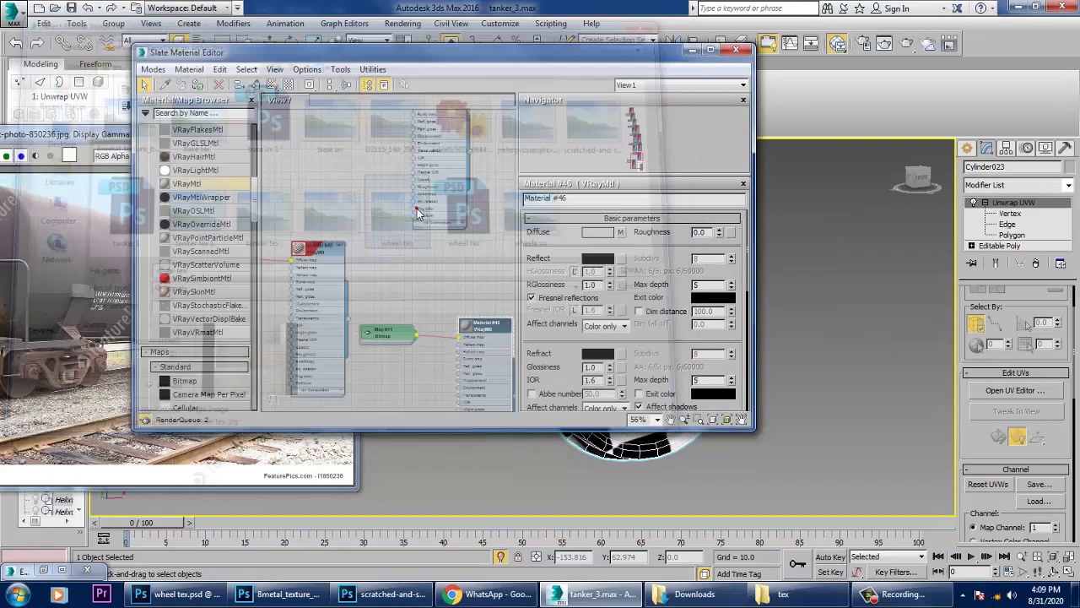
- Assign the new material to the selected wheels, show its texture in the viewport and minimize the material editor
left_click(272, 85)
left_click(691, 51)
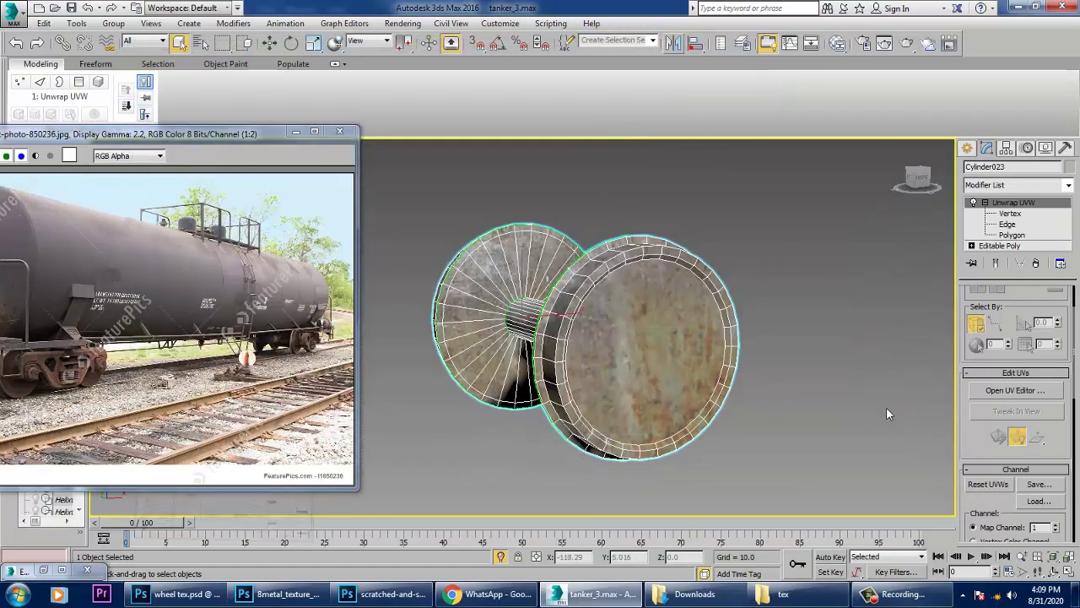
middle_click_drag(817, 361, 563, 360, "alt")
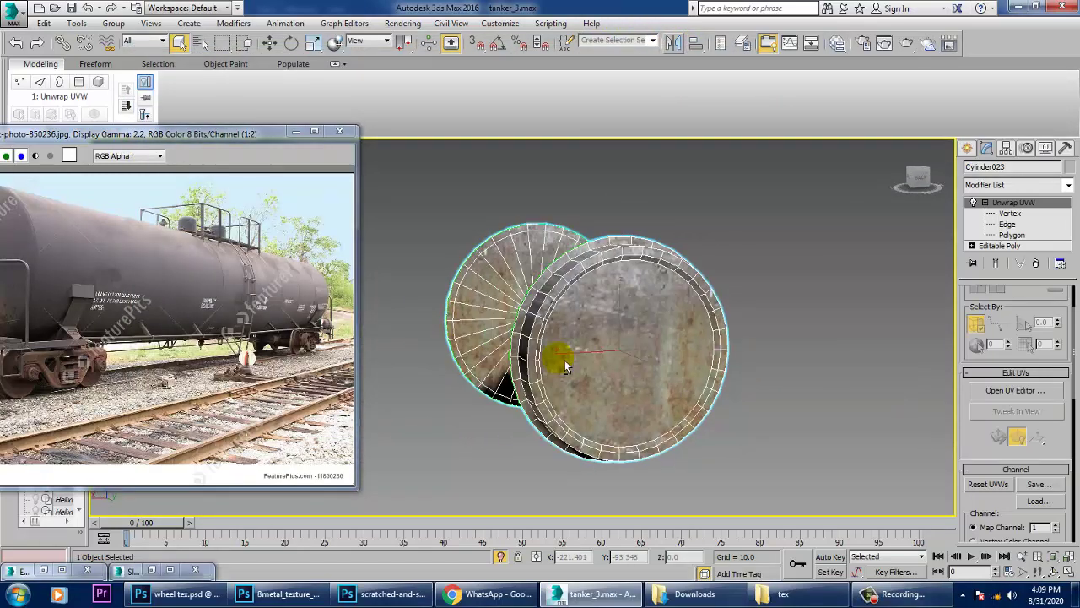
- End the isolation of the wheels, deselect them and check the textured wheelset under the tanker without wireframe edges
right_click(780, 219)
left_click(806, 108)
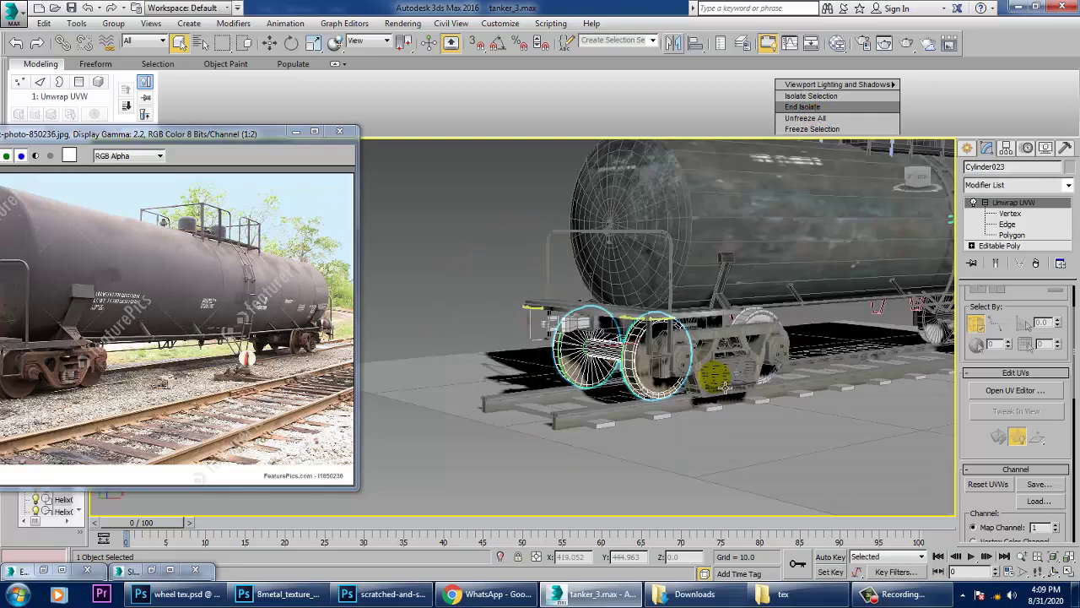
left_click(520, 270)
scroll(610, 397, "up", 5)
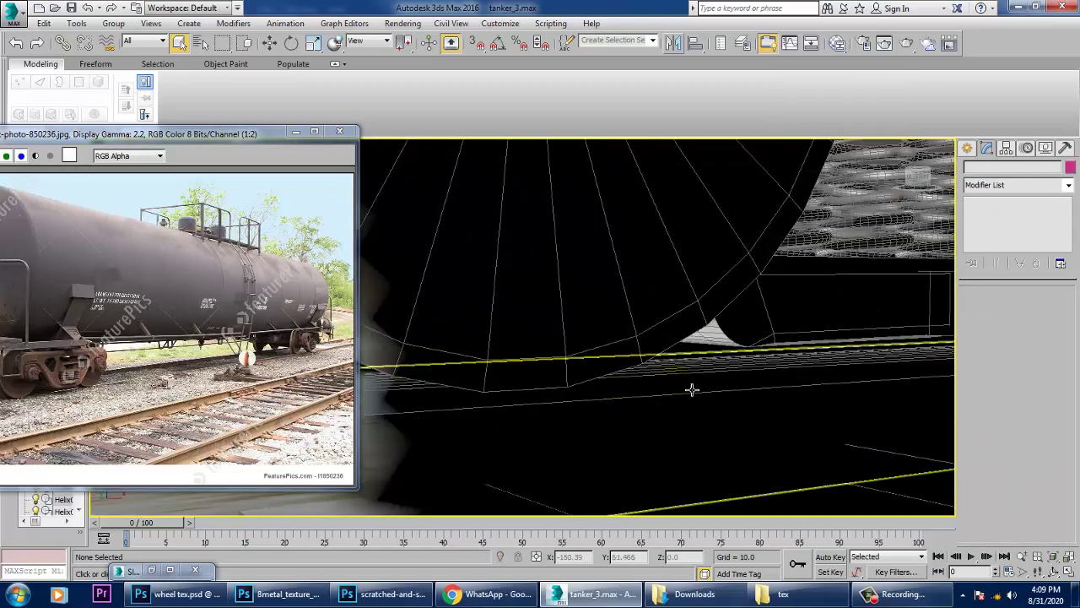
scroll(701, 391, "down", 4)
middle_click_drag(701, 391, 574, 391)
key("F4")
key("F4")
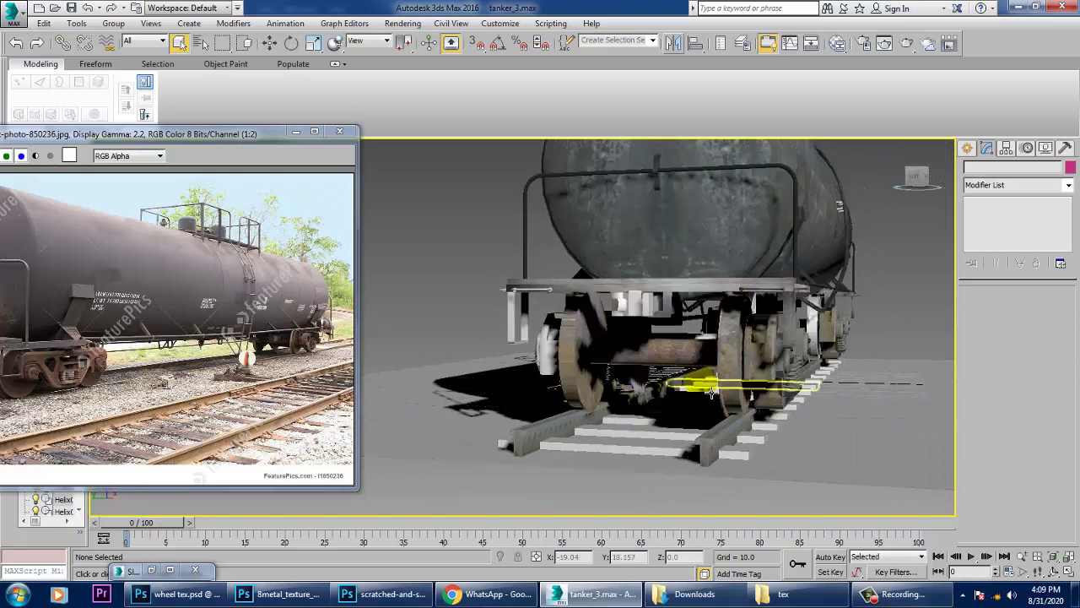
- Delete the remaining untextured wheelsets from both bogies, keeping only the textured one
middle_click_drag(748, 404, 671, 417, "alt")
left_click(547, 390)
left_click(548, 390)
left_click(579, 392)
middle_click_drag(579, 414, 475, 386)
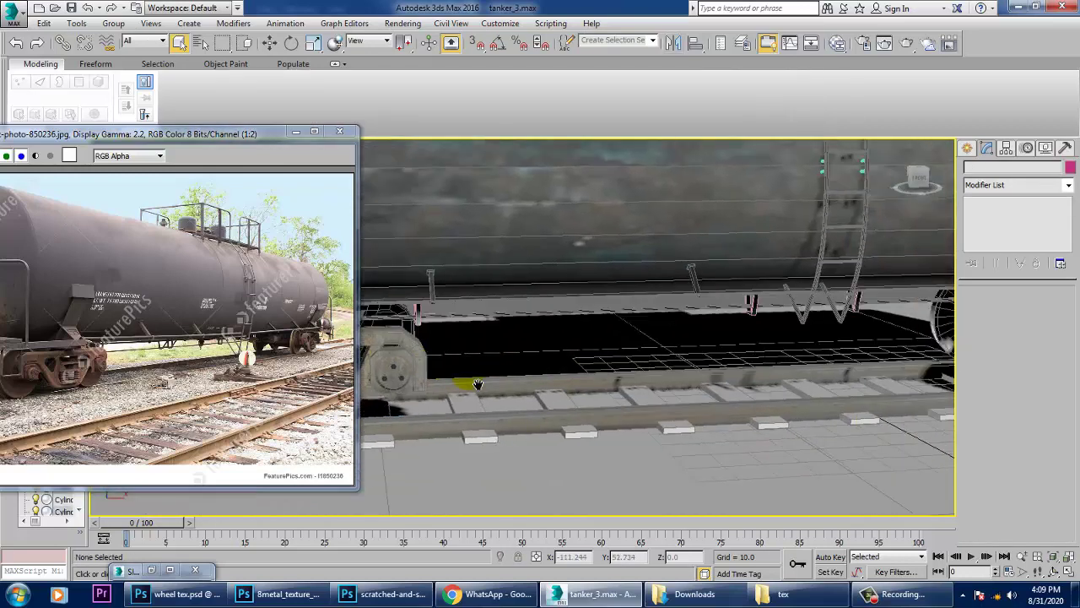
middle_click_drag(585, 392, 511, 390)
left_click(694, 341)
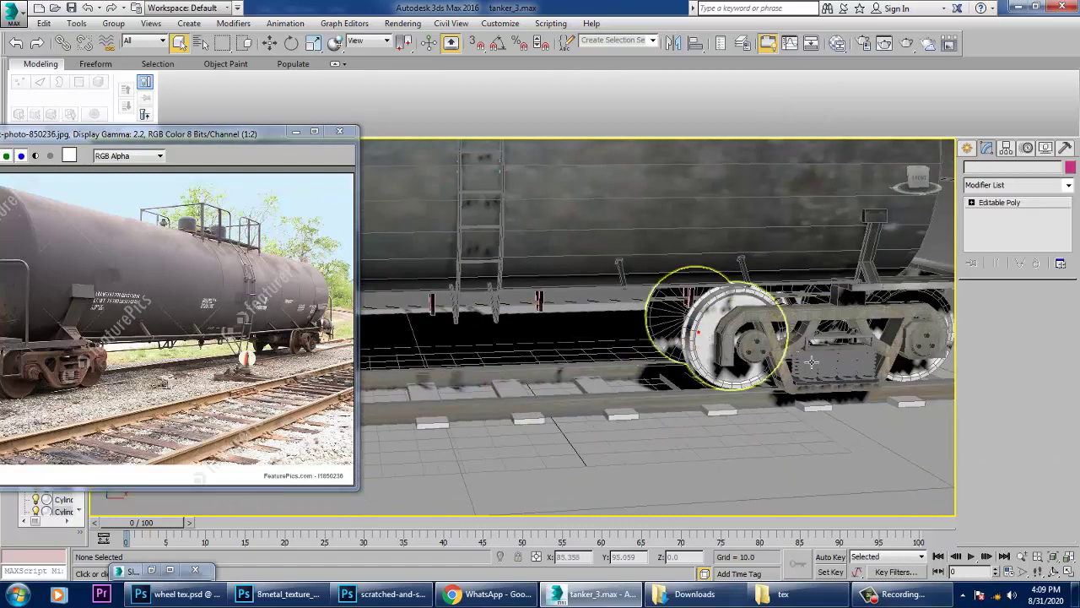
left_click(915, 380, "ctrl")
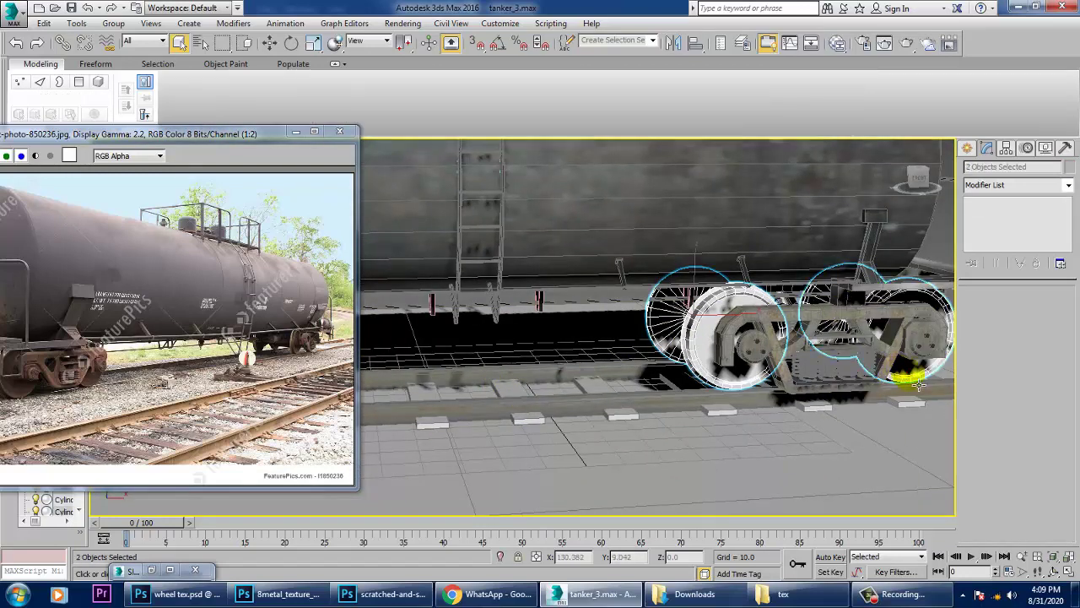
key("Delete")
- Clone the textured wheelset along the track to the second axle of the same bogie as one Copy
middle_click_drag(770, 356, 1013, 338)
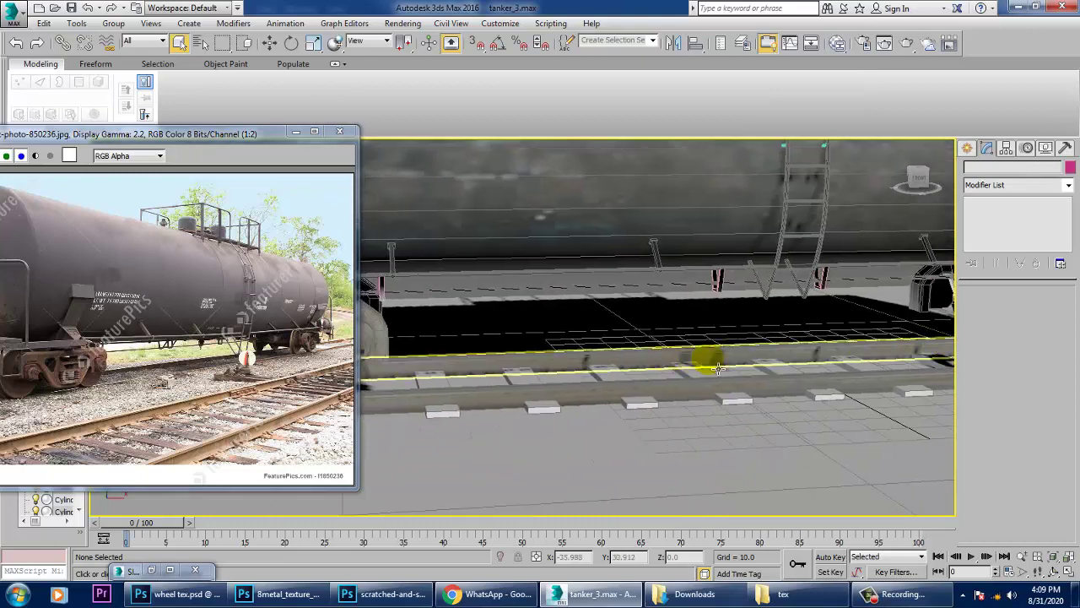
middle_click_drag(692, 362, 1013, 342)
middle_click_drag(532, 347, 507, 350)
left_click(490, 365)
key("w")
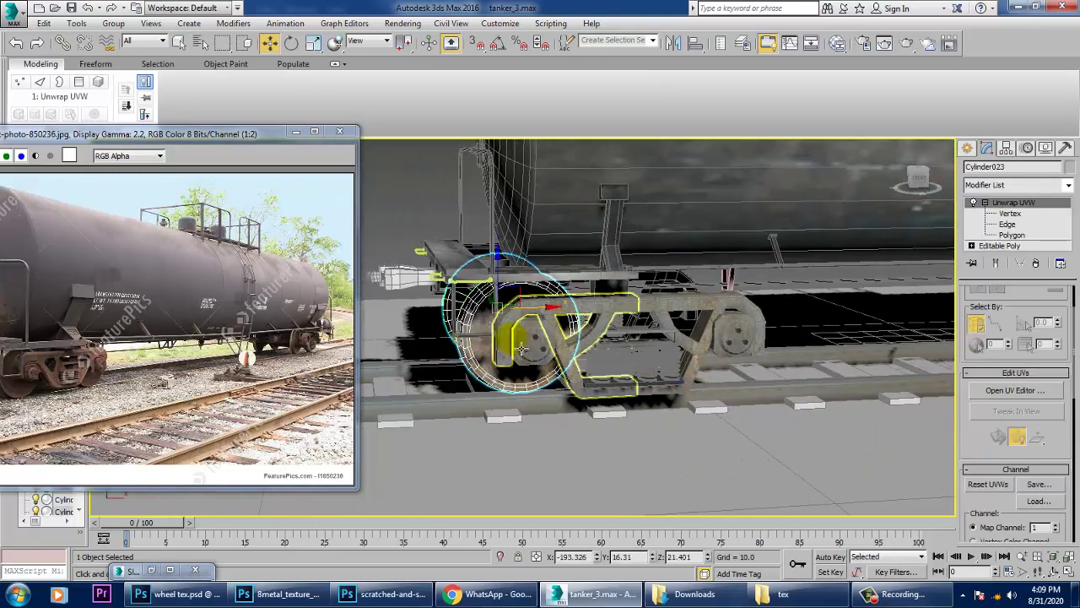
mouse_move(548, 321)
left_mouse_down()
mouse_move(739, 325)
mouse_move(729, 327)
left_mouse_up()
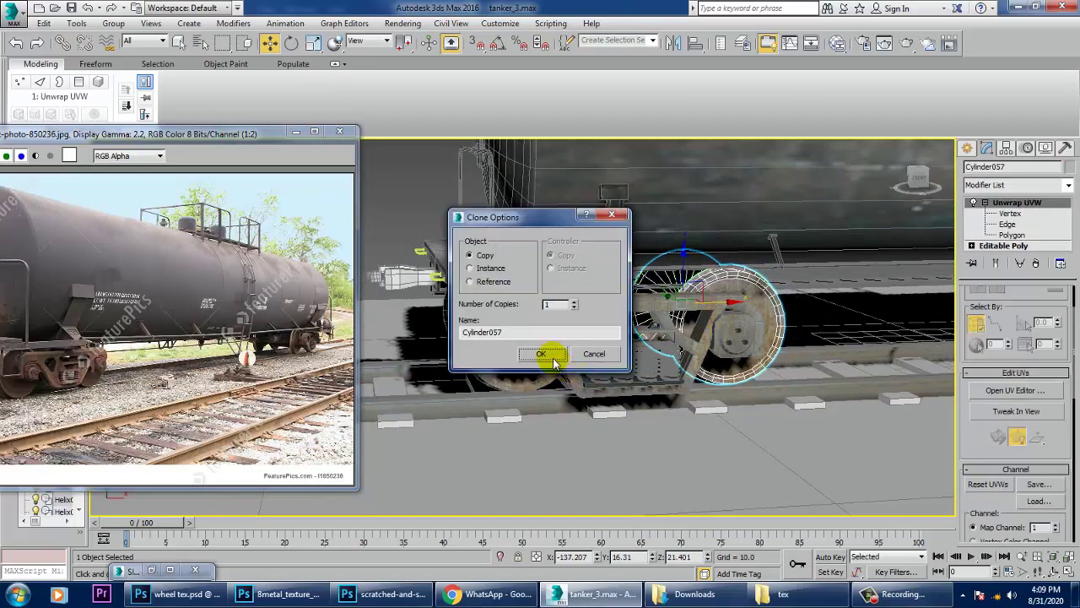
left_click(553, 360)
- In the front view, shift the cloned wheelset about 2 units back along X to centre it on its axle box
key("alt+w")
right_click(458, 461)
key("alt+w")
key("z")
middle_click_drag(578, 437, 590, 434)
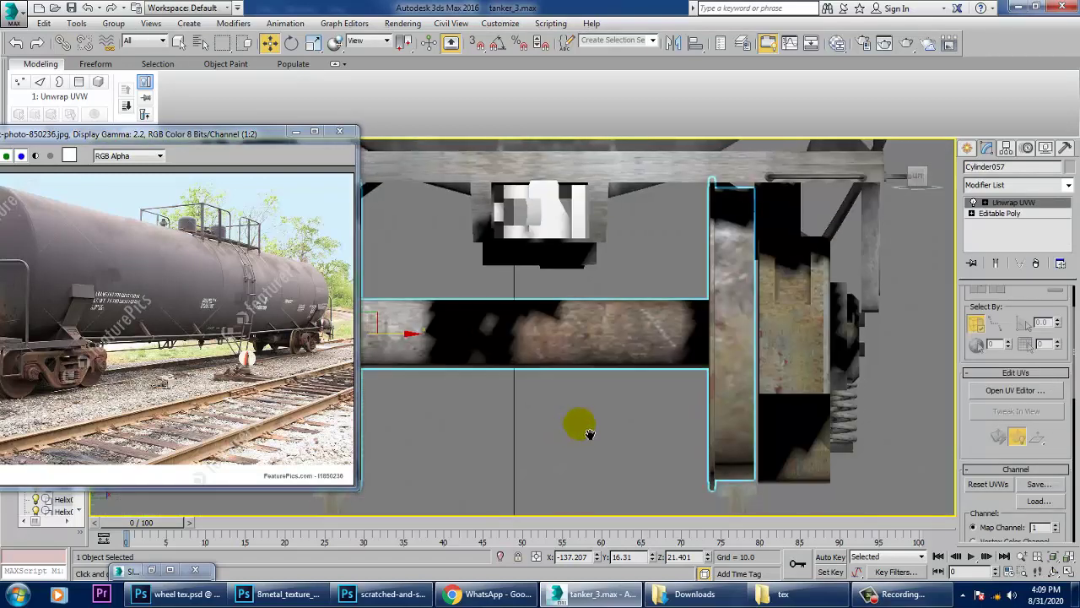
key("alt+w")
key("alt+w")
scroll(656, 275, "up", 6)
scroll(760, 321, "down", 2)
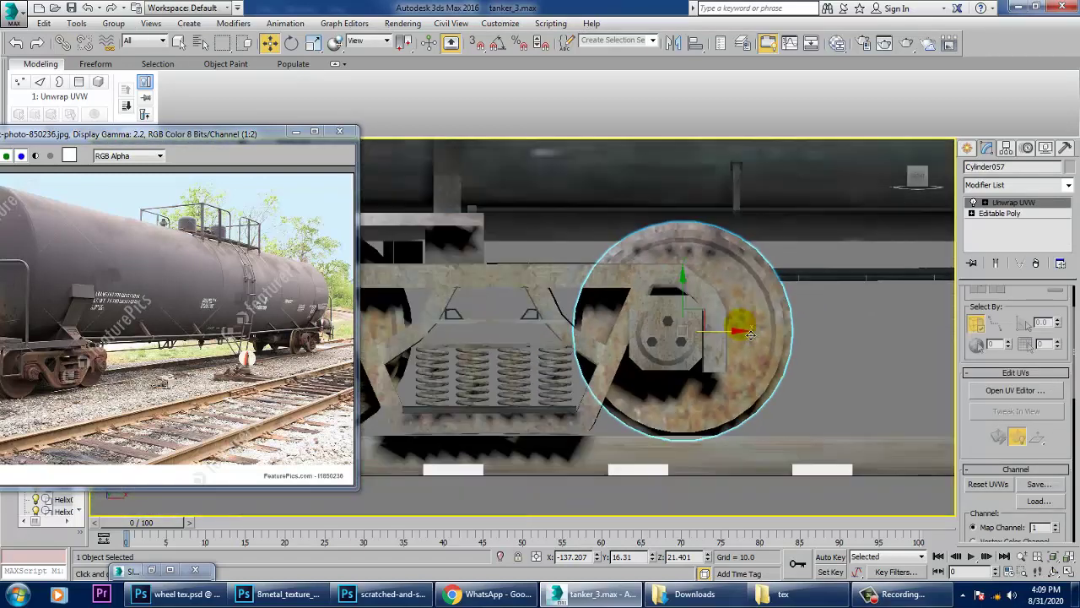
left_click_drag(731, 341, 724, 341)
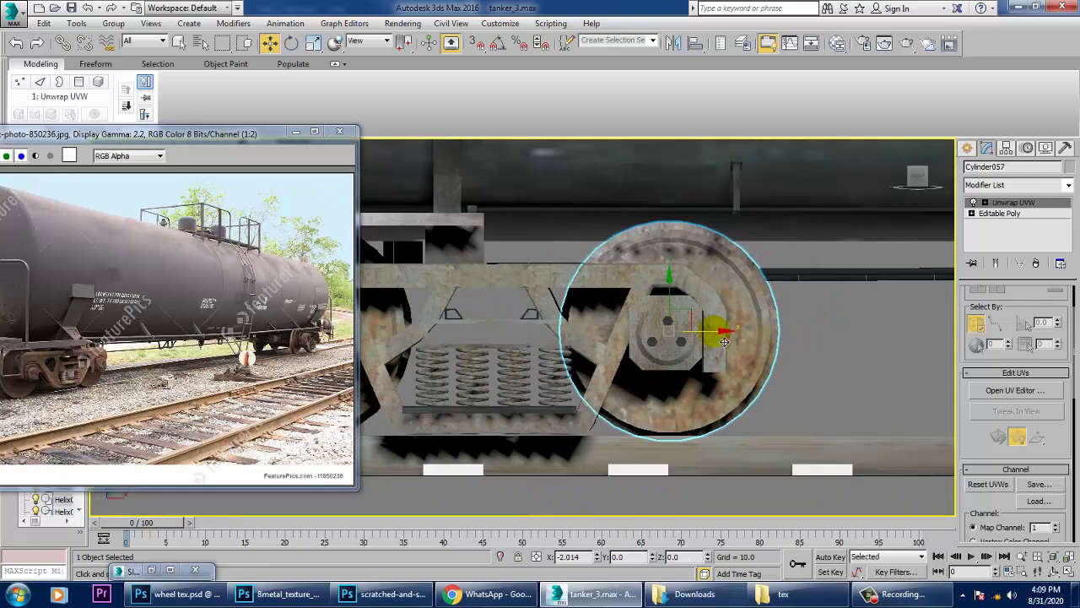
- Select both textured wheelsets and clone them as one Copy to the bogie at the tanker's opposite end
scroll(674, 364, "down", 3)
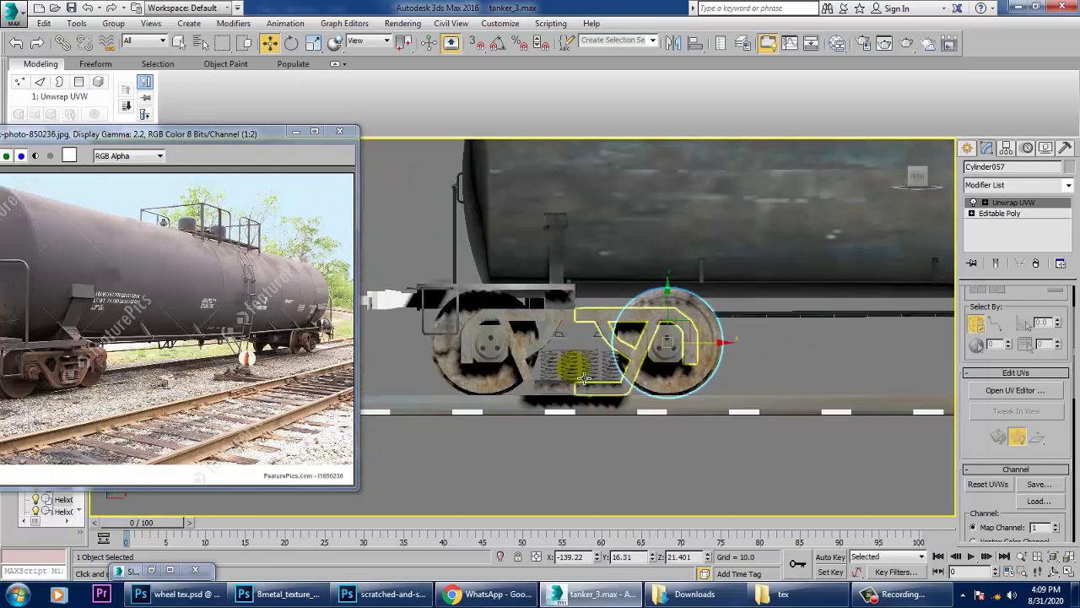
left_click(494, 381, "ctrl")
scroll(499, 376, "down", 4)
middle_click_drag(412, 395, 555, 379)
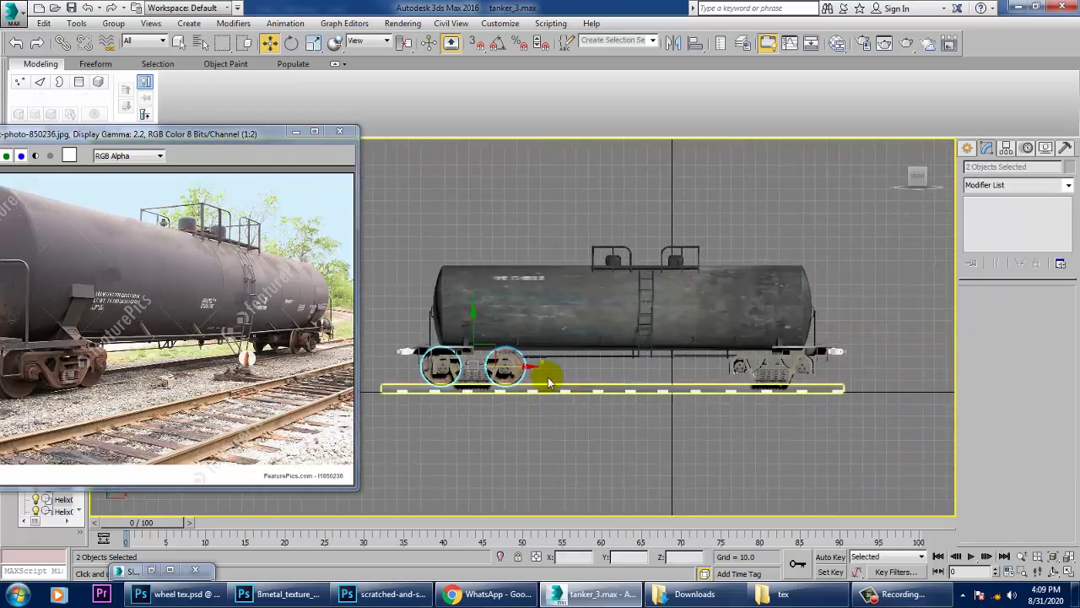
left_click_drag(537, 377, 834, 391, "shift")
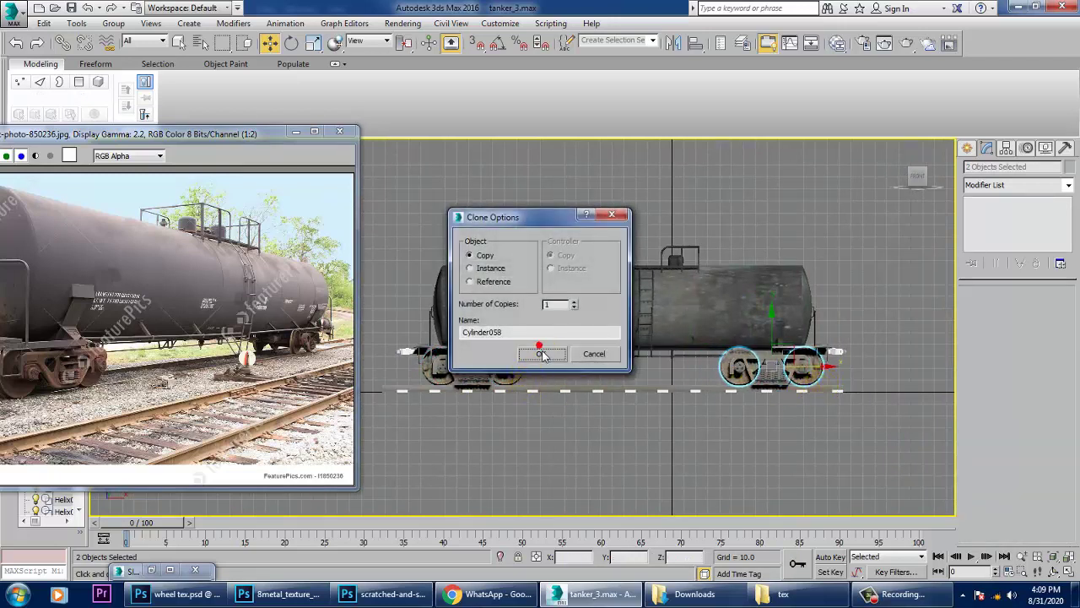
left_click(543, 355)
- Shift the two cloned wheelsets about 0.6 units back along X to line them up with the bogie's axle boxes
scroll(731, 394, "up", 8)
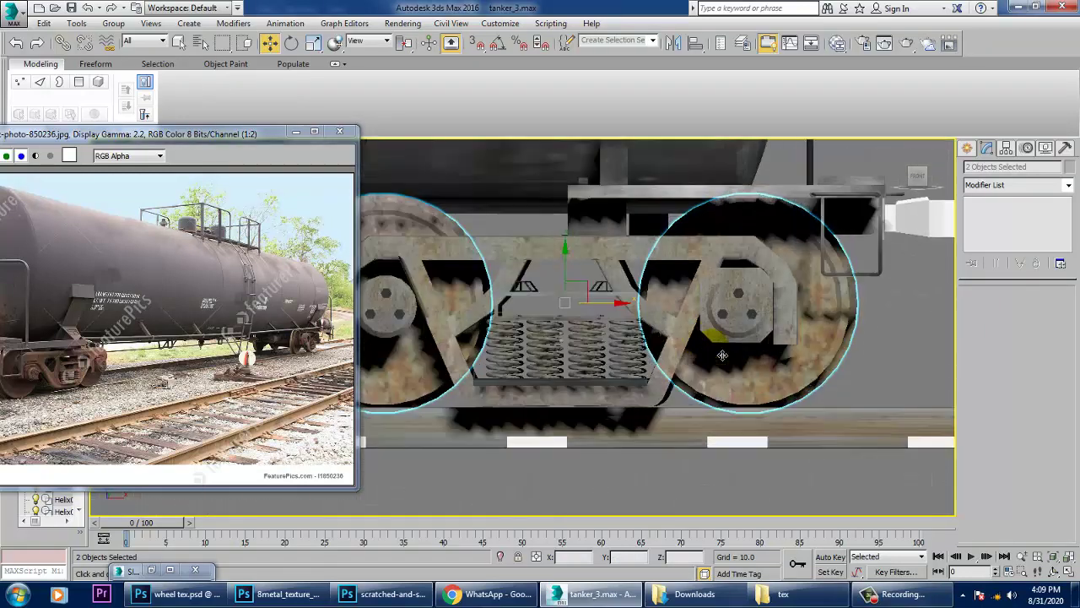
middle_click_drag(601, 338, 717, 369)
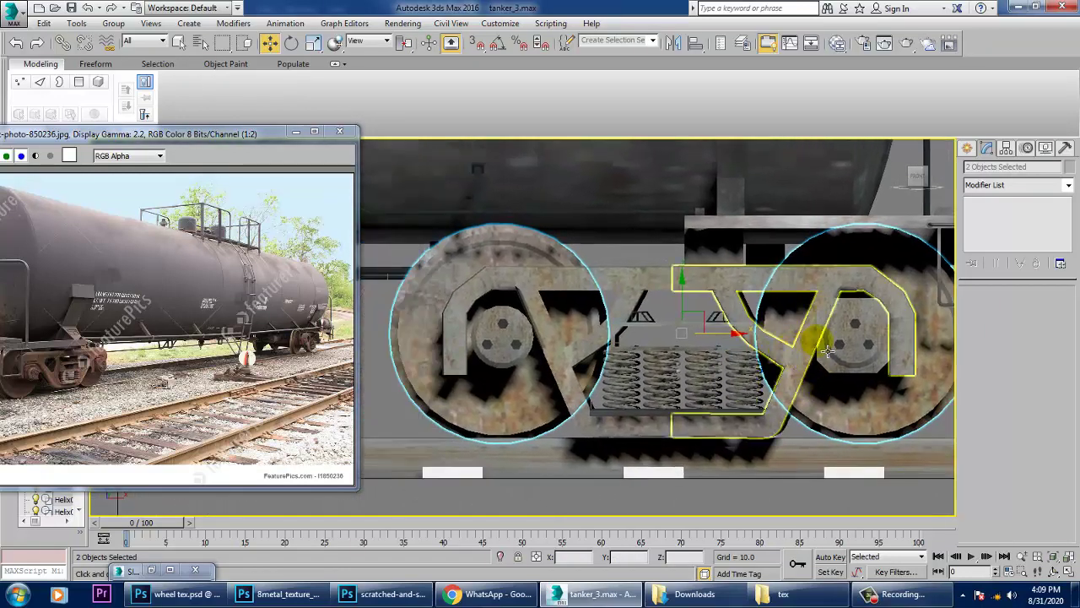
left_click_drag(720, 341, 716, 341)
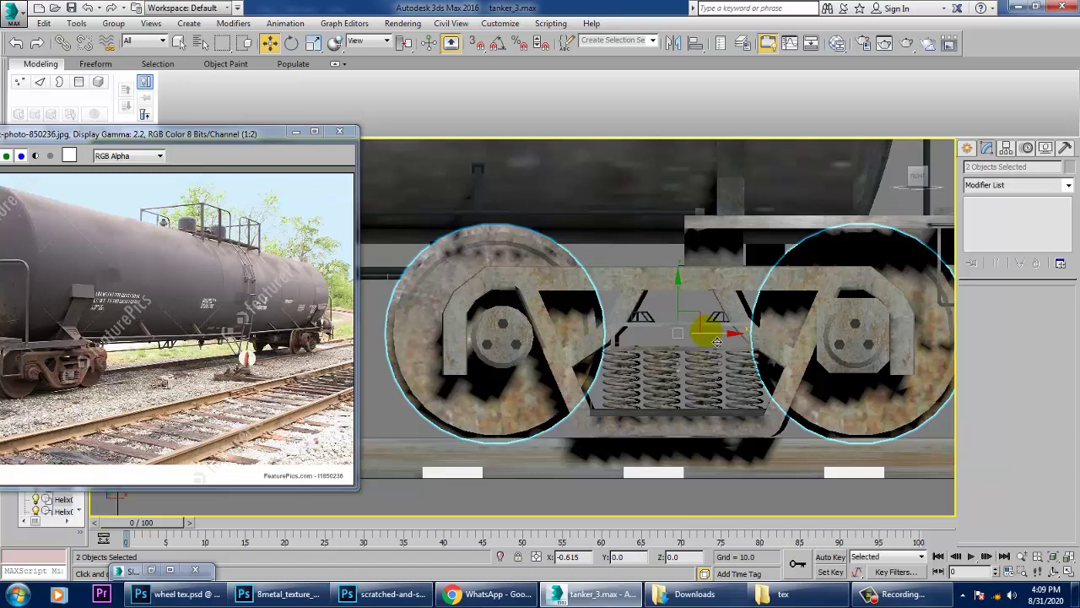
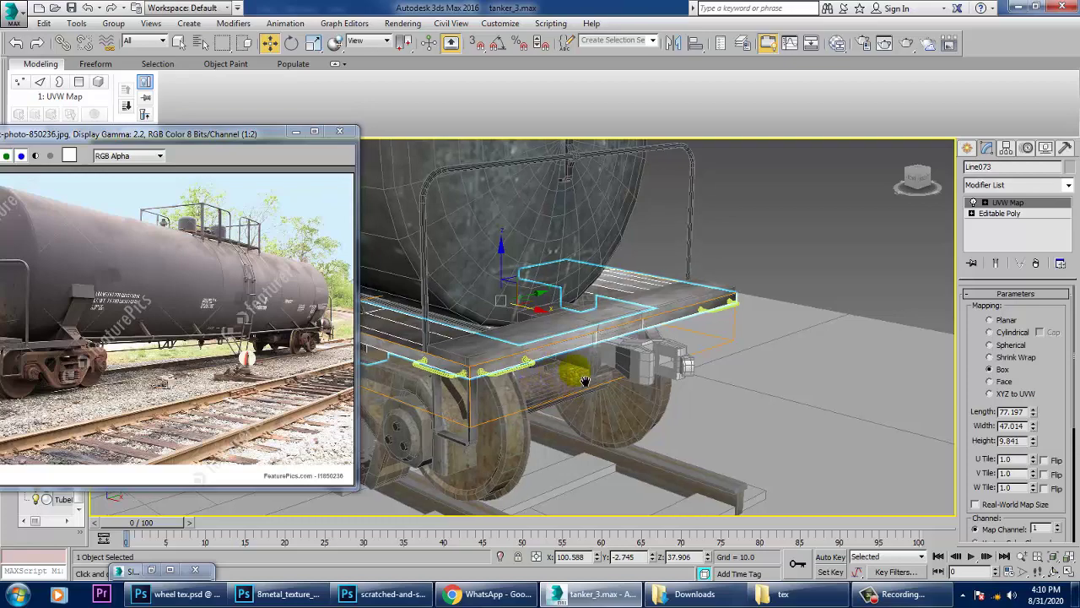
- Examine the textures on the end platform, coupler, undercarriage and tank side from several angles with edged faces toggled
scroll(712, 371, "up", 5)
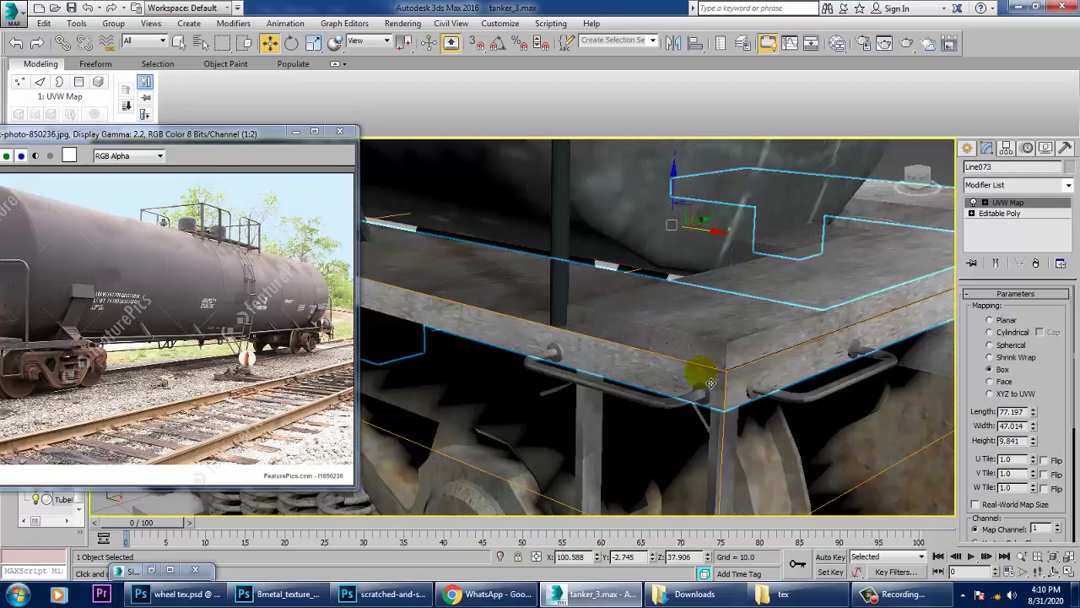
key("F4")
middle_click_drag(760, 342, 544, 347)
scroll(590, 344, "up", 3)
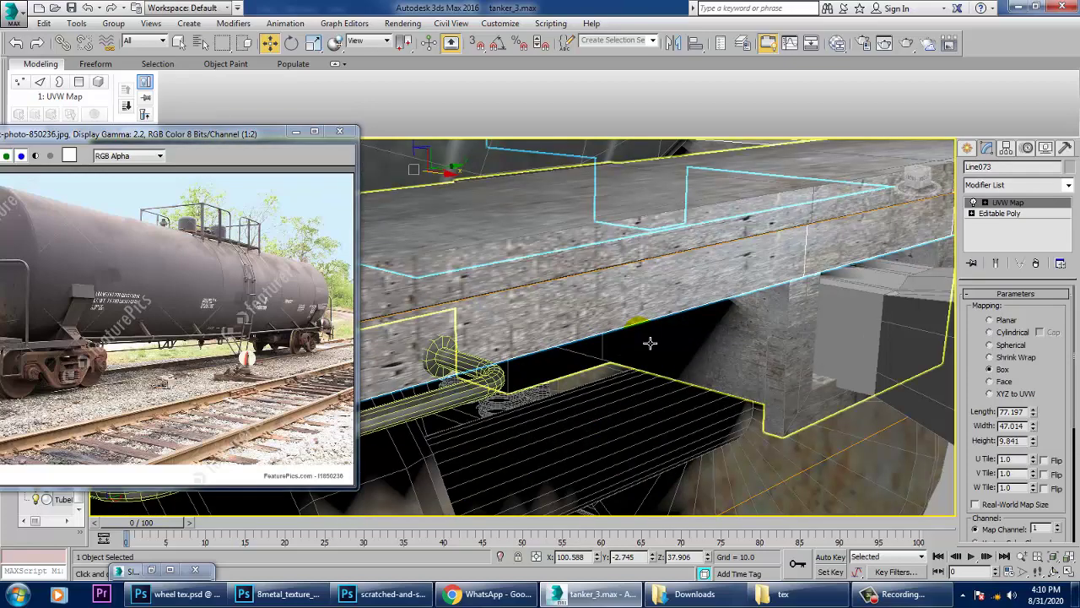
scroll(701, 345, "down", 3)
middle_click_drag(786, 337, 617, 391)
scroll(617, 391, "down", 3)
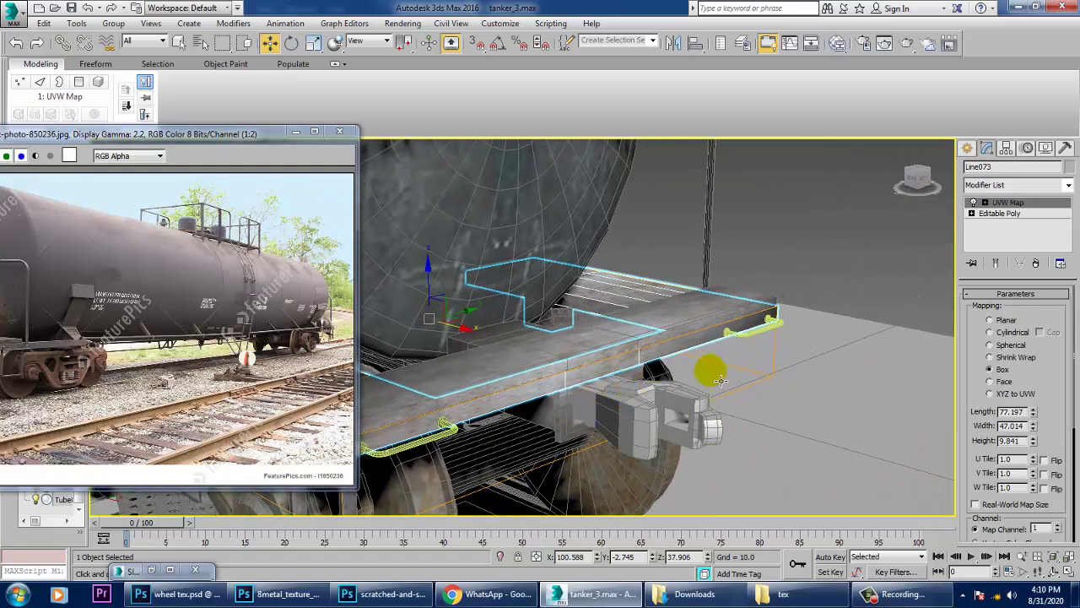
middle_click_drag(711, 369, 432, 359, "alt")
middle_click_drag(642, 368, 492, 340)
middle_click_drag(735, 296, 718, 248, "alt")
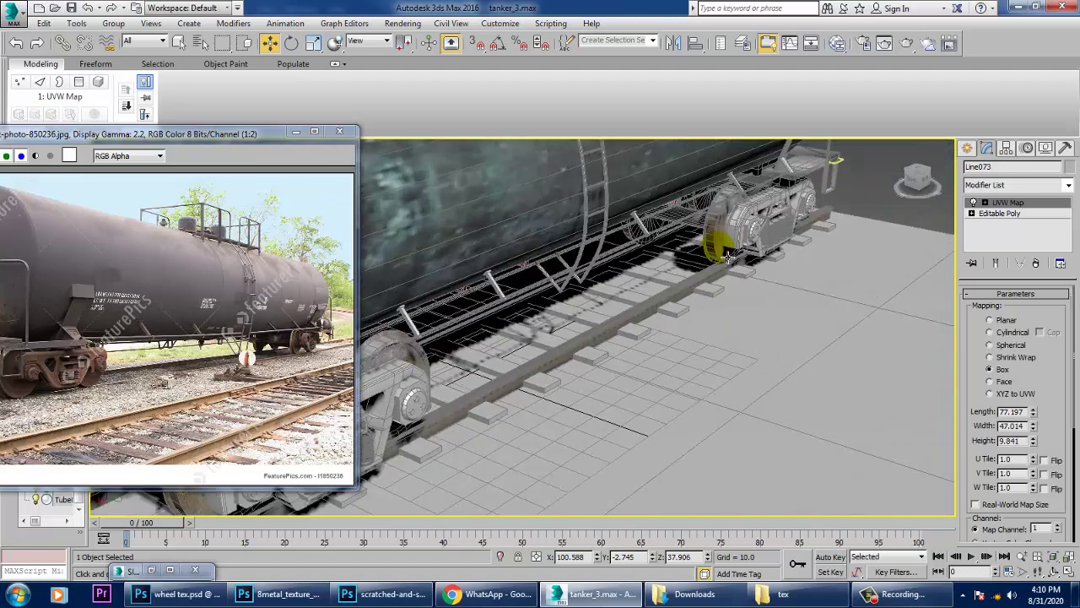
middle_click_drag(797, 487, 747, 460)
left_click_drag(746, 461, 721, 422)
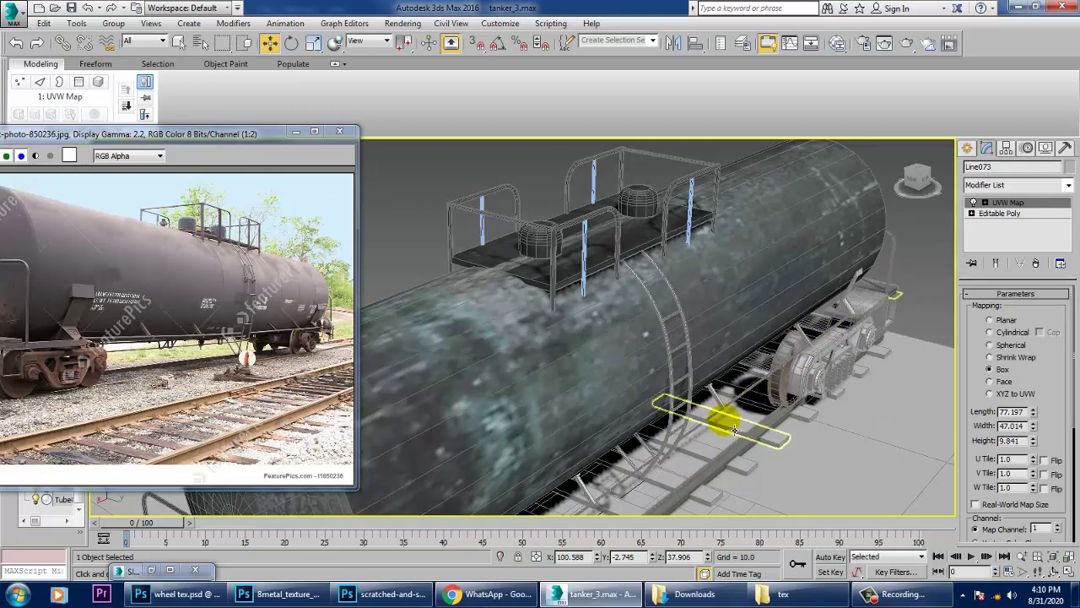
middle_click_drag(794, 352, 627, 191, "alt")
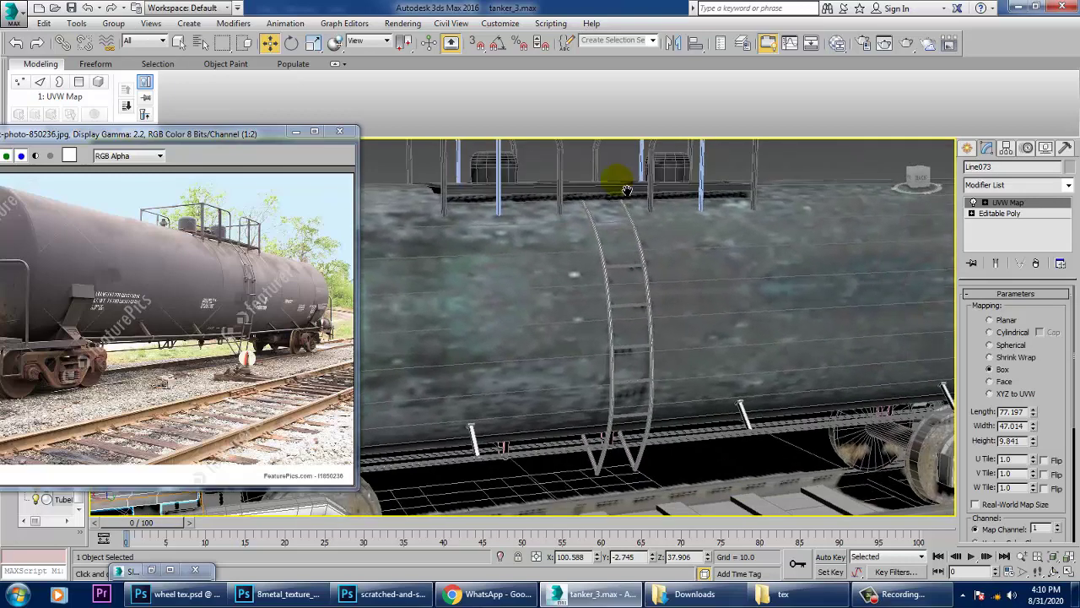
- Delete the plain grey side ladder with its rails, rungs and foot struts, plus the adjoining side pipe and its brackets
middle_click_drag(752, 357, 596, 265, "alt")
left_click(606, 243)
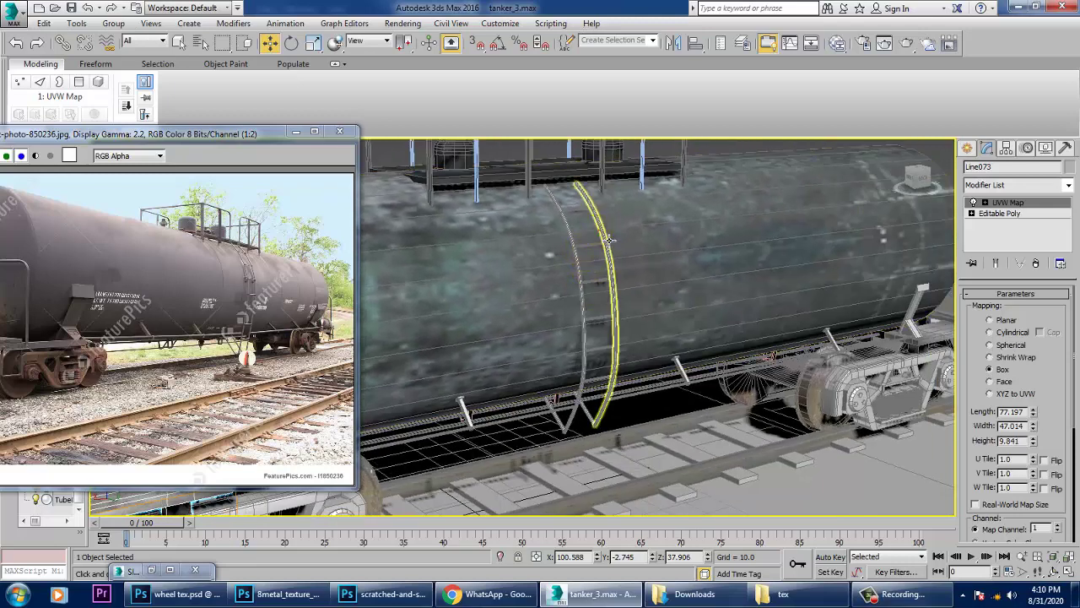
left_click(562, 221, "ctrl")
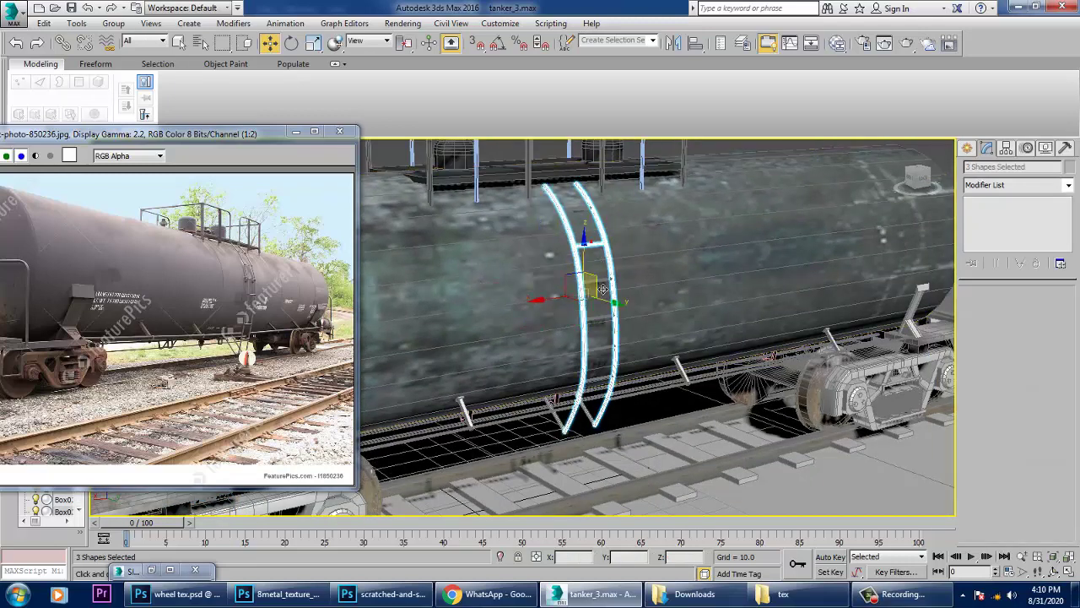
left_click(612, 292, "ctrl")
left_click(611, 292, "alt")
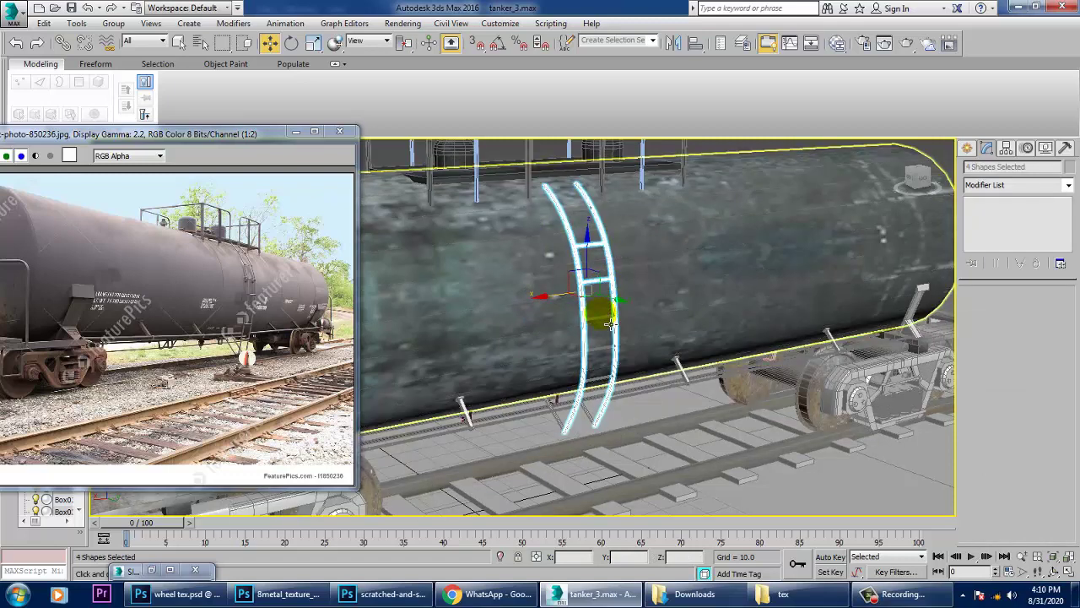
left_click(604, 382, "ctrl")
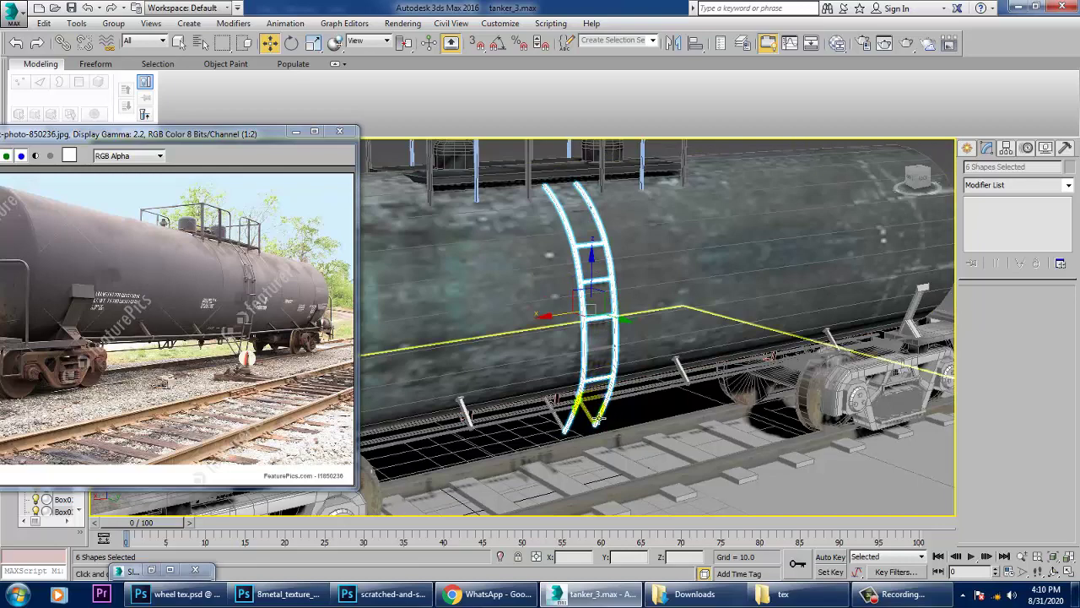
middle_click_drag(598, 419, 641, 402, "alt")
scroll(641, 403, "up", 2)
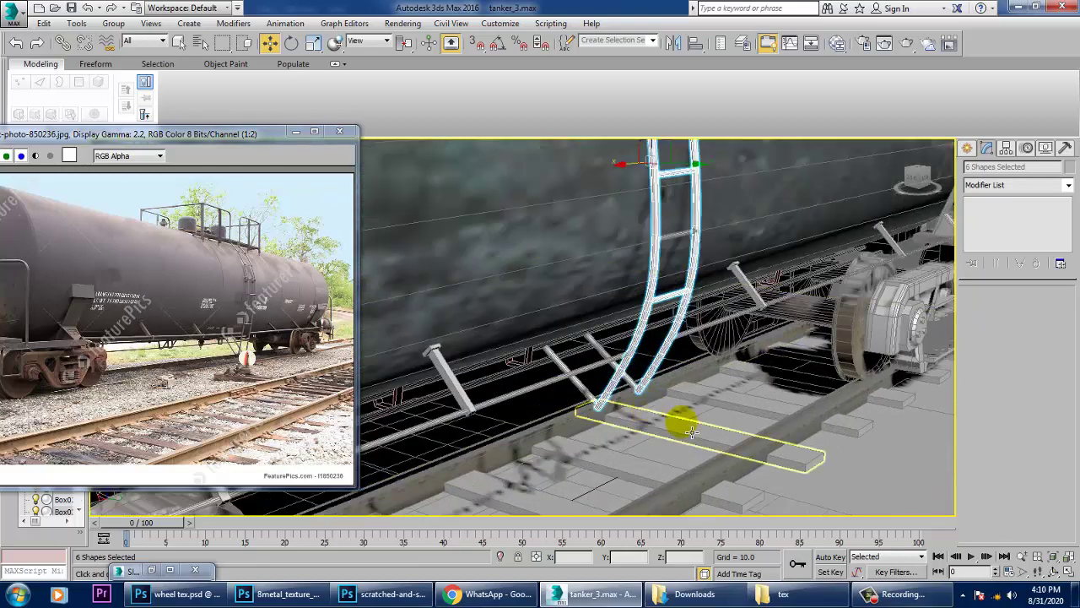
left_click(572, 376, "ctrl")
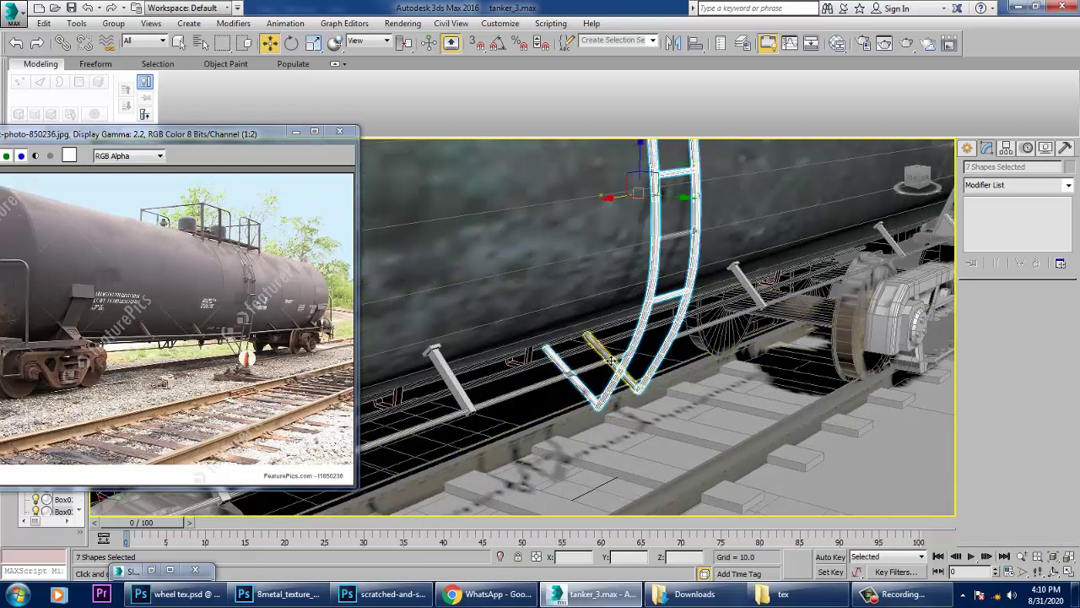
left_click(611, 361, "ctrl")
left_click(456, 389, "ctrl")
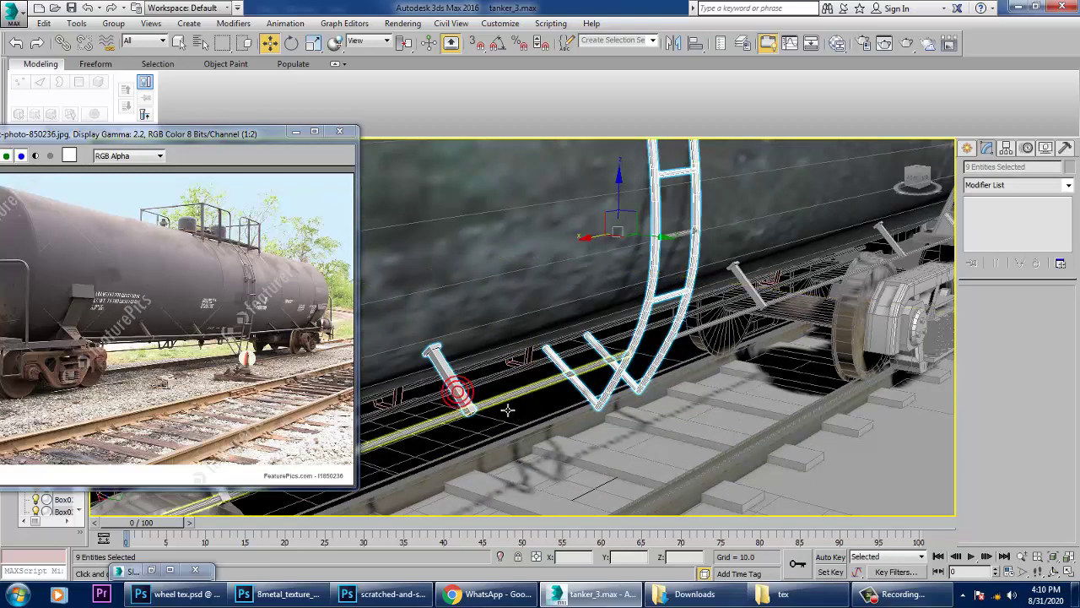
left_click(508, 410, "ctrl")
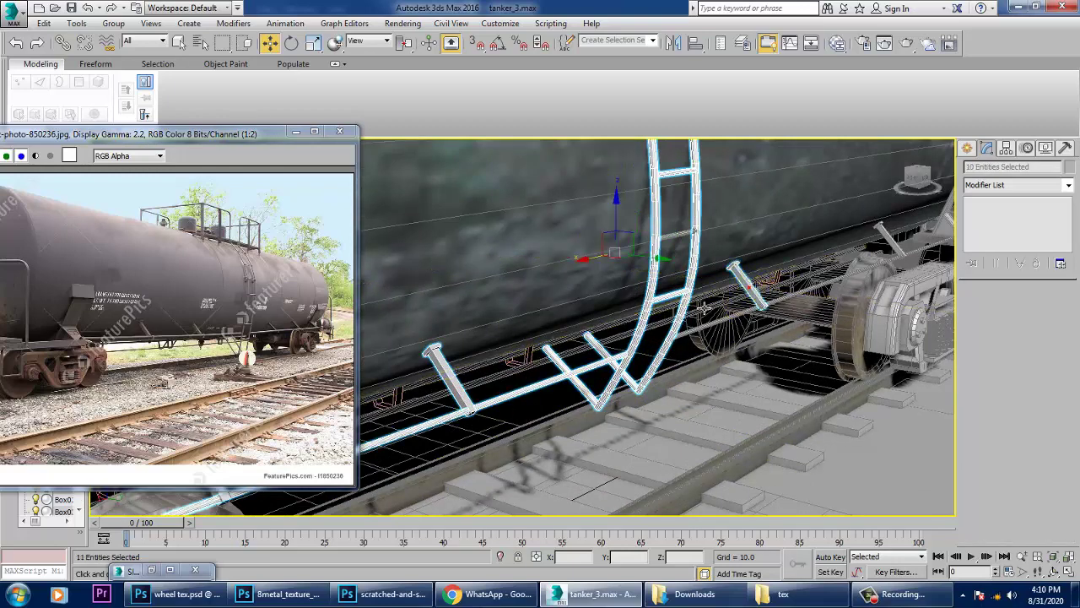
middle_click_drag(702, 310, 654, 323, "alt")
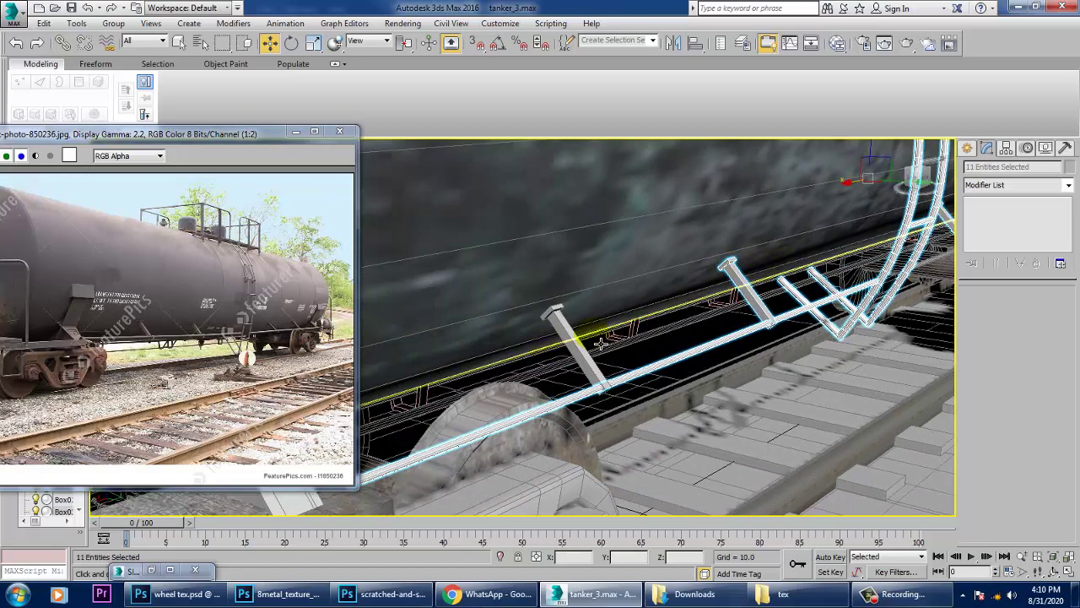
middle_click_drag(600, 352, 850, 299)
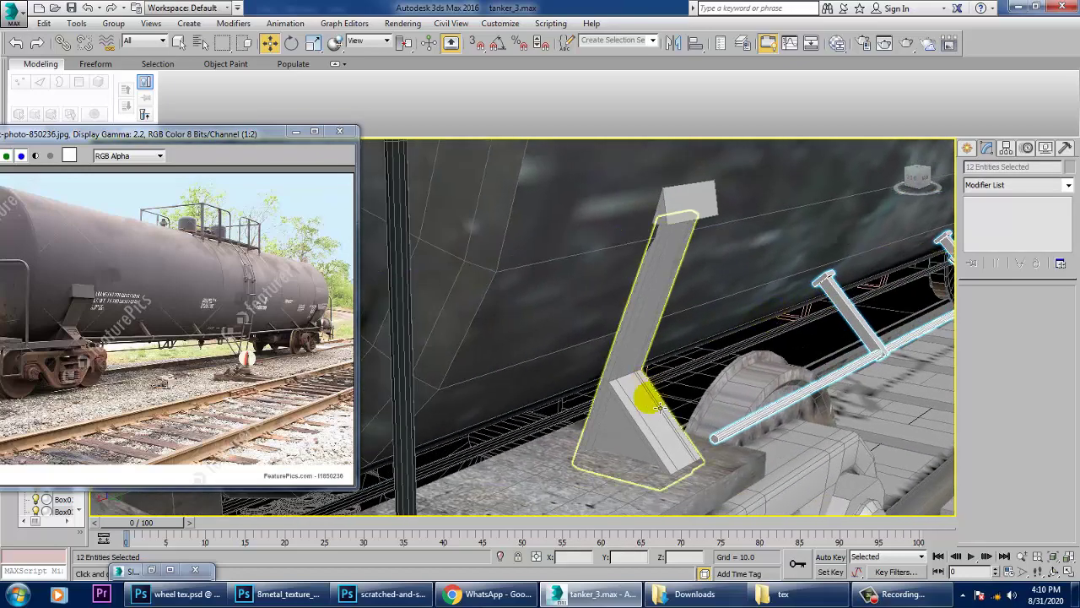
scroll(760, 407, "down", 3)
middle_click_drag(793, 382, 588, 421)
key("Delete")
- Delete the plain pipe, its bracket and the end support with its mounting box near the far bogie
middle_click_drag(732, 384, 642, 400, "alt")
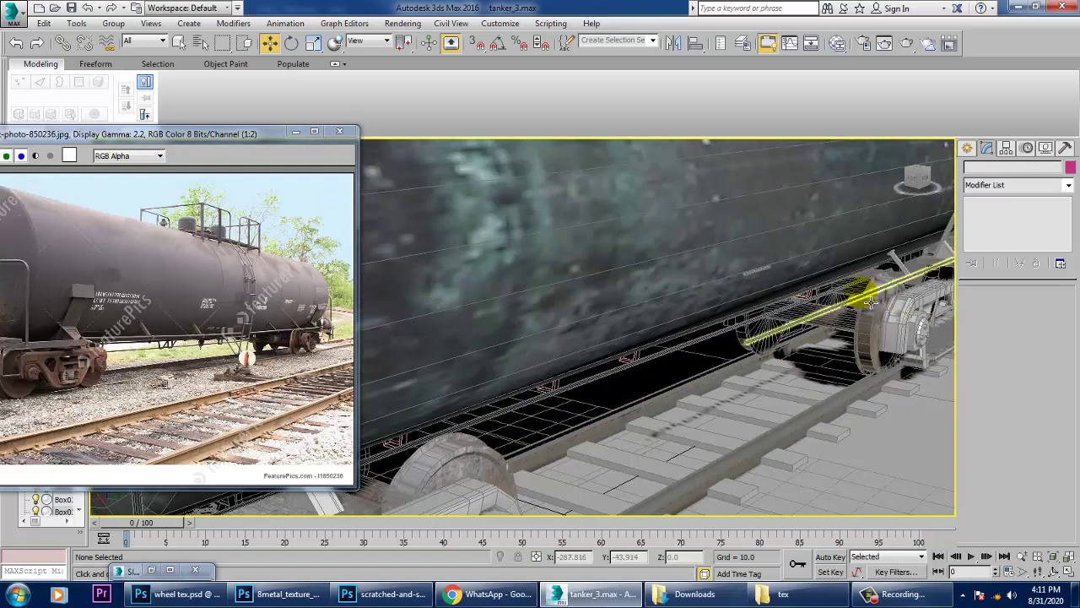
middle_click_drag(861, 294, 619, 351)
scroll(648, 356, "up", 2)
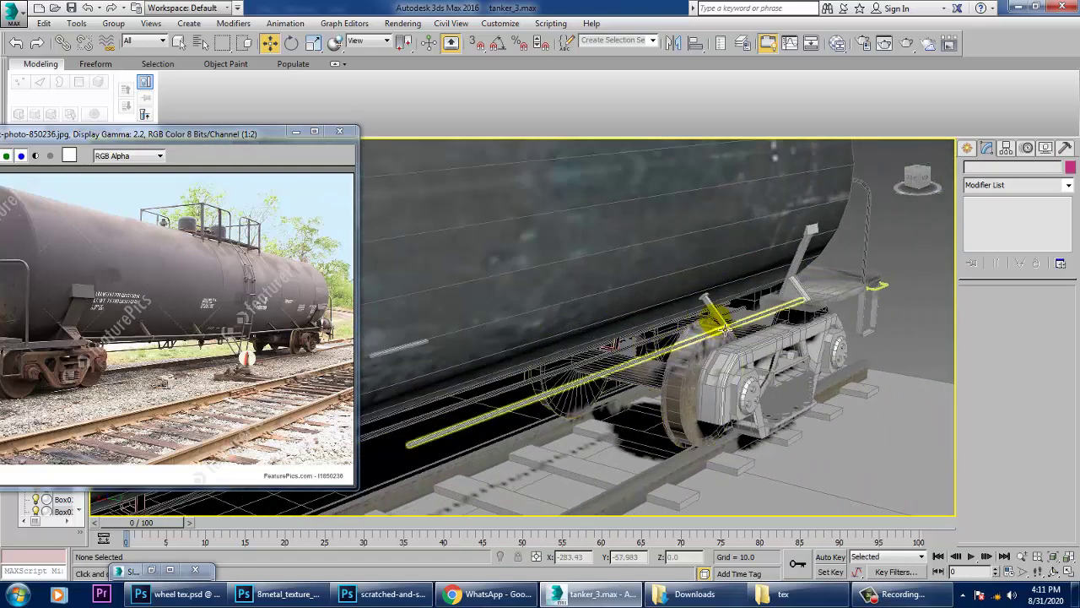
left_click(715, 314)
left_click(816, 246, "ctrl")
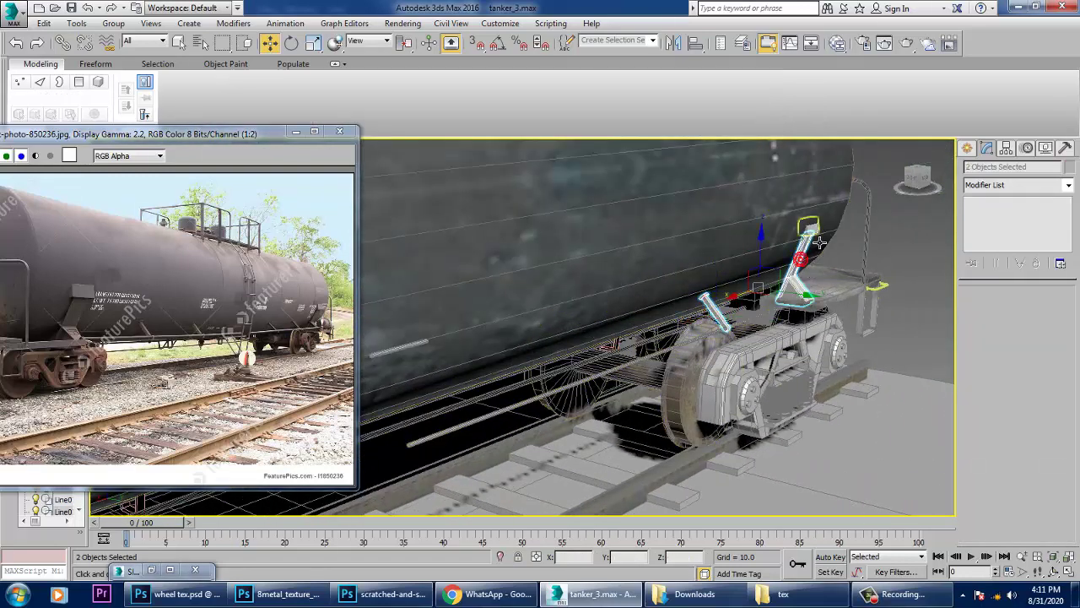
left_click(730, 332, "ctrl")
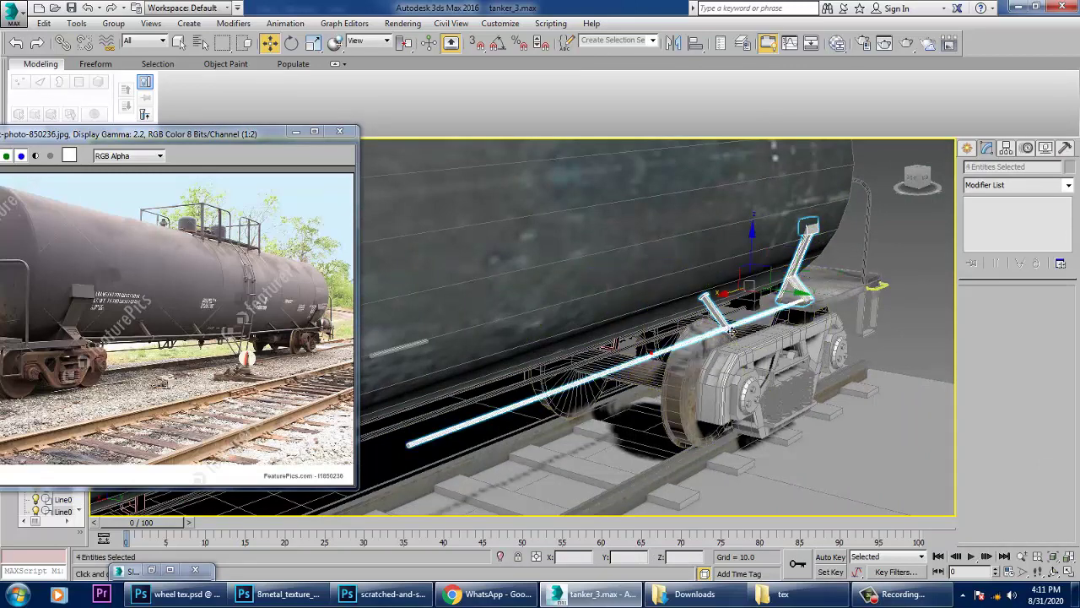
key("Delete")
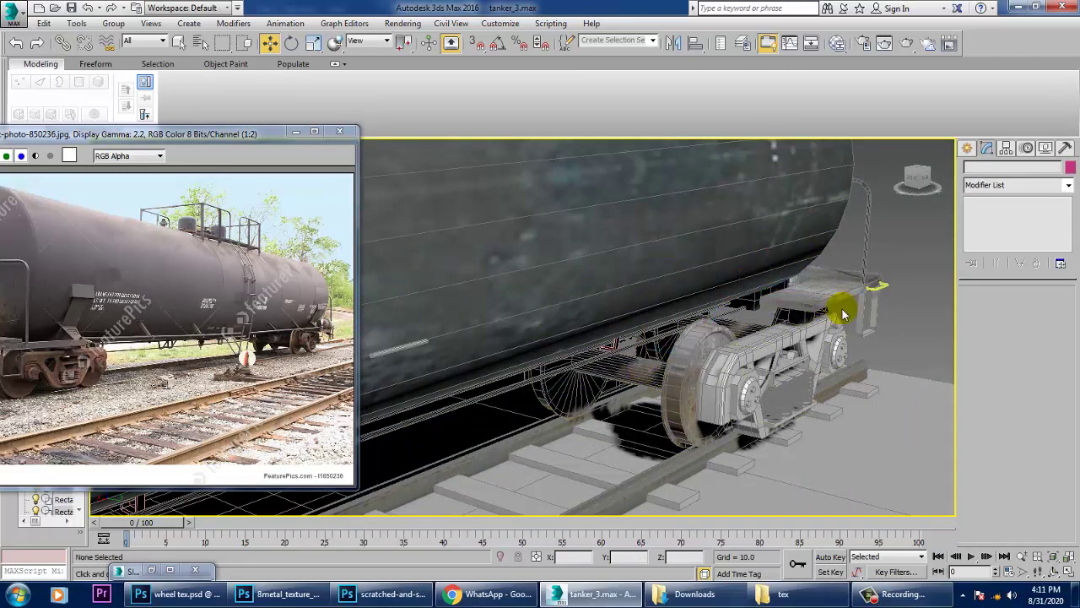
- Delete the plain end support and its mounting box above the near bogie on the same side
scroll(731, 273, "down", 4)
middle_click_drag(700, 313, 498, 353, "alt")
scroll(497, 353, "up", 3)
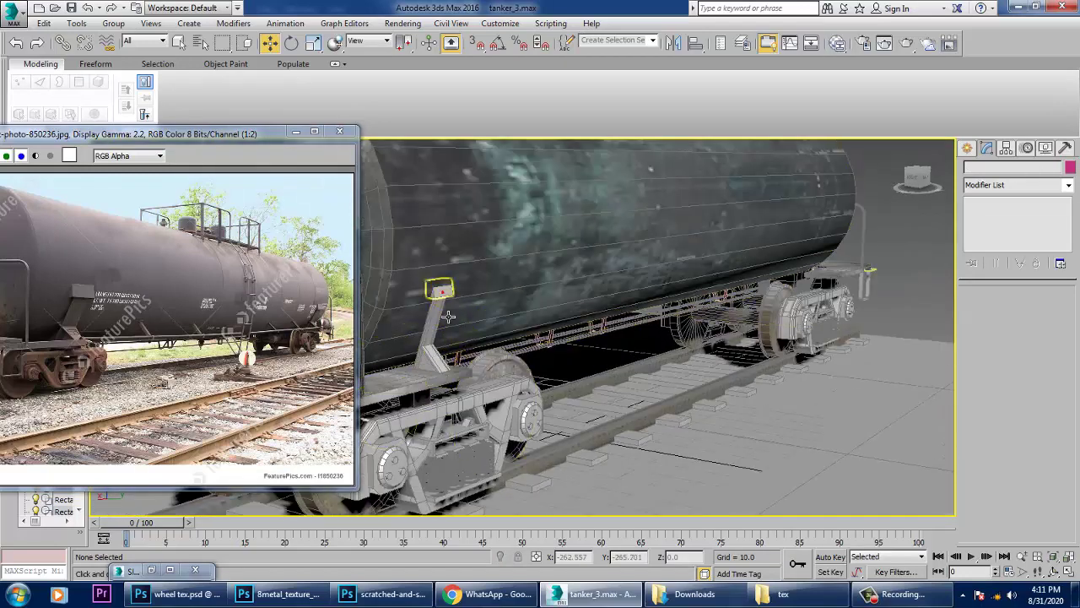
left_click(448, 321)
key("Delete")
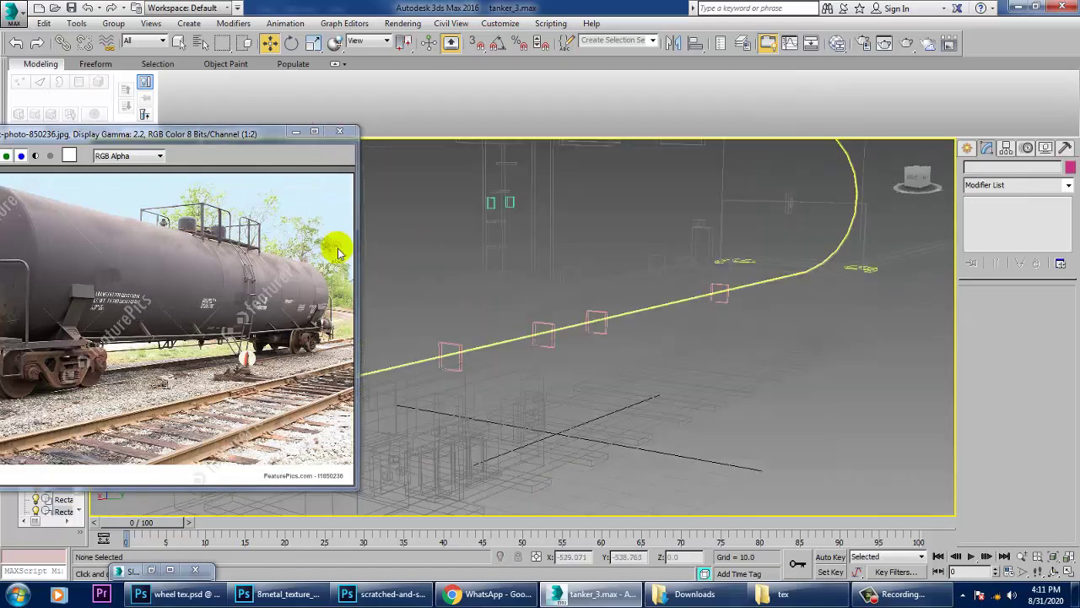
- Select the textured end support, its mounting box and the side pipe on the tanker's opposite side
scroll(663, 279, "down", 4)
middle_click_drag(663, 279, 796, 316, "alt")
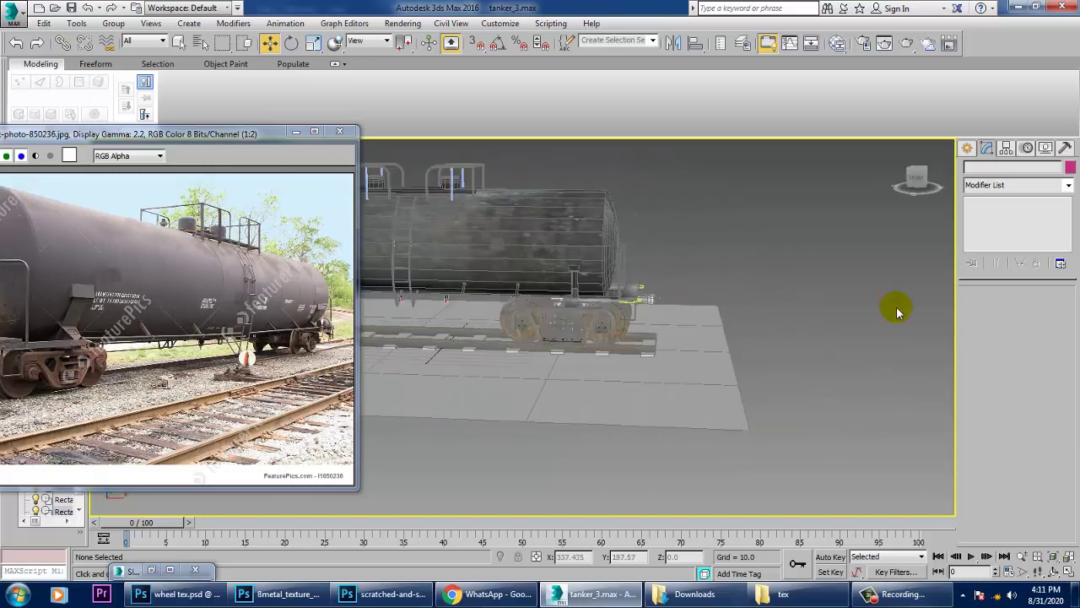
middle_click_drag(603, 320, 896, 325, "alt")
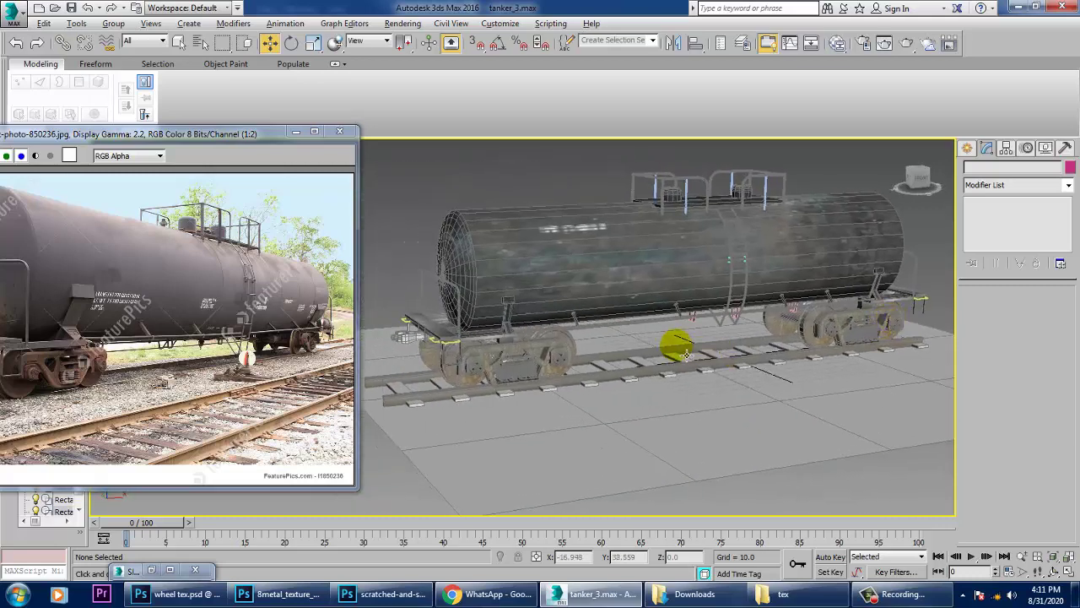
middle_click_drag(686, 355, 593, 388, "alt")
scroll(573, 353, "up", 3)
middle_click_drag(570, 350, 693, 297)
left_click(574, 275)
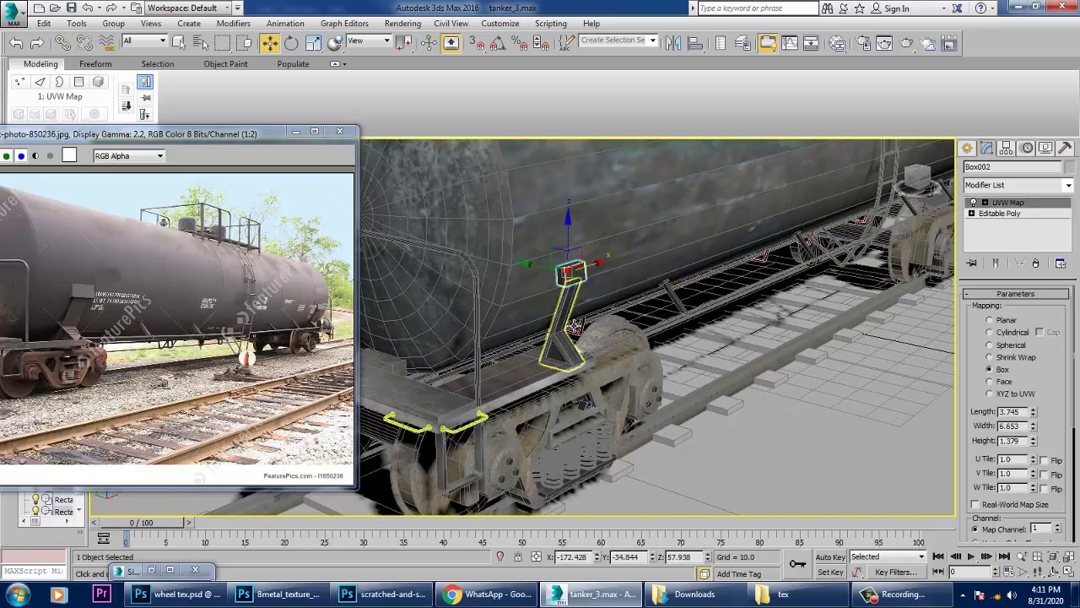
left_click(574, 326, "ctrl")
scroll(618, 334, "up", 3)
left_click(698, 323, "ctrl")
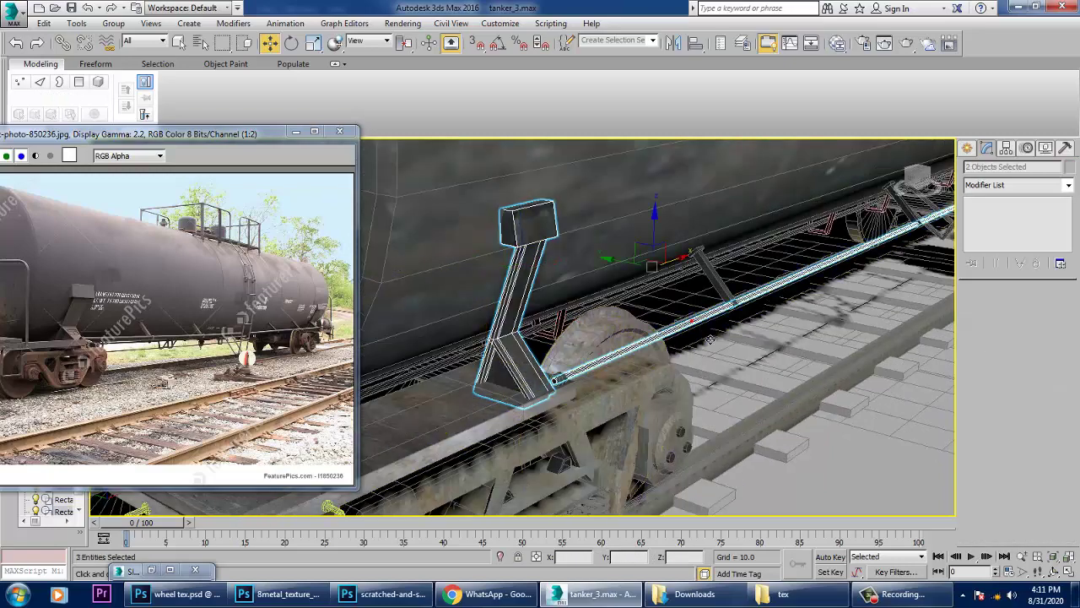
- Add the pipe's two brackets and the ladder's two foot struts to the selection
mouse_move(710, 339)
middle_mouse_down("alt")
mouse_move(755, 337)
mouse_move(735, 337)
mouse_move(732, 358)
middle_mouse_up("alt")
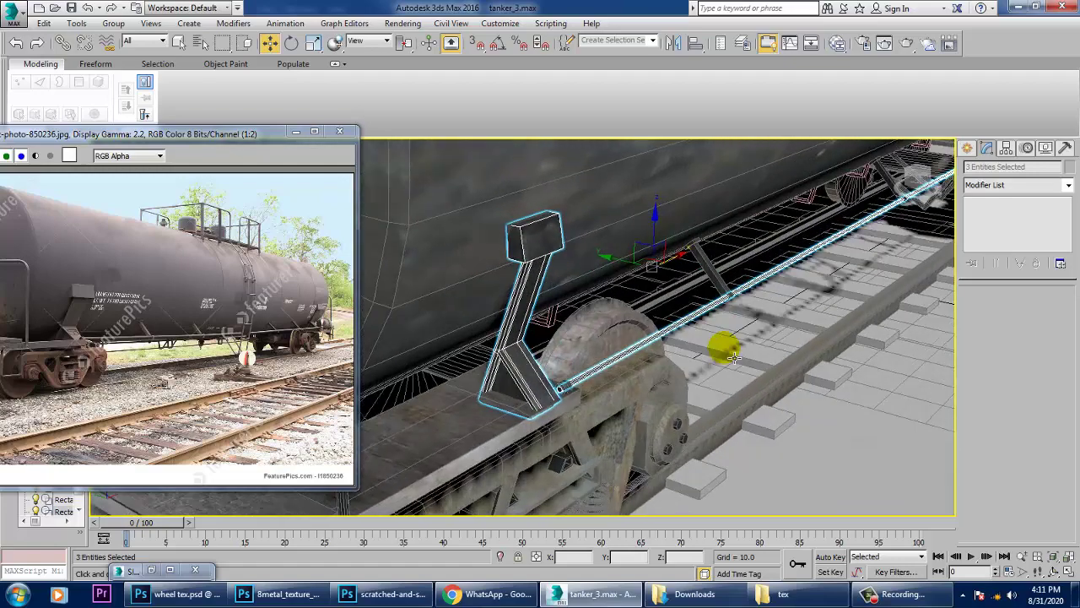
left_click(723, 281, "ctrl")
middle_click_drag(724, 281, 660, 325, "alt")
scroll(661, 326, "up", 2)
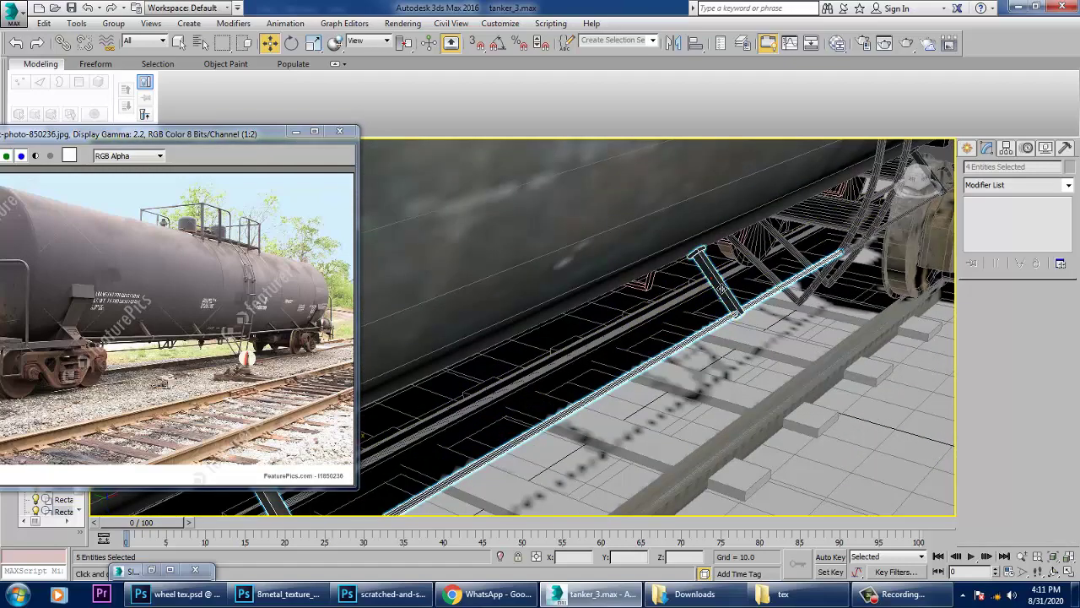
left_click(768, 270, "ctrl")
left_click(768, 275, "ctrl")
left_click(806, 258, "ctrl")
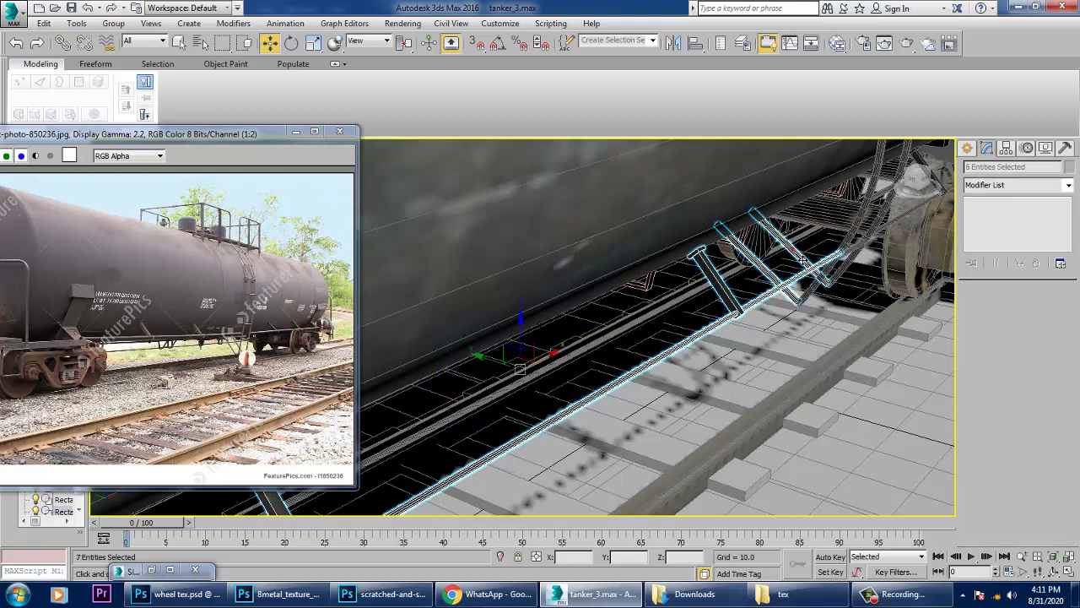
- Add the textured ladder's two rails, its rungs and the teal hooks beside the rails to the selection
middle_click_drag(727, 344, 591, 439)
left_click(622, 253, "ctrl")
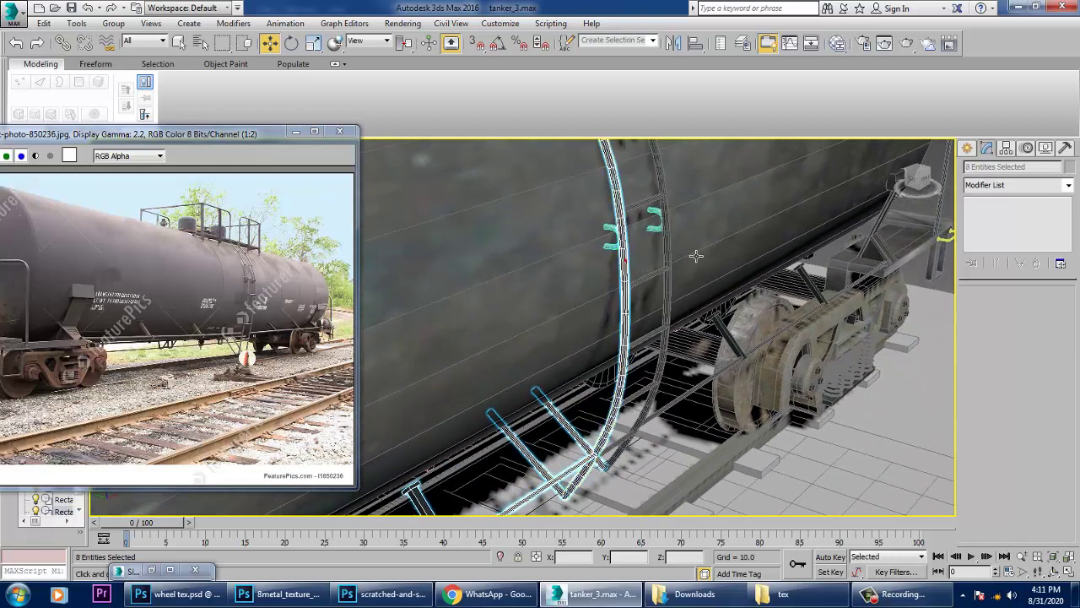
left_click(670, 241, "ctrl")
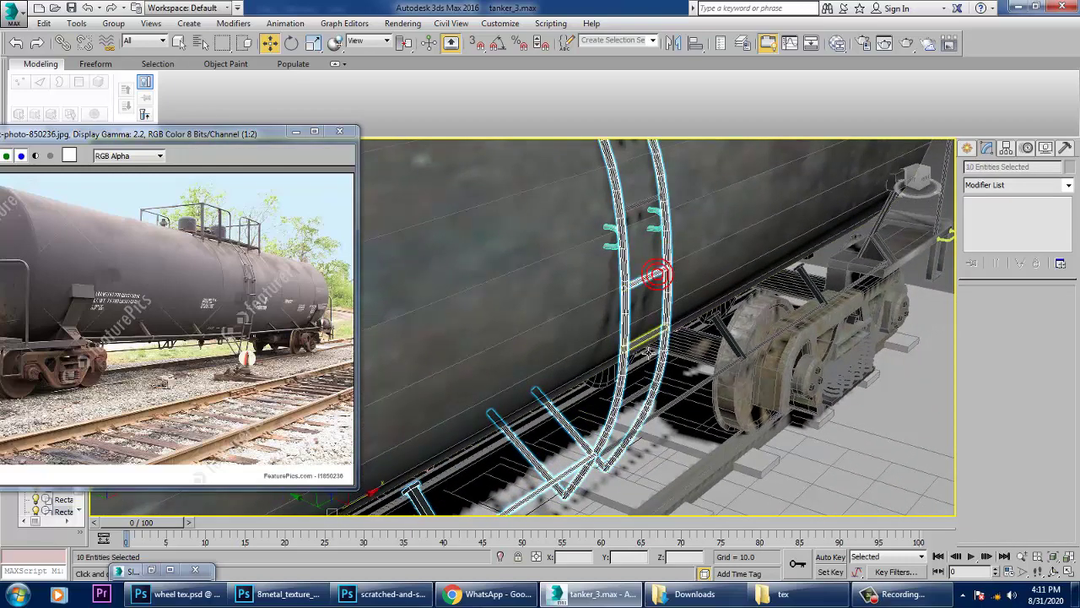
middle_click_drag(668, 385, 649, 368, "alt")
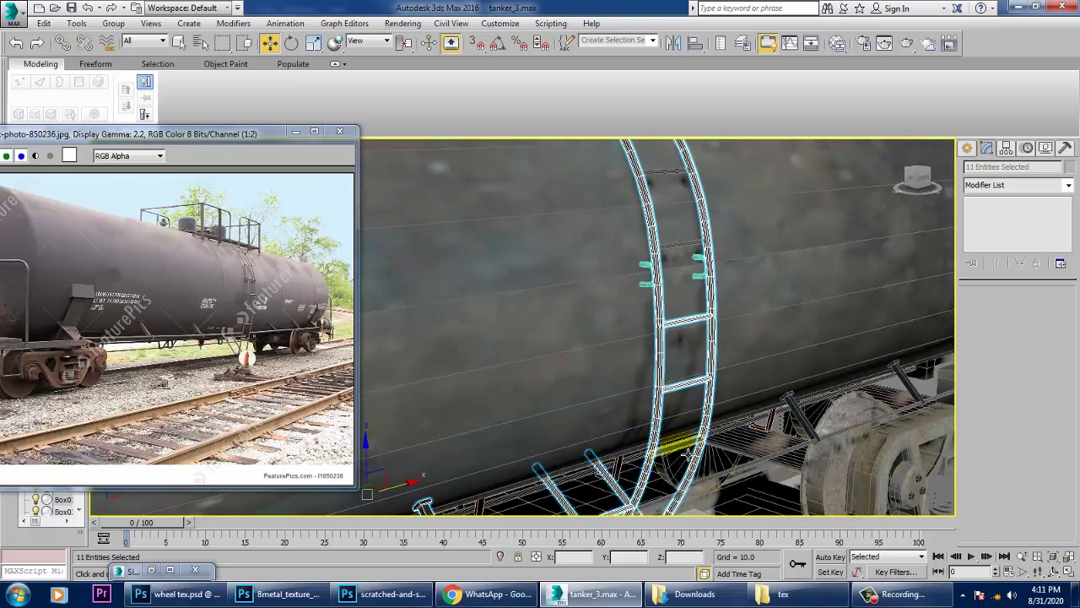
middle_click_drag(700, 253, 699, 338, "alt")
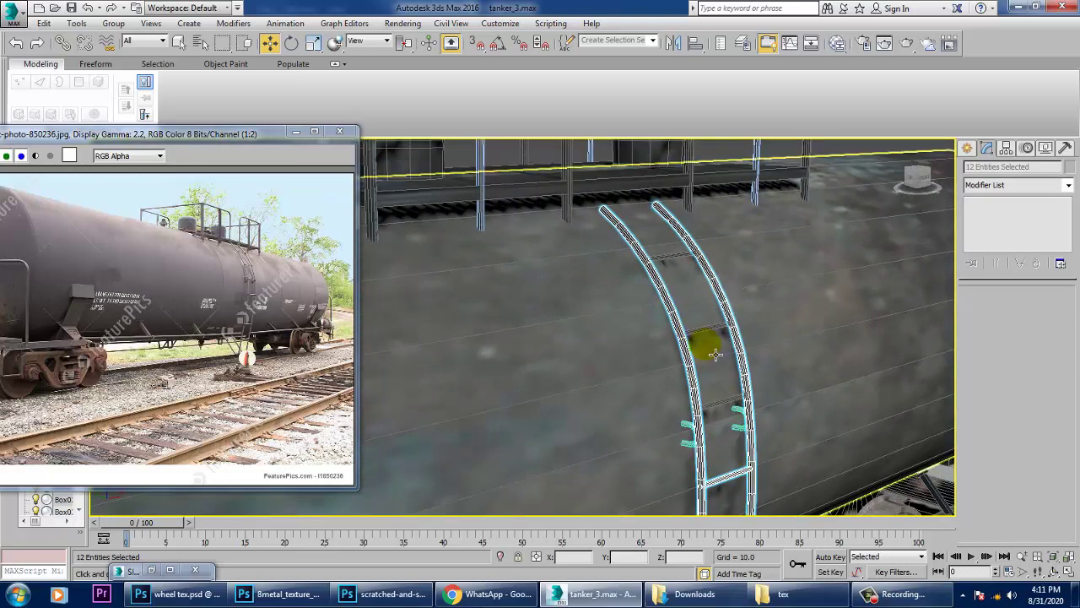
left_click(693, 329, "ctrl")
left_click(671, 254, "ctrl")
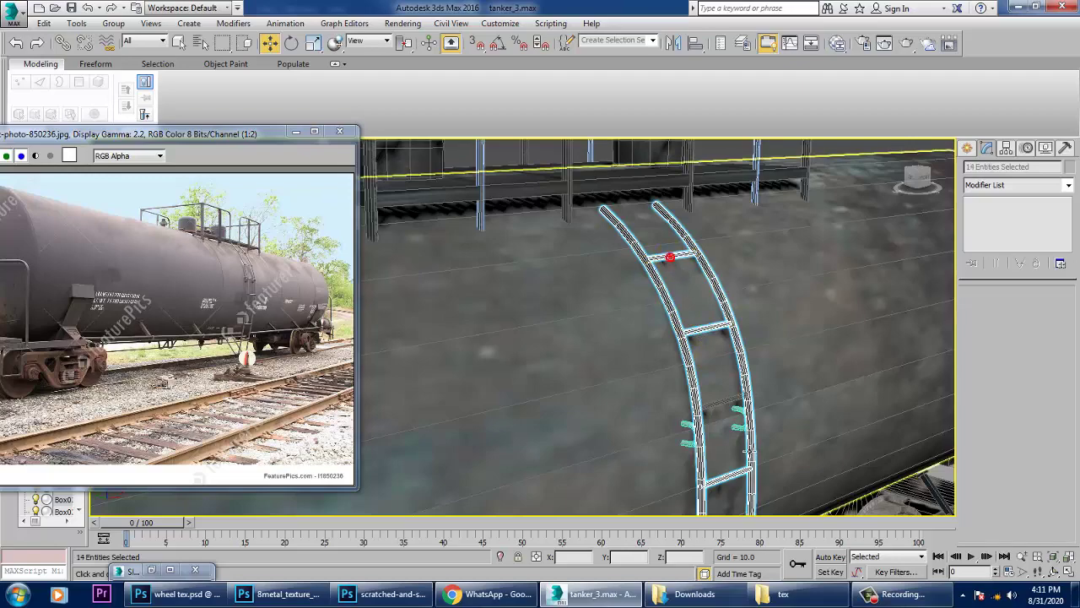
left_click(741, 411, "ctrl")
left_click(688, 427, "ctrl")
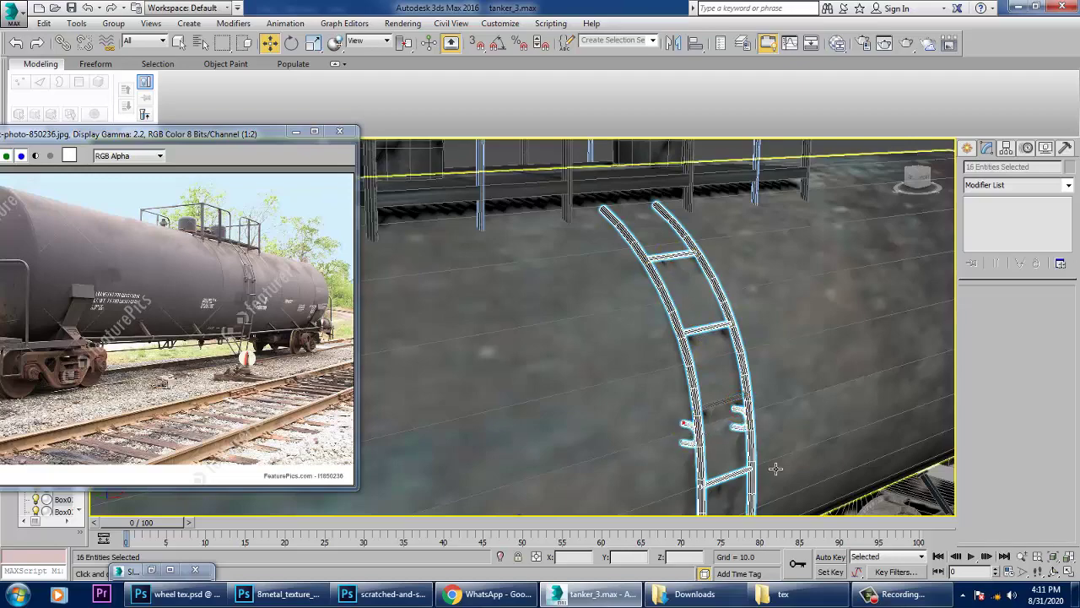
- Add the second side pipe, its two brackets and the far end support with its mounting box to the selection
middle_click_drag(777, 470, 716, 299, "alt")
middle_click_drag(739, 413, 796, 196)
scroll(824, 274, "up", 2)
middle_click_drag(824, 275, 661, 383)
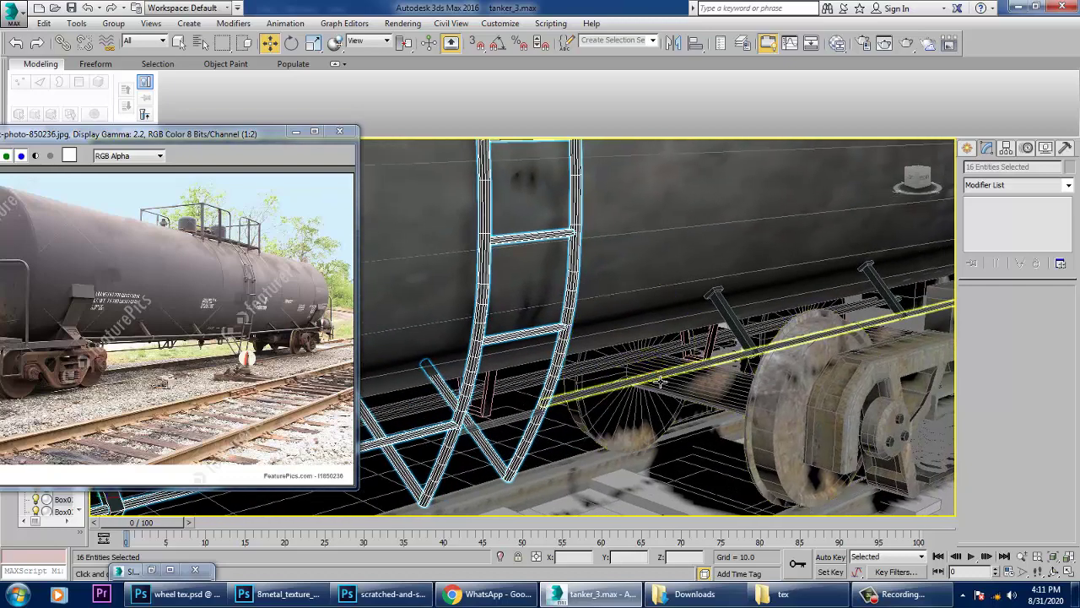
left_click(660, 382, "ctrl")
left_click(734, 329, "ctrl")
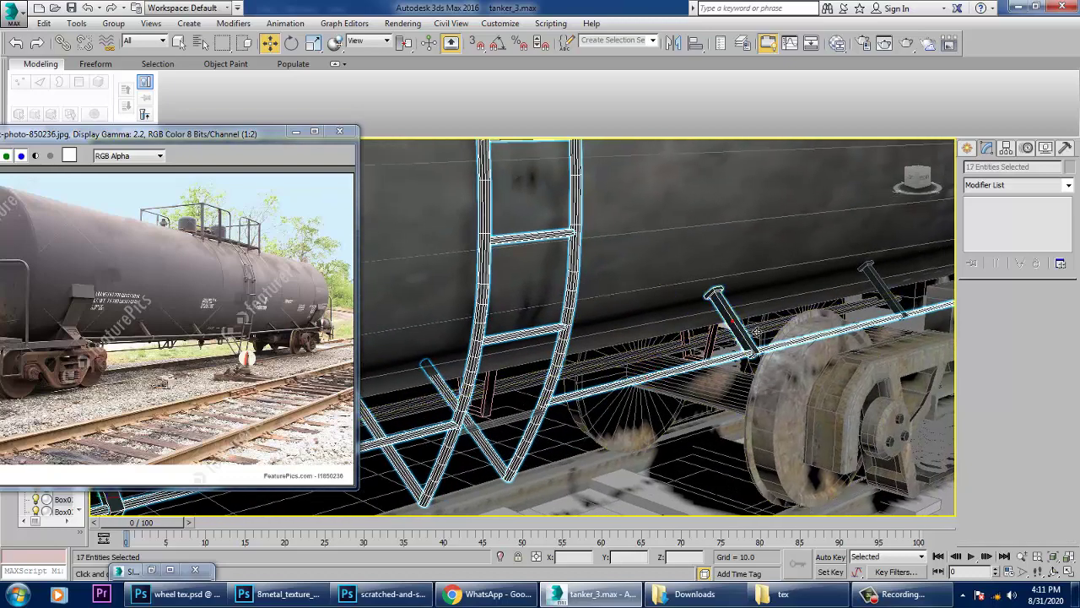
left_click(888, 298, "ctrl")
middle_click_drag(887, 299, 594, 376)
scroll(776, 309, "up", 2)
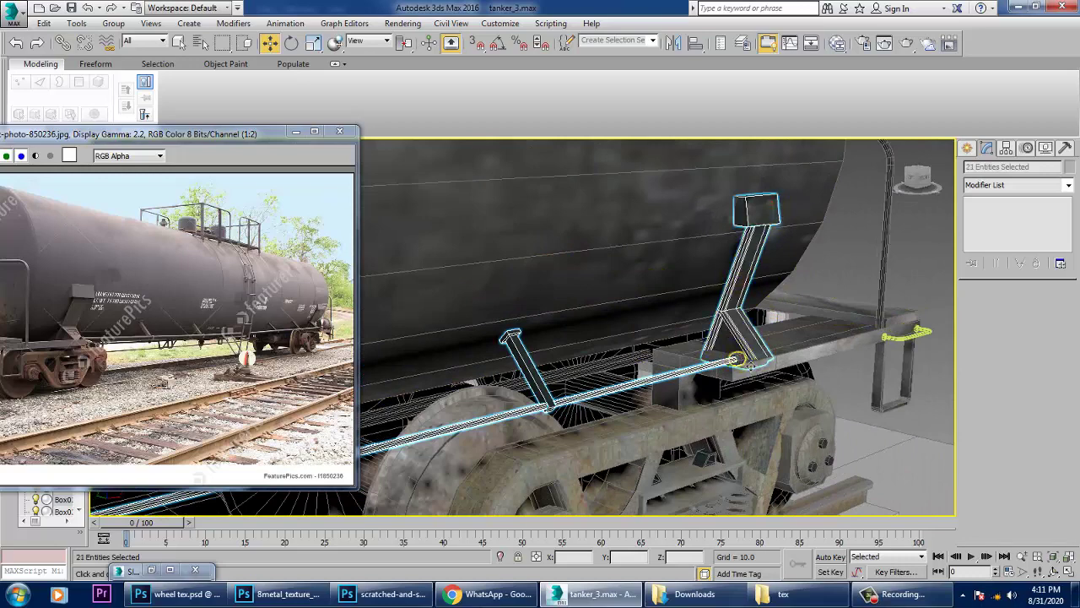
left_click(737, 359, "ctrl")
- Add the remaining unselected ladder rung to the selection and check the whole set of side parts
scroll(759, 356, "down", 5)
middle_click_drag(615, 398, 600, 417, "alt")
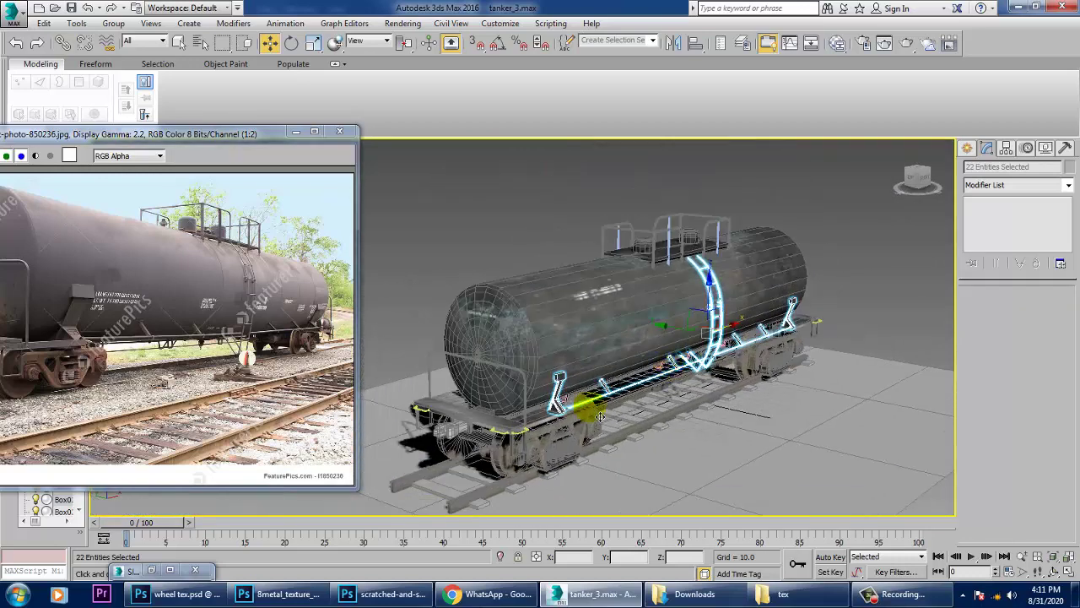
scroll(550, 429, "up", 6)
middle_click_drag(735, 326, 628, 478)
scroll(639, 479, "down", 8)
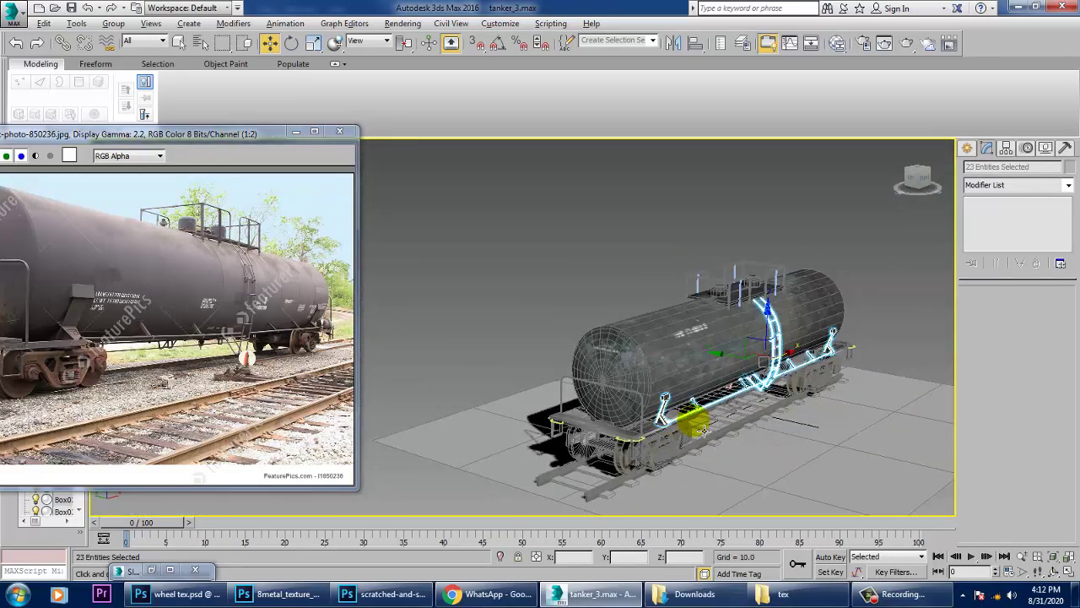
- Mirror the selected ladder, pipes and supports across the Y axis as a copy
scroll(787, 404, "up", 3)
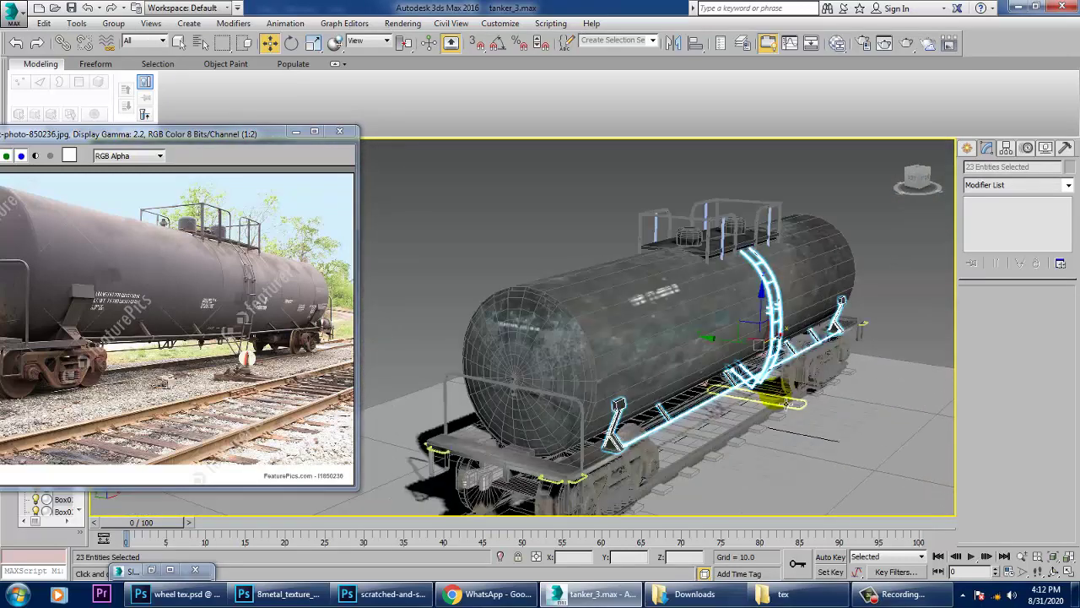
left_click(676, 44)
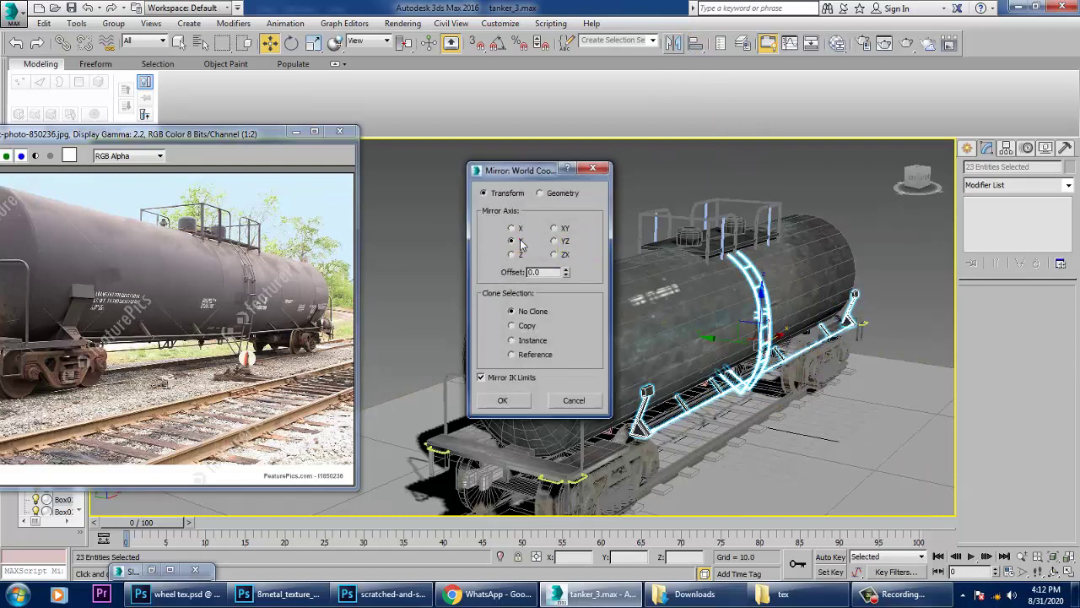
left_click(525, 325)
left_click(503, 401)
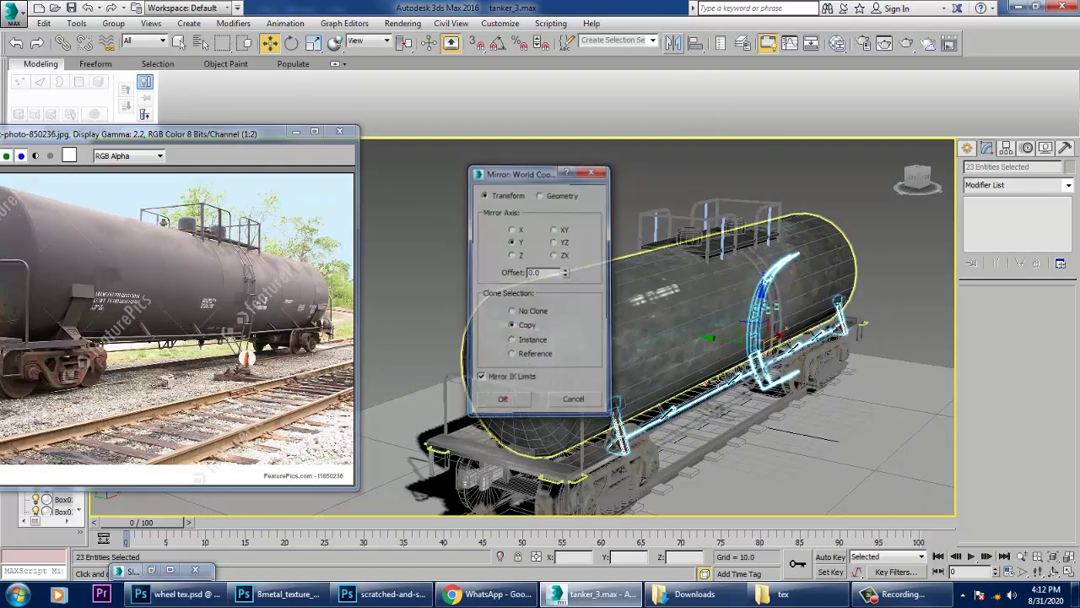
- Move the mirrored ladder, pipes and supports along Y onto the tanker's opposite side and fine-tune their fit against the frame
left_click_drag(708, 349, 612, 339)
mouse_move(612, 340)
middle_mouse_down("alt")
mouse_move(679, 376)
mouse_move(702, 363)
mouse_move(629, 344)
middle_mouse_up("alt")
scroll(649, 365, "up", 4)
scroll(704, 362, "down", 4)
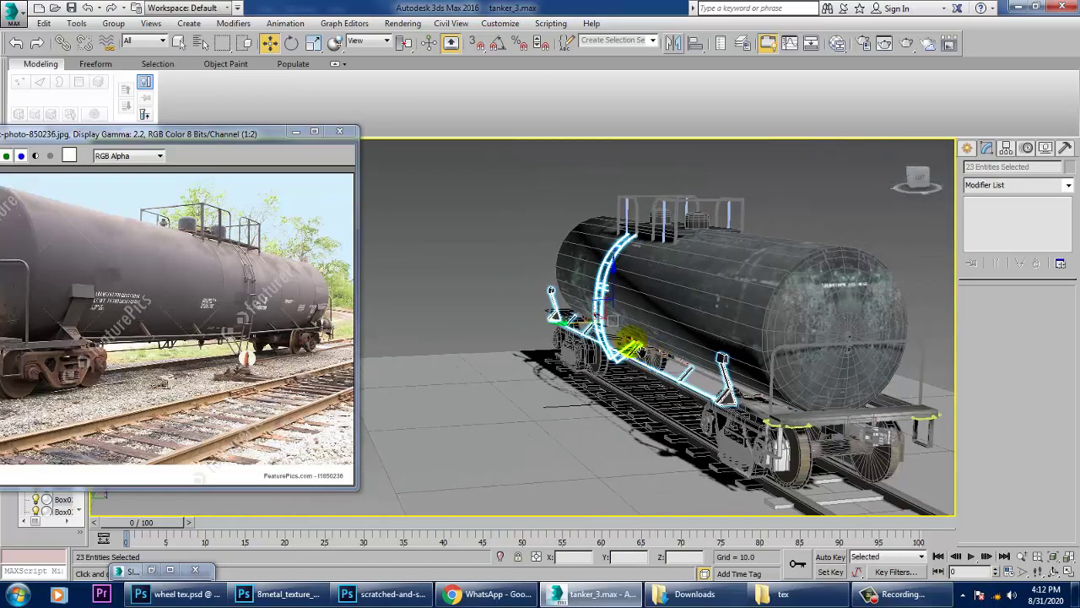
scroll(618, 346, "up", 4)
left_click_drag(576, 315, 614, 314)
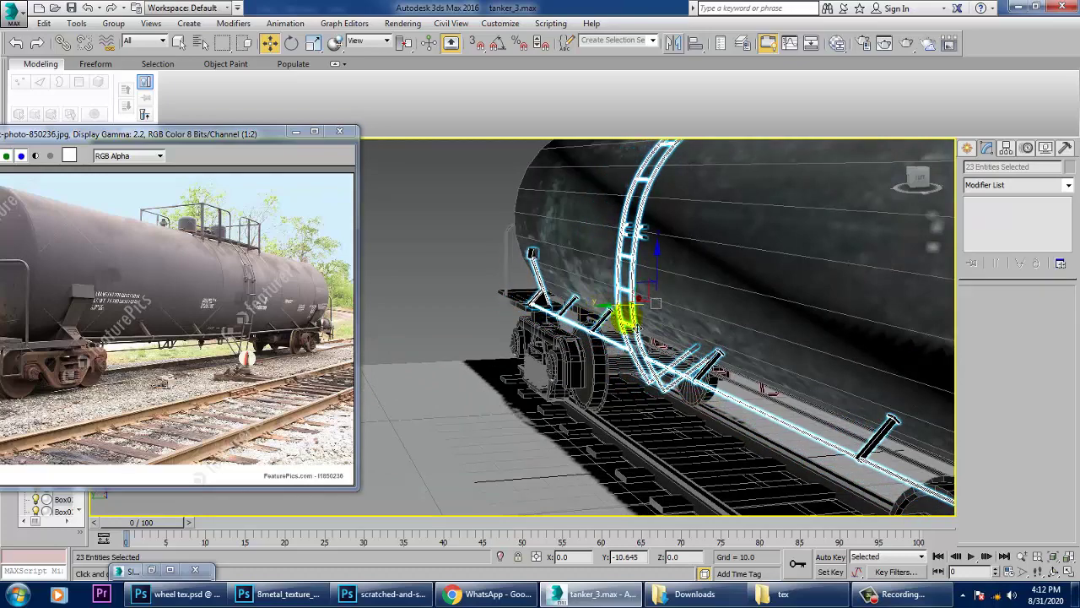
middle_click_drag(637, 329, 628, 286)
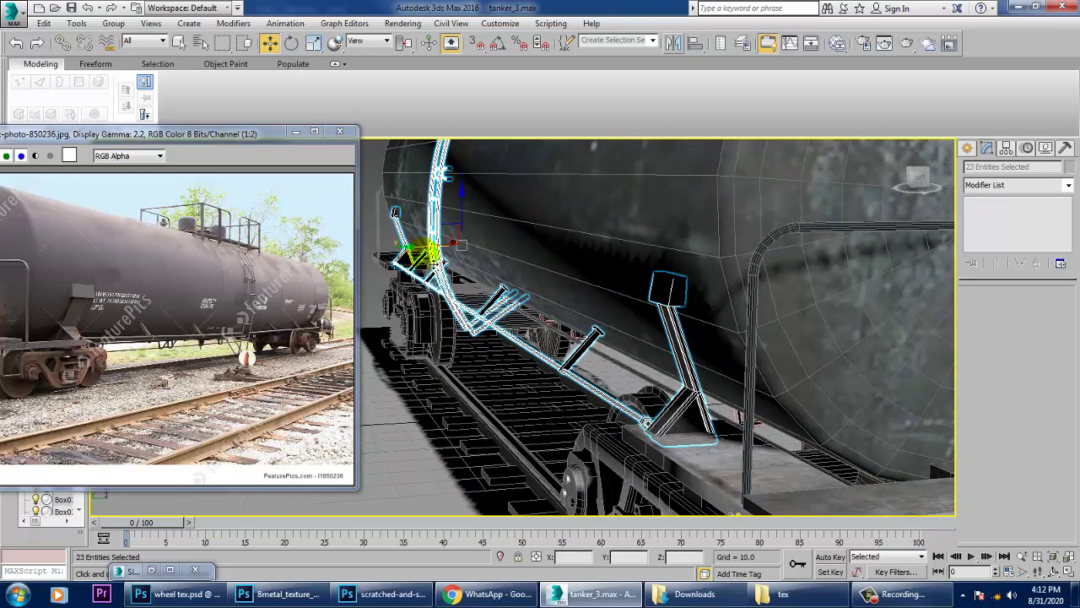
left_click_drag(429, 259, 429, 259)
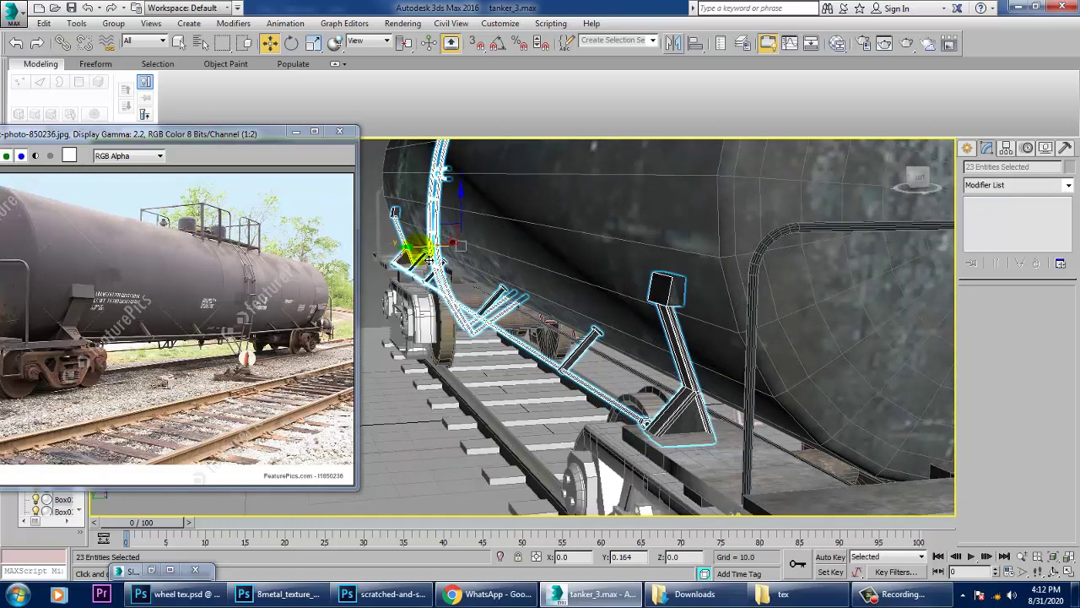
- Select the two teal hooks beside the ladder on one side and assign them the existing dark metal VRay material
middle_click_drag(536, 318, 778, 394, "alt")
left_click(753, 201)
scroll(775, 362, "up", 6)
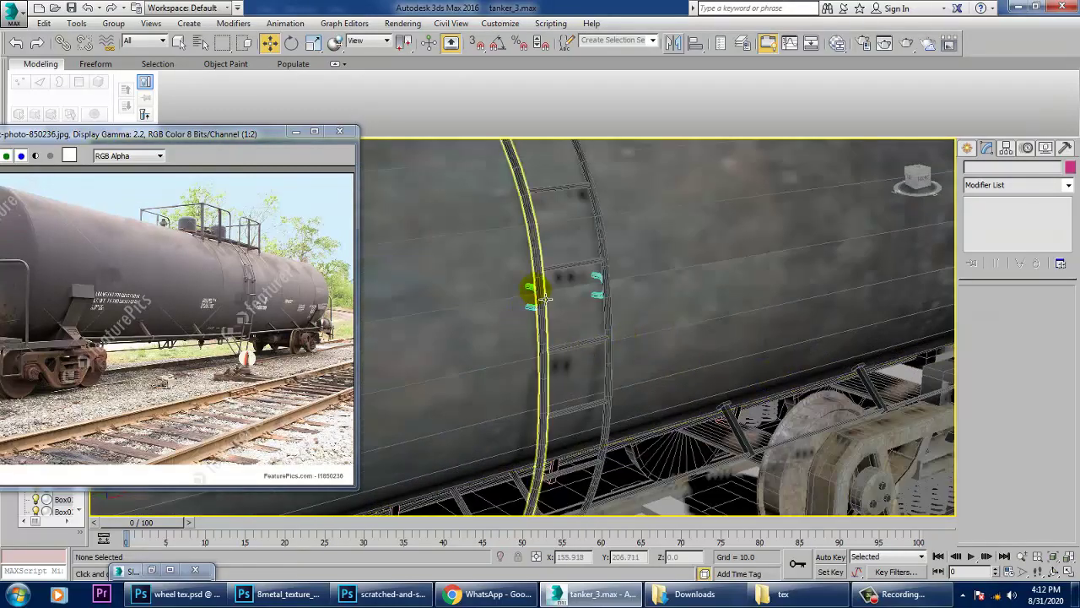
left_click(531, 289)
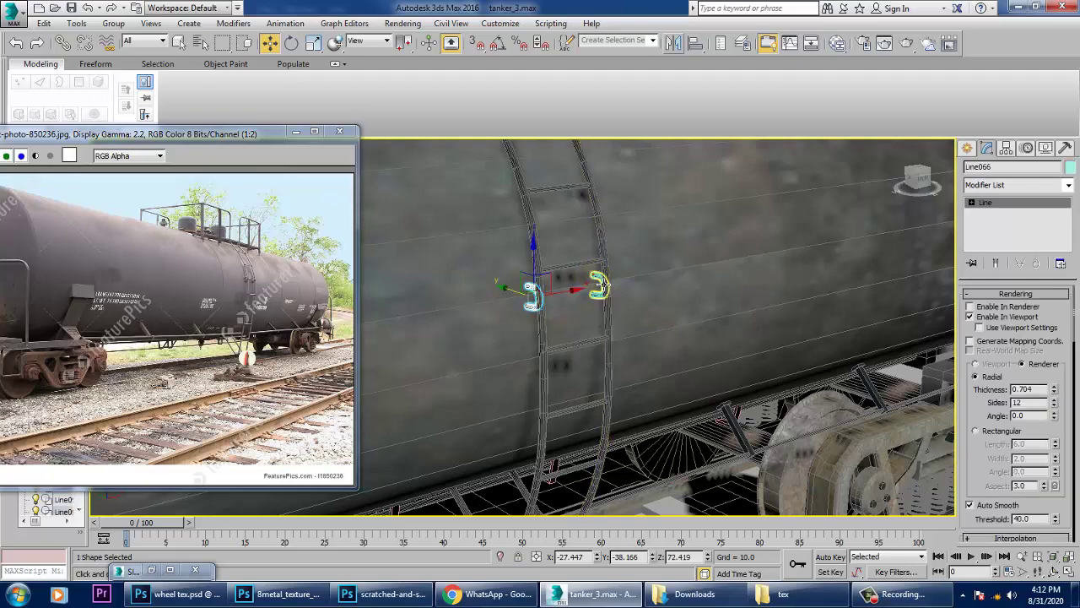
left_click(598, 289, "ctrl")
middle_click_drag(601, 291, 655, 160)
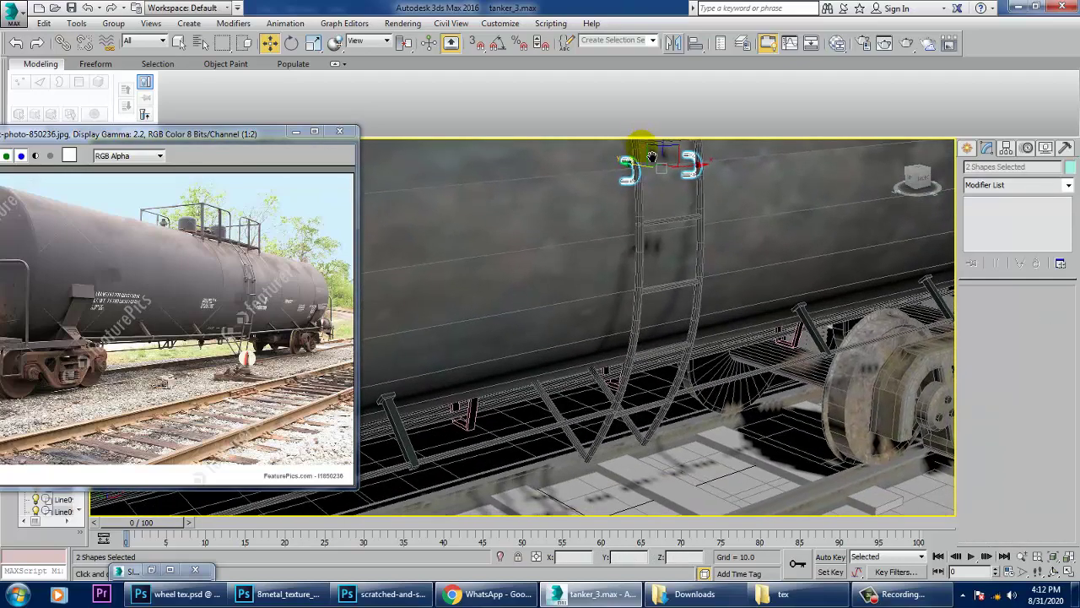
key("m")
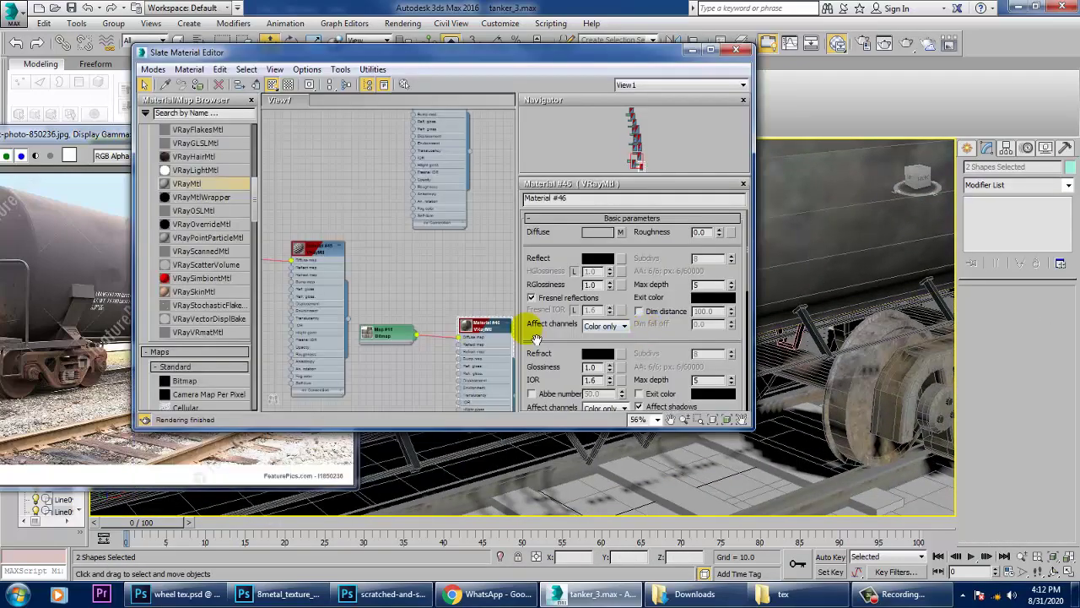
middle_click_drag(421, 411, 411, 316)
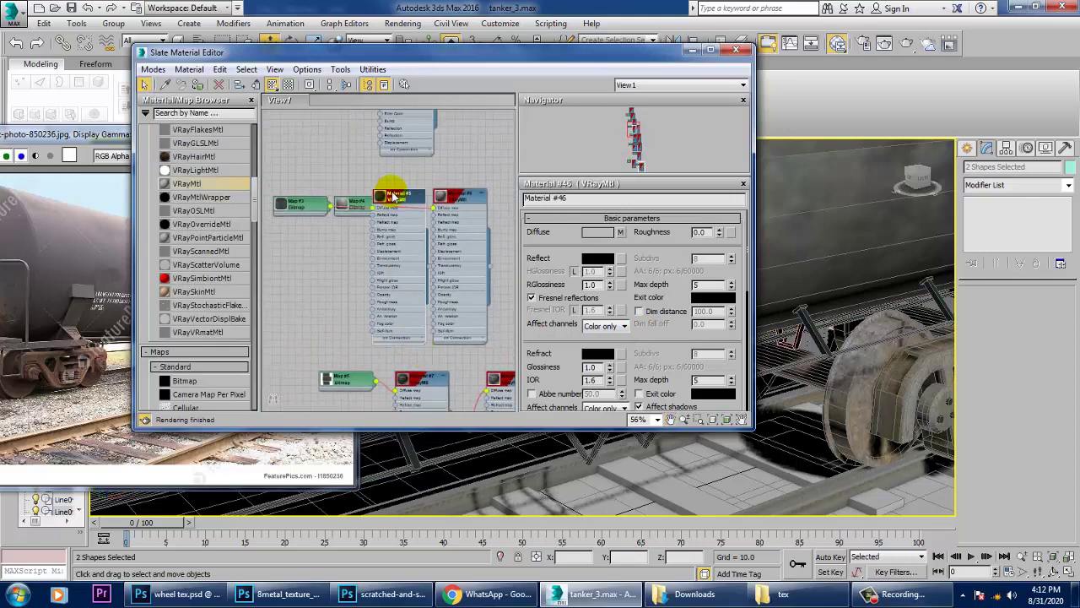
left_click(197, 86)
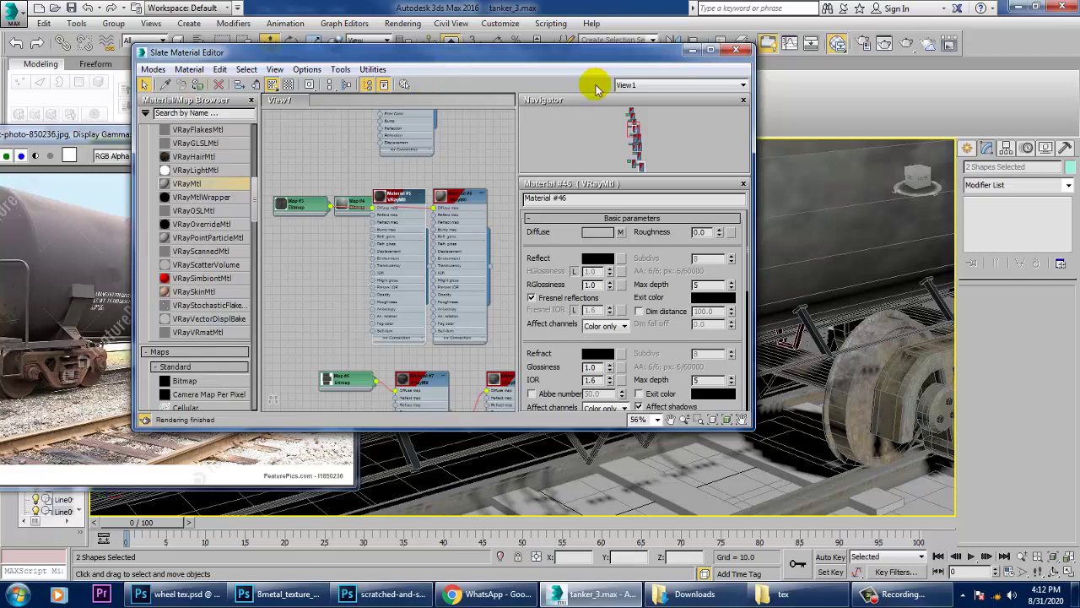
left_click(690, 50)
- Select the two teal hooks beside the ladder on the tanker's opposite side
scroll(819, 242, "up", 6)
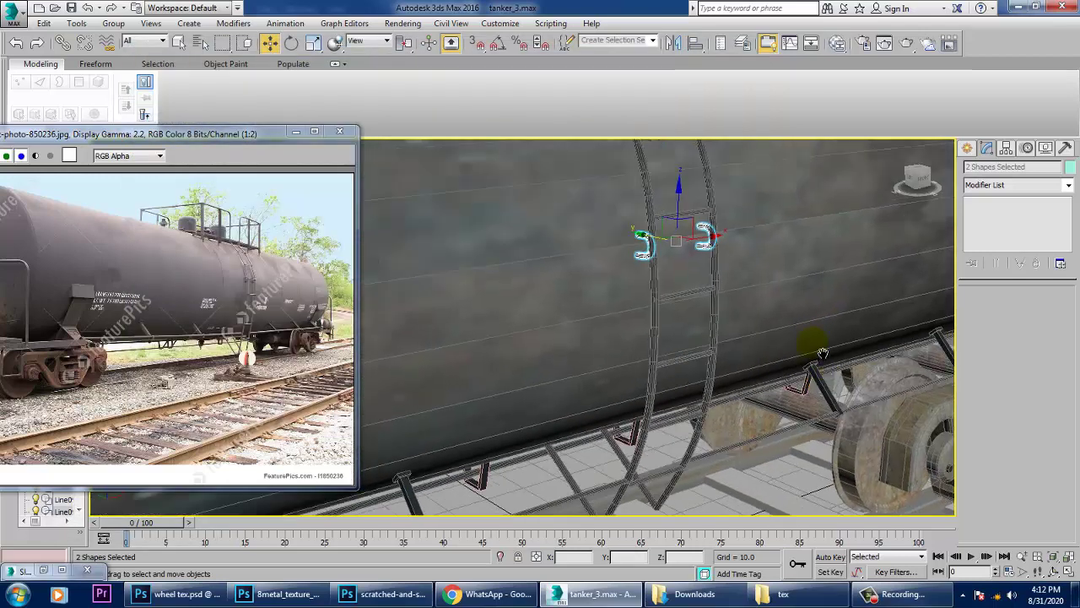
middle_click_drag(824, 354, 731, 335, "alt")
scroll(646, 345, "up", 2)
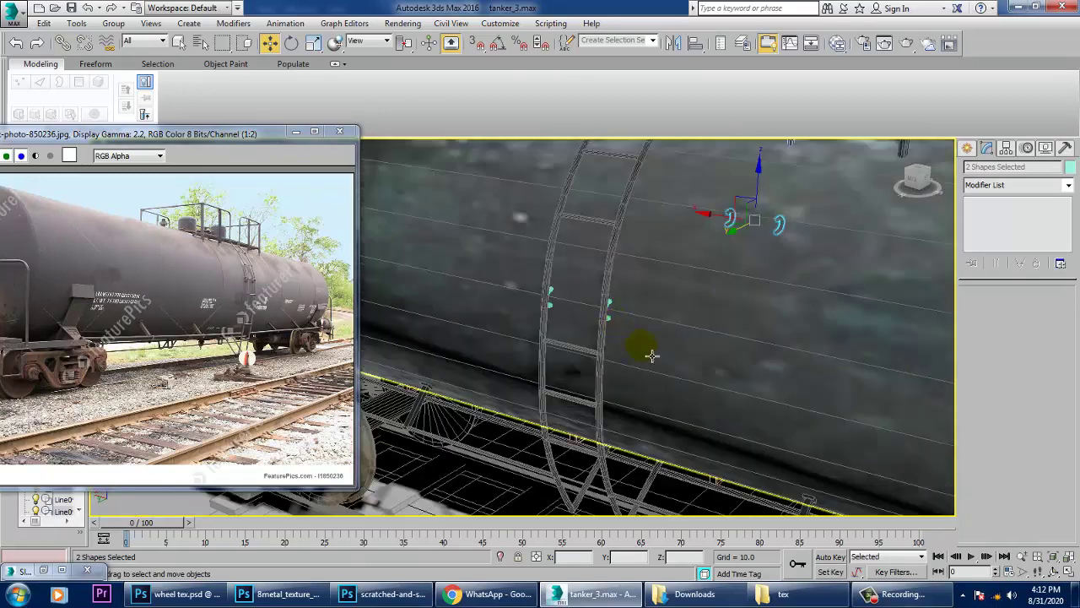
left_click(618, 313)
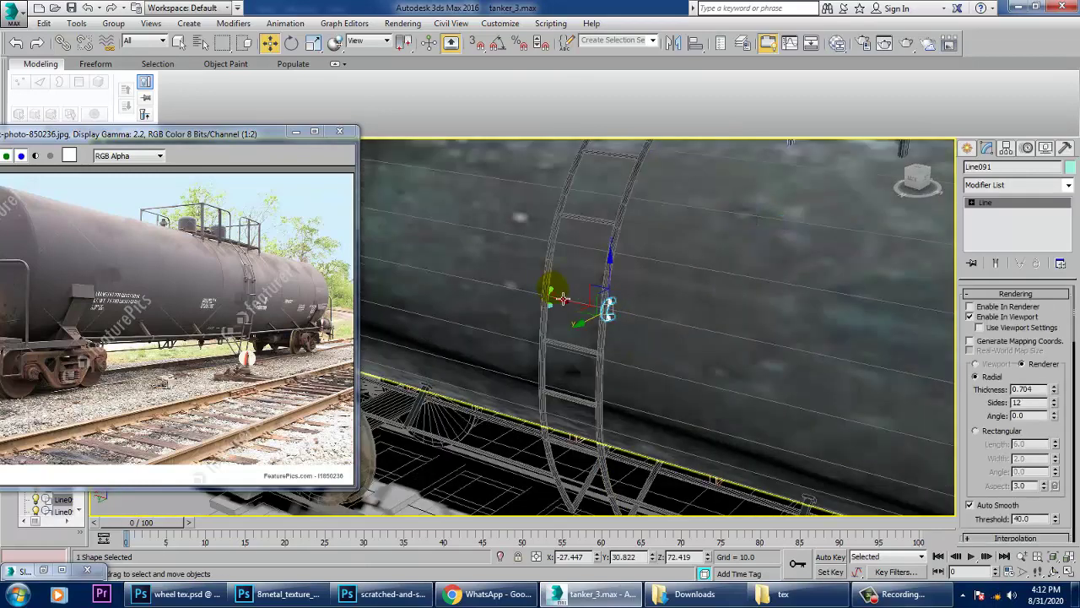
left_click(561, 300, "ctrl")
left_click(557, 299, "ctrl")
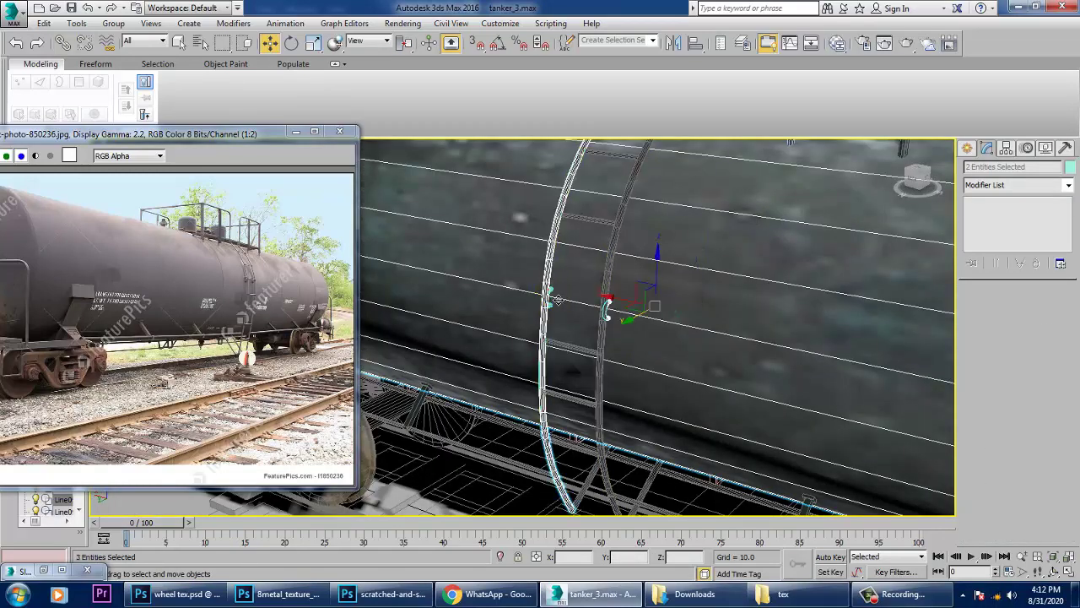
scroll(556, 324, "up", 4)
left_click(542, 297, "alt")
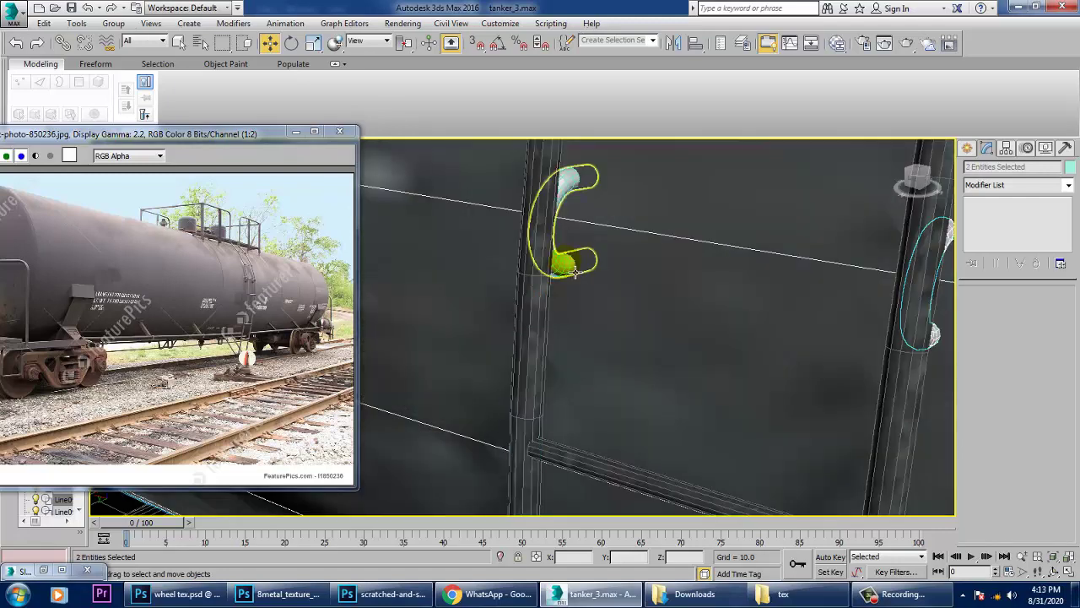
- Limit the selection to the two hooks and assign them the same dark metal VRay material
key("m")
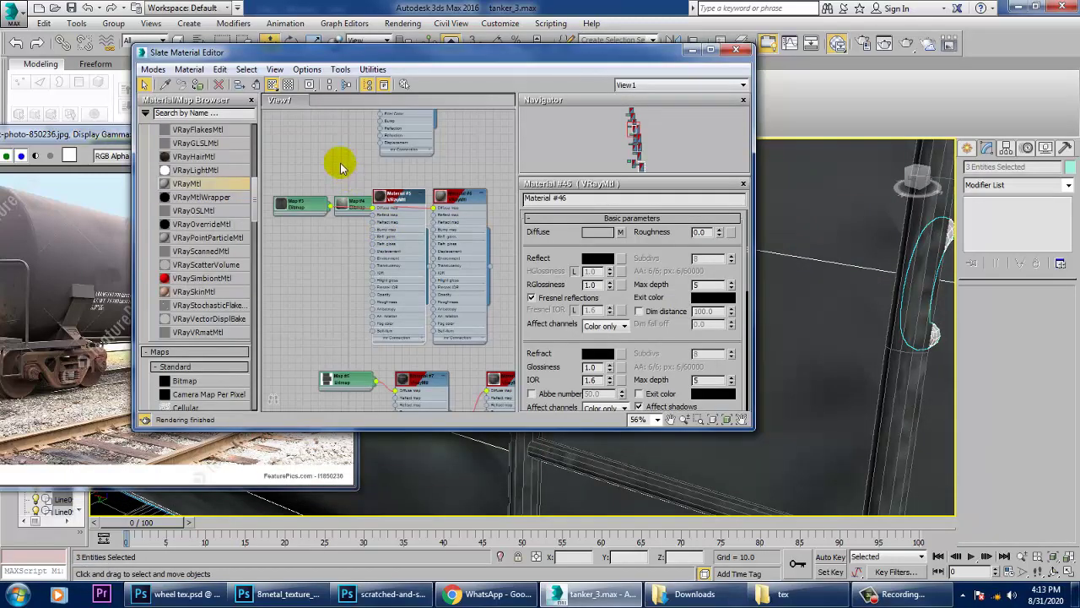
left_click(199, 83)
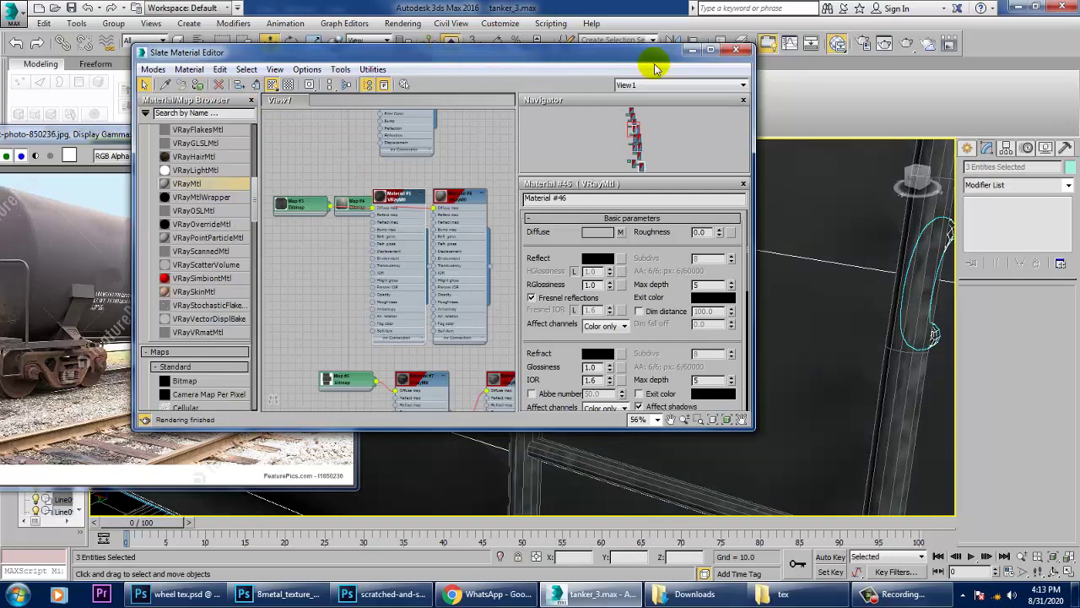
left_click(850, 317)
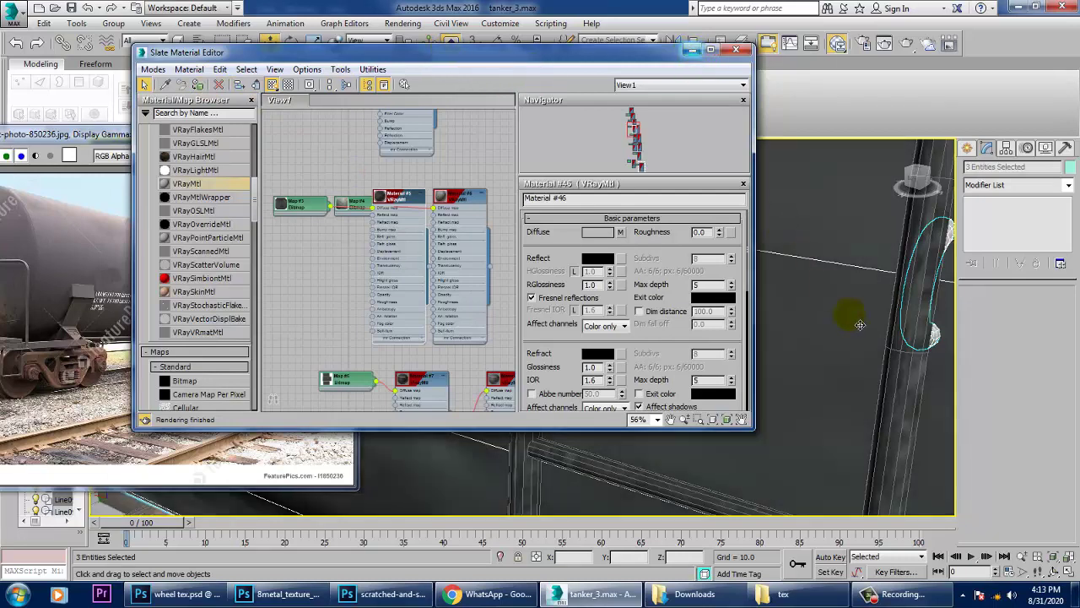
left_click(846, 317)
left_click(200, 87)
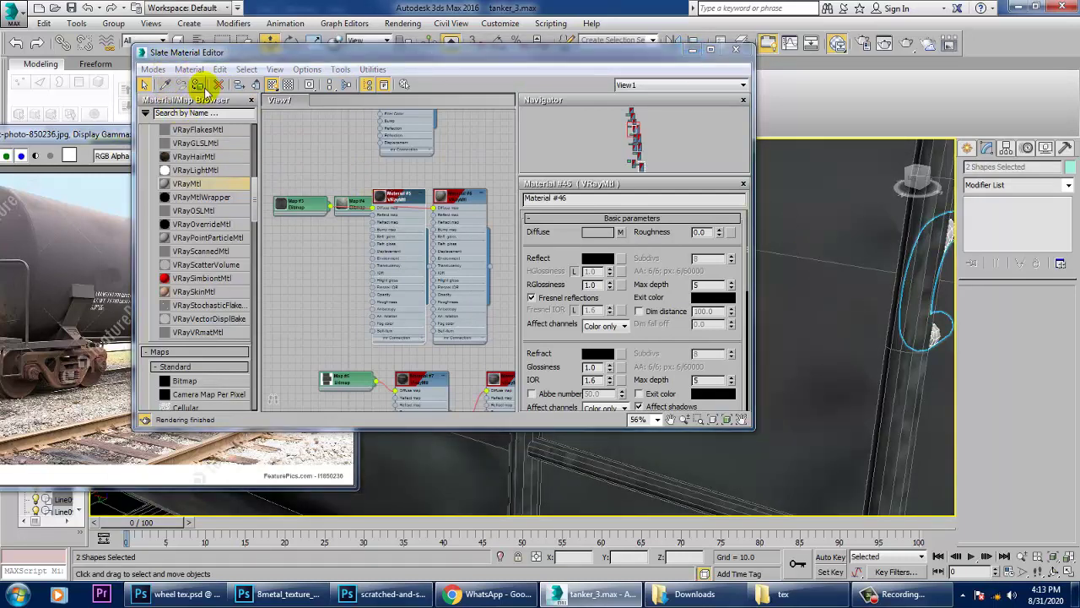
left_click(693, 51)
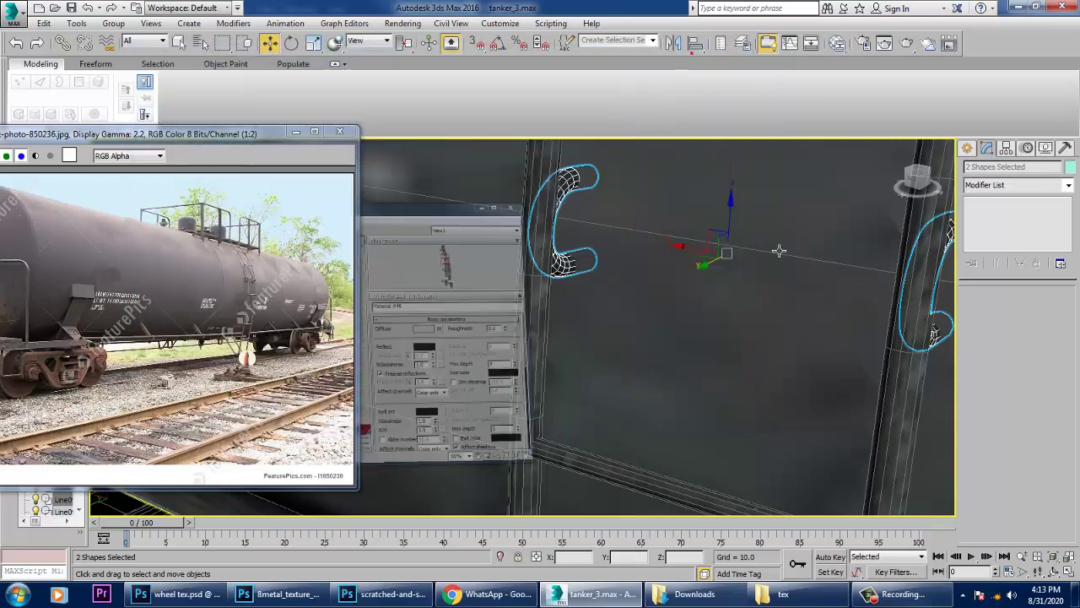
- Delete the two grab handles and the hanging step at one corner of the tanker's end platform
scroll(773, 260, "down", 8)
middle_click_drag(764, 286, 465, 279, "alt")
scroll(475, 368, "up", 5)
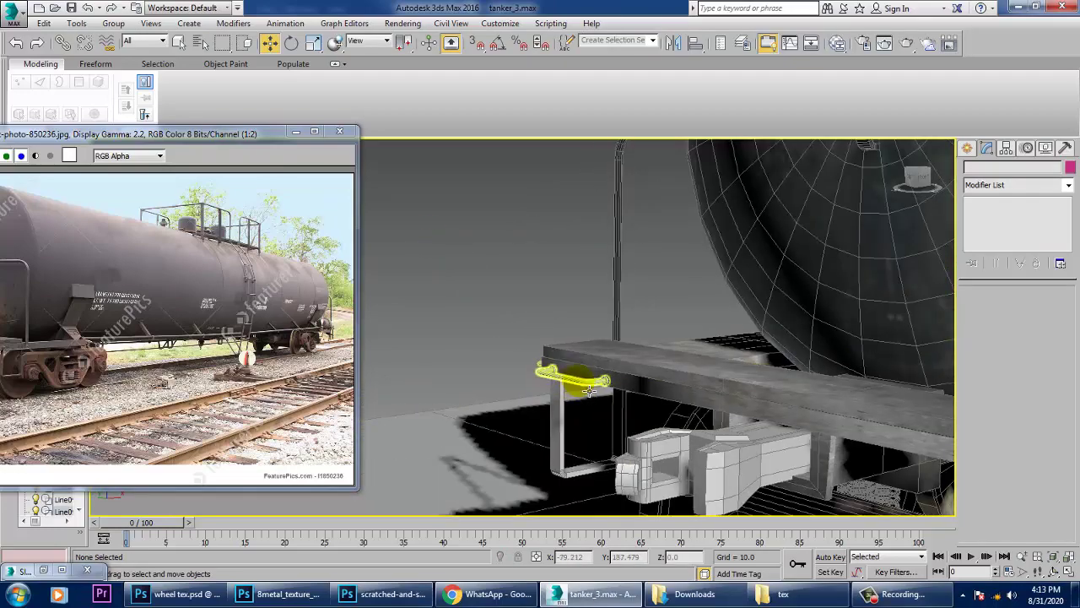
left_click(561, 377)
middle_click_drag(561, 377, 850, 417, "alt")
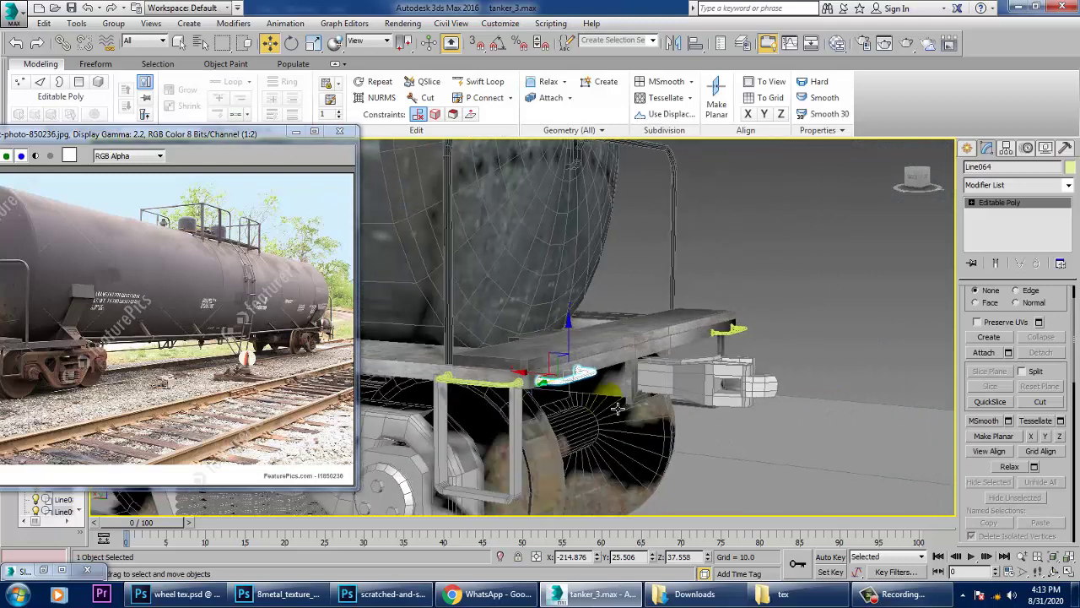
left_click(483, 382, "ctrl")
left_click(513, 441, "ctrl")
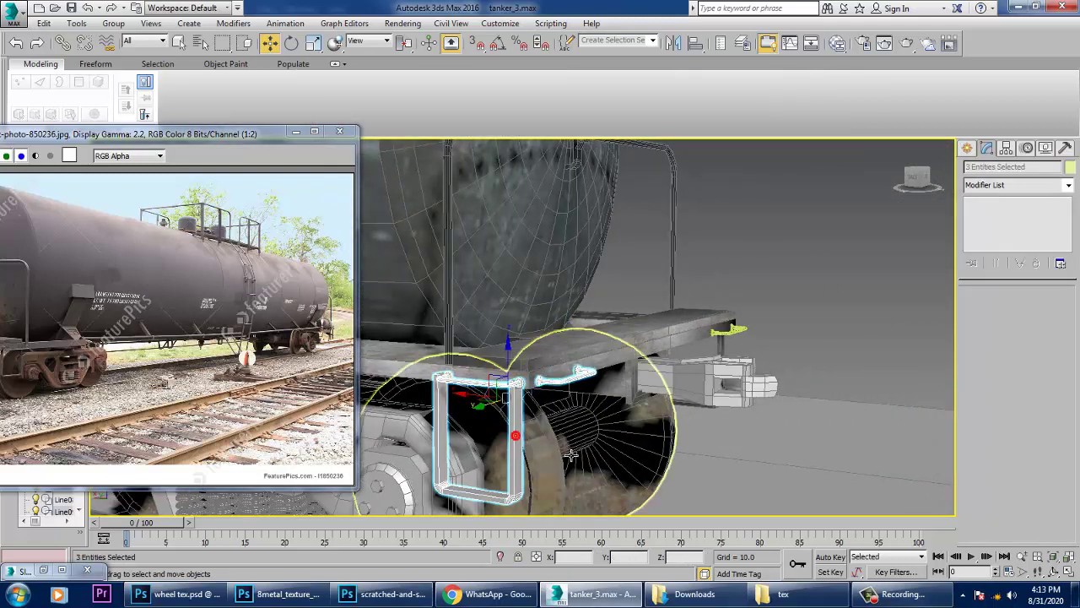
key("Delete")
- Select the two yellow grab handles and the textured hanging step at the platform's remaining corner
scroll(679, 417, "down", 8)
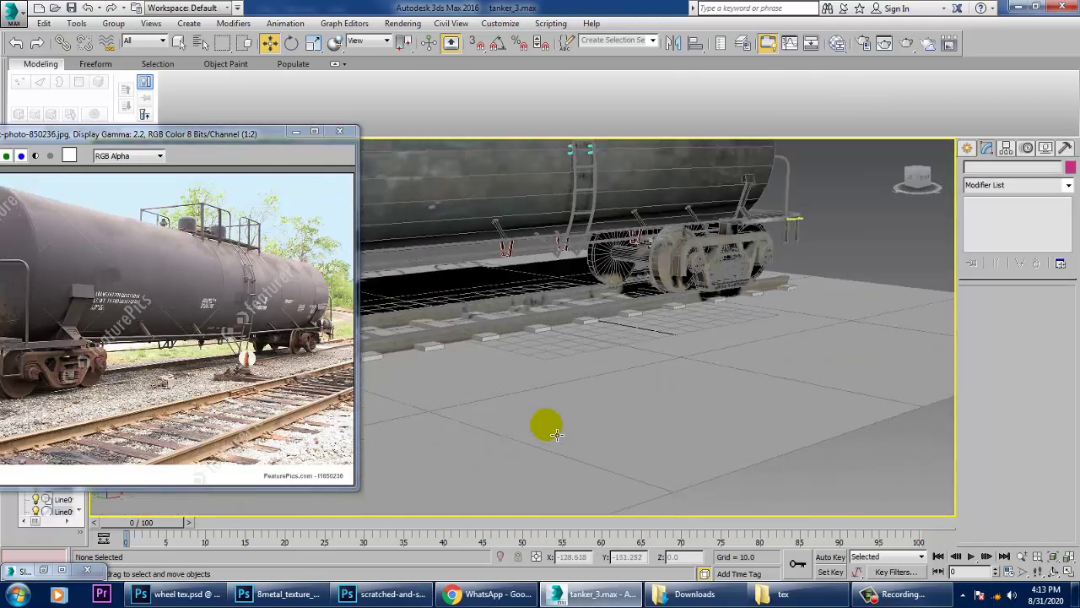
middle_click_drag(552, 433, 479, 370, "alt")
scroll(635, 393, "up", 12)
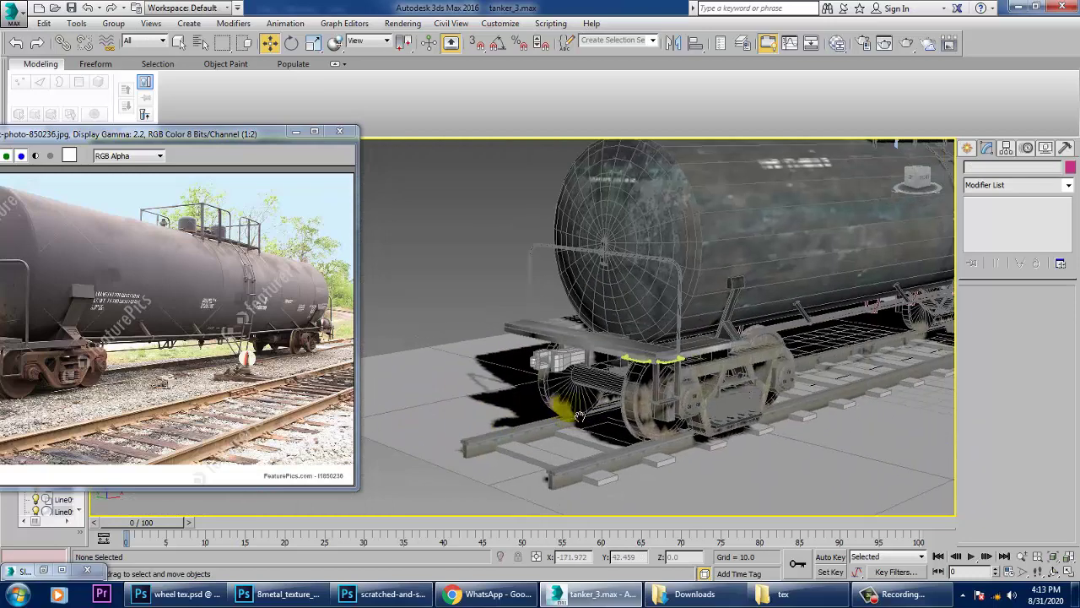
left_click(786, 314)
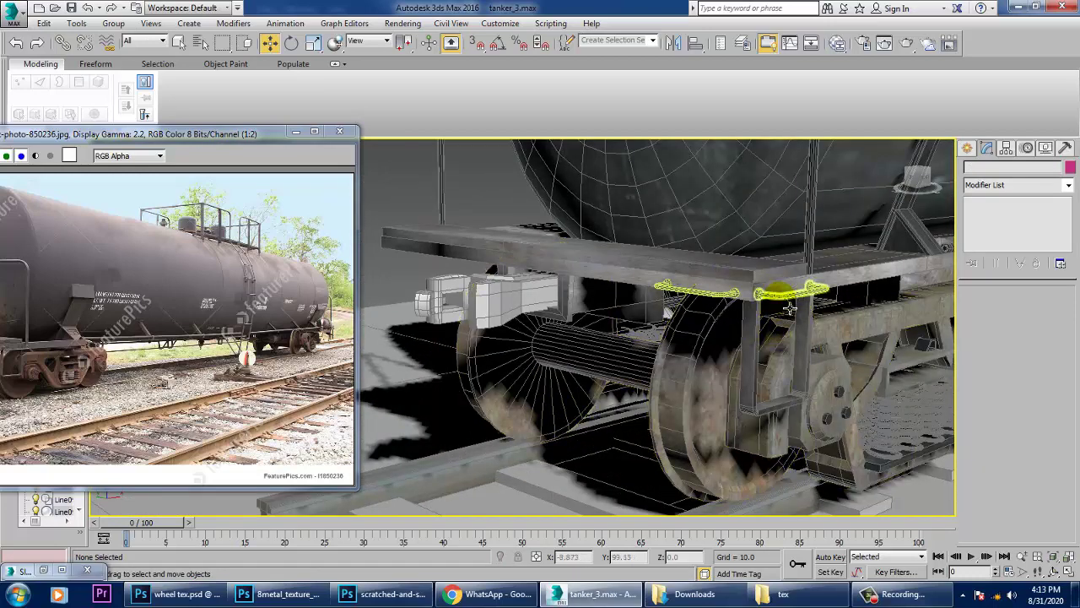
left_click(733, 305, "ctrl")
left_click(765, 361, "ctrl")
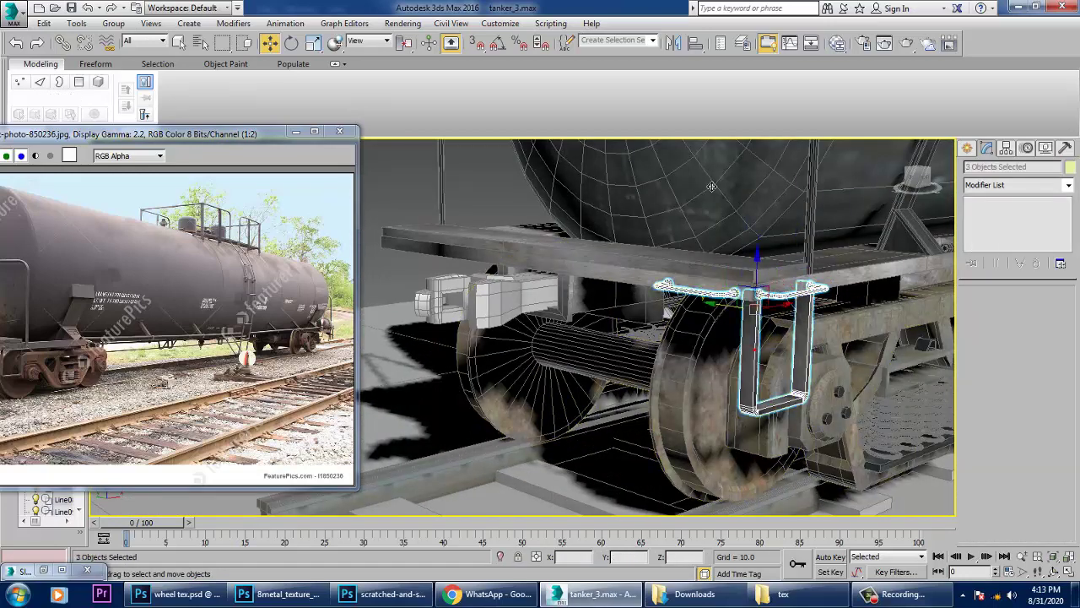
- Mirror the handles and step across the Y axis as a copy and move it along Y to the platform's opposite corner
left_click(673, 43)
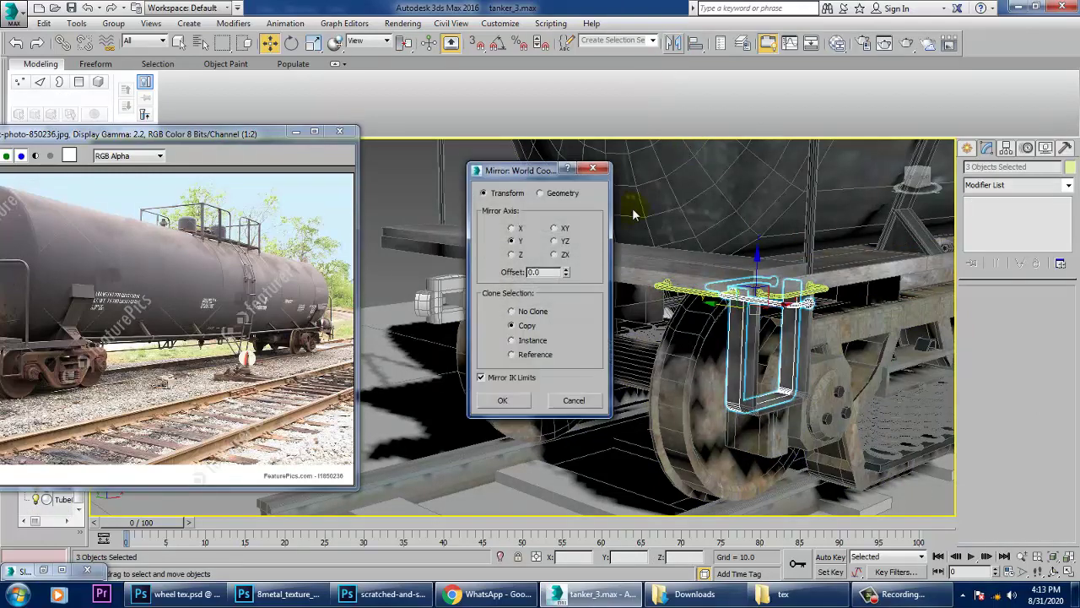
left_click(502, 401)
middle_click_drag(565, 346, 754, 346, "alt")
scroll(554, 307, "up", 2)
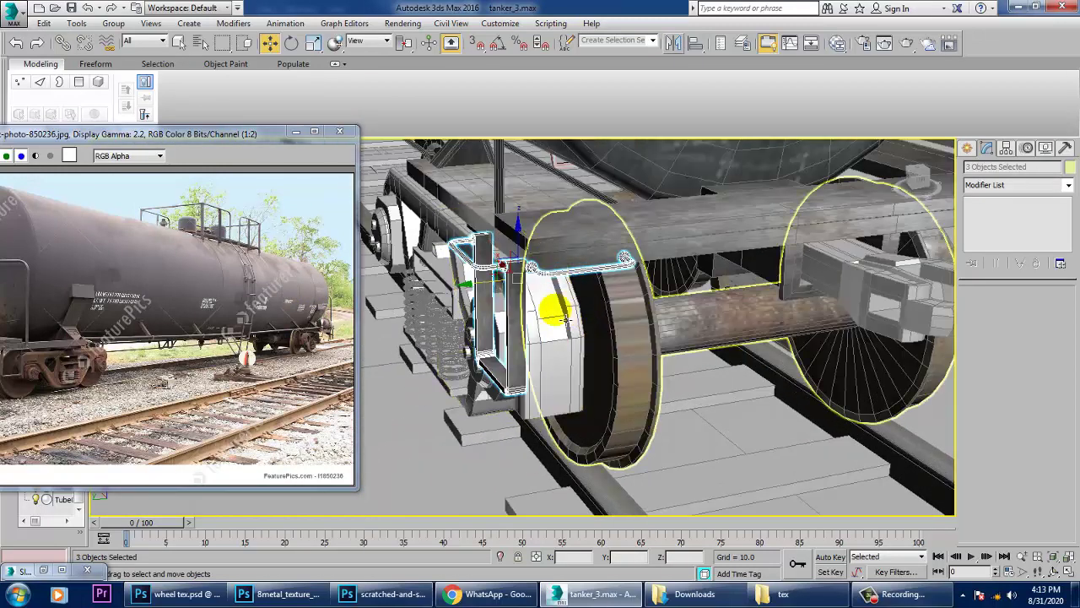
left_click_drag(482, 293, 504, 295)
middle_click_drag(534, 302, 576, 321, "alt")
scroll(576, 321, "down", 4)
- Select all fourteen railway sleepers under the rails along the whole length of the track
middle_click_drag(744, 376, 675, 333, "alt")
left_click(594, 447)
left_click(671, 426, "ctrl")
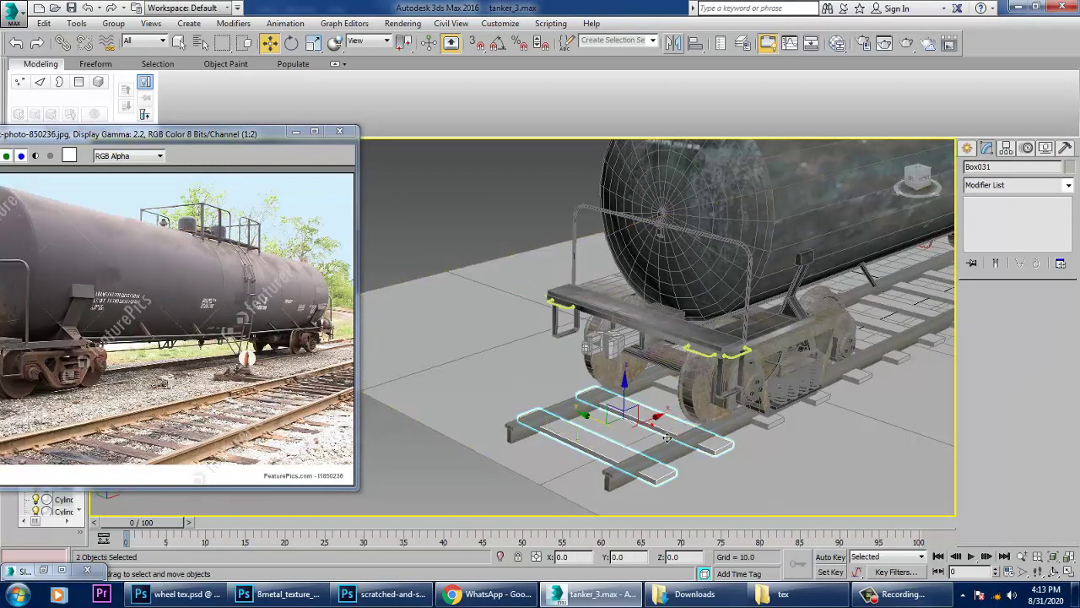
left_click(734, 407, "ctrl")
left_click(820, 401, "ctrl")
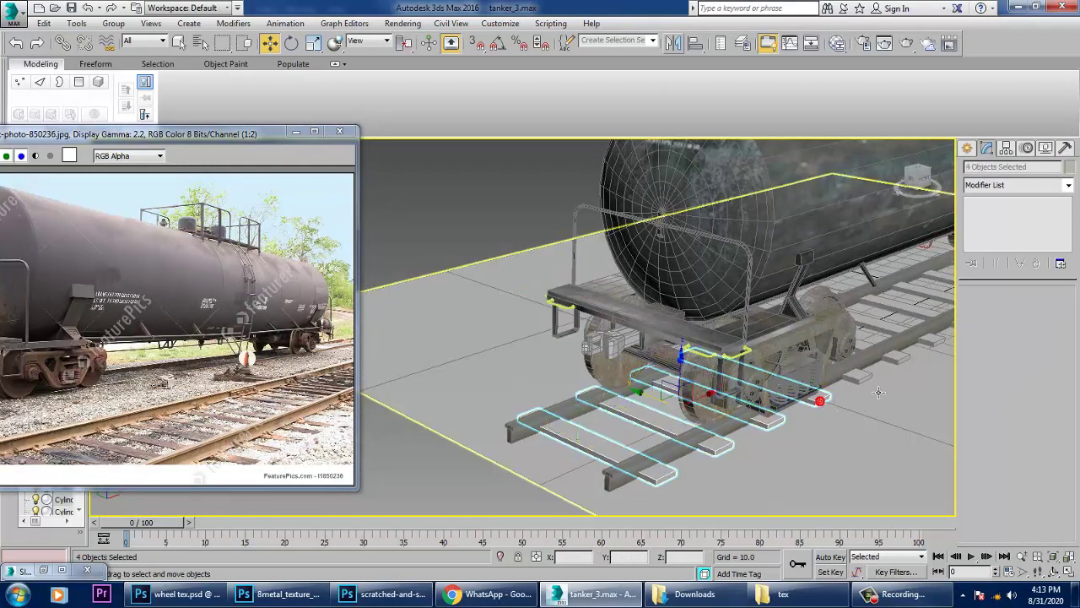
left_click(869, 381, "ctrl")
middle_click_drag(868, 382, 596, 403)
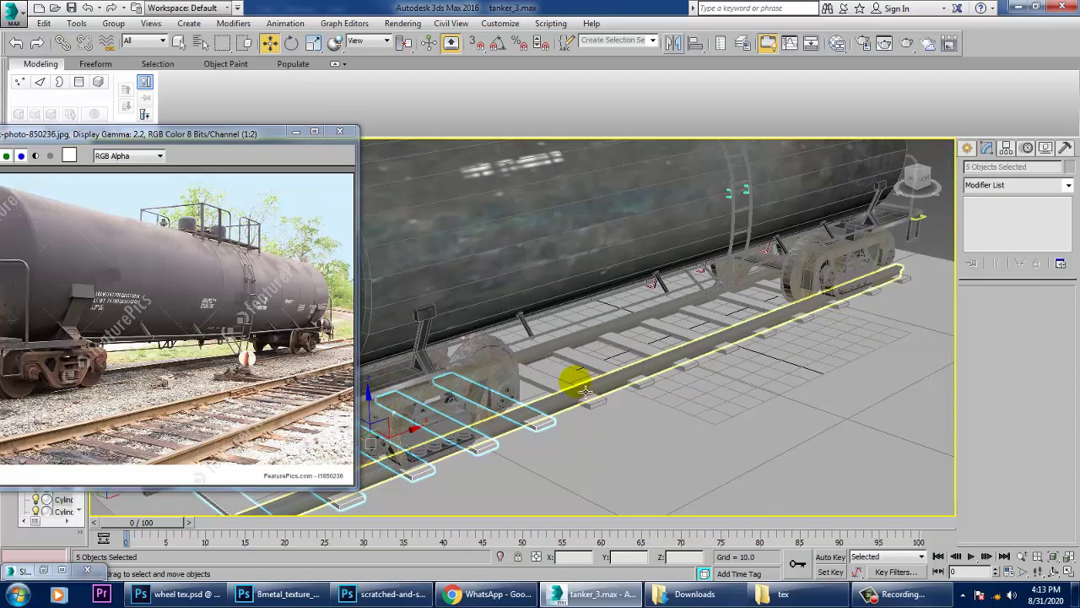
left_click(565, 391, "ctrl")
left_click(589, 371, "ctrl")
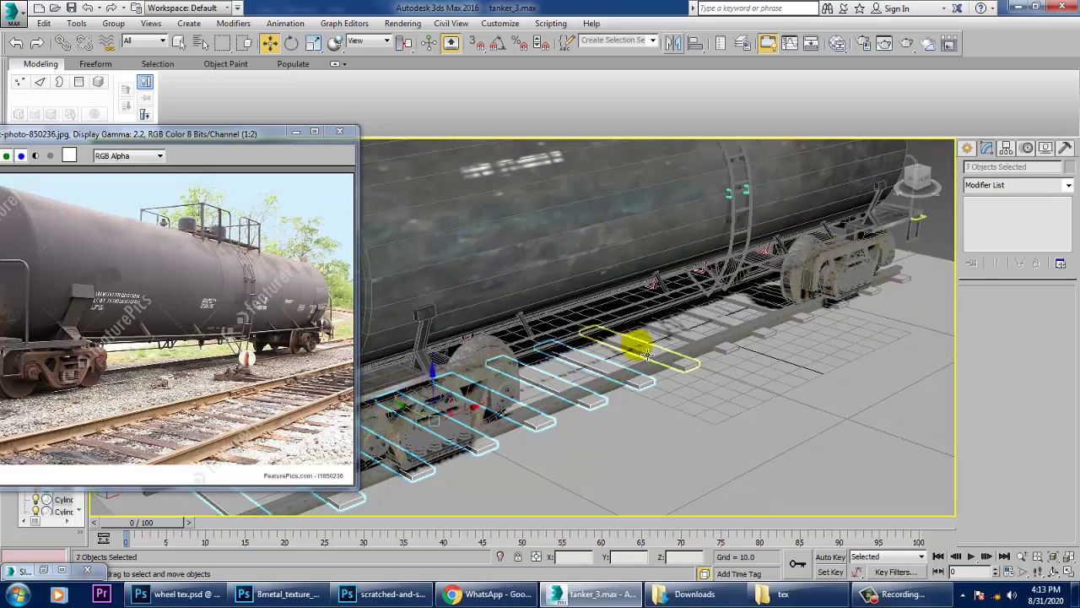
left_click(647, 355, "ctrl")
left_click(727, 342, "ctrl")
left_click(745, 331, "ctrl")
middle_click_drag(745, 331, 809, 307, "alt")
middle_click_drag(704, 323, 658, 357)
scroll(658, 351, "up", 3)
left_click(661, 340, "ctrl")
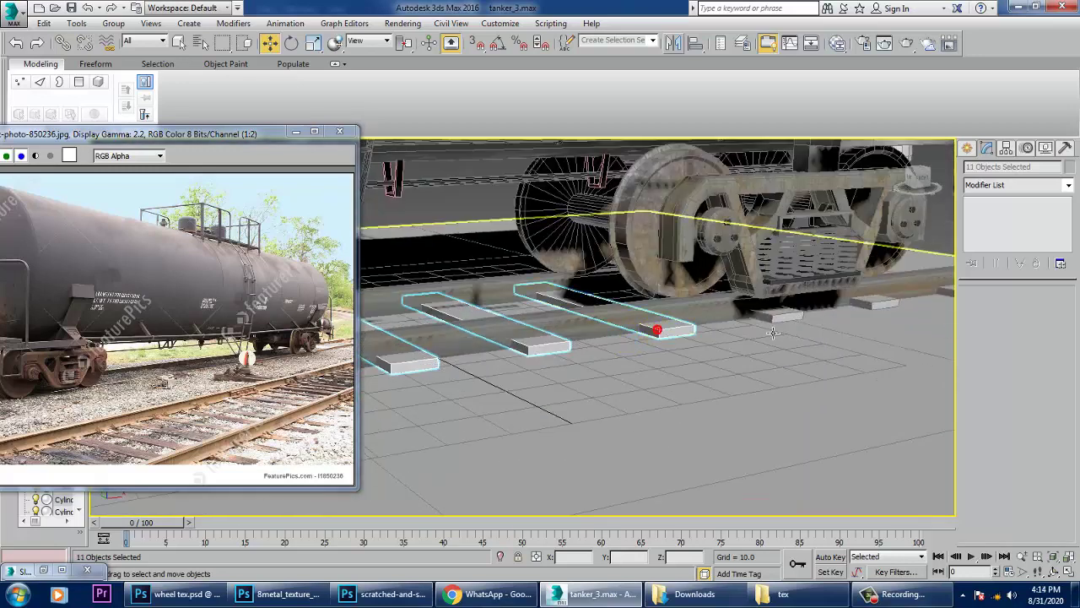
left_click(772, 327, "ctrl")
left_click(897, 313, "ctrl")
middle_click_drag(812, 307, 788, 369, "alt")
left_click(814, 381, "ctrl")
scroll(814, 381, "down", 5)
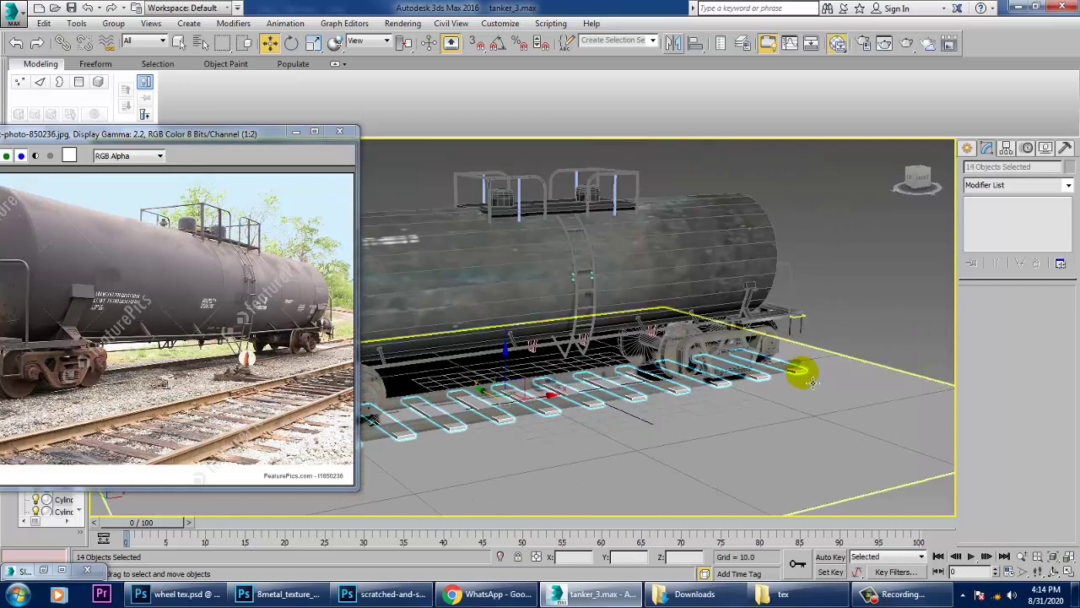
- Add two new VRayMtl materials in a free area of the Slate Material Editor graph
key("m")
scroll(349, 205, "down", 10)
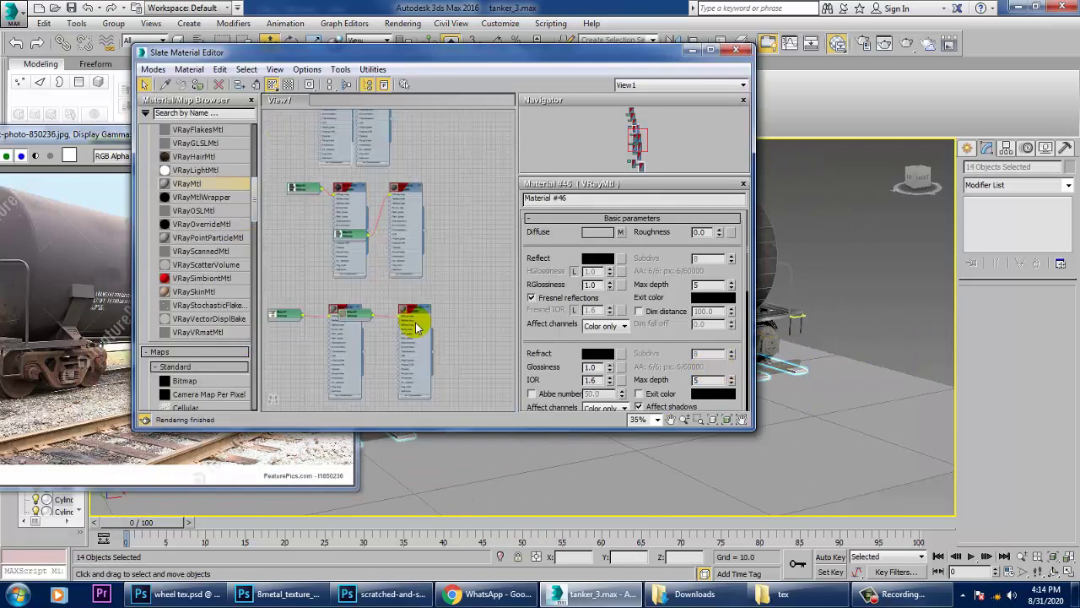
scroll(415, 240, "up", 8)
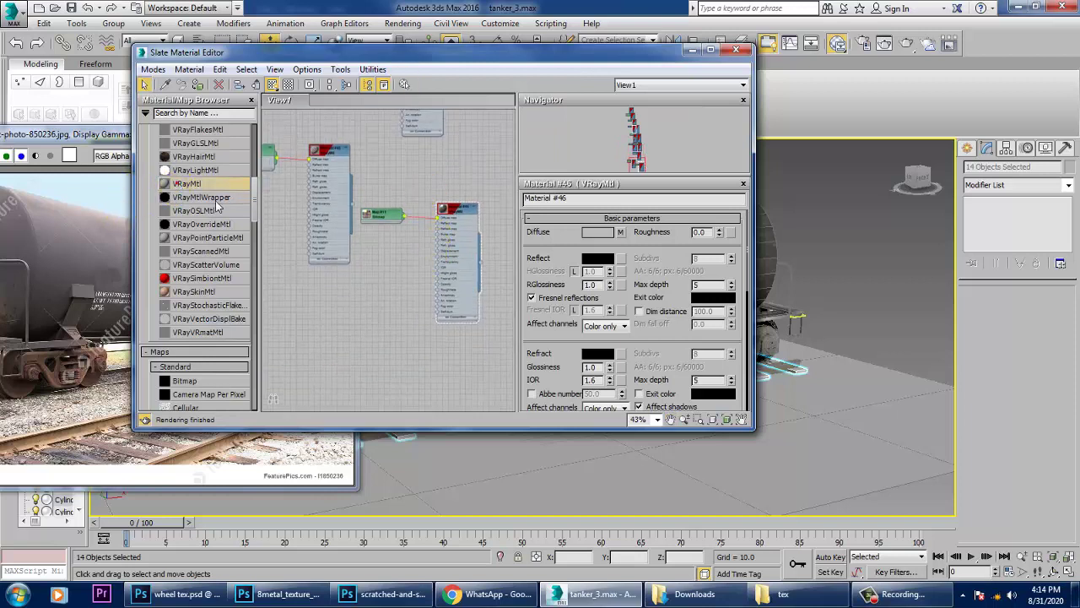
left_click_drag(357, 313, 358, 313)
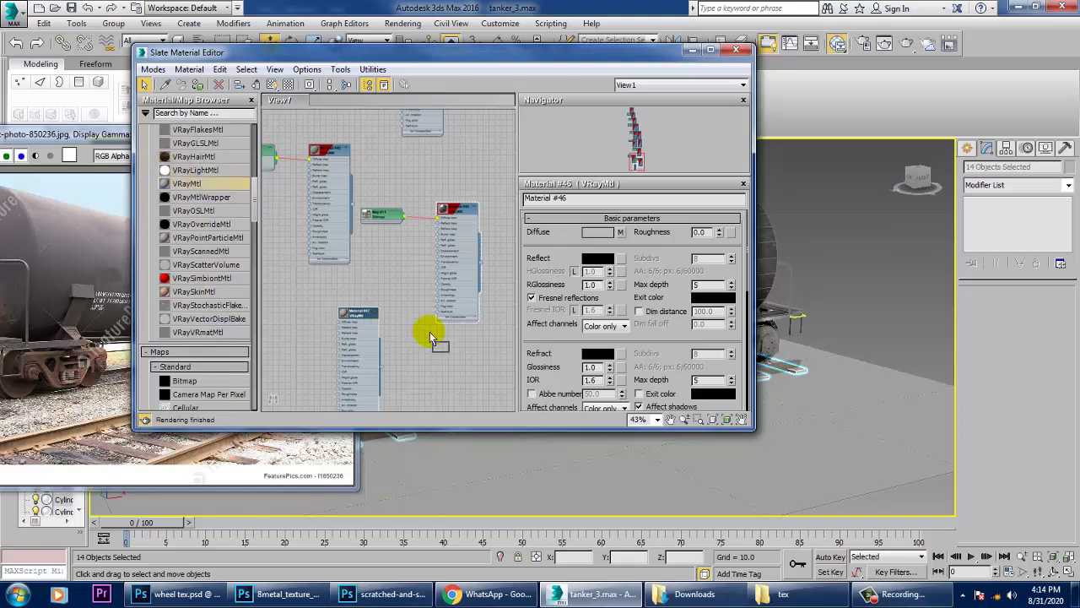
left_click_drag(444, 362, 445, 363)
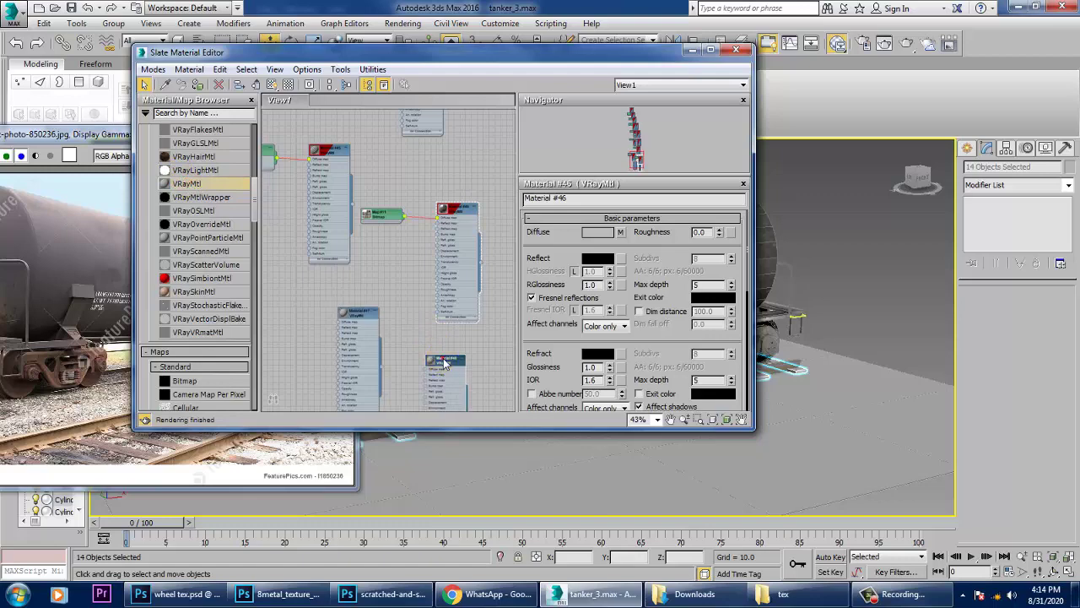
- Set the second new VRay material's diffuse colour to black, assign it to the selected sleepers and clear the selection
left_click(595, 232)
left_click_drag(400, 143, 398, 88)
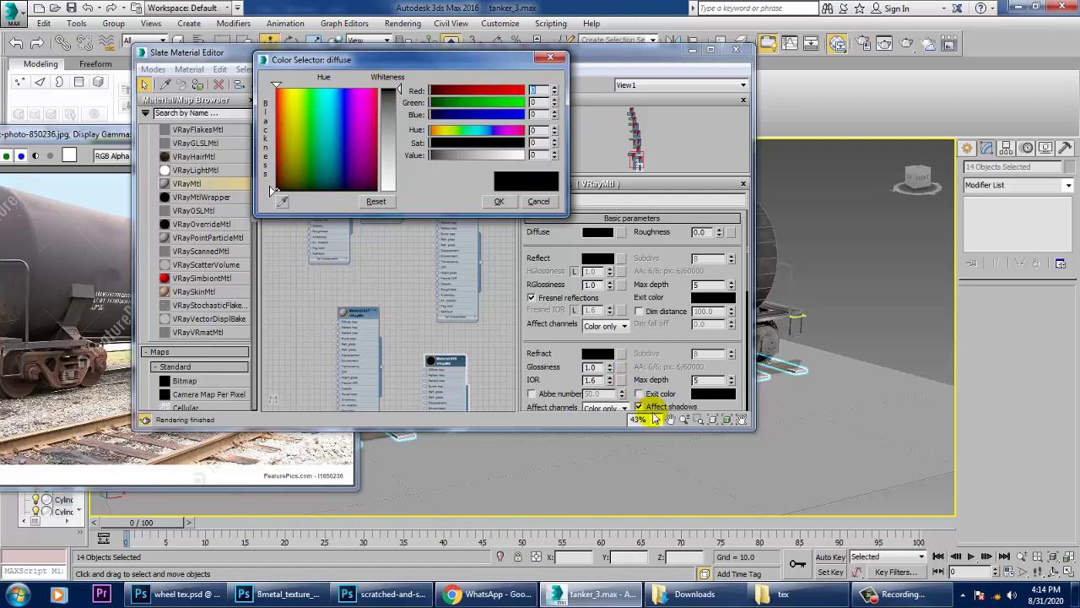
left_click(499, 202)
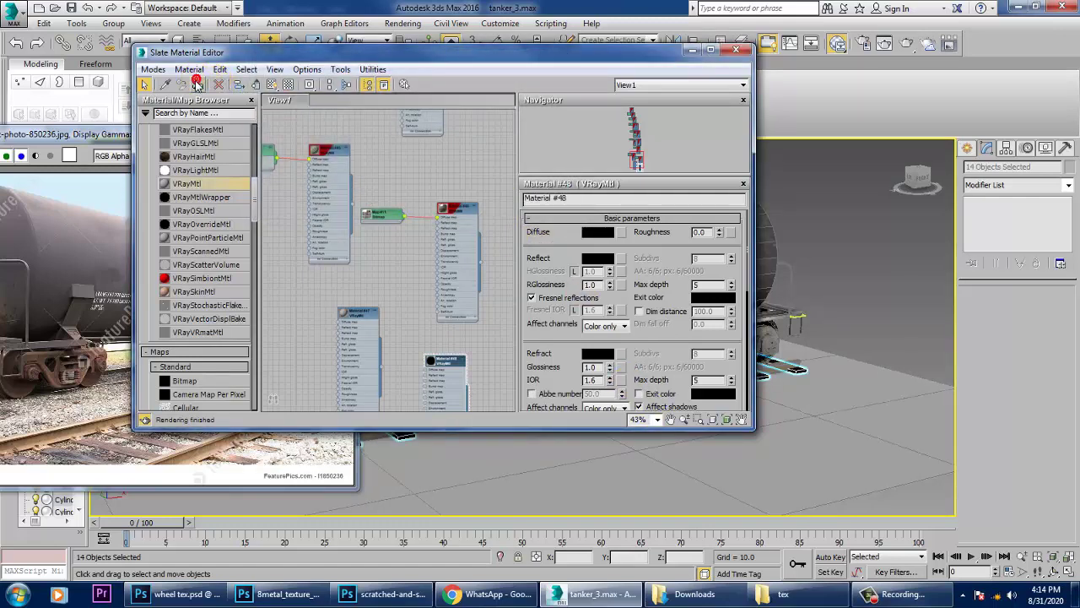
left_click(733, 53)
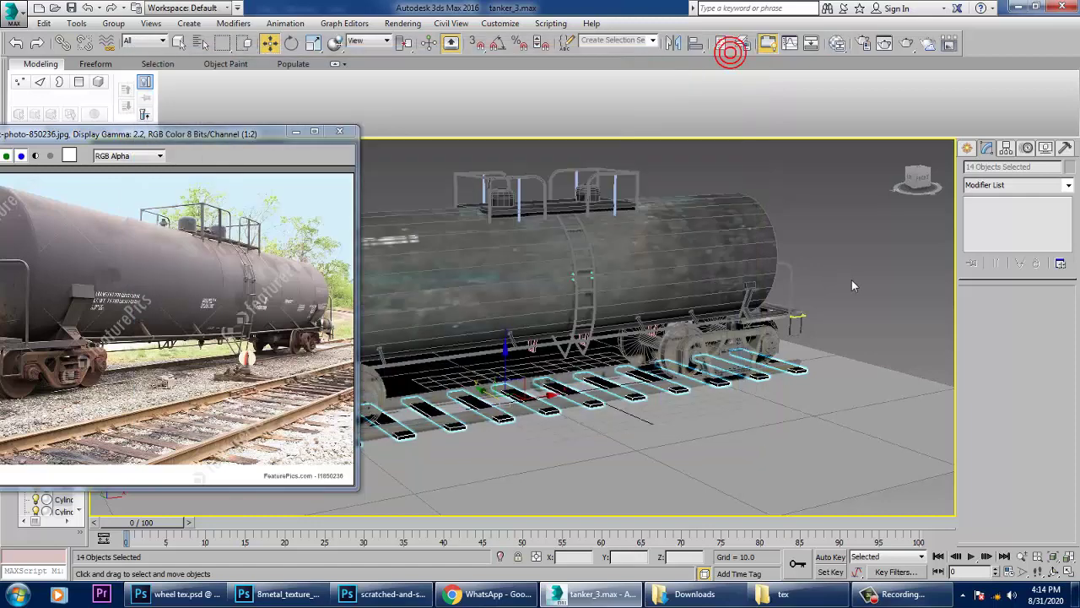
left_click(851, 281)
- Select the untextured coupler beneath the tanker's end platform and frame it
middle_click_drag(624, 426, 841, 423)
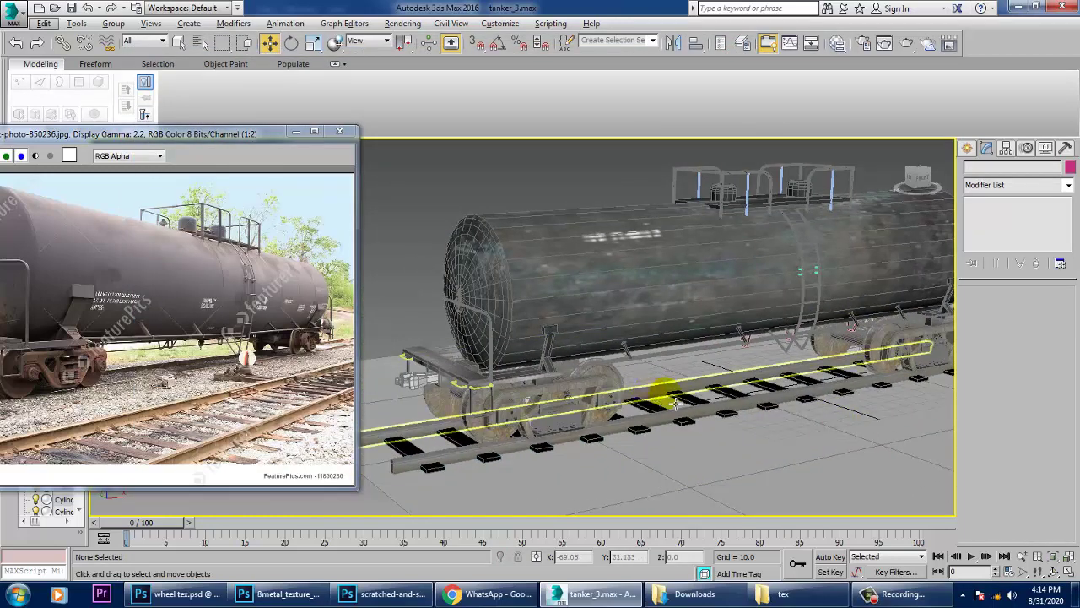
left_click(476, 378)
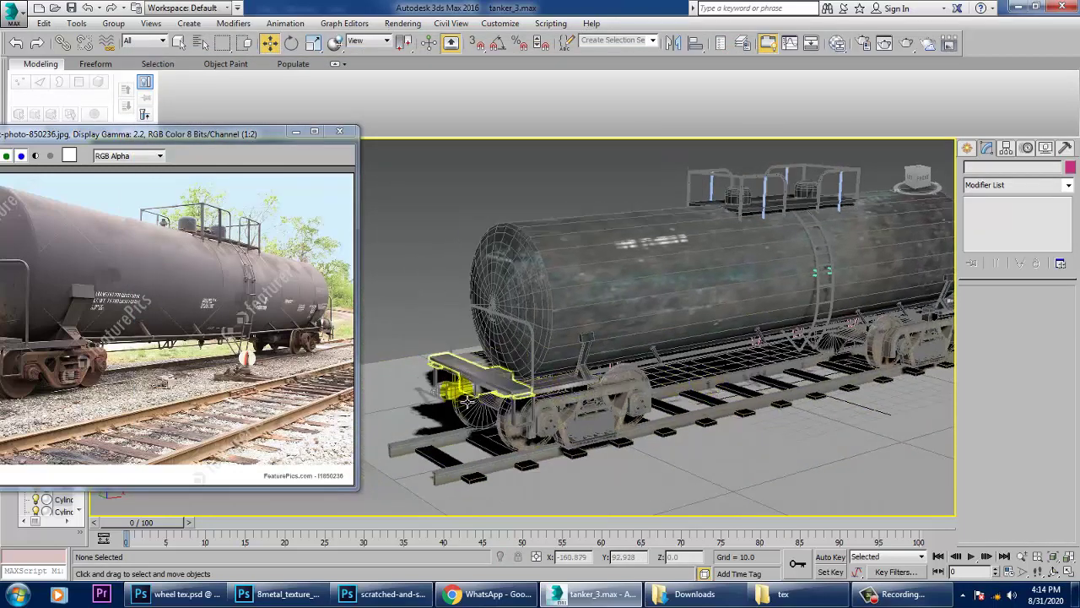
key("z")
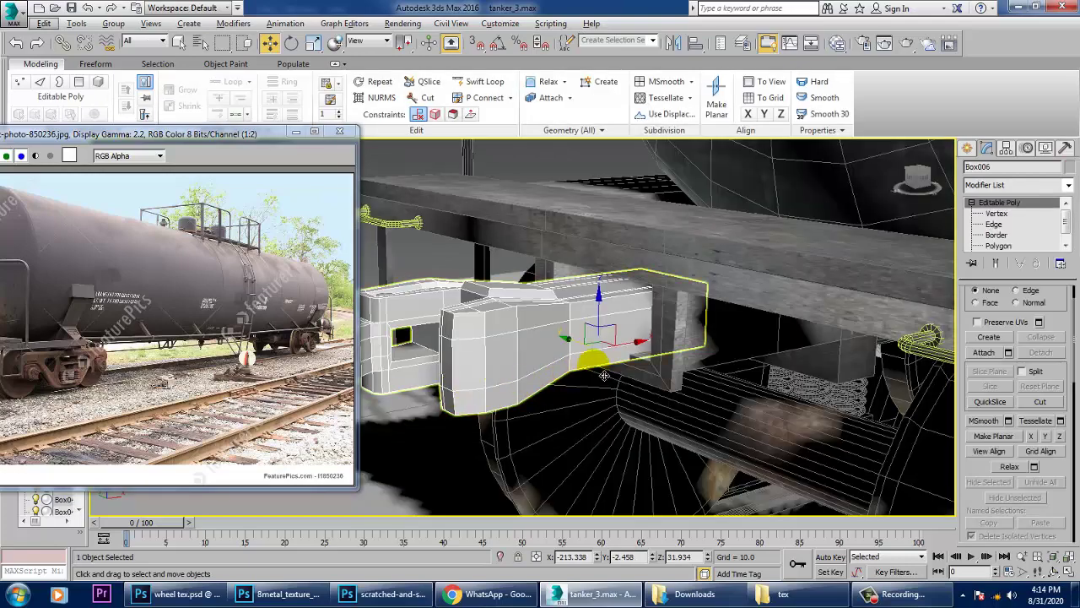
middle_click_drag(578, 361, 719, 365, "alt")
- Try the VRay material with the black-and-white checker map on the selected coupler
key("m")
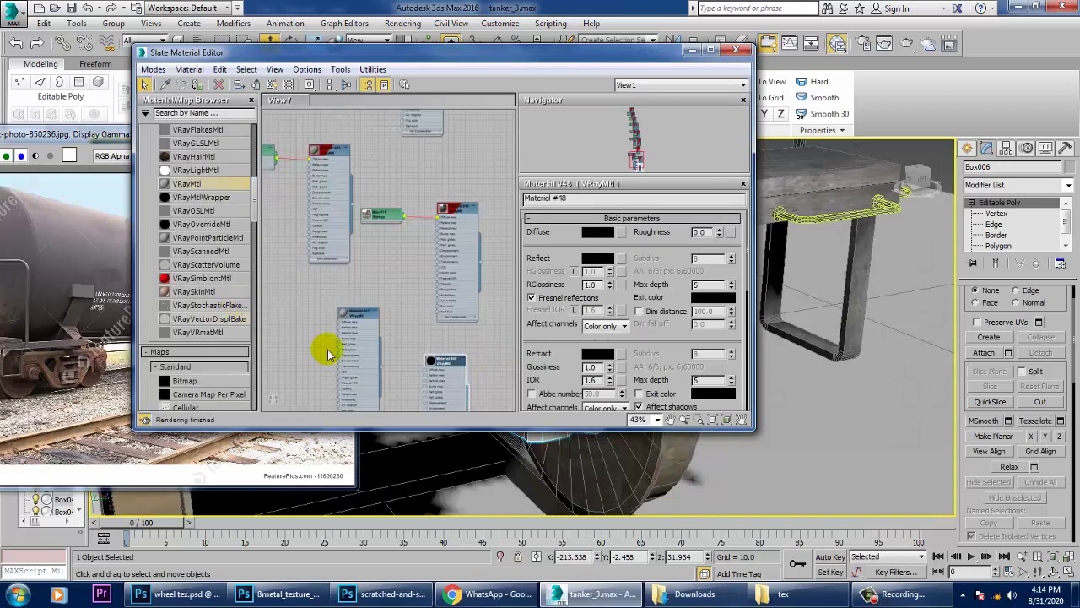
left_click(330, 152)
left_click(196, 85)
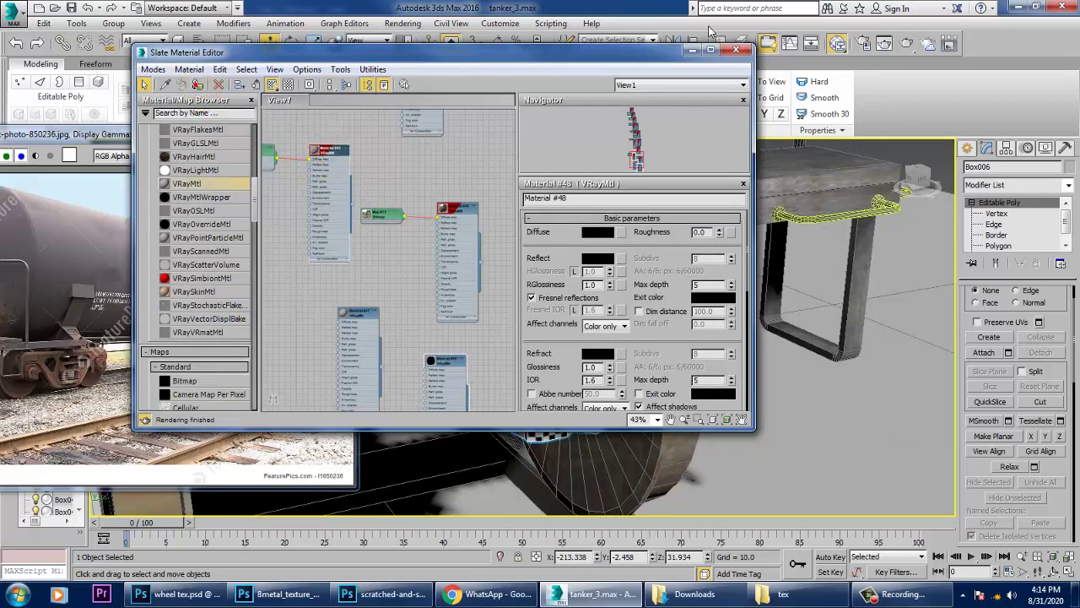
left_click(696, 53)
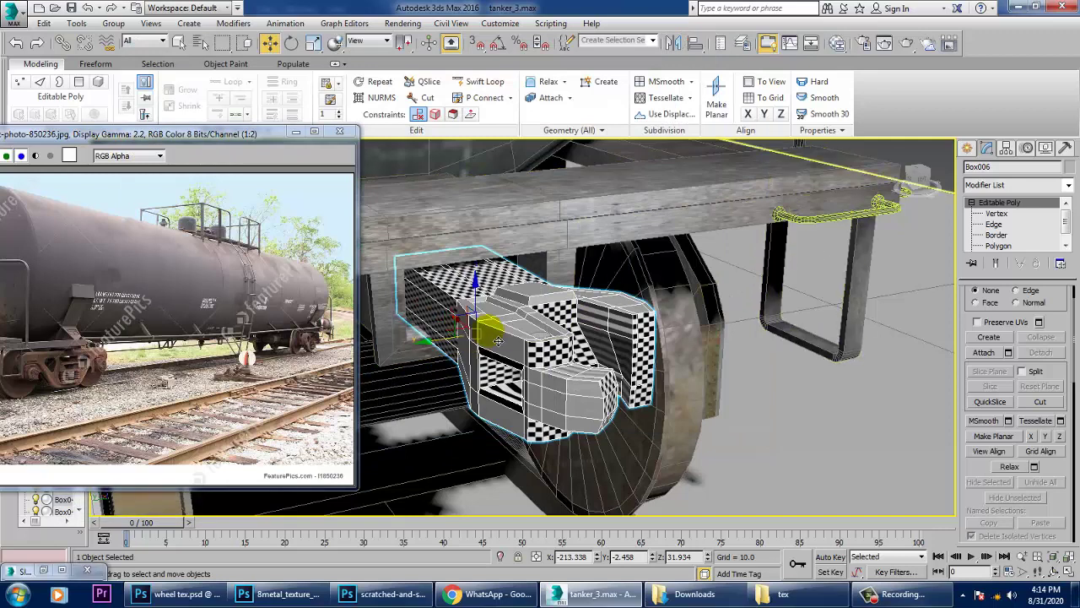
- Assign the bitmap-textured metal VRay material to the selected coupler in place of the checker material
key("m")
middle_click_drag(415, 368, 447, 352)
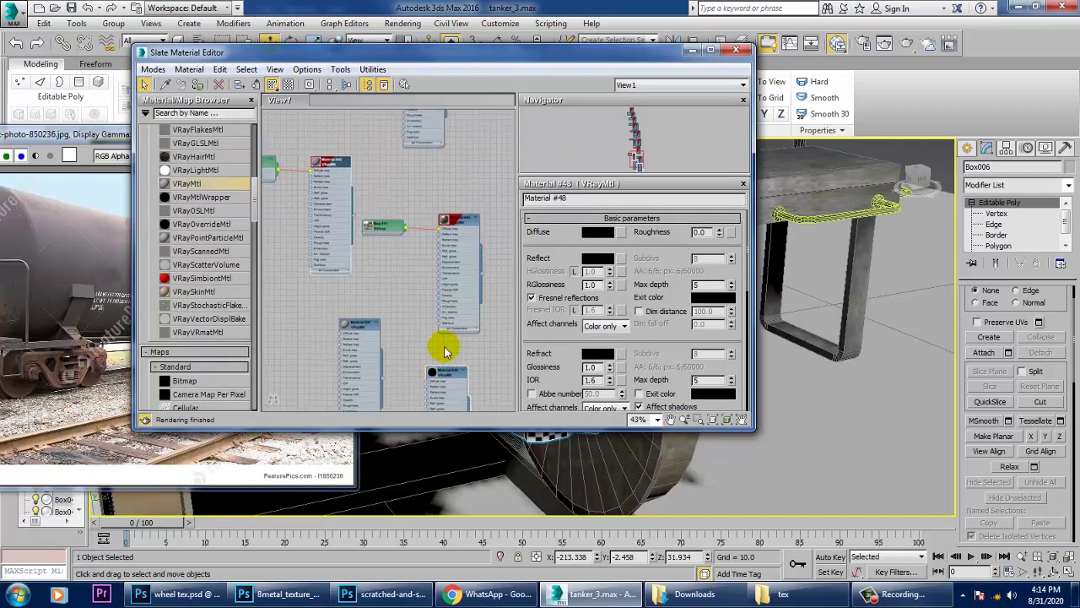
middle_click_drag(434, 220, 434, 392)
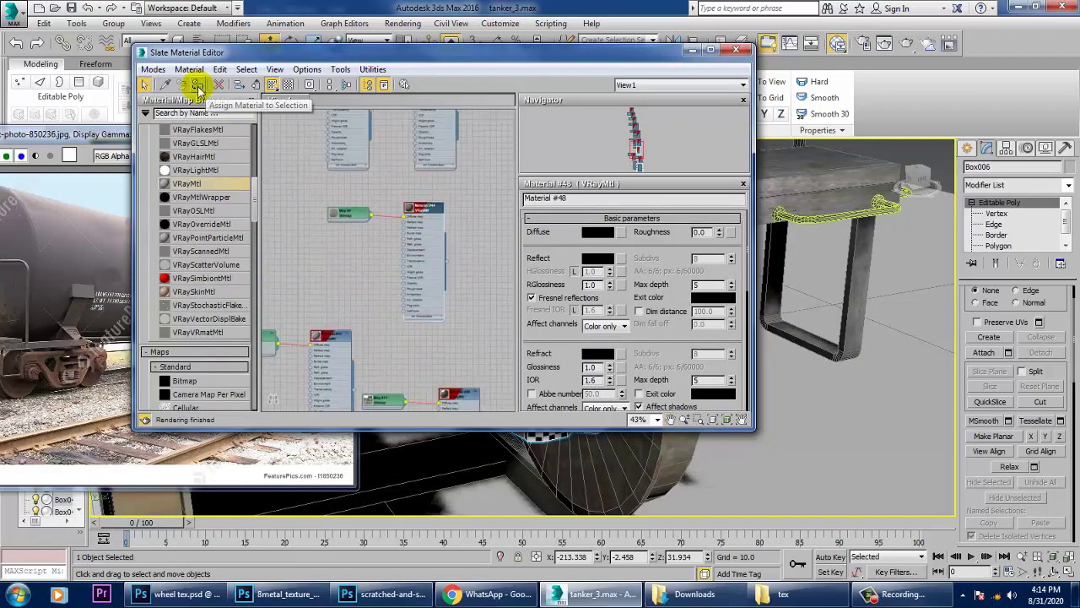
left_click_drag(542, 60, 319, 244)
- Add a UVW Map modifier to the coupler and set its mapping to Box
left_click(996, 185)
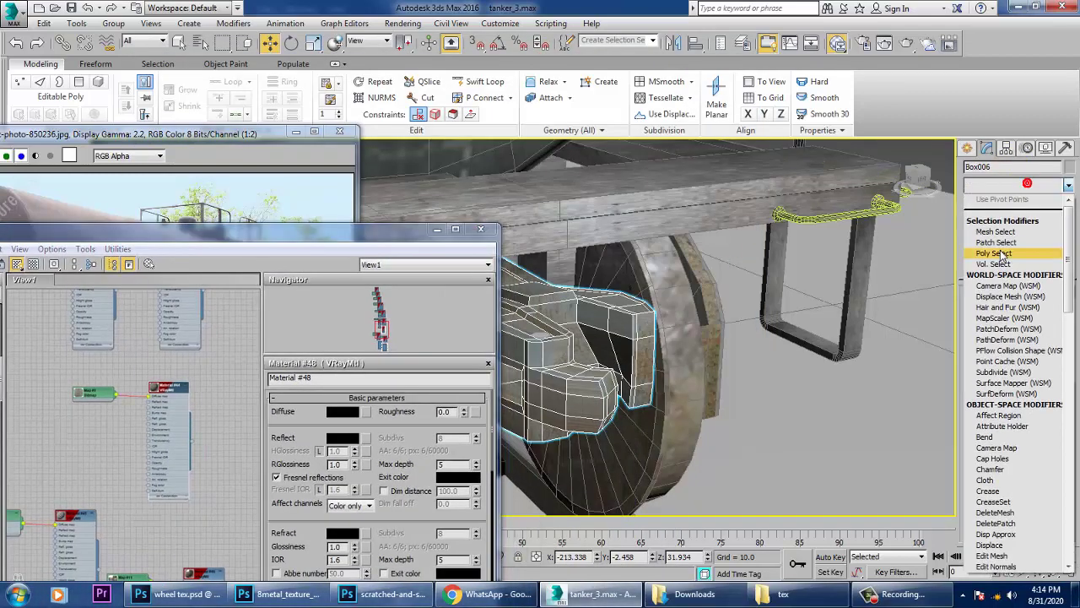
scroll(1013, 253, "down", 5)
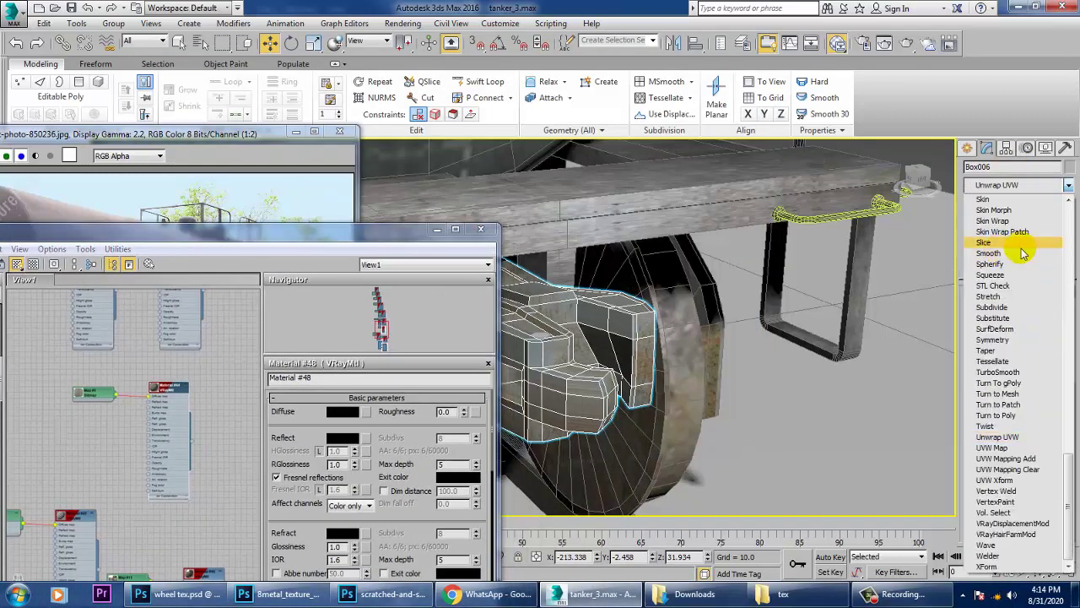
left_click(1004, 431)
left_click(999, 369)
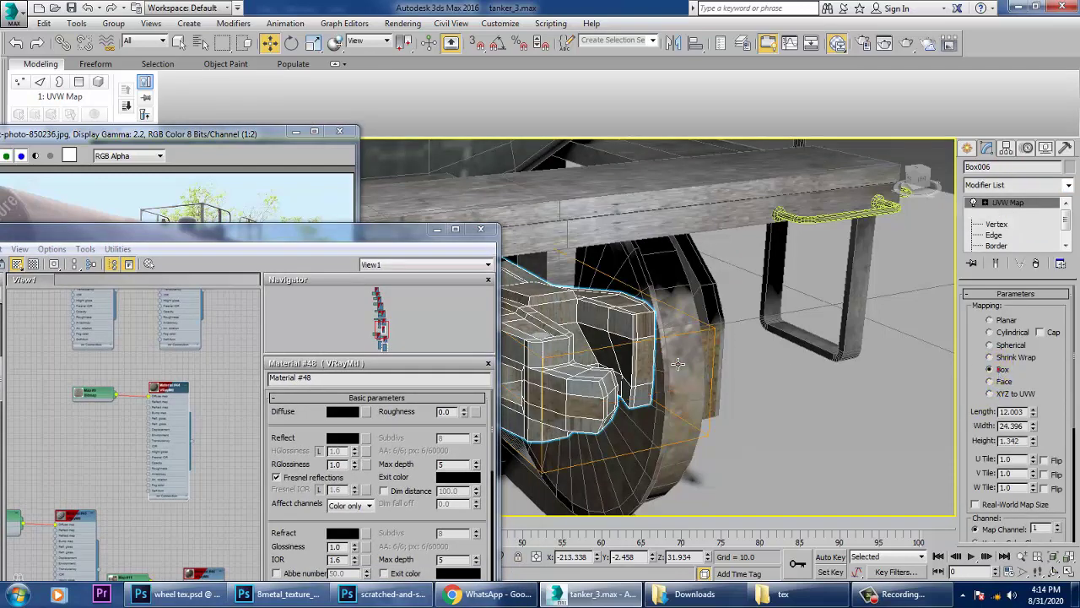
- Select the coupler at the tanker's opposite end and assign it the same bitmap-textured metal VRay material
scroll(732, 374, "down", 10)
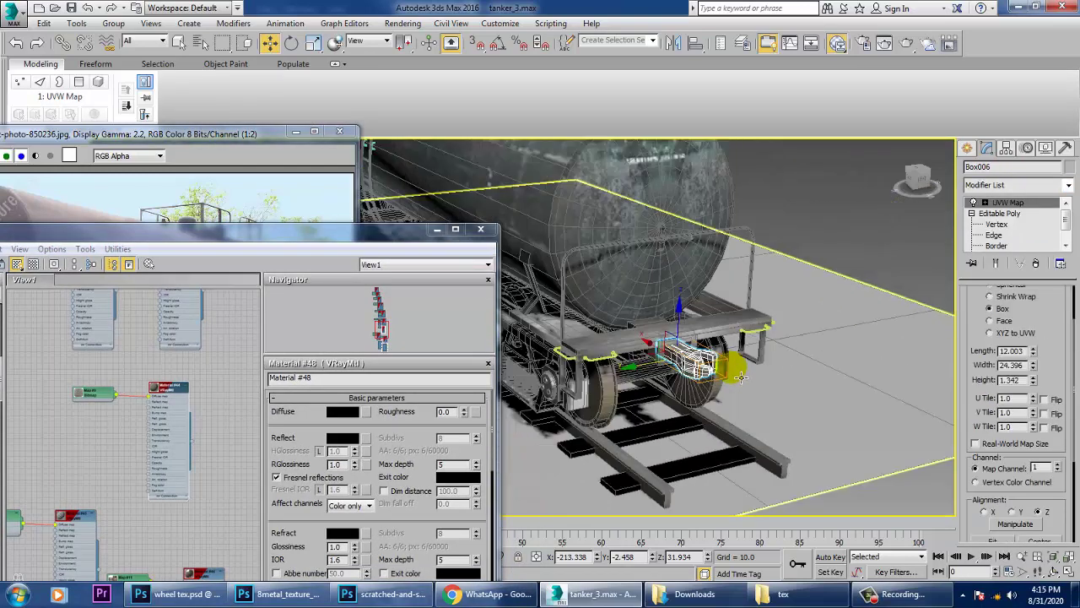
scroll(785, 359, "up", 5)
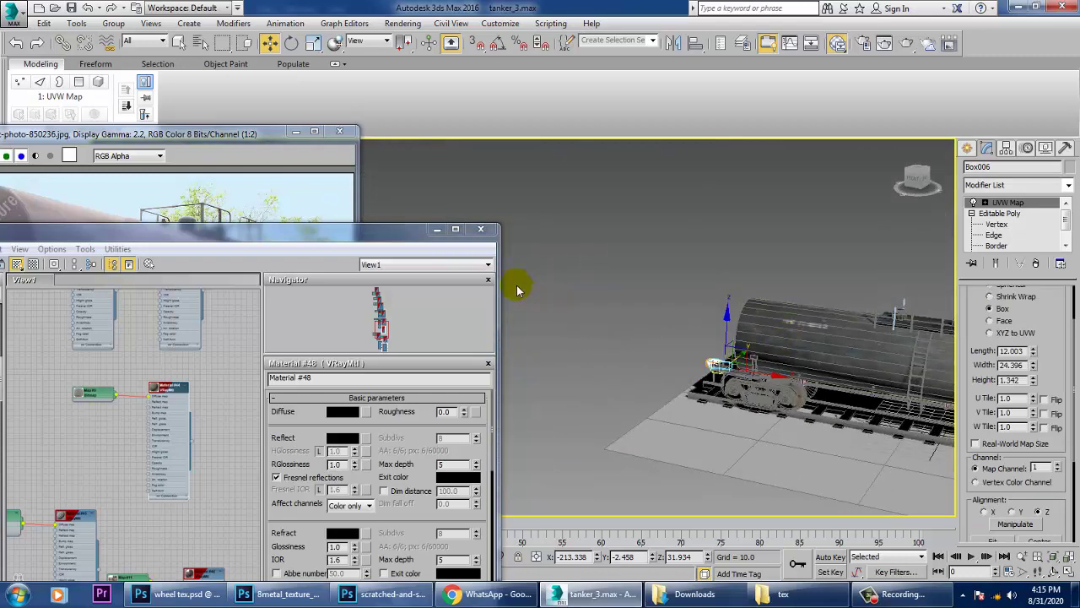
middle_click_drag(865, 379, 567, 291, "alt")
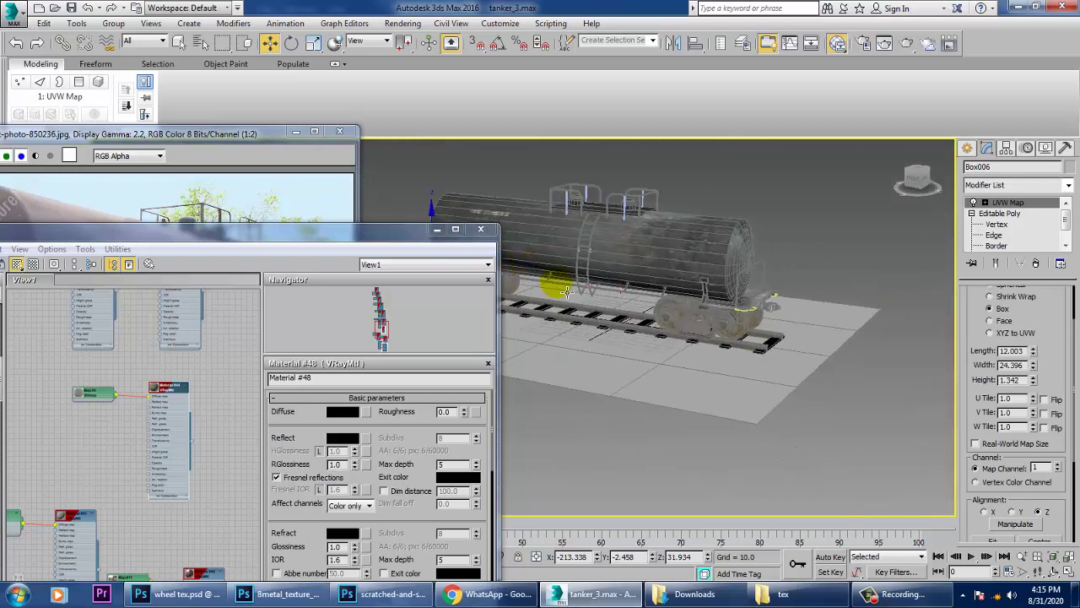
left_click(769, 317)
key("z")
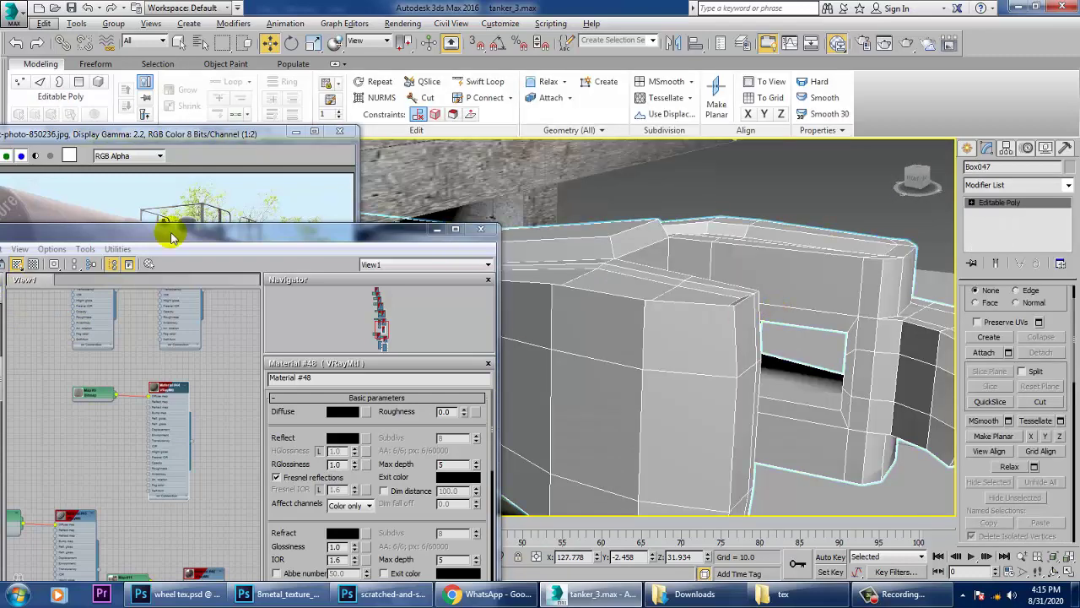
left_click_drag(166, 243, 379, 248)
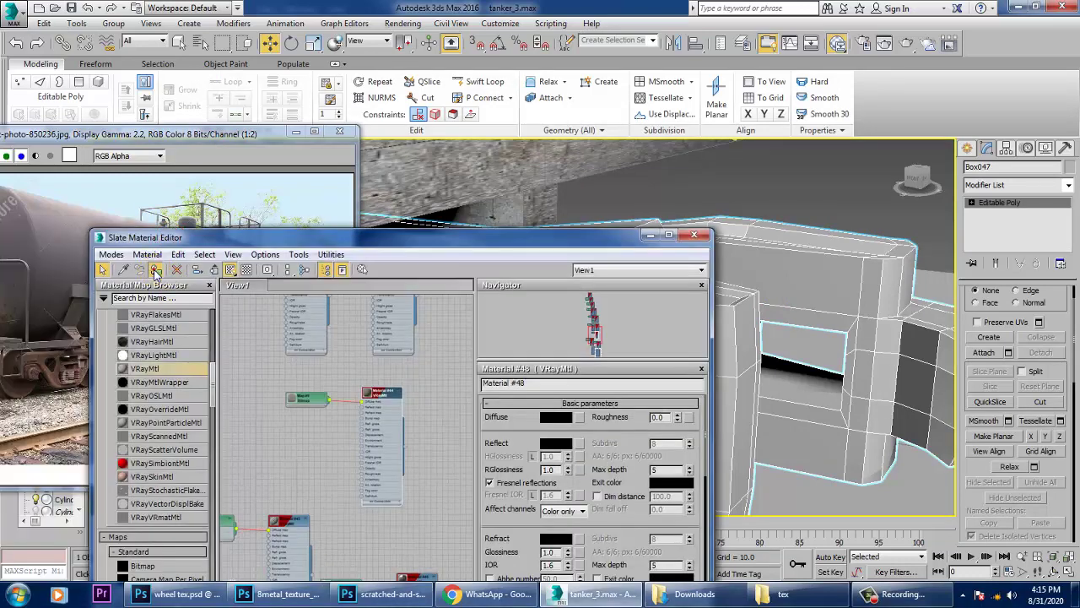
left_click(155, 272)
left_click(926, 245)
- Add a UVW Map modifier with Box mapping to the second coupler and minimize the material editor
left_click(1010, 188)
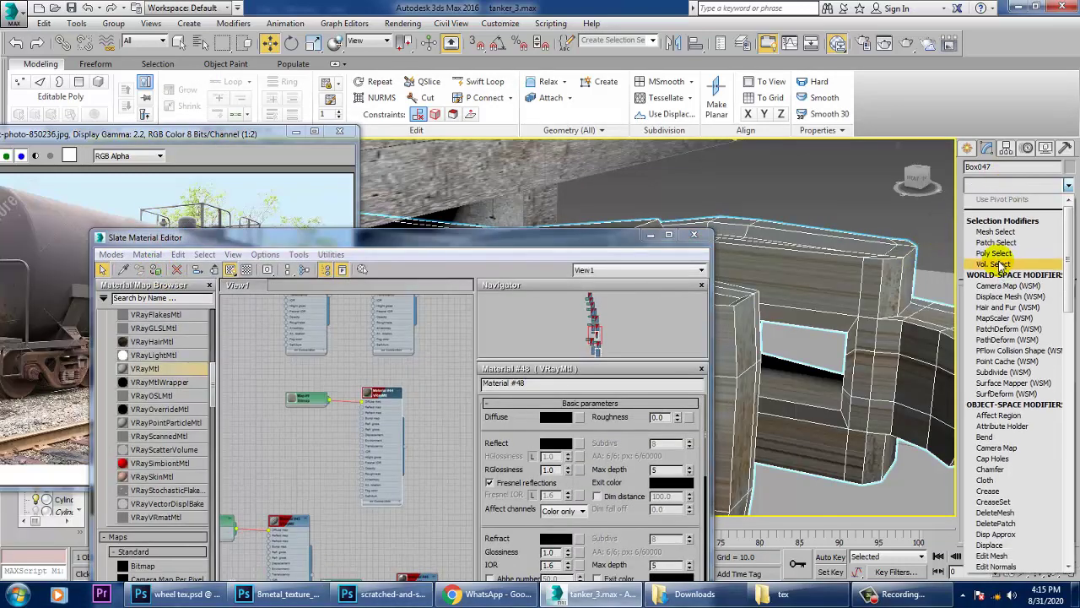
key("u")
left_click(994, 448)
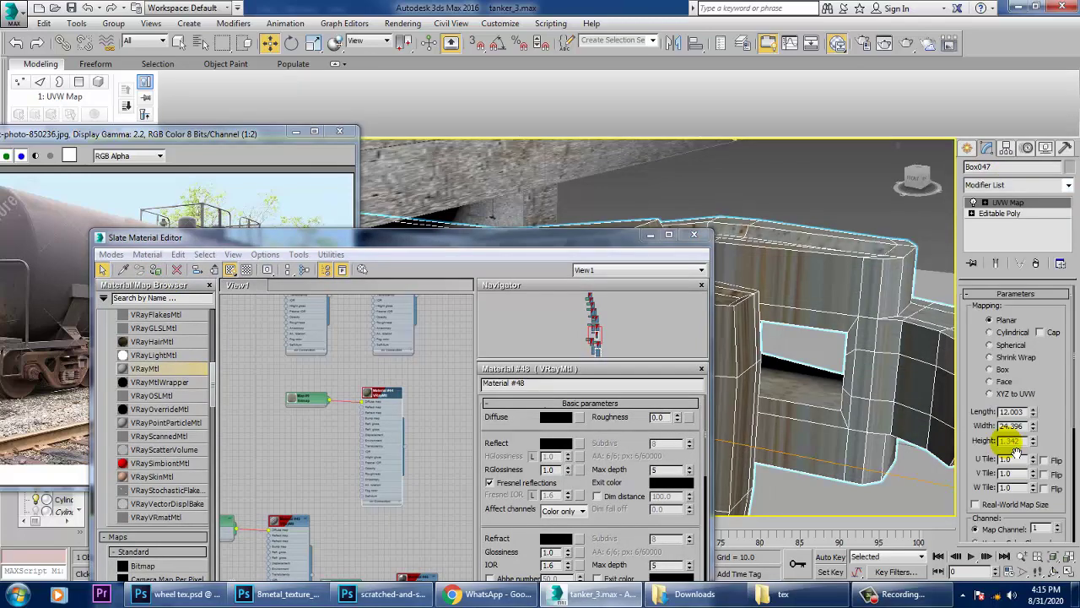
left_click(998, 370)
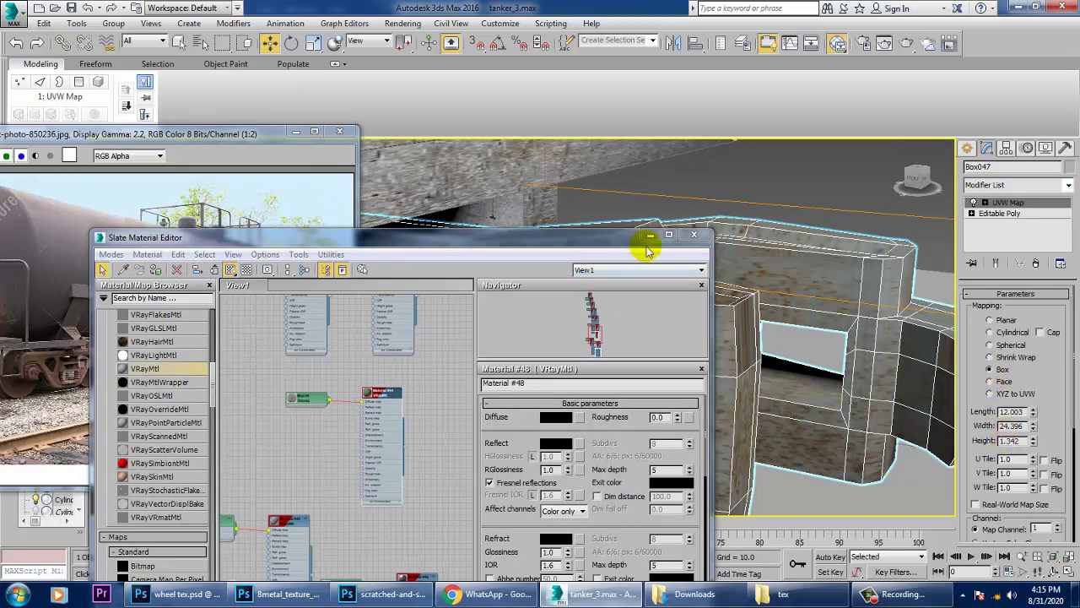
left_click(650, 235)
- Select the ground plane under the track and scale it up uniformly to about 401%
scroll(742, 329, "down", 10)
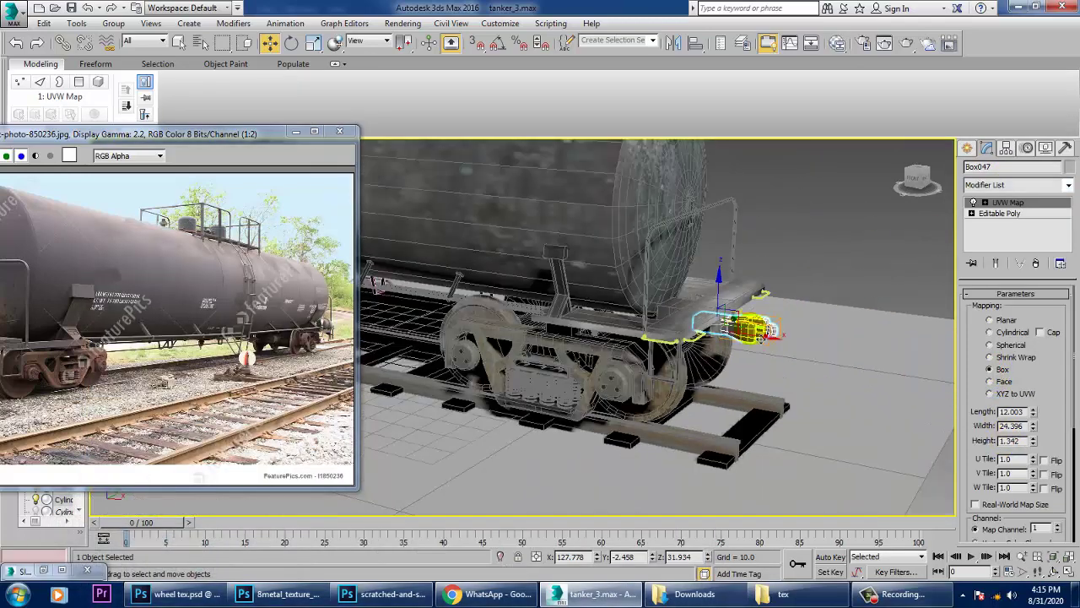
scroll(760, 339, "down", 5)
middle_click_drag(584, 391, 719, 444, "alt")
left_click(788, 448)
middle_click_drag(788, 448, 749, 444, "alt")
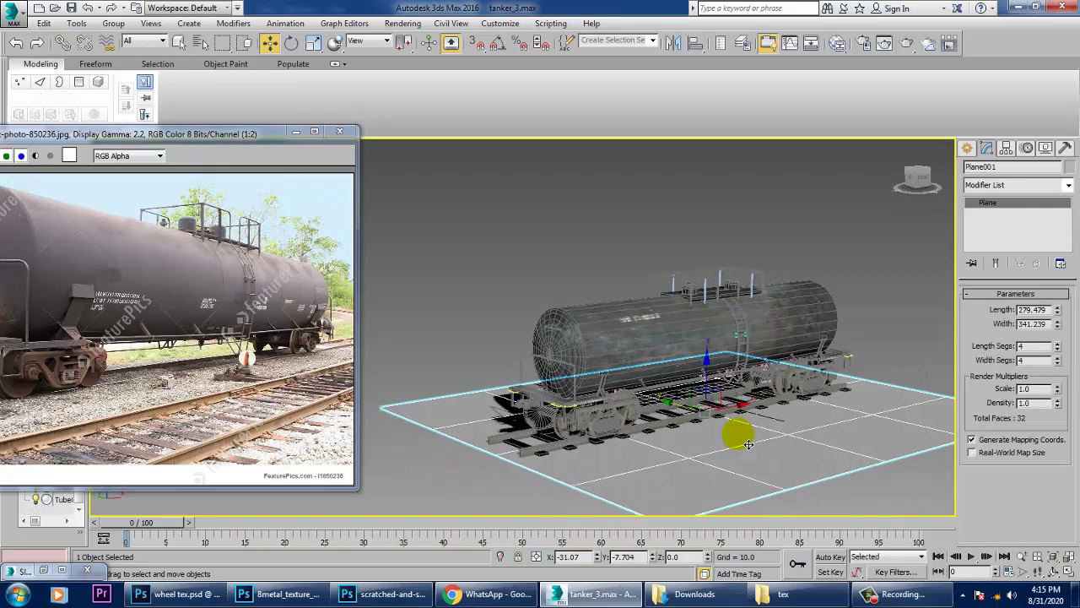
key("r")
left_click_drag(715, 411, 608, 367)
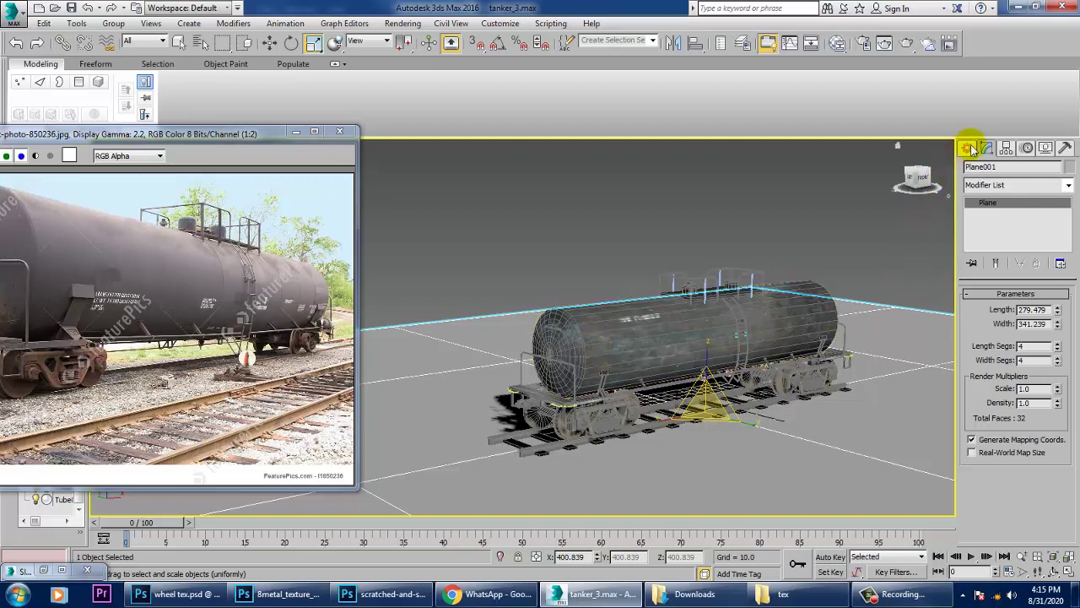
- Create a VRaySun high to one side of the scene aimed at the tanker, and add the VRaySky environment map
left_click(967, 149)
left_click(1004, 170)
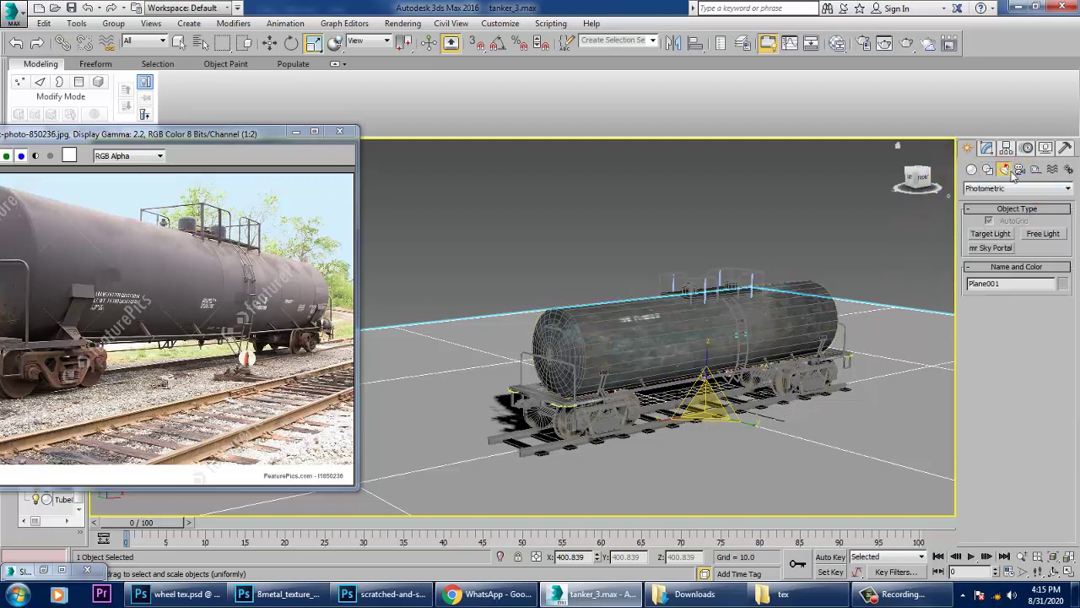
left_click(1025, 188)
left_click(1020, 211)
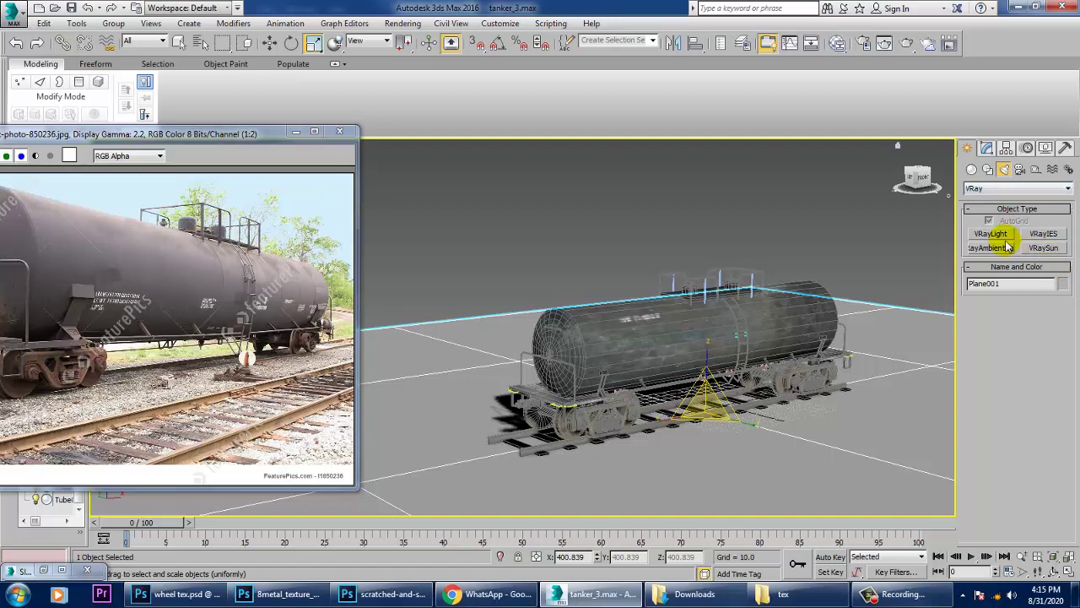
left_click(1043, 248)
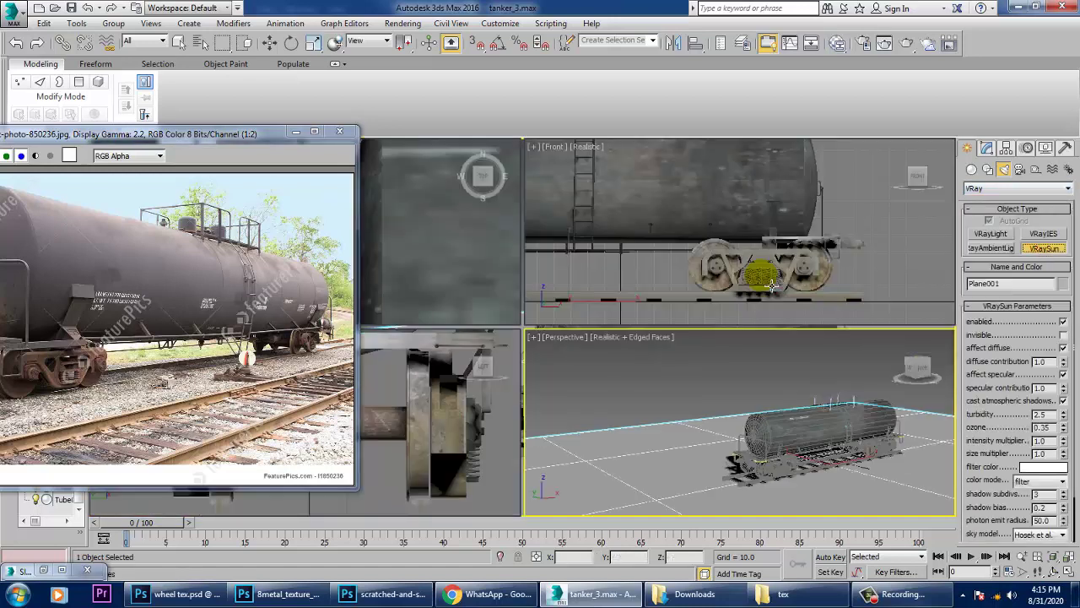
key("alt+w")
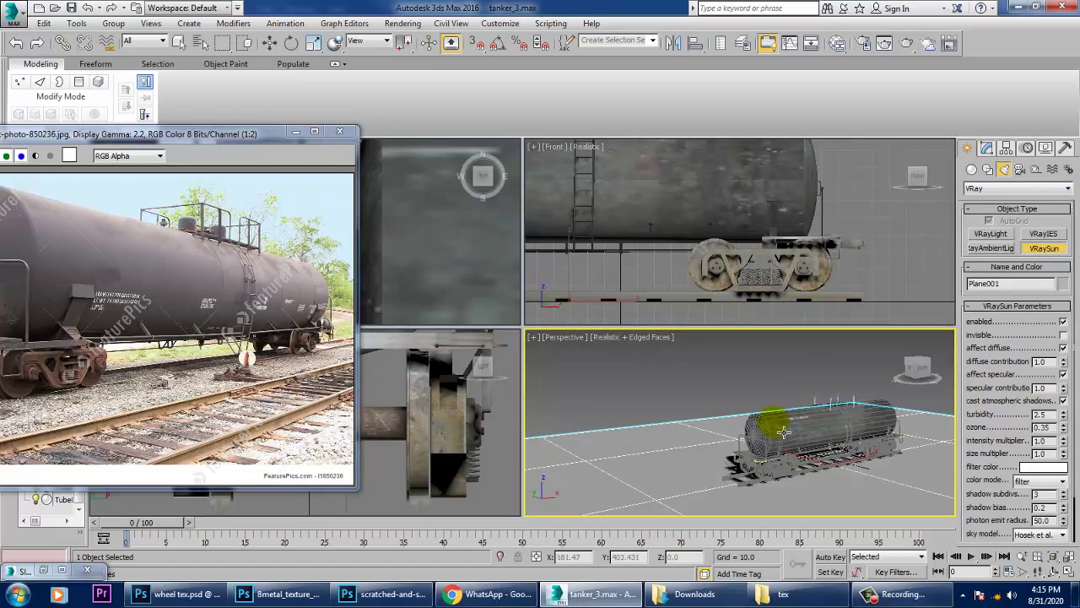
middle_click_drag(750, 260, 734, 265)
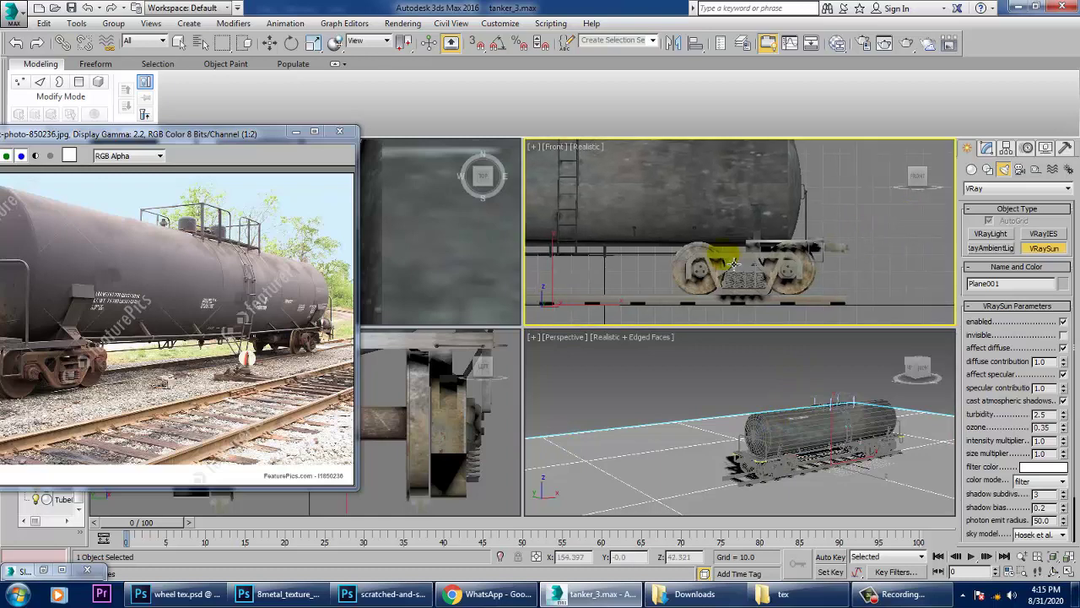
middle_click(469, 261)
key("alt+w")
scroll(493, 265, "down", 12)
key("alt+w")
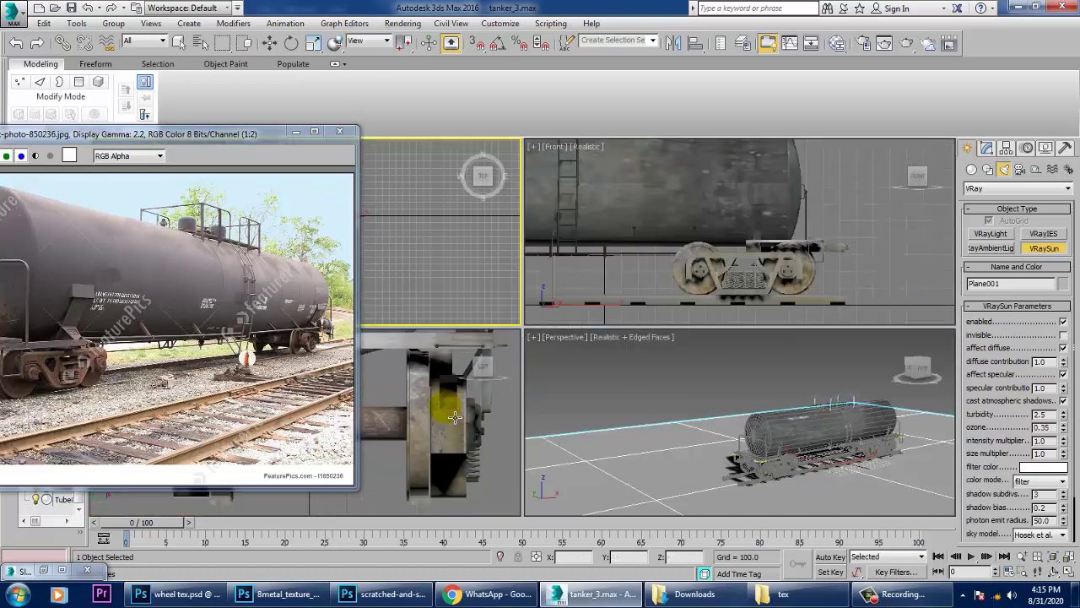
middle_click(455, 416)
key("alt+w")
scroll(477, 390, "down", 15)
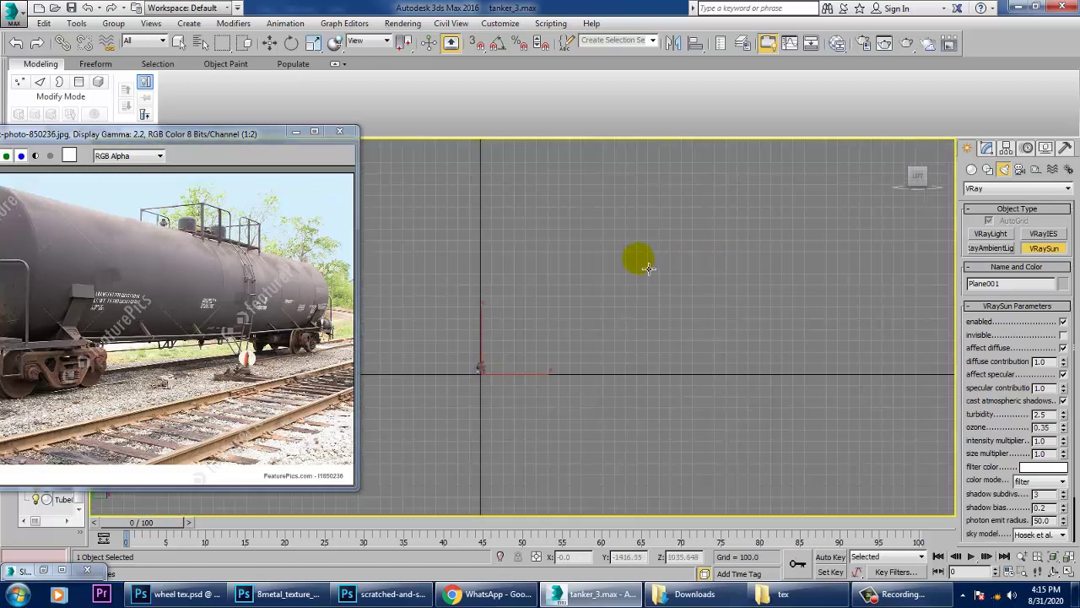
left_click(477, 372)
left_click_drag(485, 379, 487, 375)
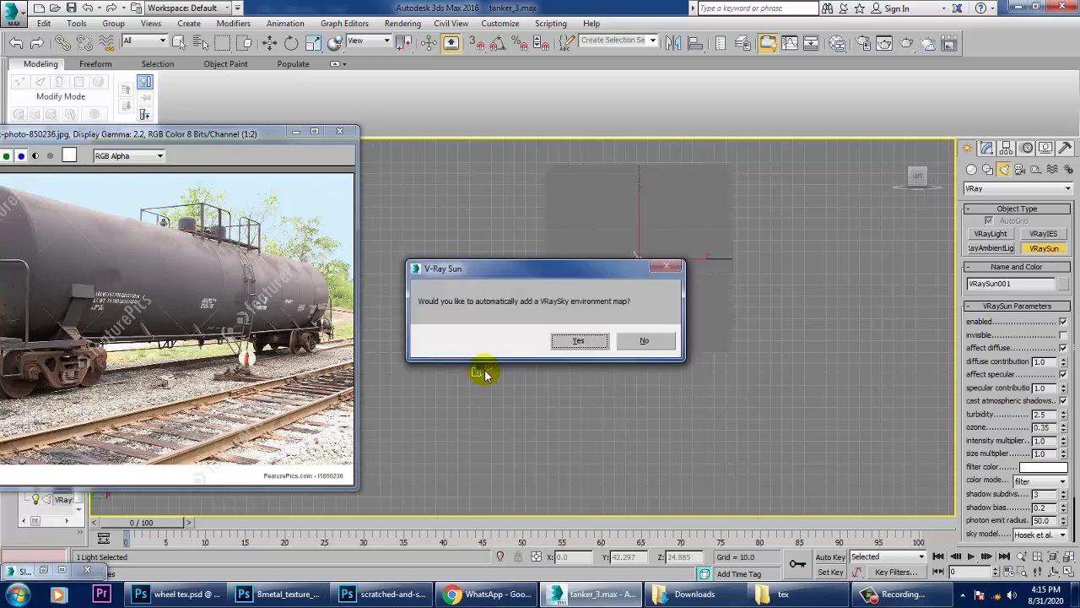
left_click(591, 345)
right_click(608, 397)
- Move the VRaySun along the X axis to about X 523.9 so it lights the tanker at an angle
key("alt+w")
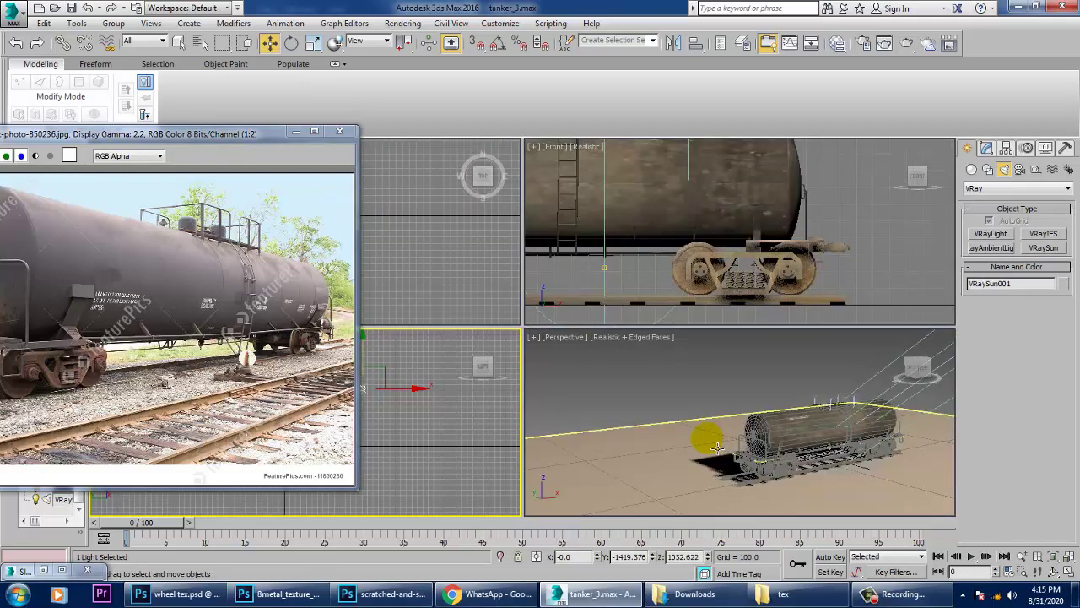
middle_click(709, 439)
key("alt+w")
scroll(714, 432, "down", 10)
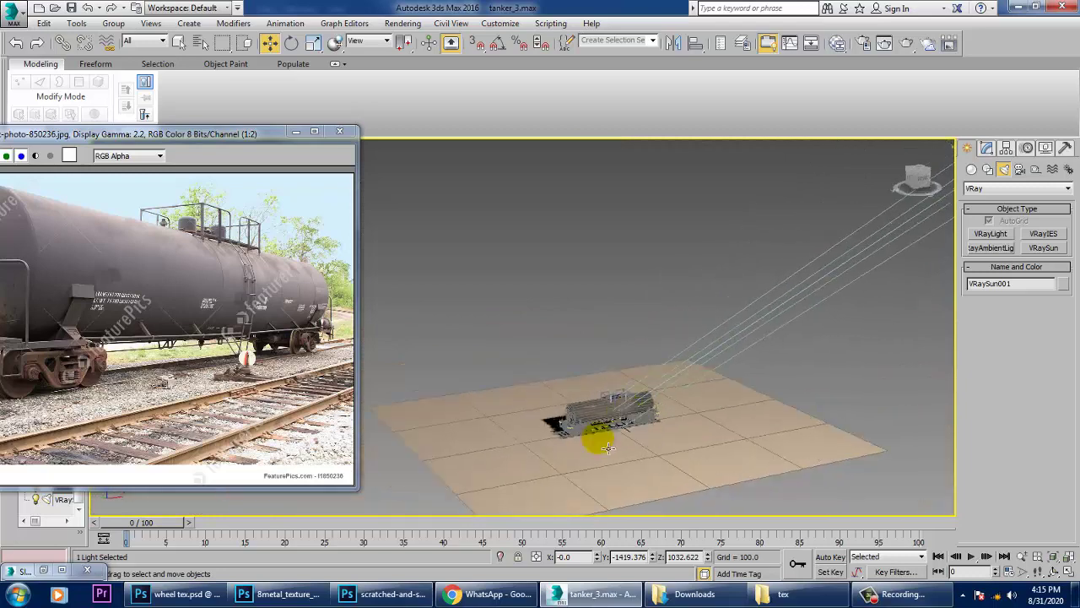
middle_click_drag(660, 421, 641, 422)
left_click_drag(819, 294, 1069, 270)
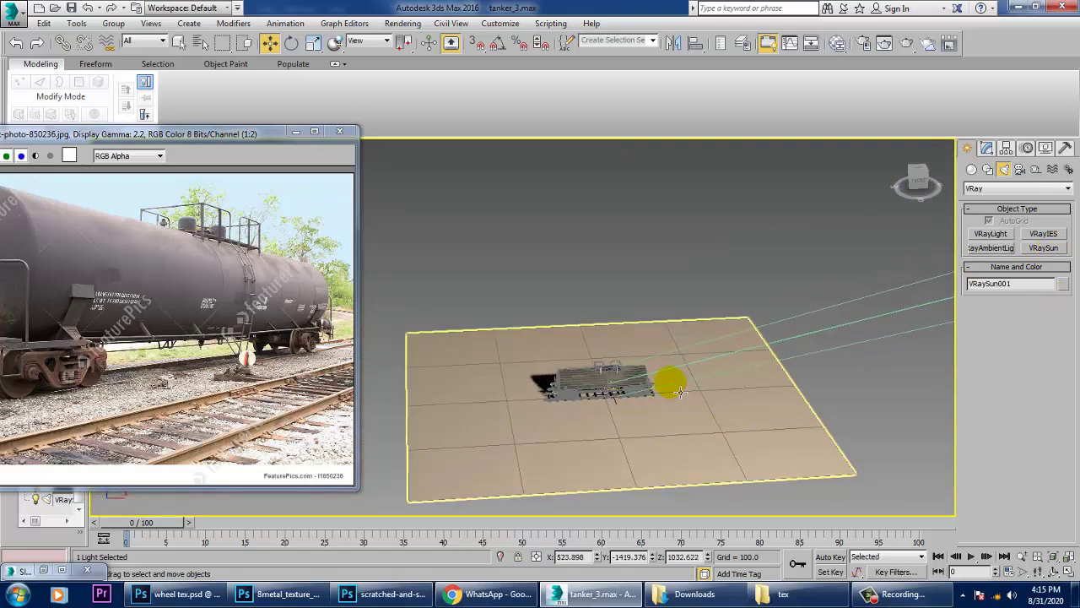
- Set the VRaySun's filter color to a pale warm grey with RGB 207, 190, 181
middle_click_drag(682, 393, 624, 400, "alt")
scroll(613, 403, "up", 8)
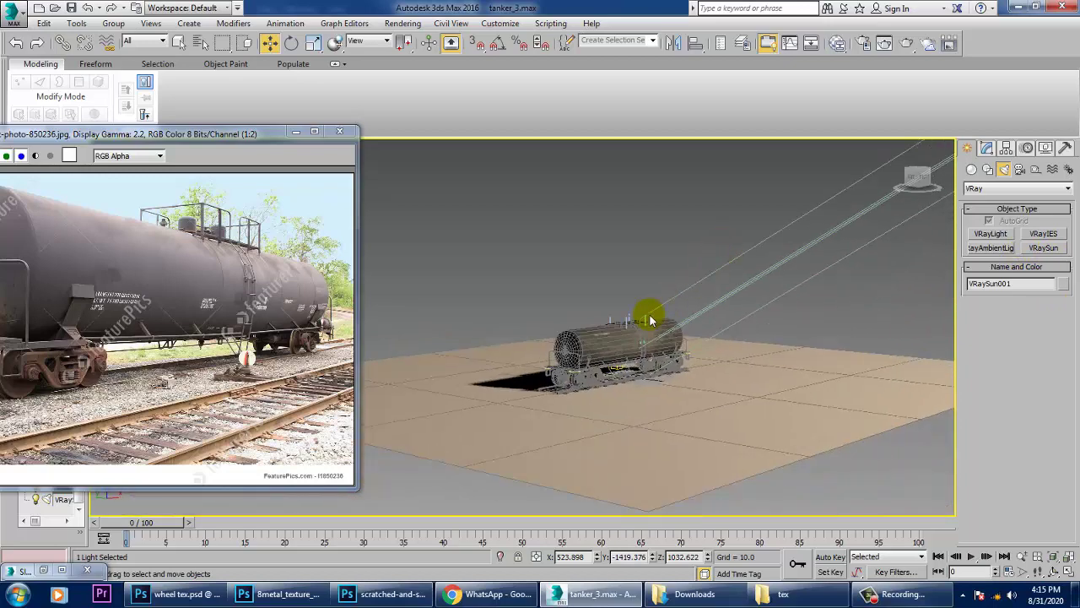
scroll(612, 403, "up", 5)
scroll(657, 318, "down", 5)
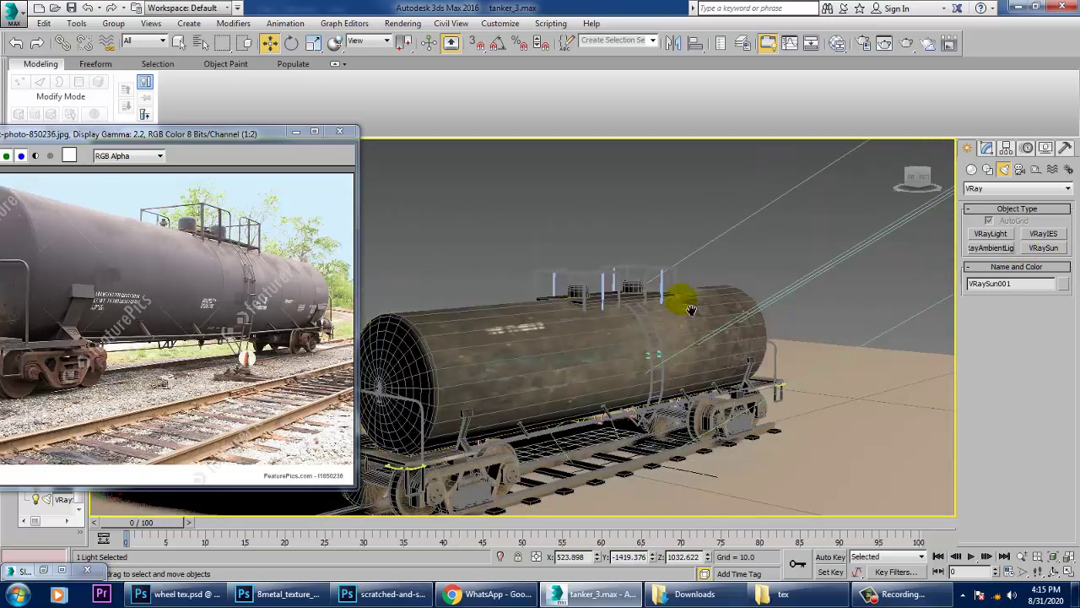
middle_click_drag(692, 309, 764, 272)
left_click(986, 148)
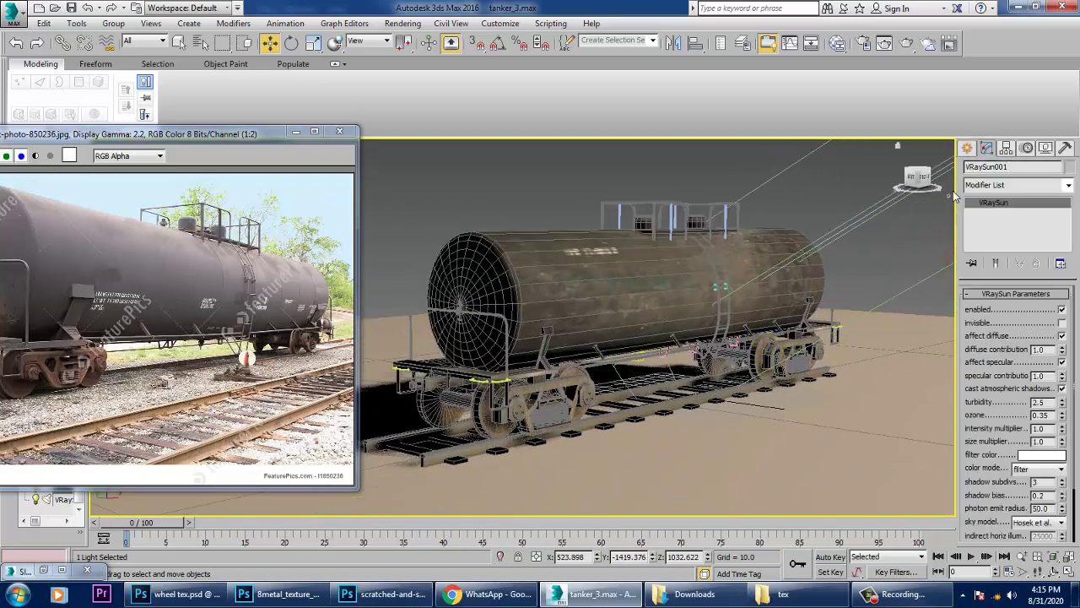
left_click(1031, 460)
left_click(328, 210)
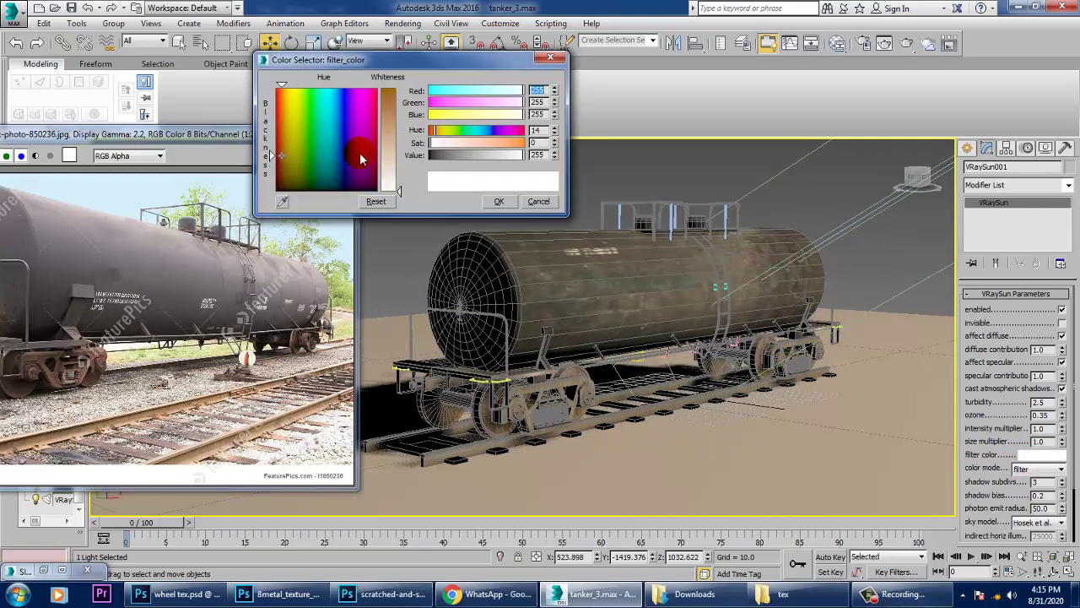
left_click(391, 148)
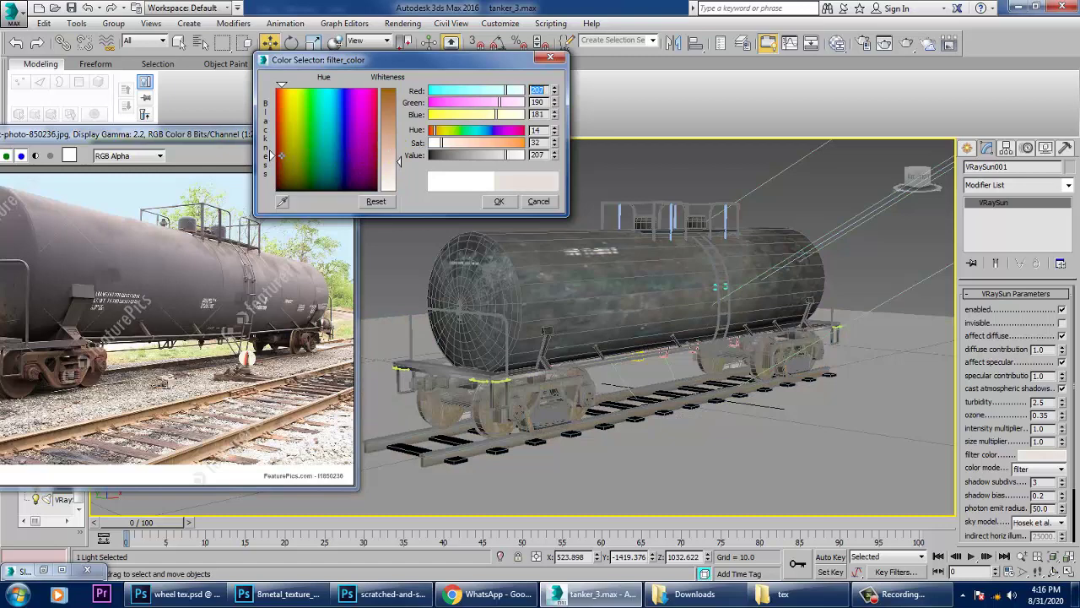
left_click(496, 202)
left_click(509, 202)
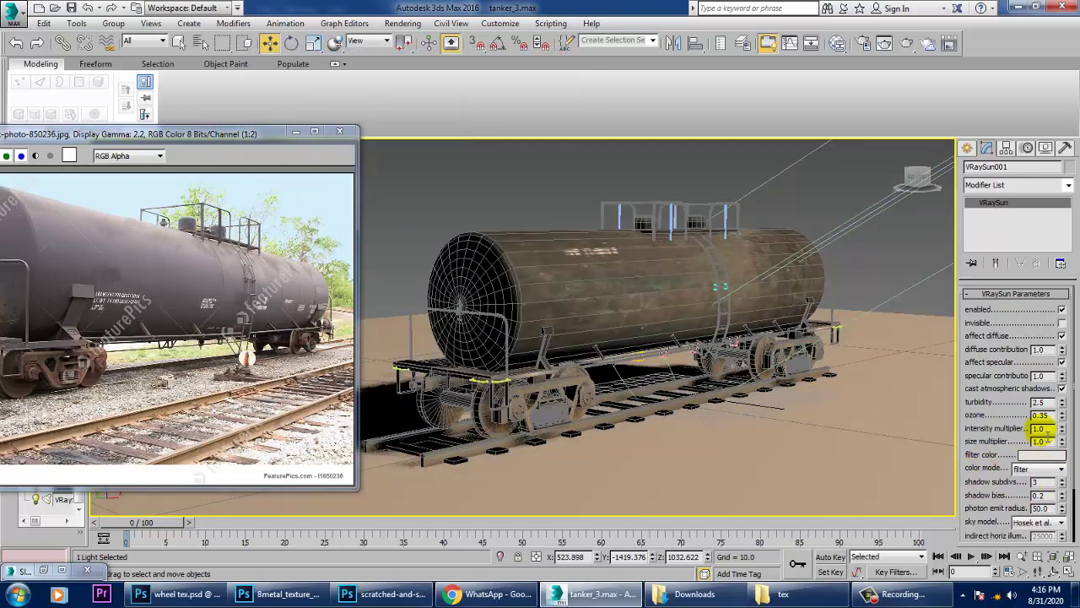
- Set the VRaySun's intensity multiplier to 0.4 and its photon emit radius to 595
left_click(971, 417)
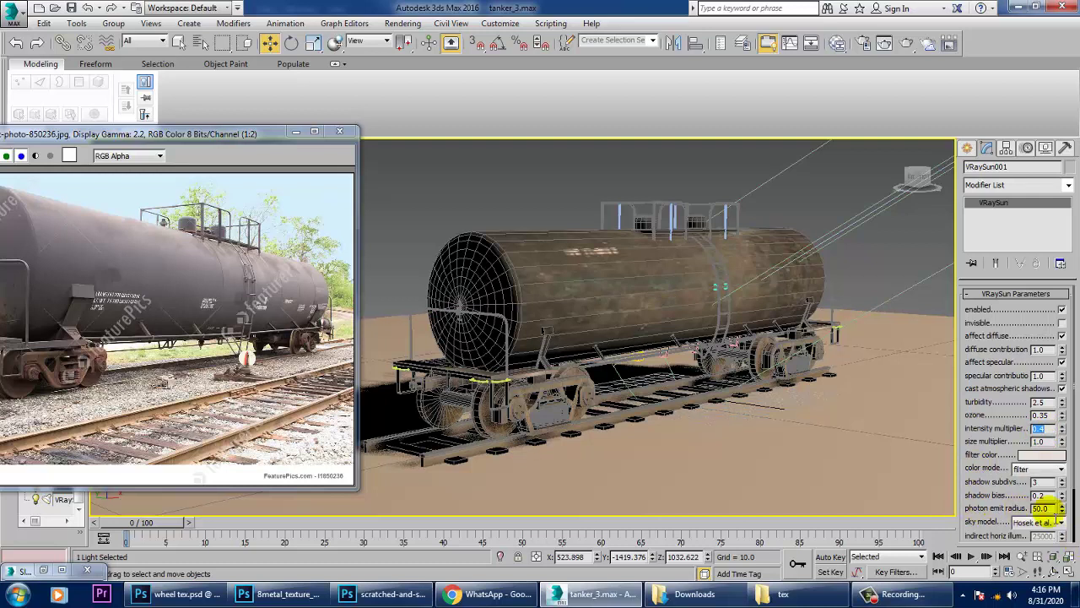
left_click_drag(1063, 508, 547, 12)
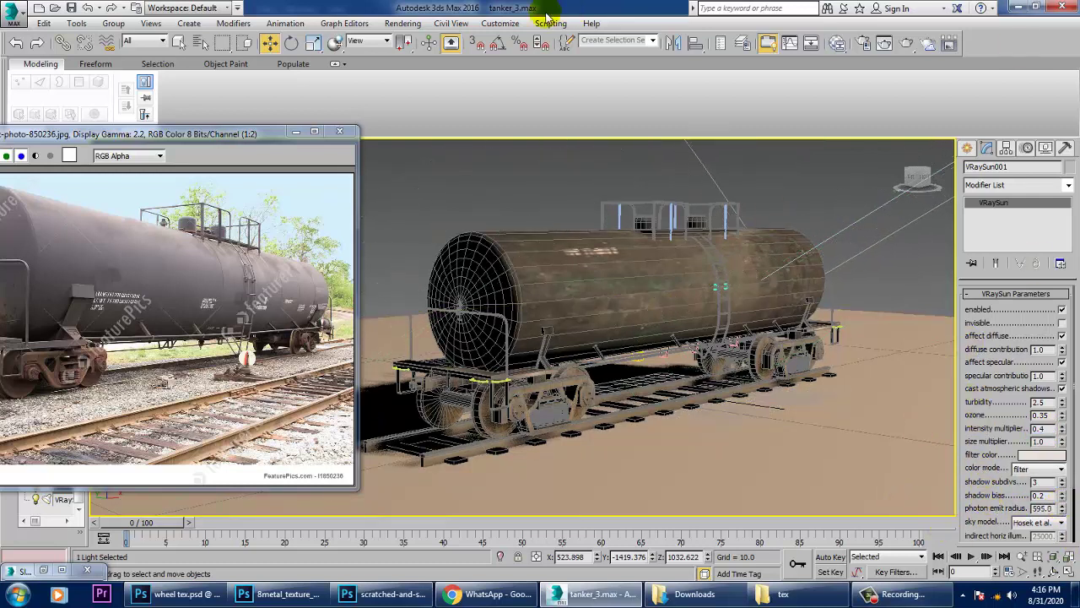
- Render the perspective view to check the sun's brightness and close the V-Ray frame buffer
left_click(402, 23)
left_click(414, 41)
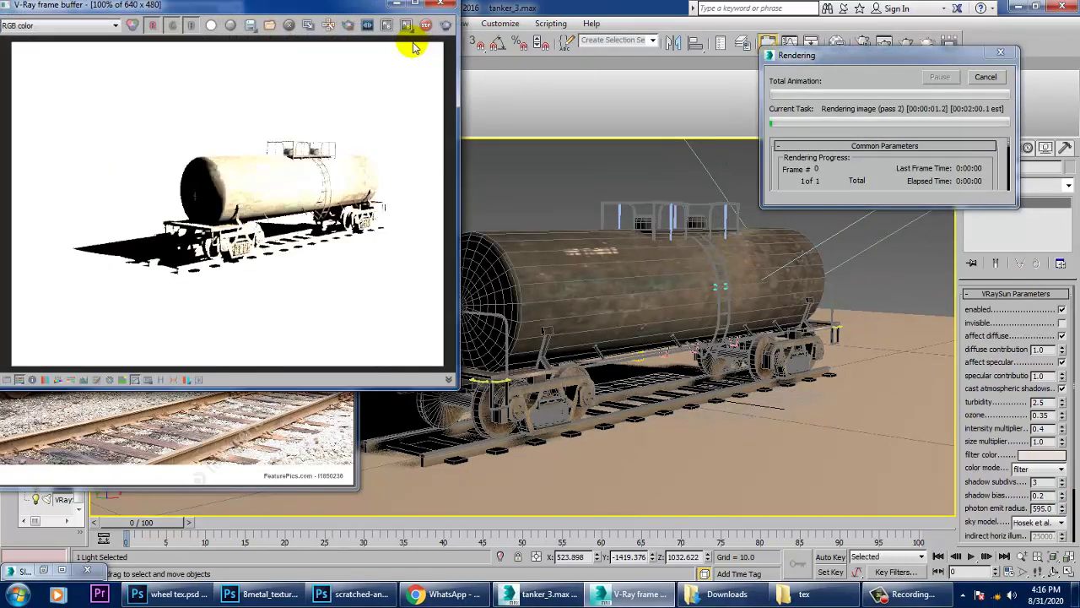
left_click(446, 4)
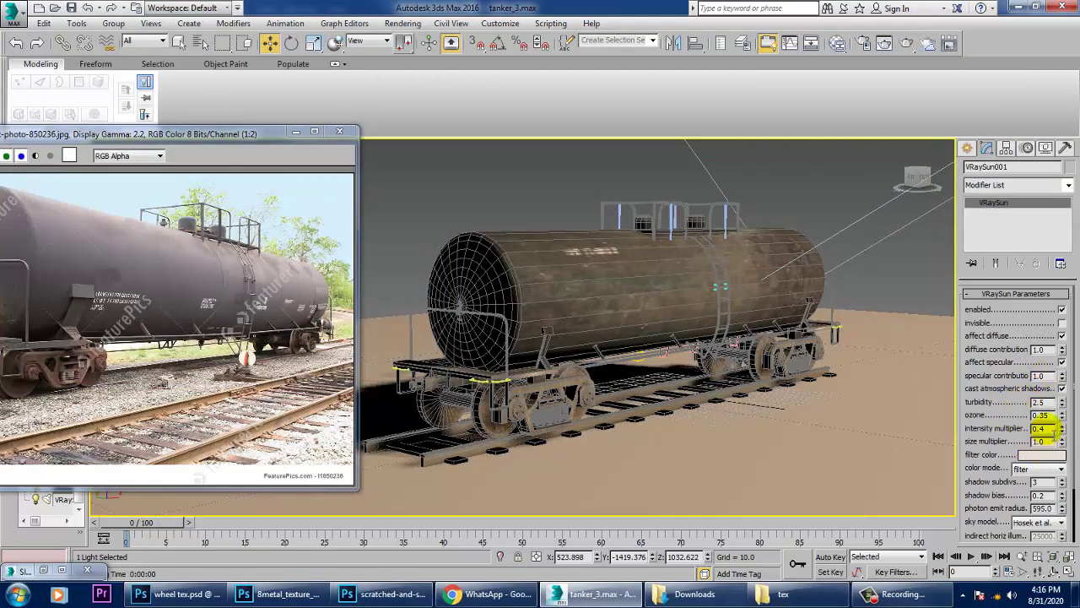
- Set the VRaySun's intensity multiplier to 0.03
left_click(928, 406)
type("0.03")
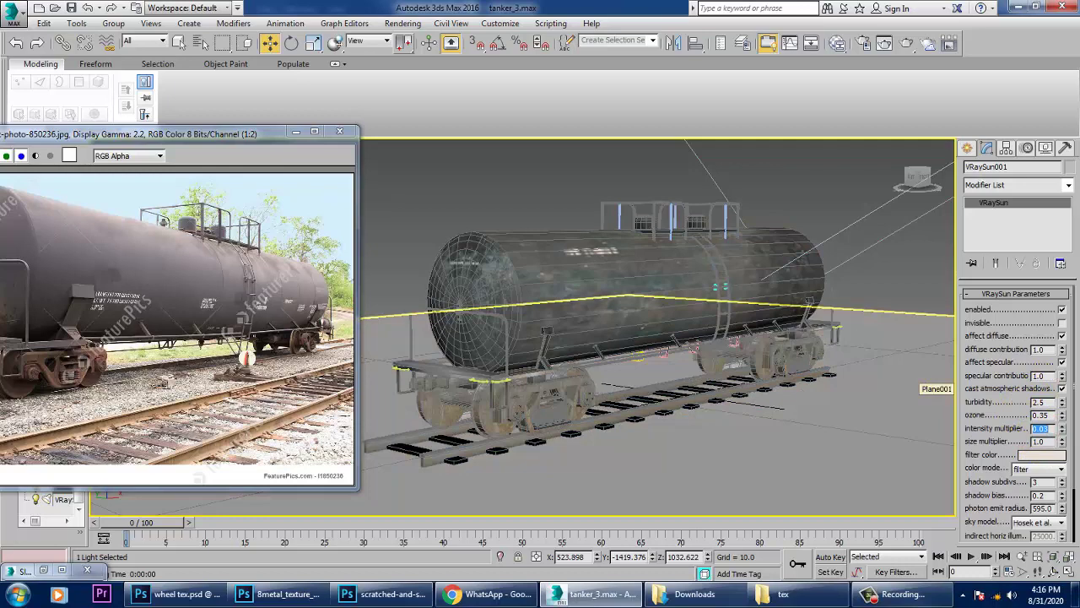
left_click(756, 423)
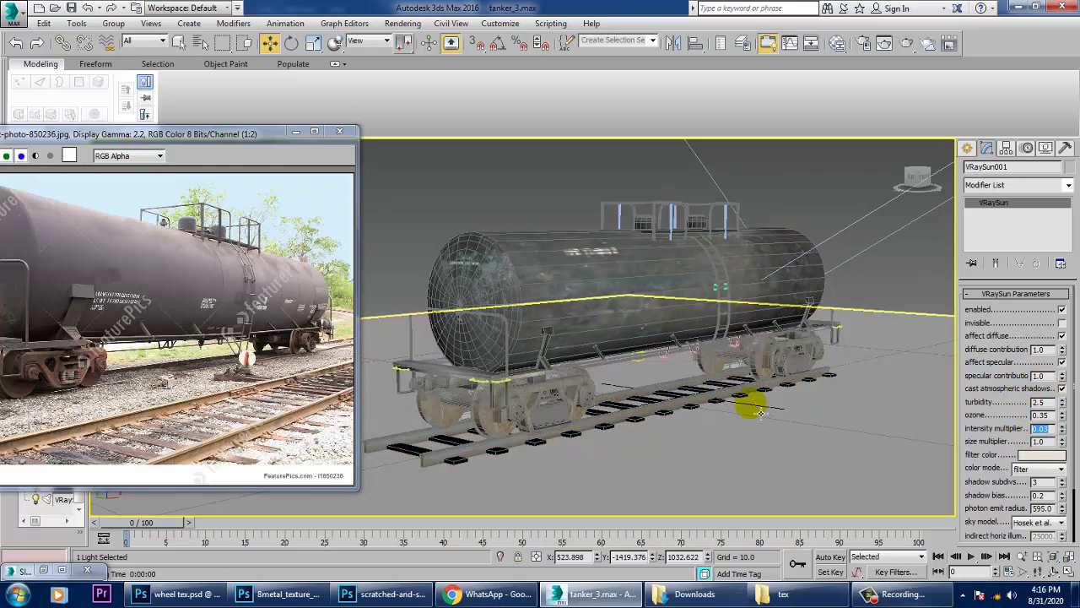
- Minimize the tanker reference photo window to clear the viewport
middle_click_drag(790, 404, 763, 402)
scroll(762, 401, "up", 4)
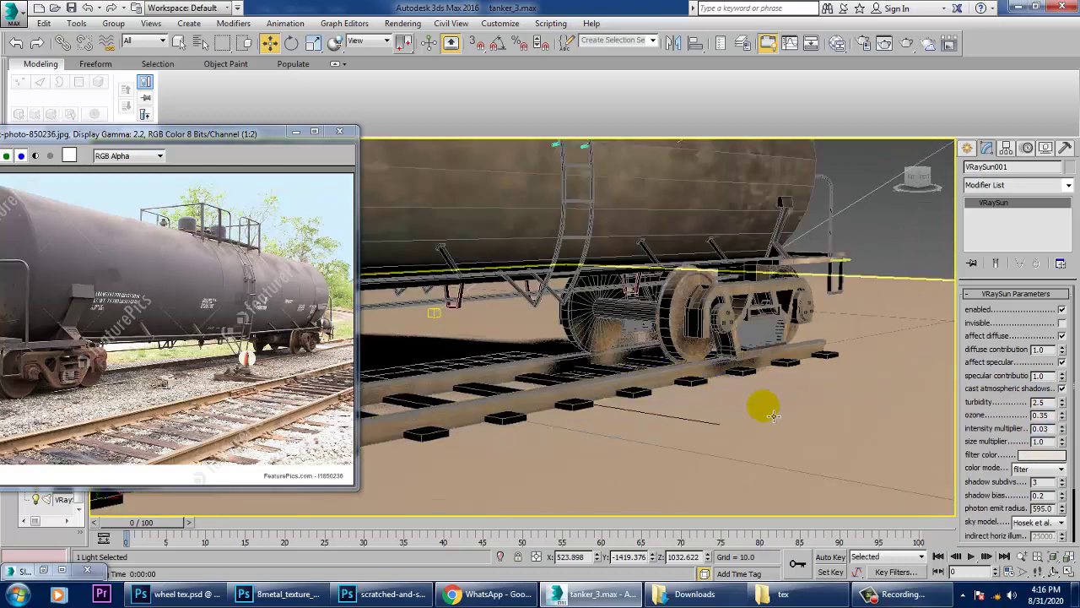
scroll(774, 415, "down", 4)
left_click(292, 131)
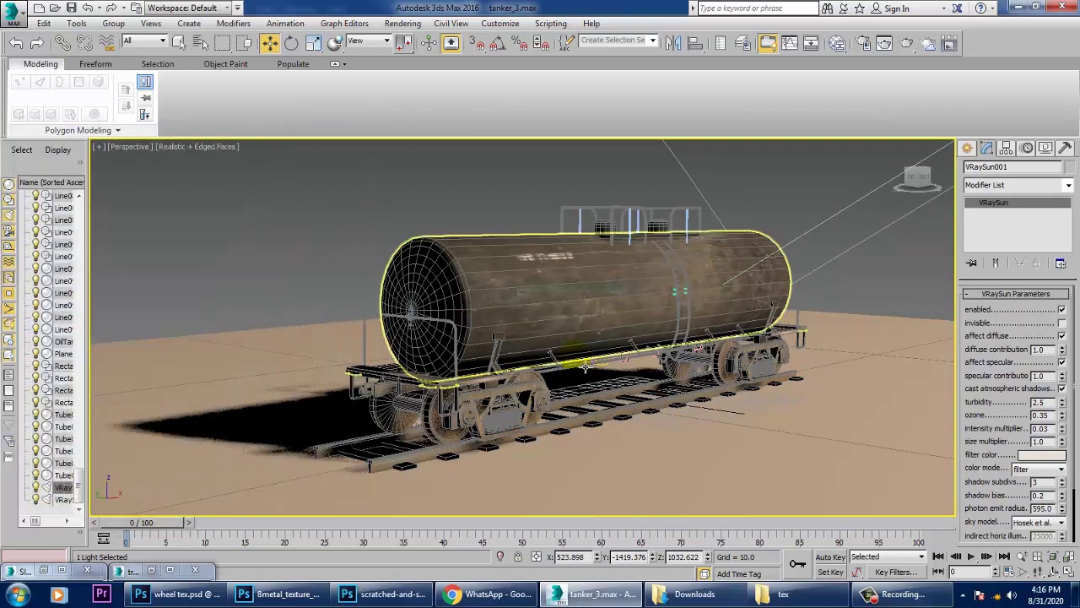
- Render a closer perspective view of the tanker with the dimmed sun and close the frame buffer
scroll(647, 340, "up", 2)
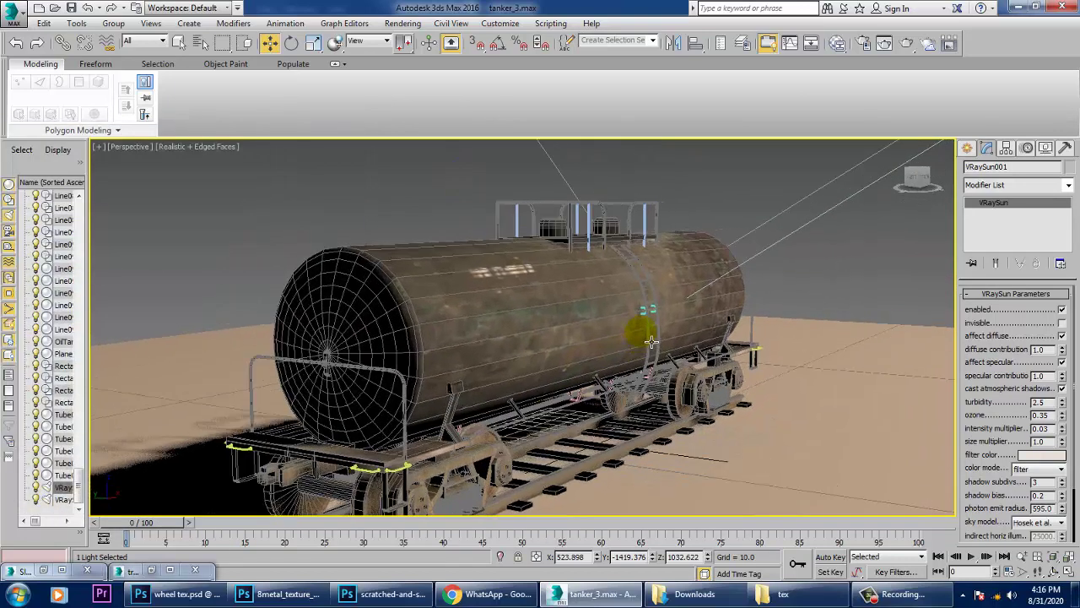
mouse_move(607, 324)
middle_mouse_down()
mouse_move(614, 304)
mouse_move(611, 315)
middle_mouse_up()
left_click(397, 23)
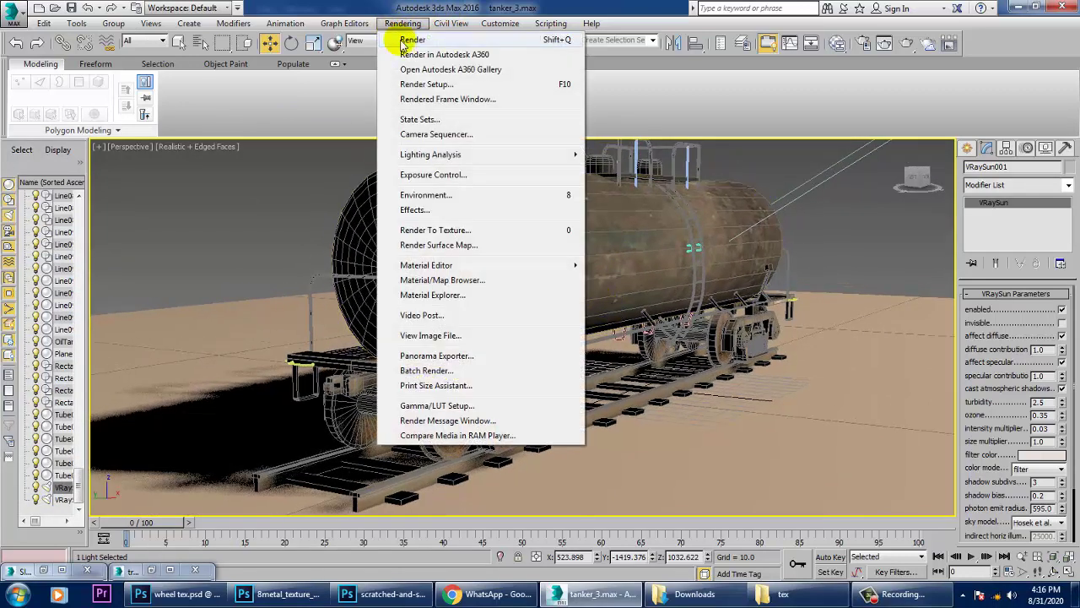
left_click(405, 34)
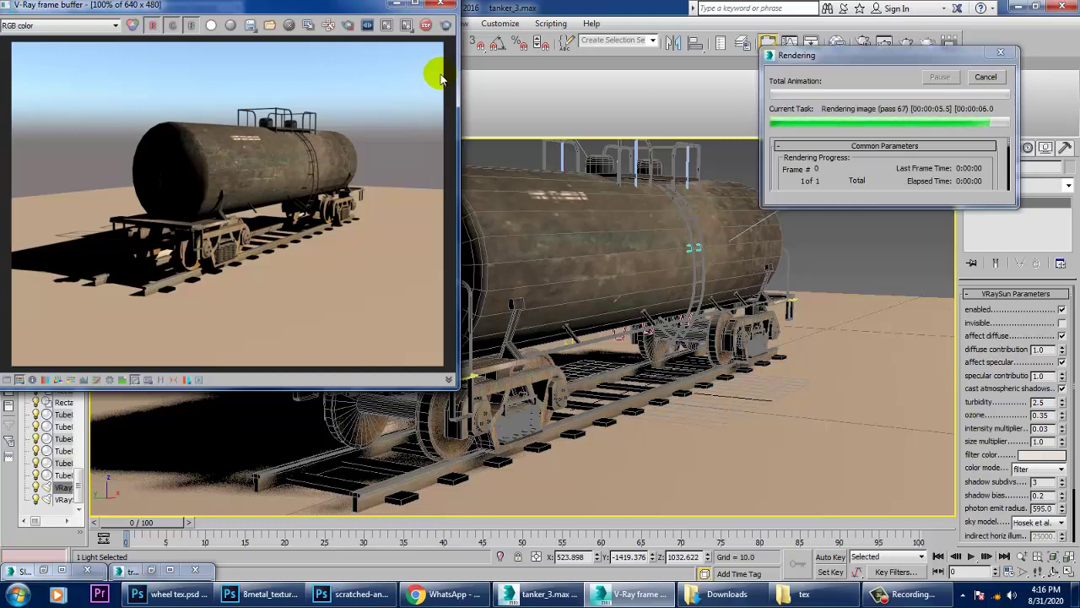
left_click(440, 5)
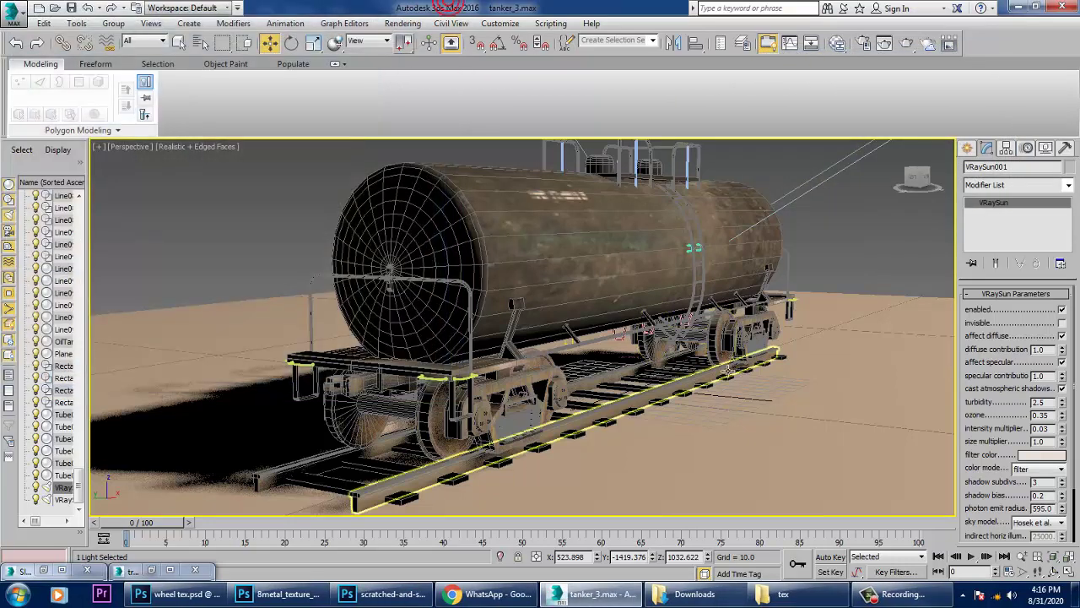
- Set the render output size to the HDTV (video) preset at 1920x1080 for a view framing the whole tanker
mouse_move(780, 398)
middle_mouse_down("alt")
mouse_move(766, 328)
mouse_move(778, 397)
middle_mouse_up("alt")
left_click(723, 349)
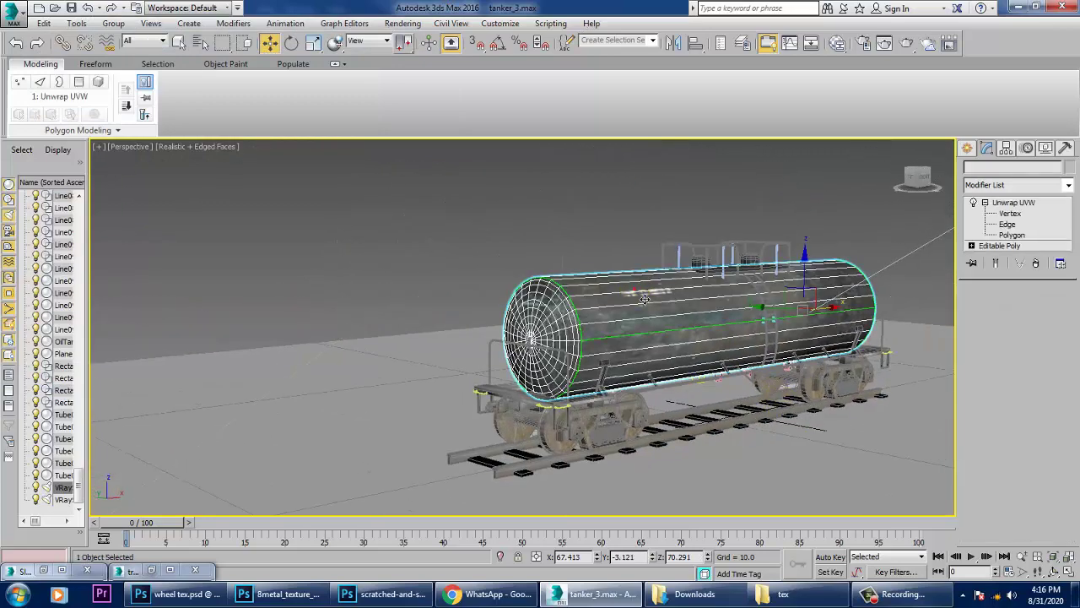
middle_click_drag(848, 344, 709, 328)
middle_click_drag(600, 352, 706, 319)
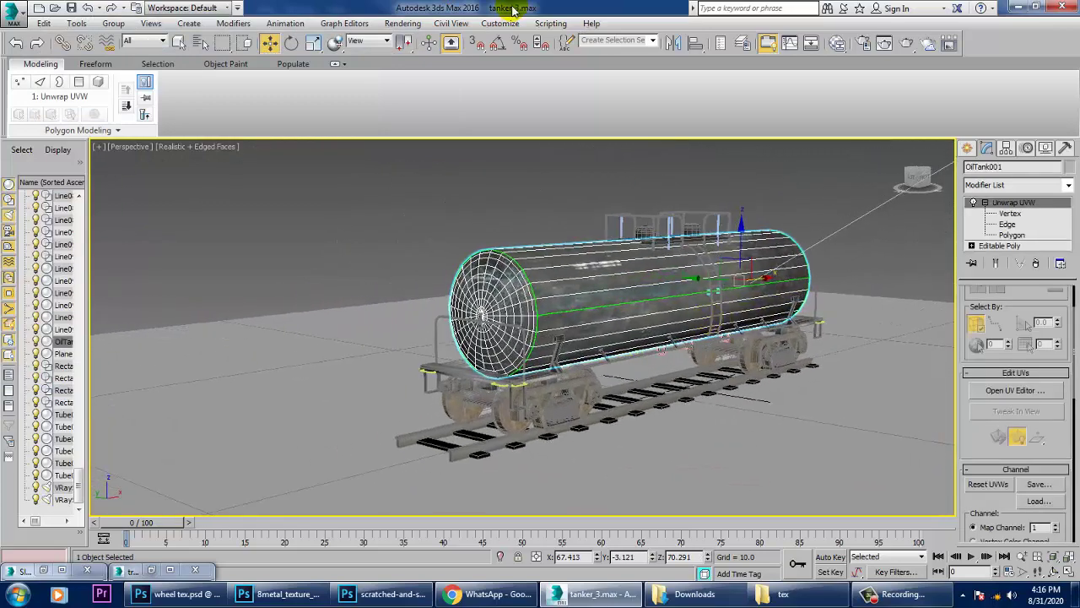
left_click(417, 26)
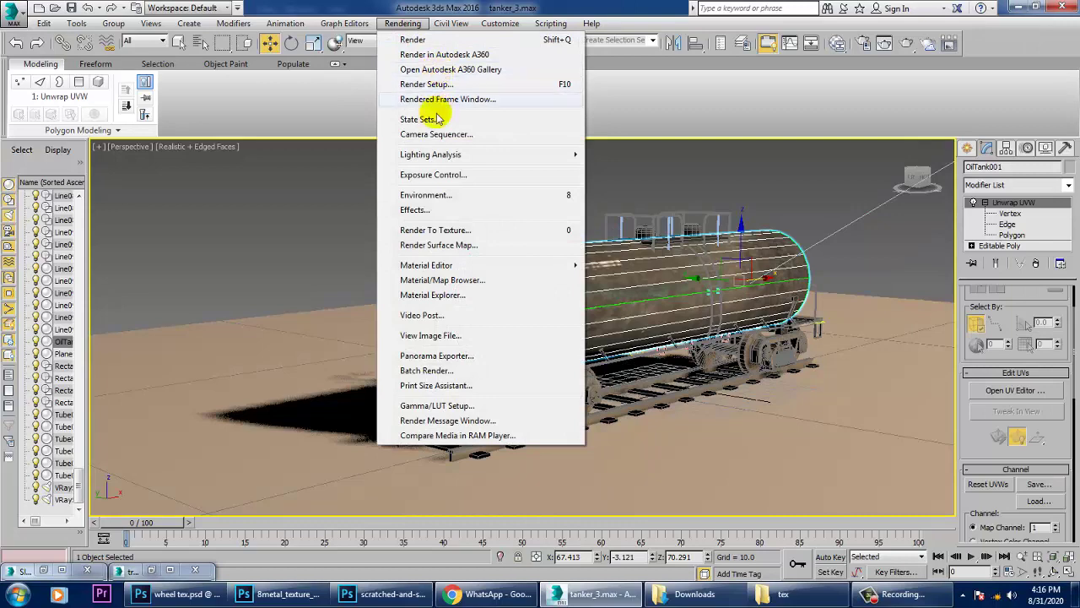
left_click(427, 85)
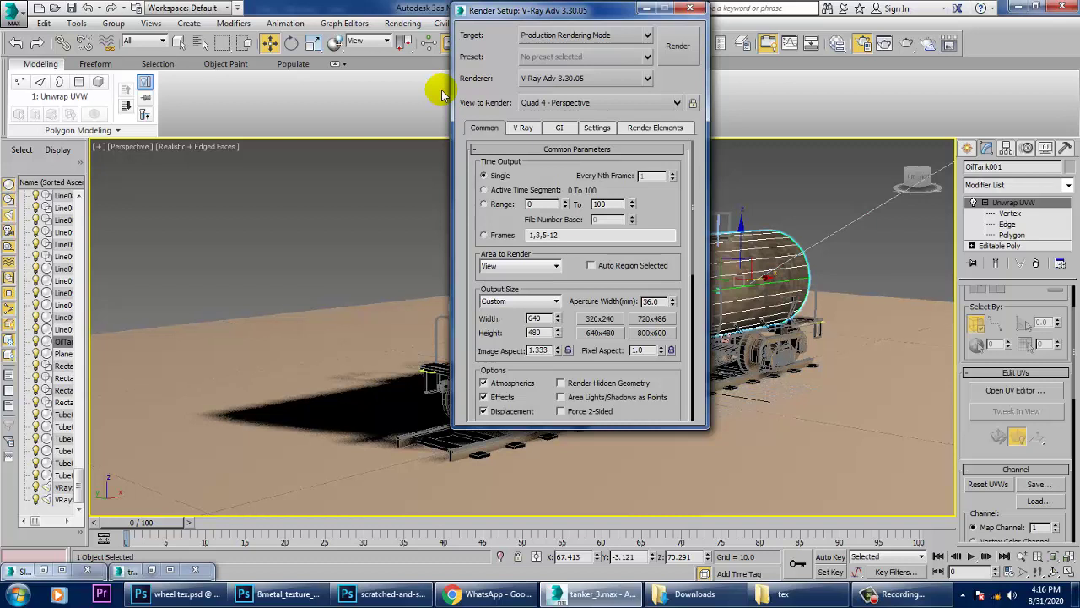
left_click(530, 302)
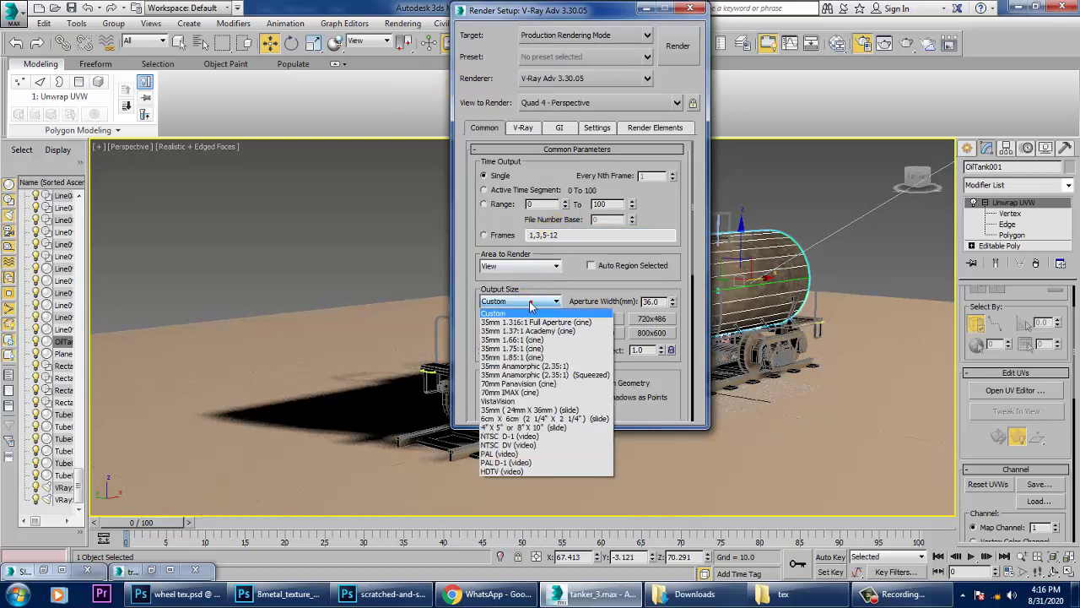
left_click(511, 471)
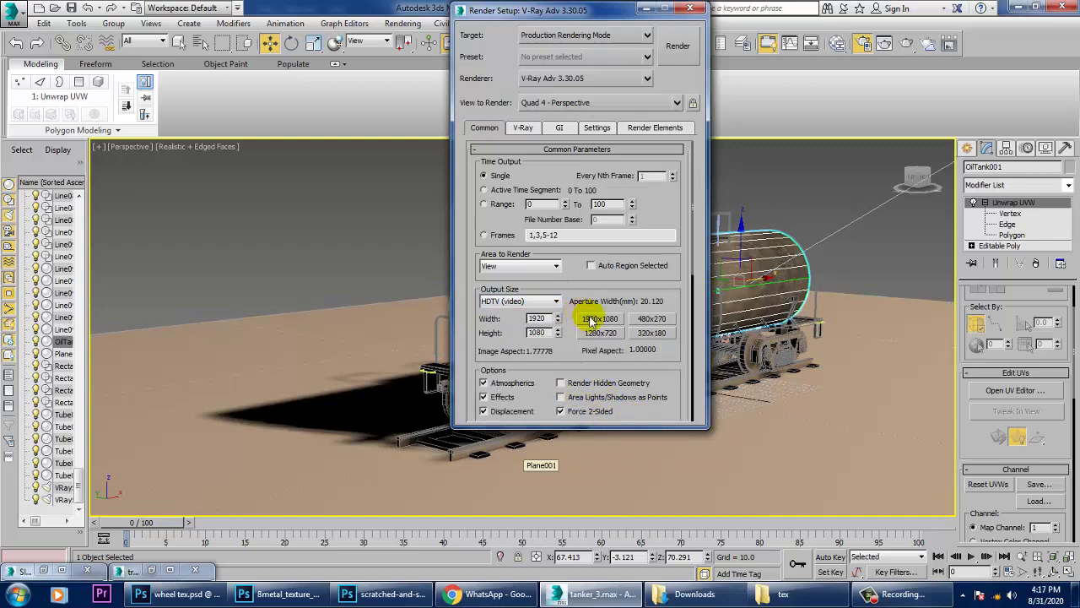
- Set the V-Ray image sampler type to Adaptive subdivision and the image filter to Mitchell-Netravali
left_click(523, 129)
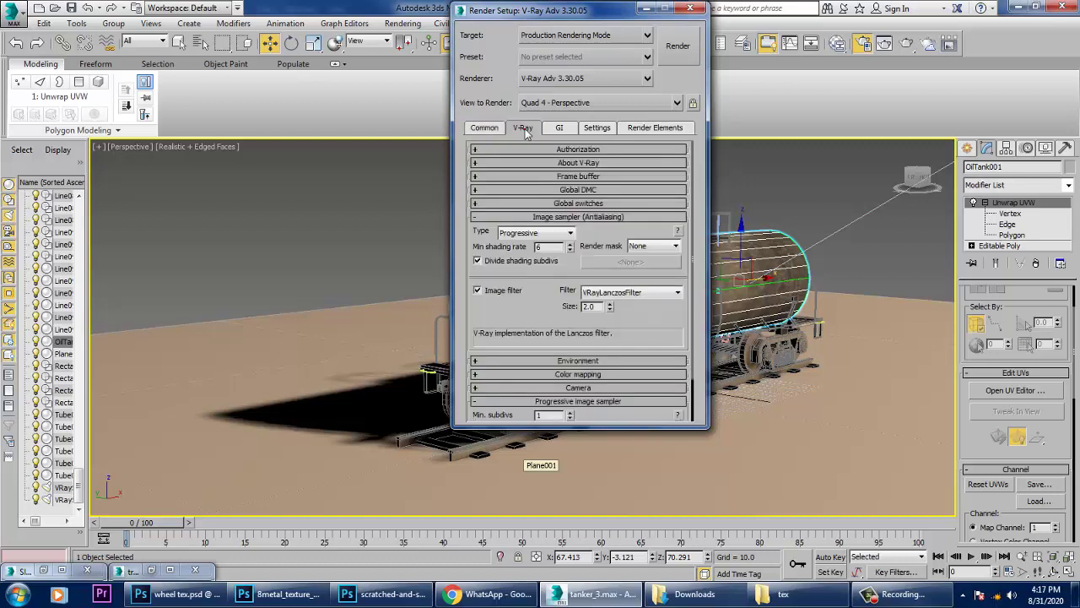
left_click(560, 235)
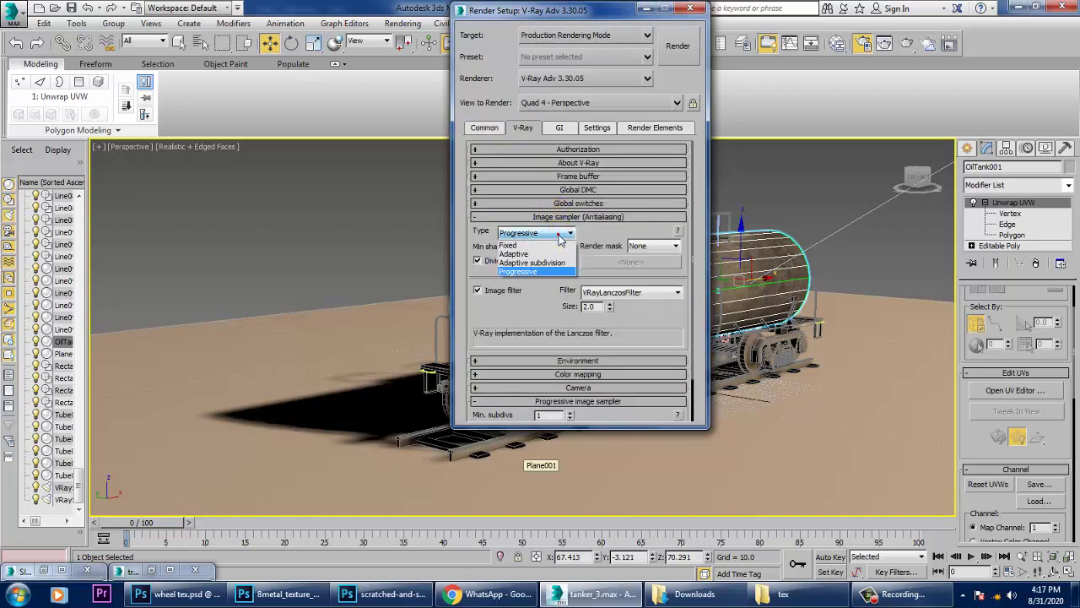
left_click(557, 263)
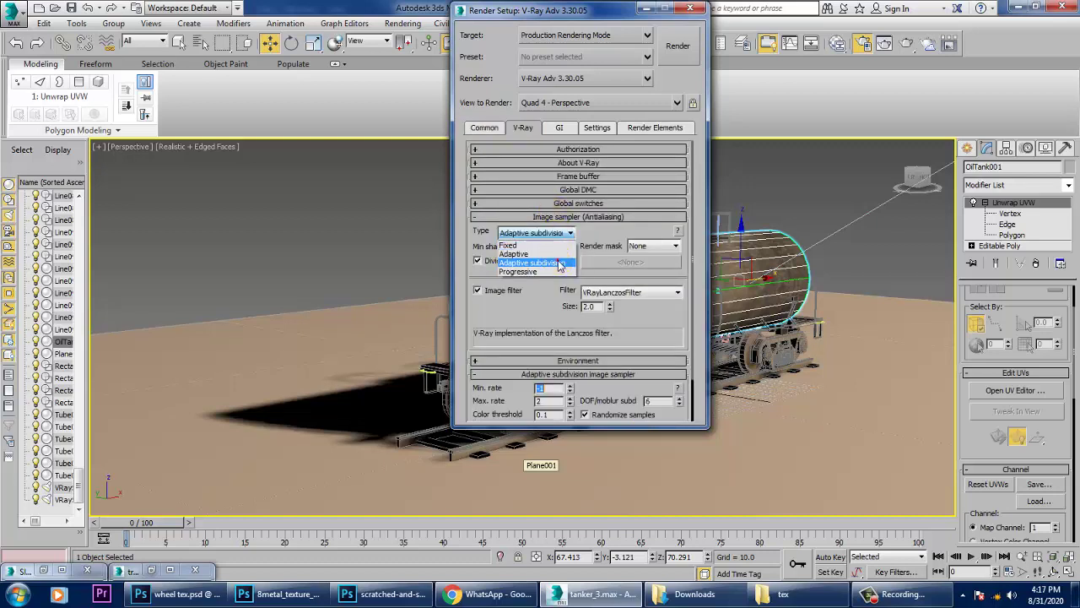
left_click(627, 297)
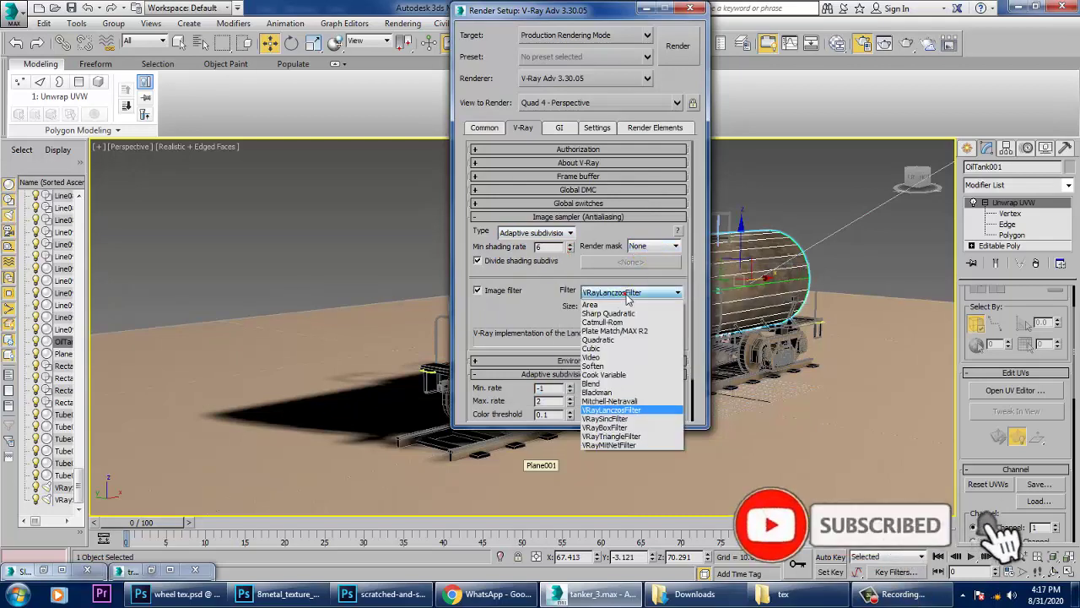
left_click(632, 402)
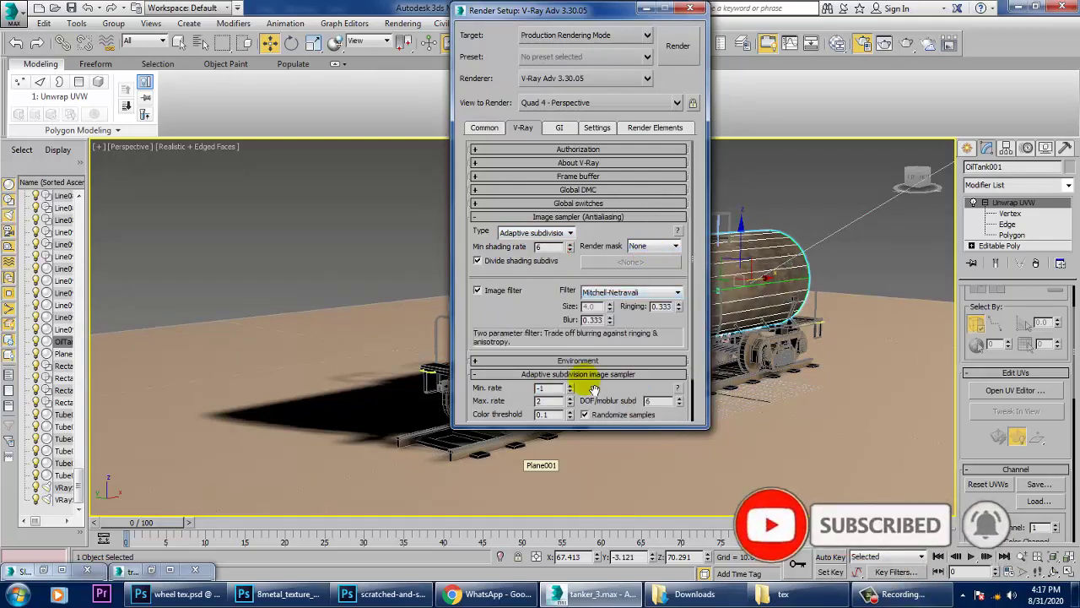
- Change the V-Ray color mapping type to Exponential and switch its settings to Advanced mode
left_click(557, 362)
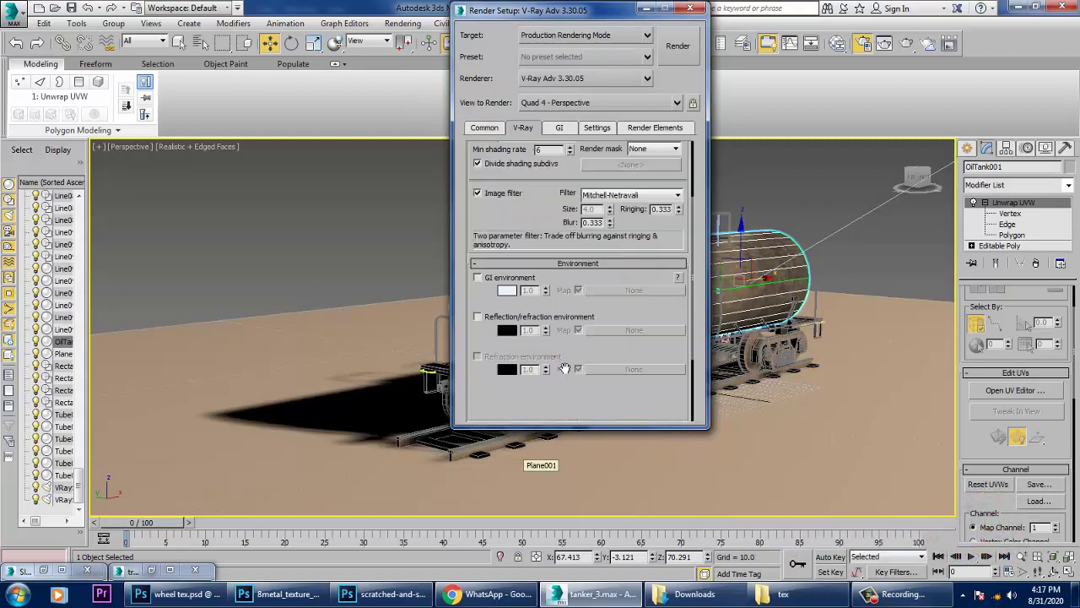
left_click_drag(565, 335, 570, 145)
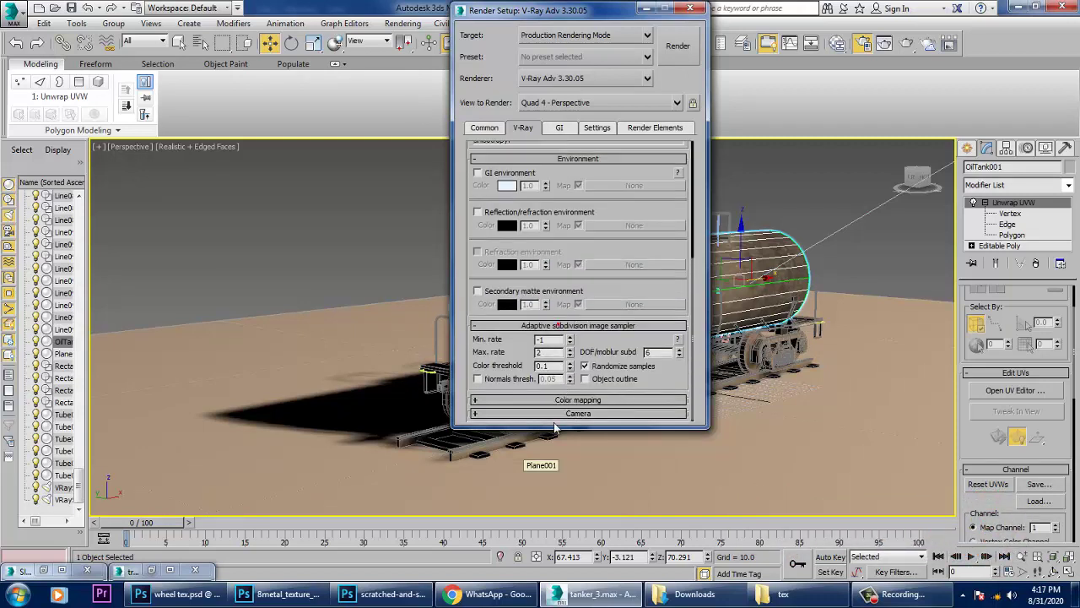
left_click(581, 400)
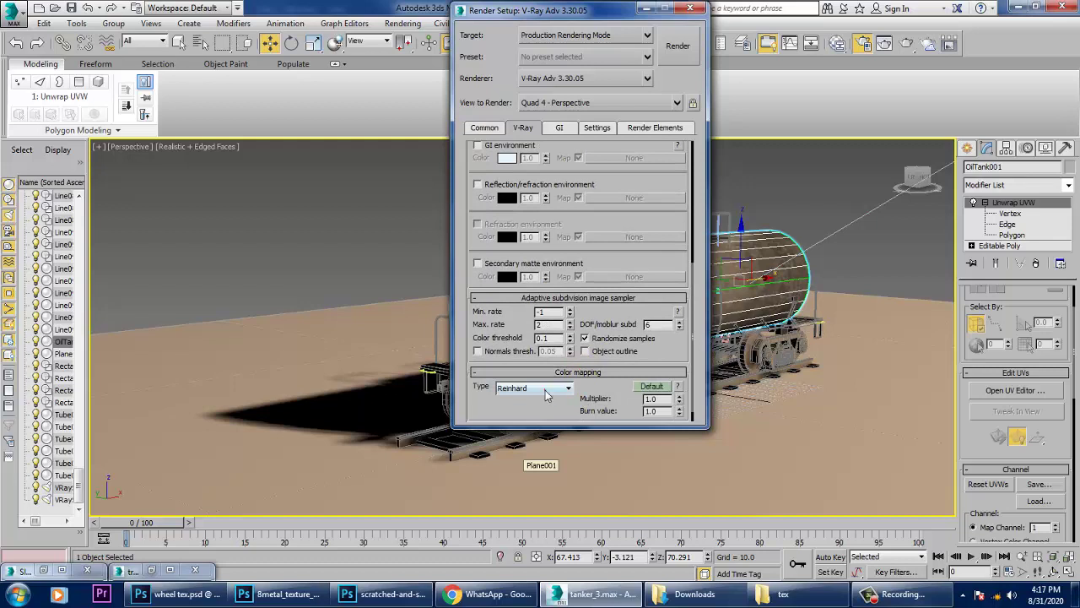
left_click(545, 390)
left_click(540, 409)
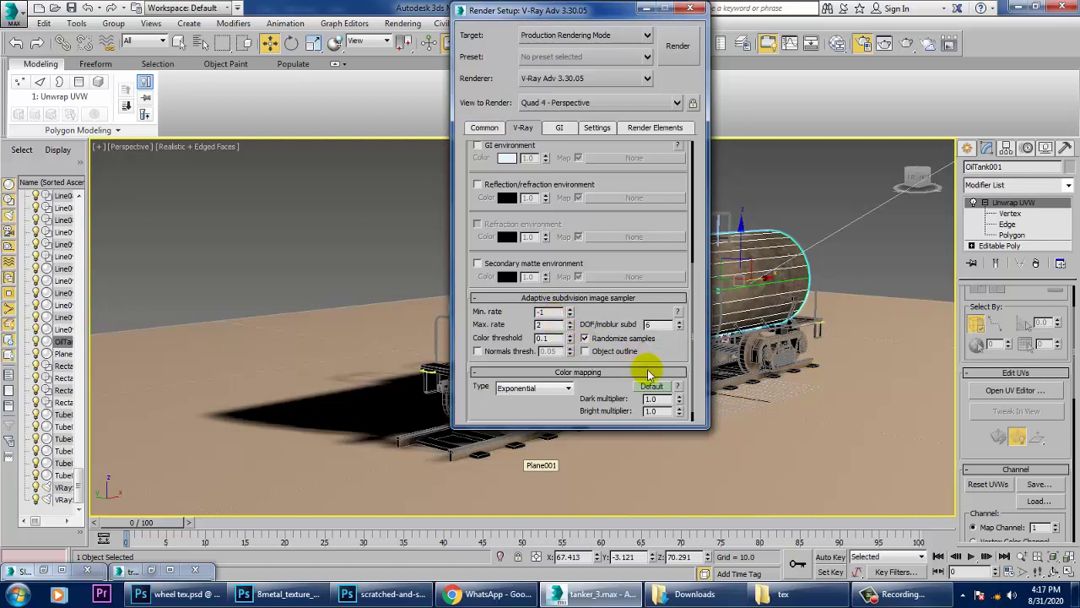
scroll(662, 388, "up", 1)
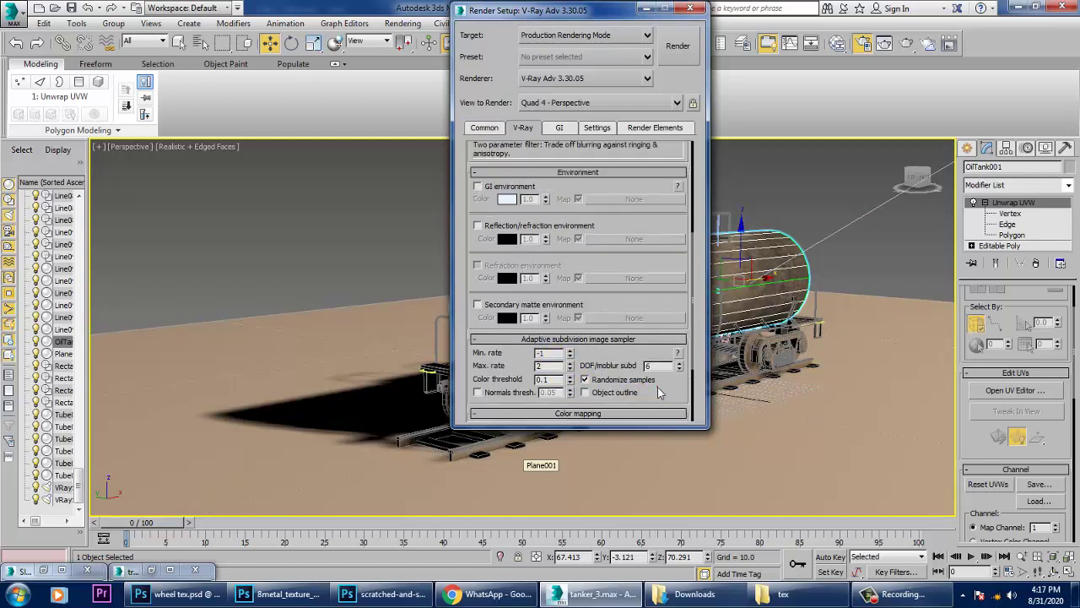
left_click(614, 414)
scroll(662, 408, "down", 1)
left_click_drag(670, 169, 672, 108)
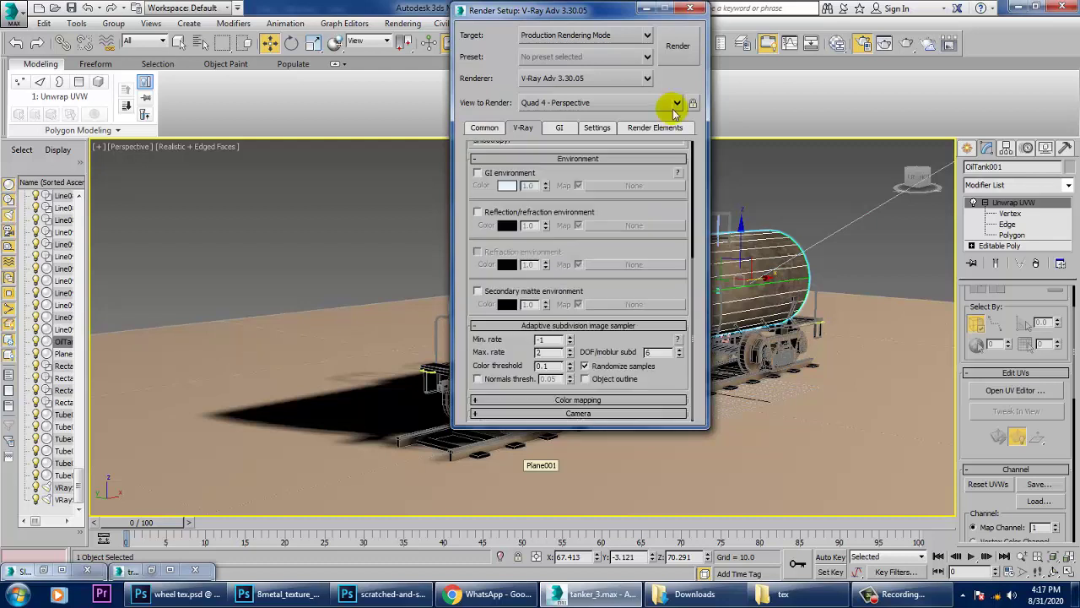
left_click(565, 403)
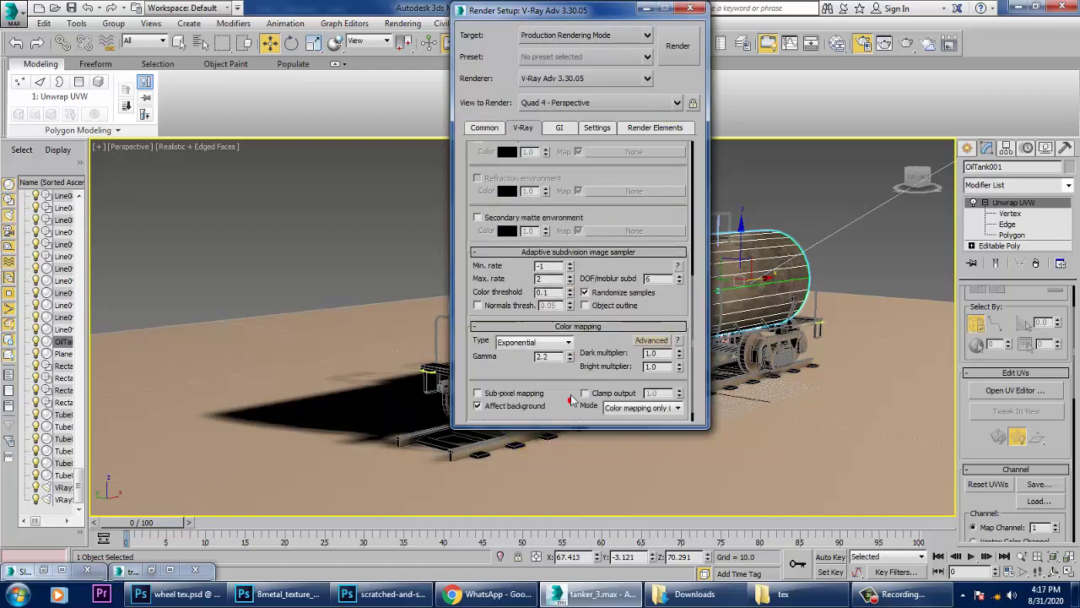
- Enable global illumination with Irradiance map as the primary engine, keeping Light cache as the secondary engine
left_click(559, 130)
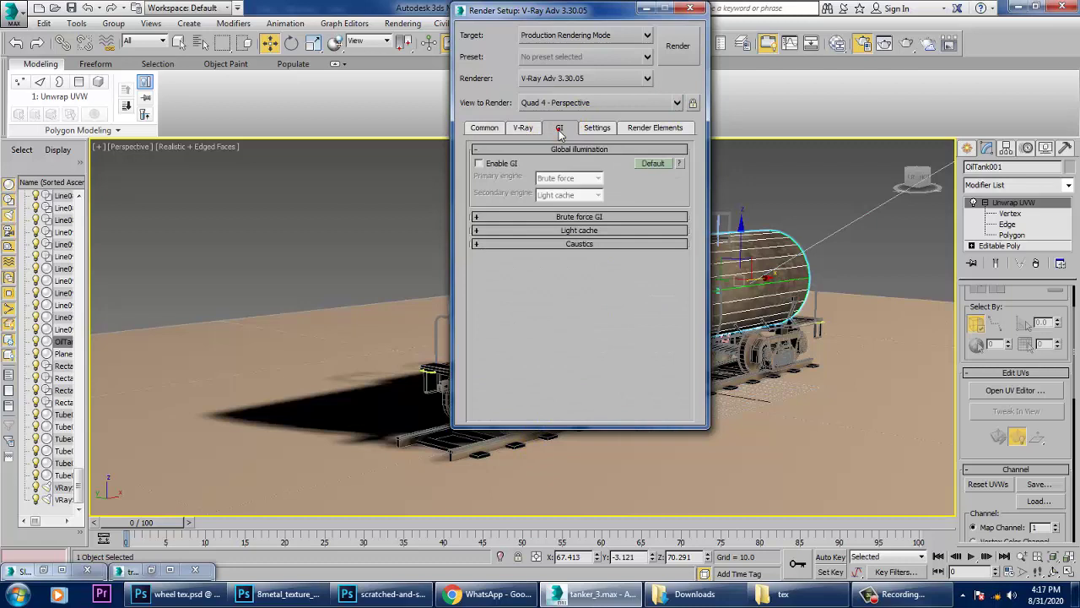
left_click(510, 164)
left_click(569, 178)
left_click(572, 188)
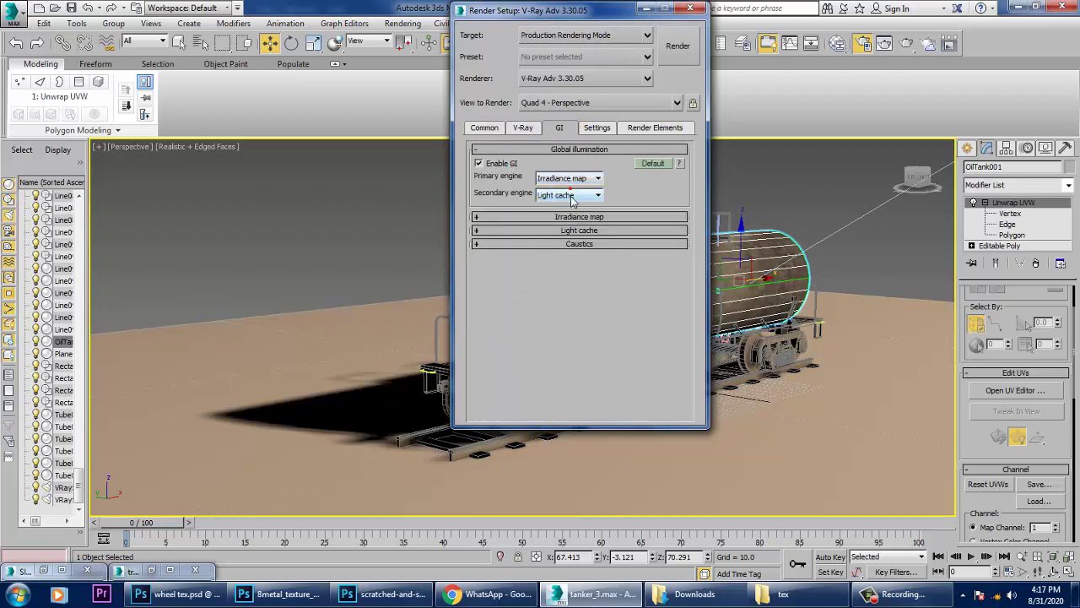
- Show the advanced GI and irradiance map settings, with 150 subdivs, 50 interpolation samples and the Medium preset for the irradiance map
left_click(582, 217)
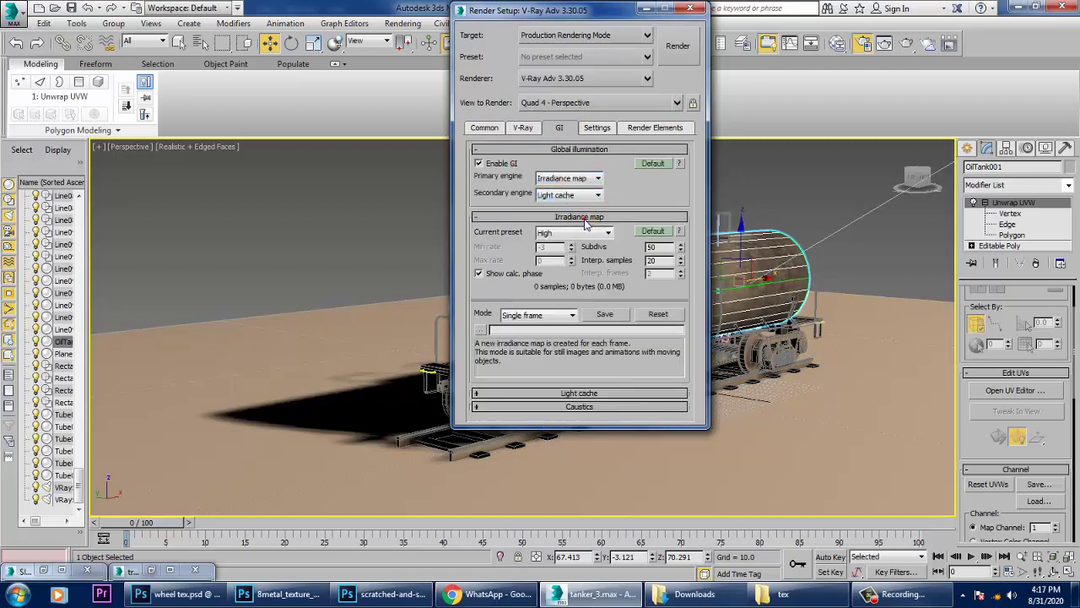
left_click(654, 164)
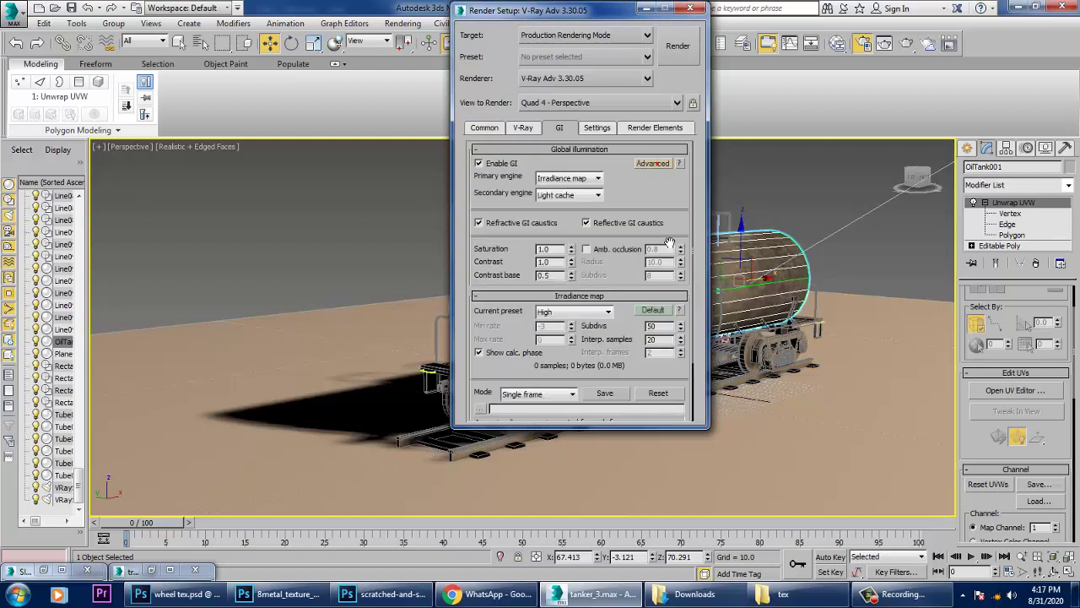
left_click(654, 311)
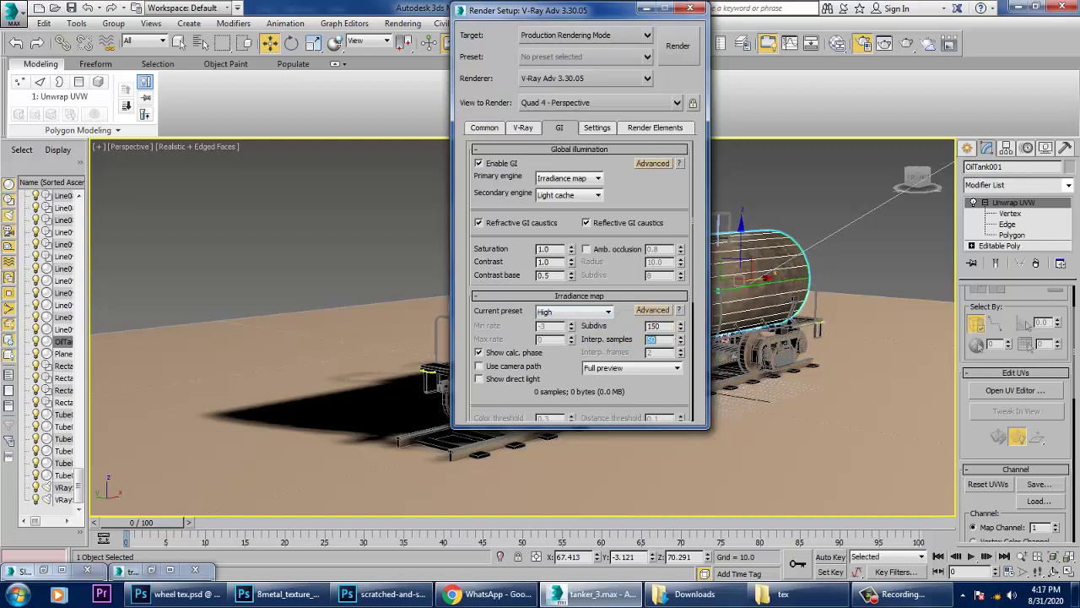
left_click(557, 313)
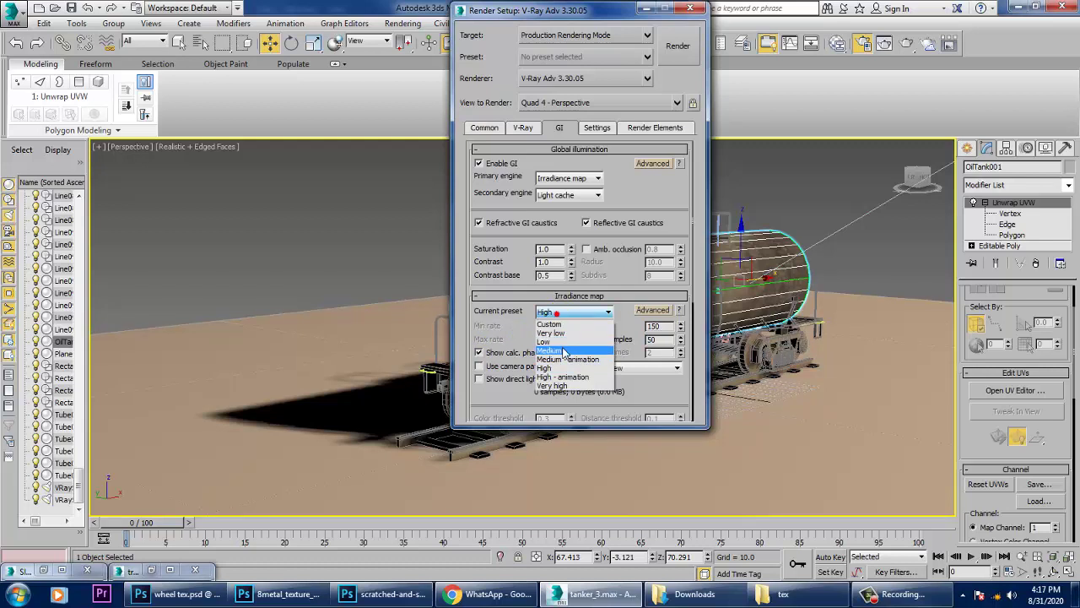
left_click(564, 350)
- Expand the light cache settings, return to the V-Ray settings and minimize the Render Setup window
left_click_drag(650, 399, 613, 250)
left_click(579, 402)
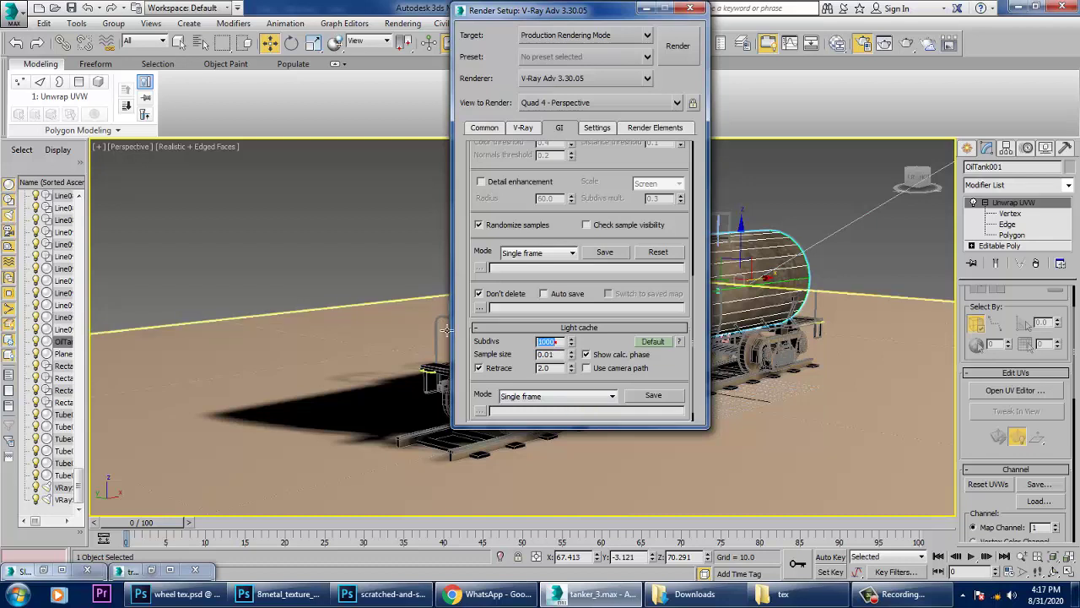
left_click(529, 131)
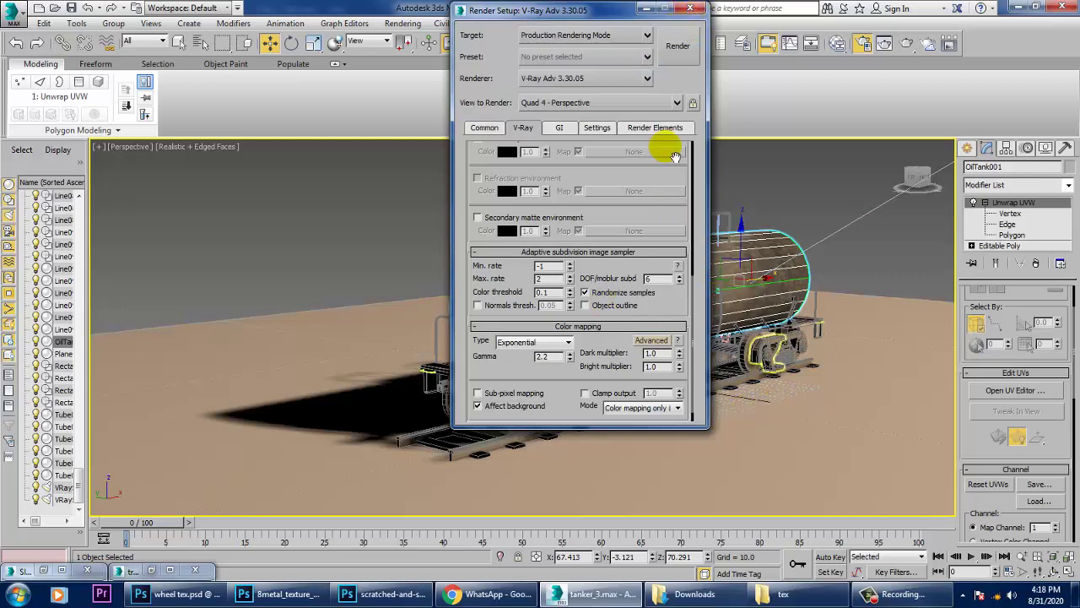
left_click(646, 9)
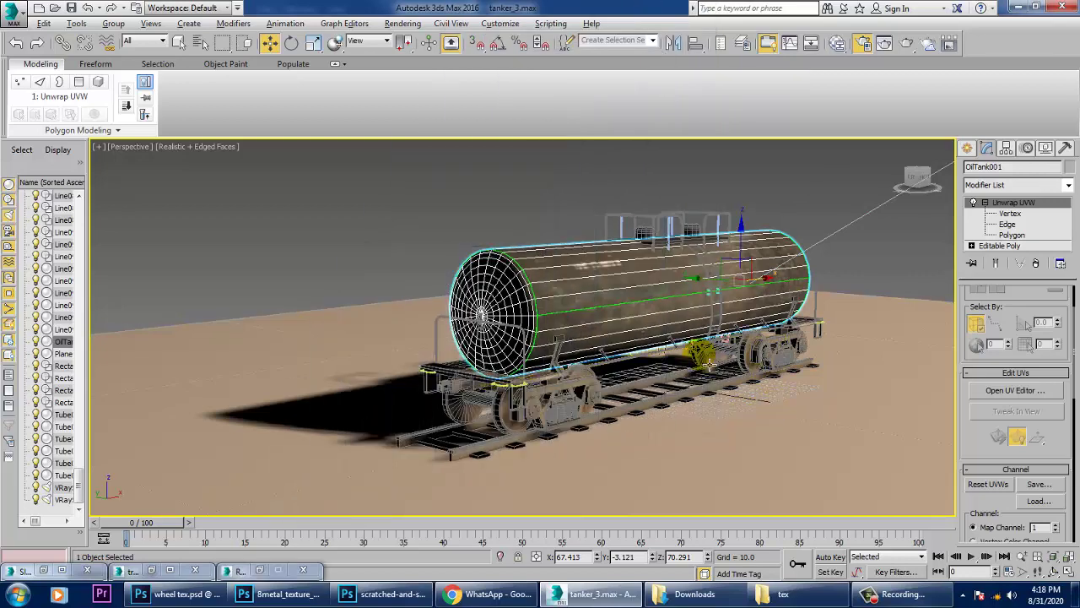
- Select the ground plane, add a new VRayMtl in the Slate Material Editor and open its parameters
middle_click_drag(702, 356, 635, 365, "alt")
scroll(630, 358, "up", 3)
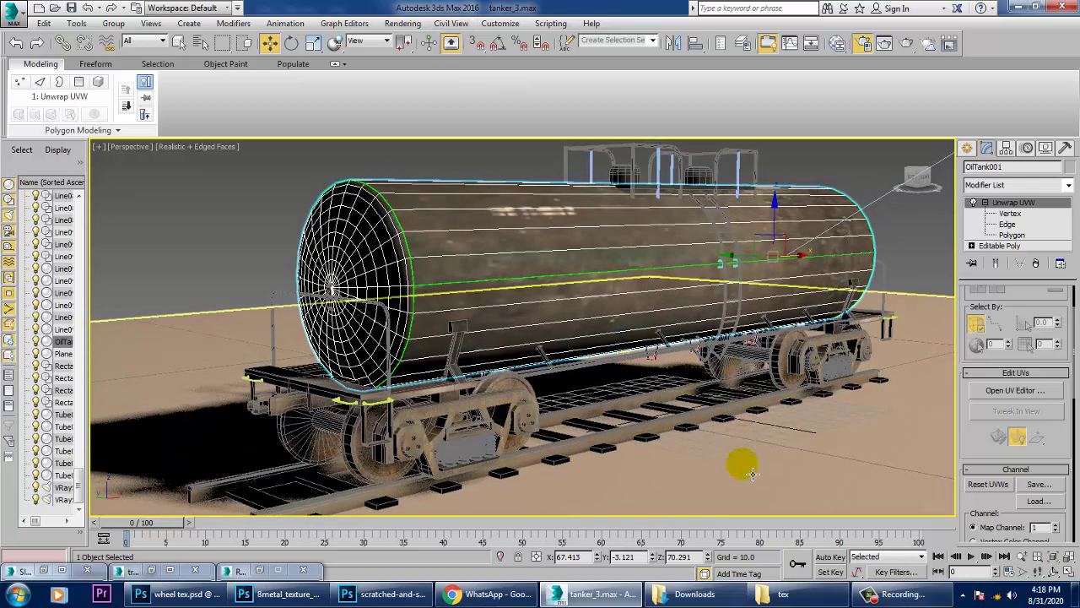
left_click(751, 476)
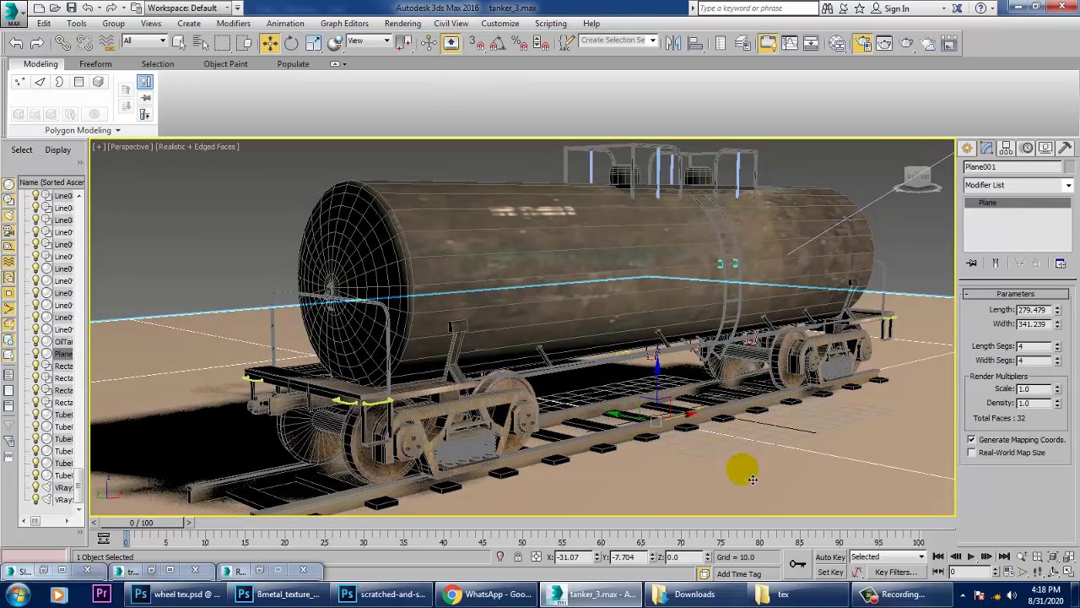
key("m")
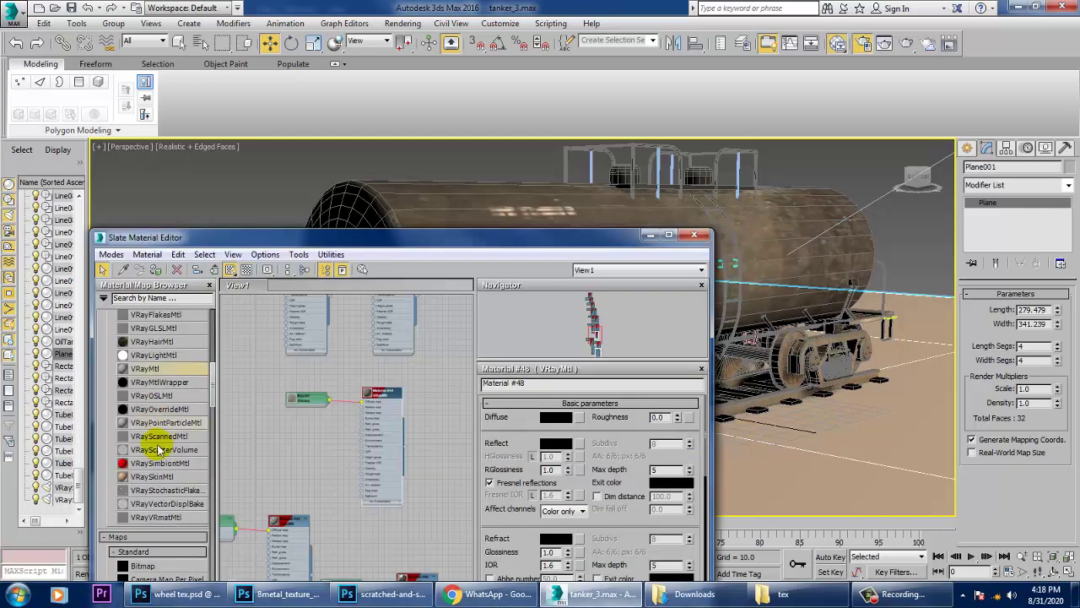
middle_click_drag(356, 509, 332, 299)
scroll(336, 429, "up", 1)
middle_click_drag(336, 428, 308, 338)
left_click_drag(433, 508, 427, 500)
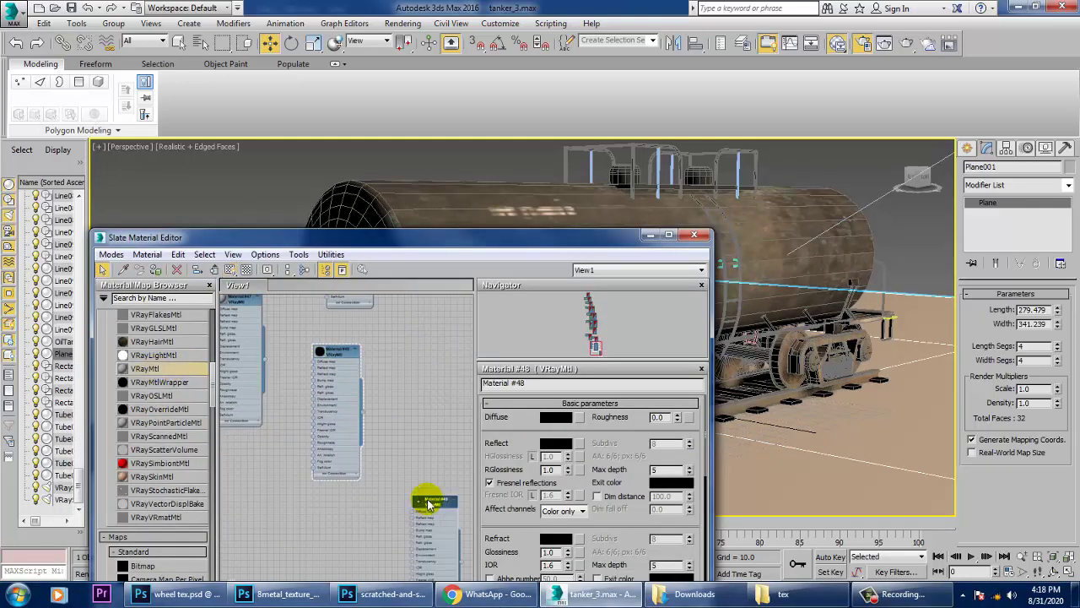
double_click(426, 500)
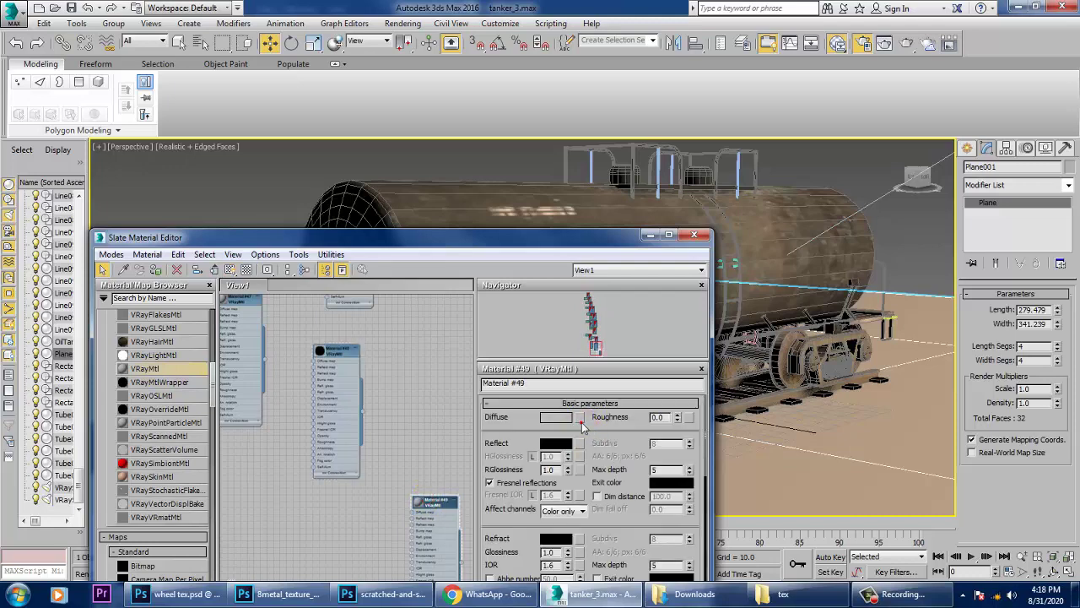
- Choose a Bitmap for the new material's Diffuse map and browse to the desktop data folder on drive D
left_click(581, 419)
double_click(422, 140)
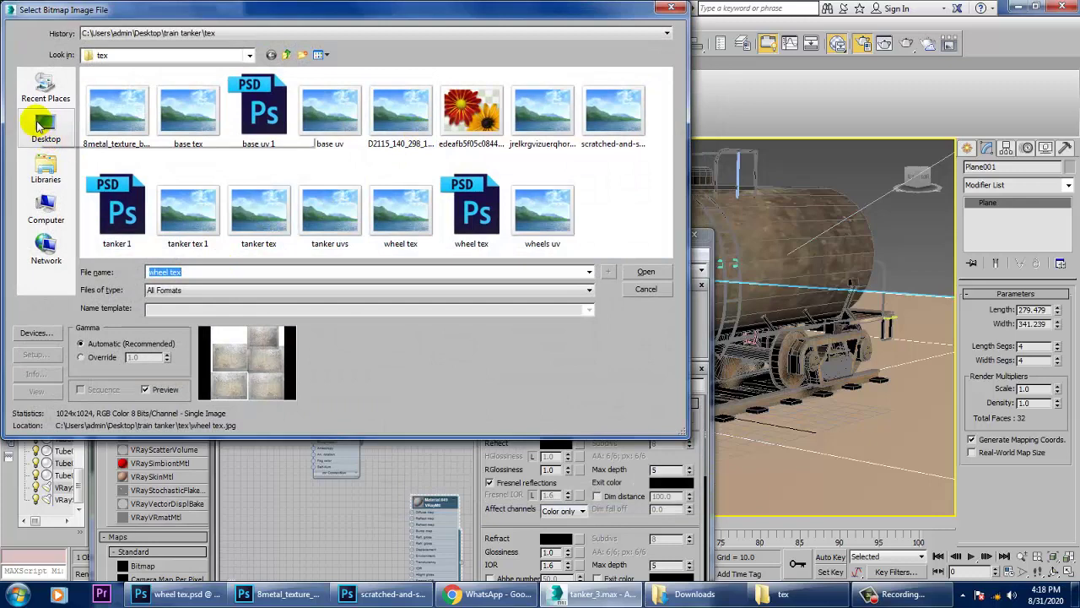
left_click(42, 127)
left_click(45, 206)
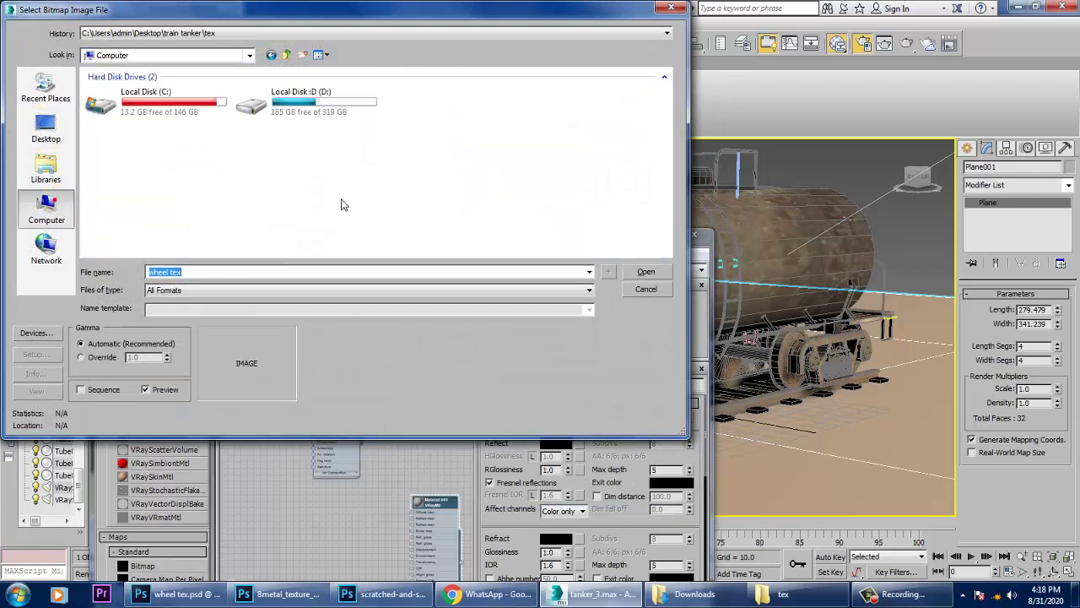
double_click(311, 103)
left_click(157, 169)
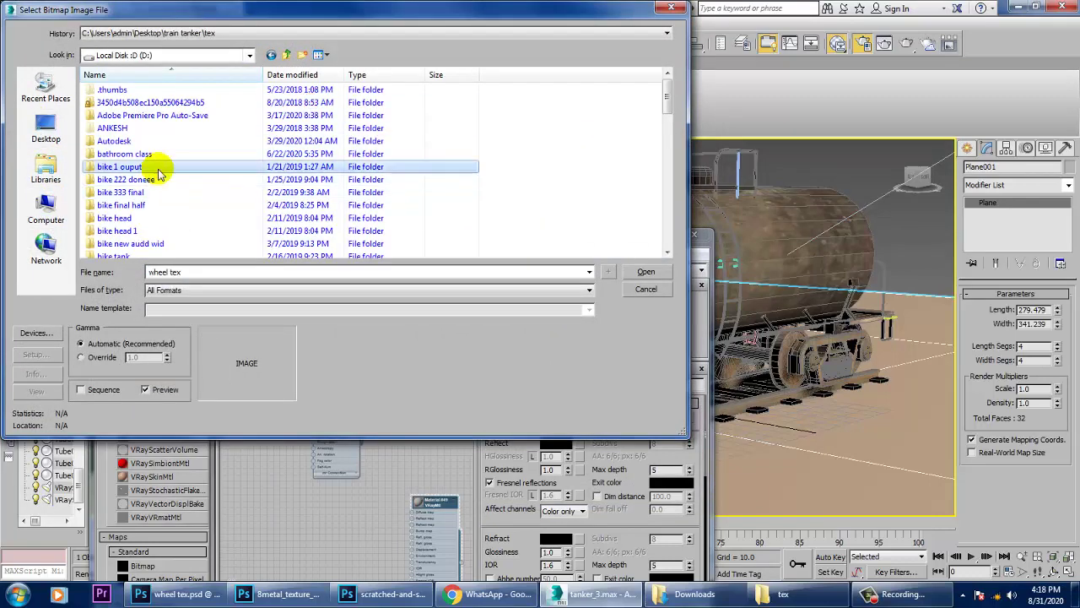
key("d")
key("d")
key("d")
key("d")
key("d")
key("d")
key("d")
key("d")
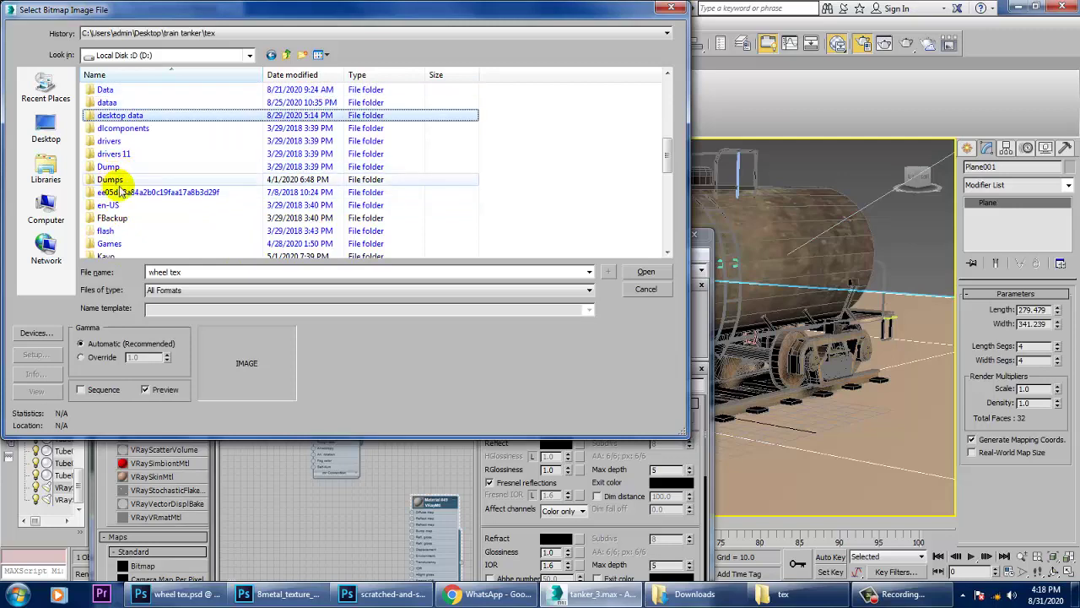
key("d")
key("d")
key("d")
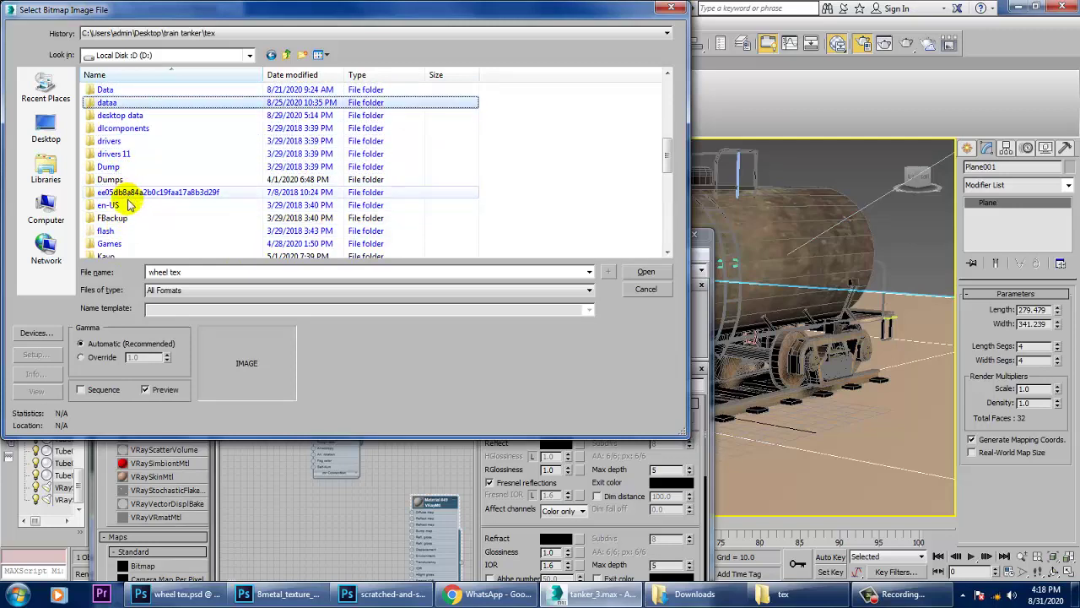
double_click(123, 116)
- Load the tundra-terrain-texture-4-pbr-3d-model image from the desktop data folder as the new material's diffuse bitmap
scroll(125, 122, "up", 15)
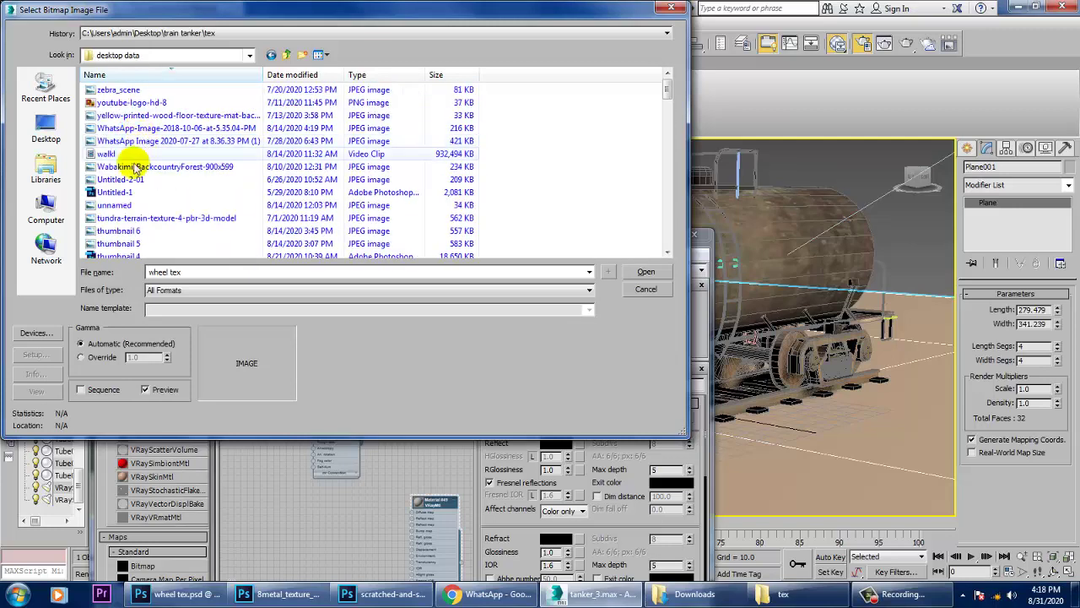
left_click(116, 90)
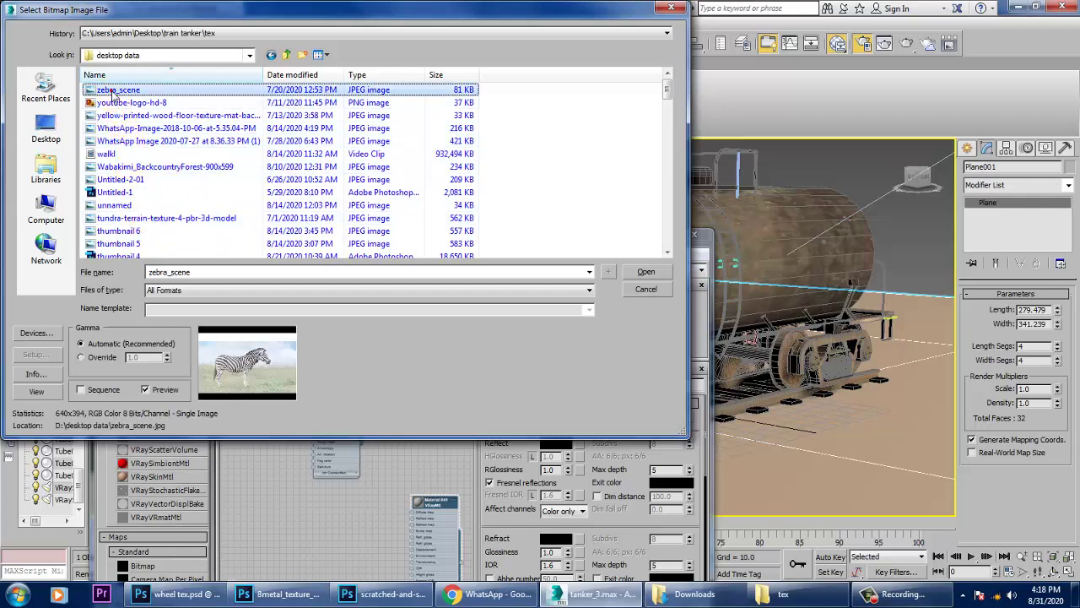
left_click(114, 128)
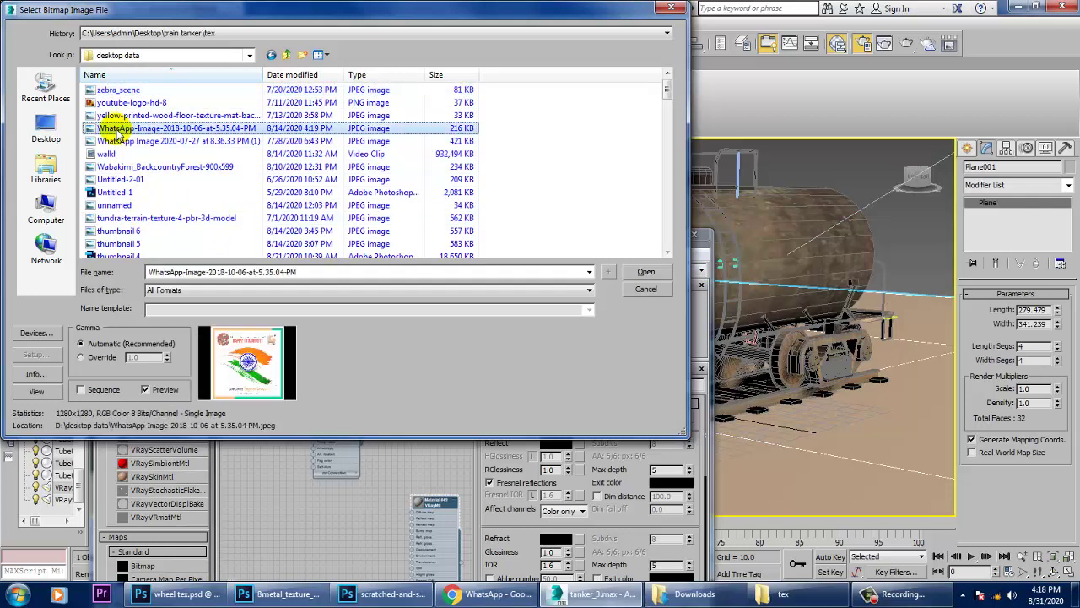
key("Down")
key("Down")
key("Down")
key("Down")
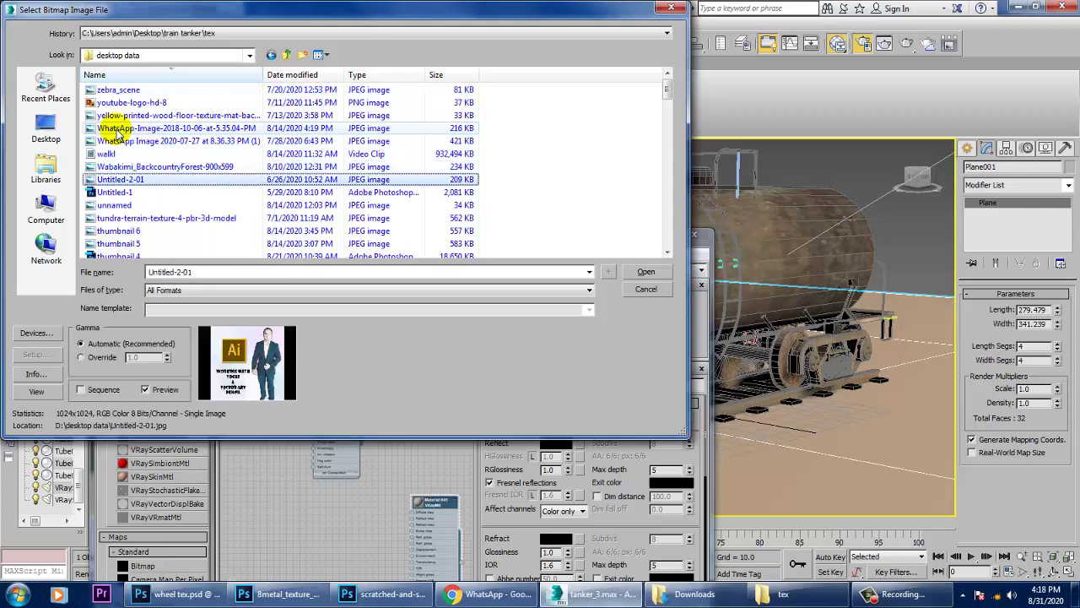
key("Down")
key("Down")
key("Down")
key("Down")
key("Up")
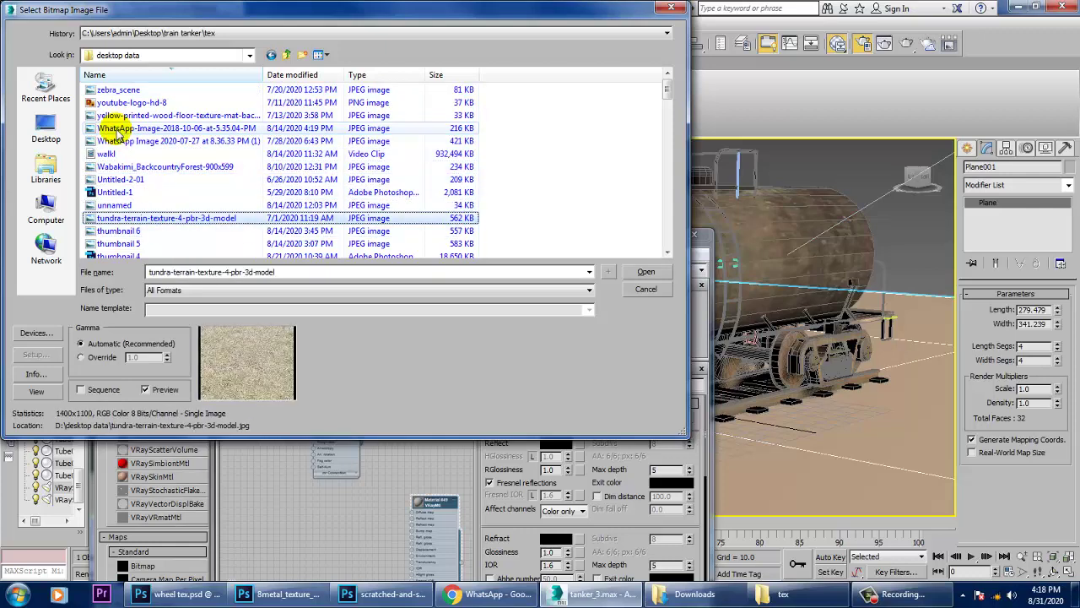
double_click(164, 222)
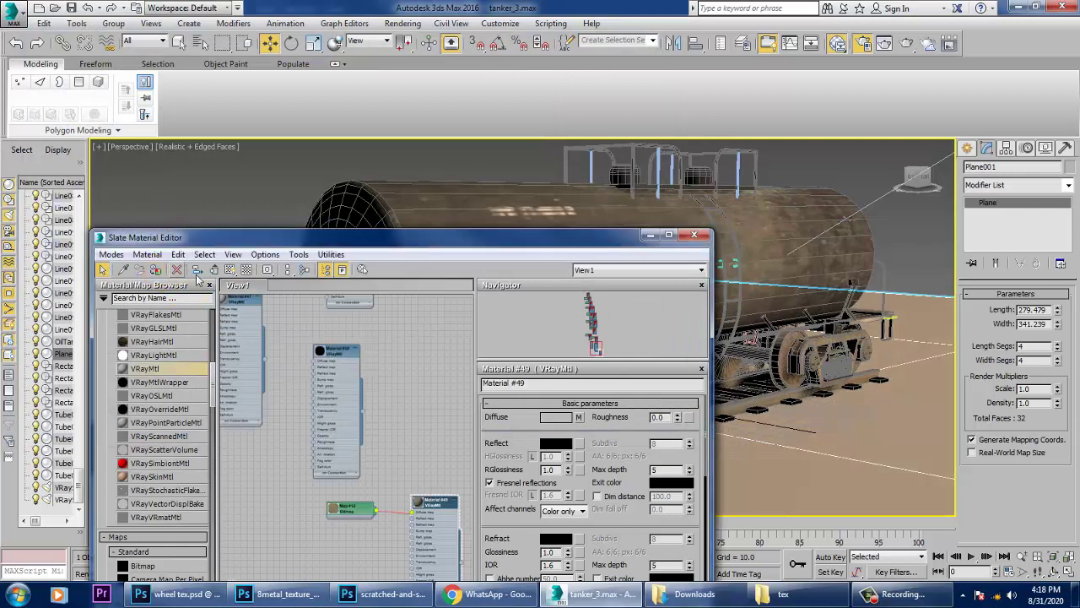
- Assign the terrain material to the ground plane, display its texture in the viewport and minimize the Slate Material Editor
left_click(155, 269)
left_click(230, 269)
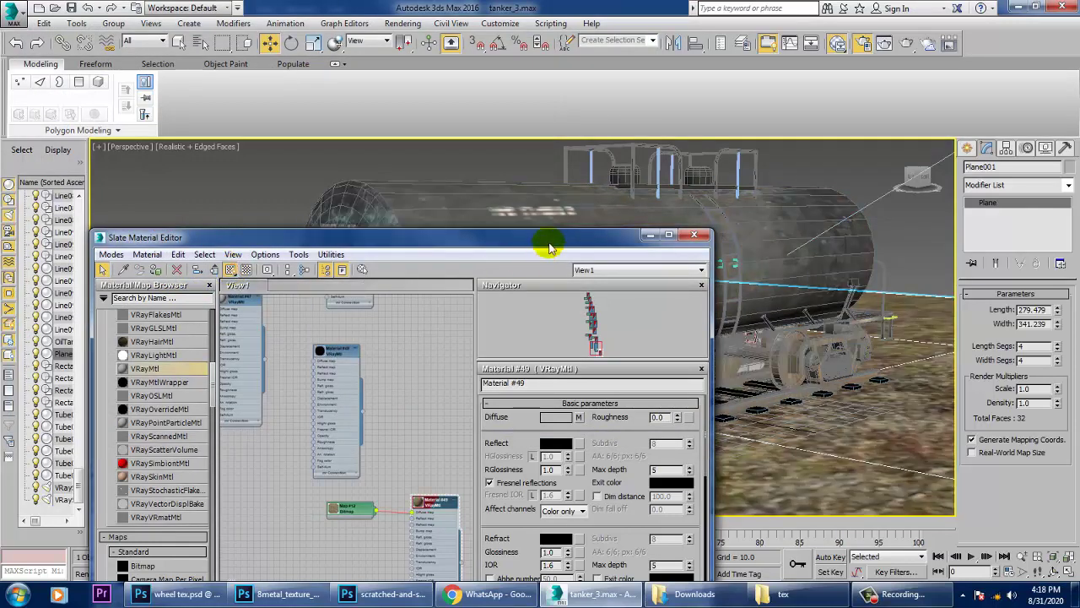
left_click(649, 236)
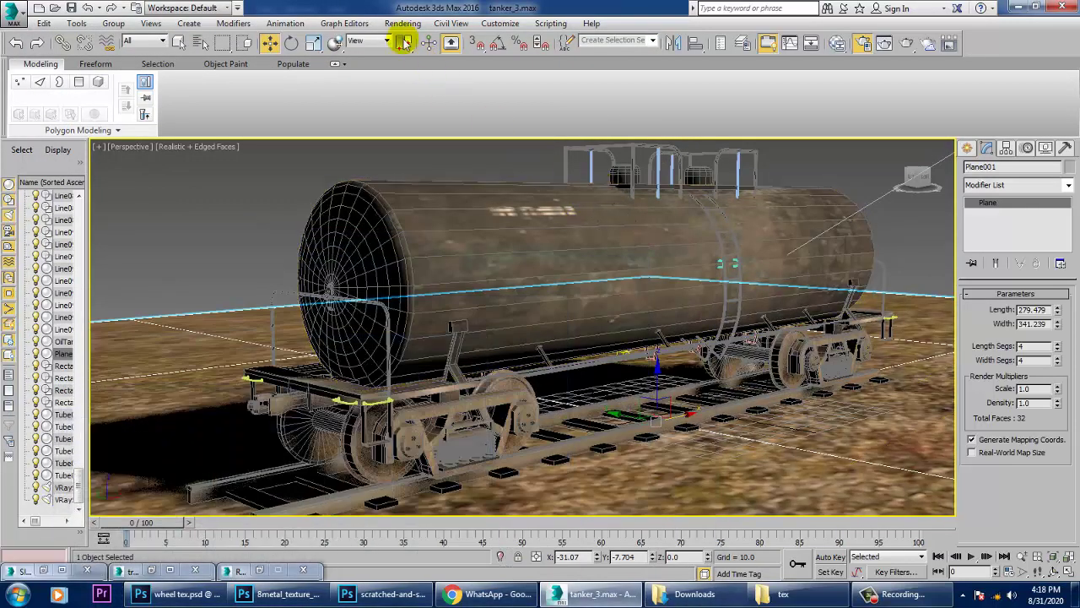
- Render the perspective view with the textured ground and enlarge the V-Ray frame buffer to full screen
left_click(402, 23)
left_click(410, 40)
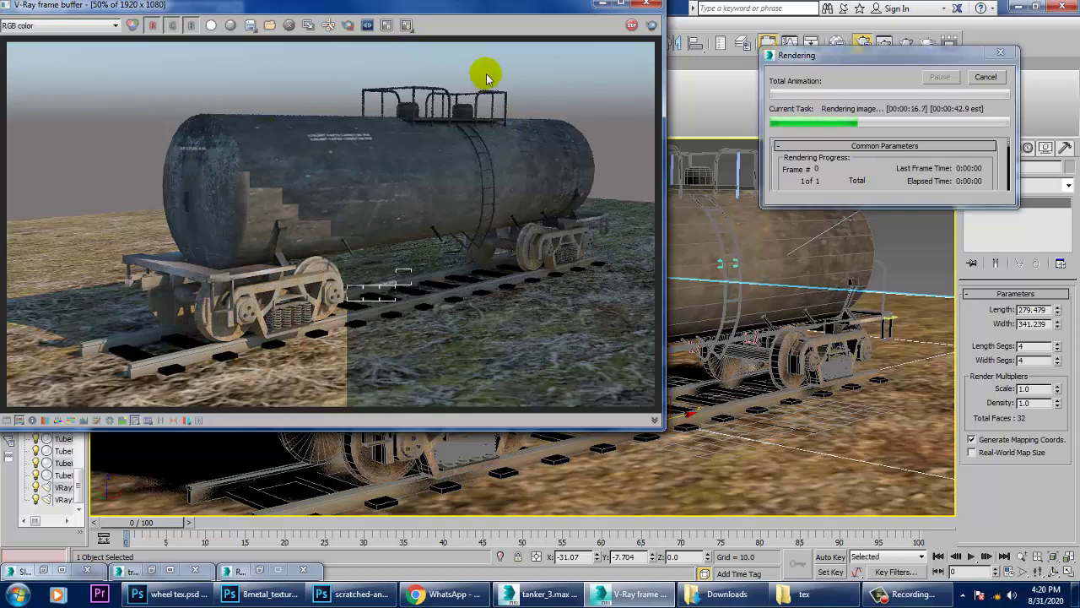
left_click(623, 6)
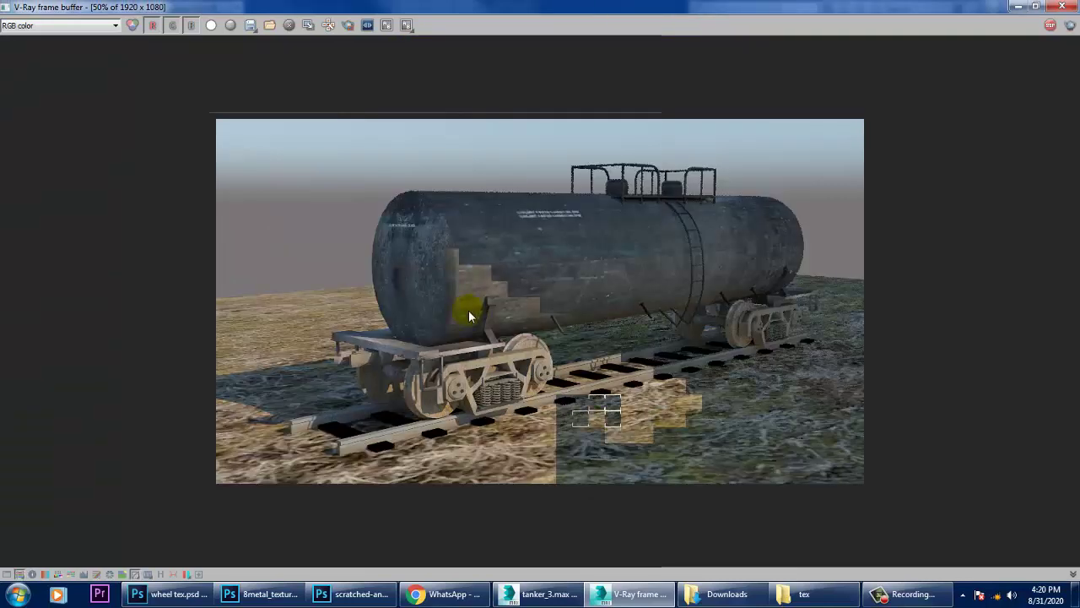
- Examine the rendered wheels, rails, tank and ground texture up close, and close the V-Ray frame buffer
scroll(530, 361, "up", 2)
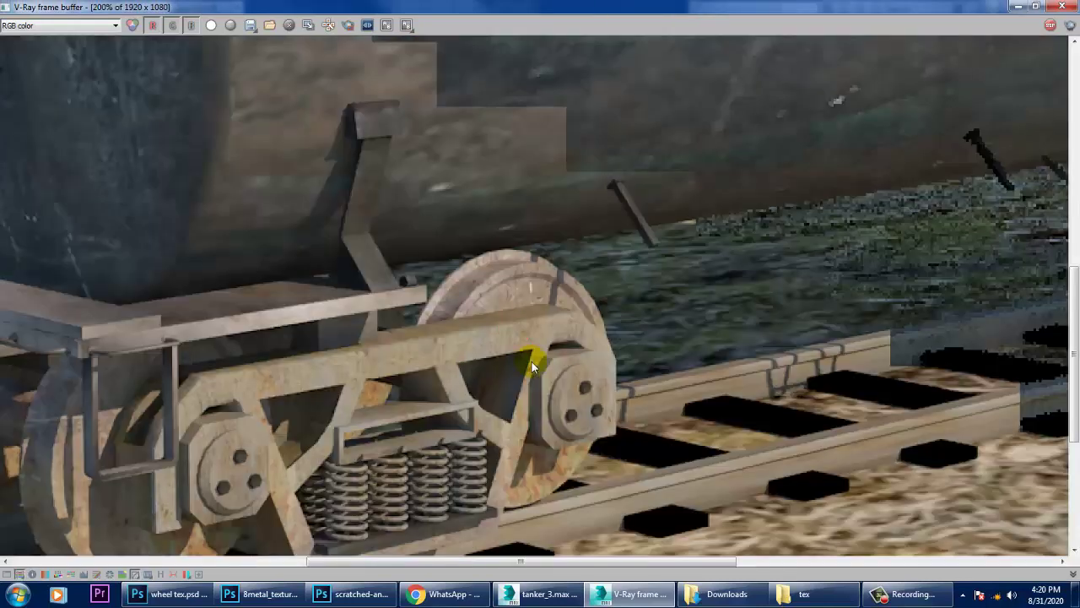
scroll(512, 406, "down", 1)
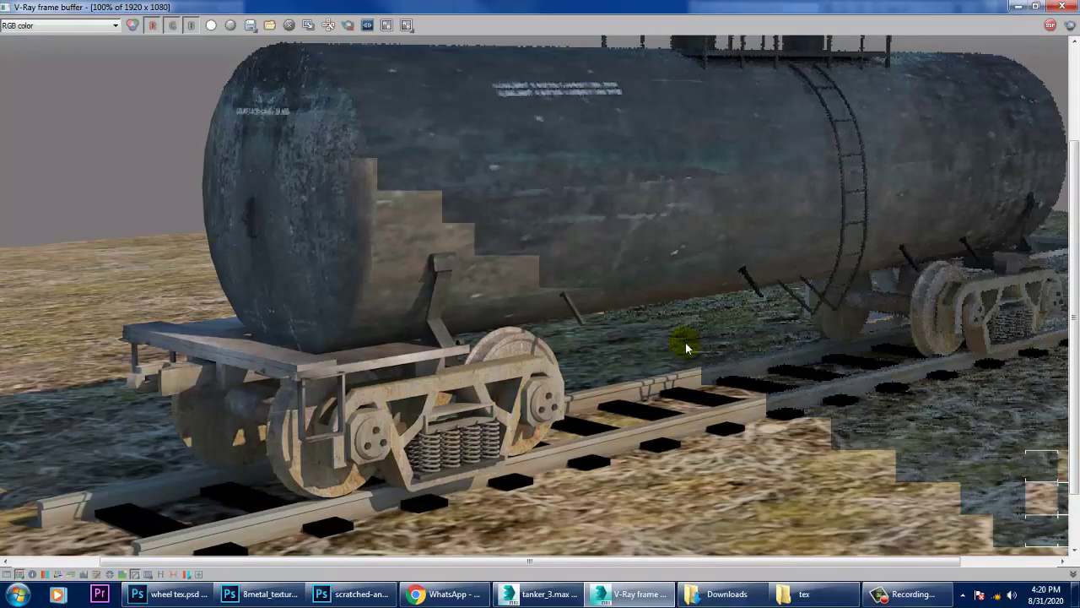
middle_click_drag(808, 334, 719, 376)
scroll(726, 395, "down", 5)
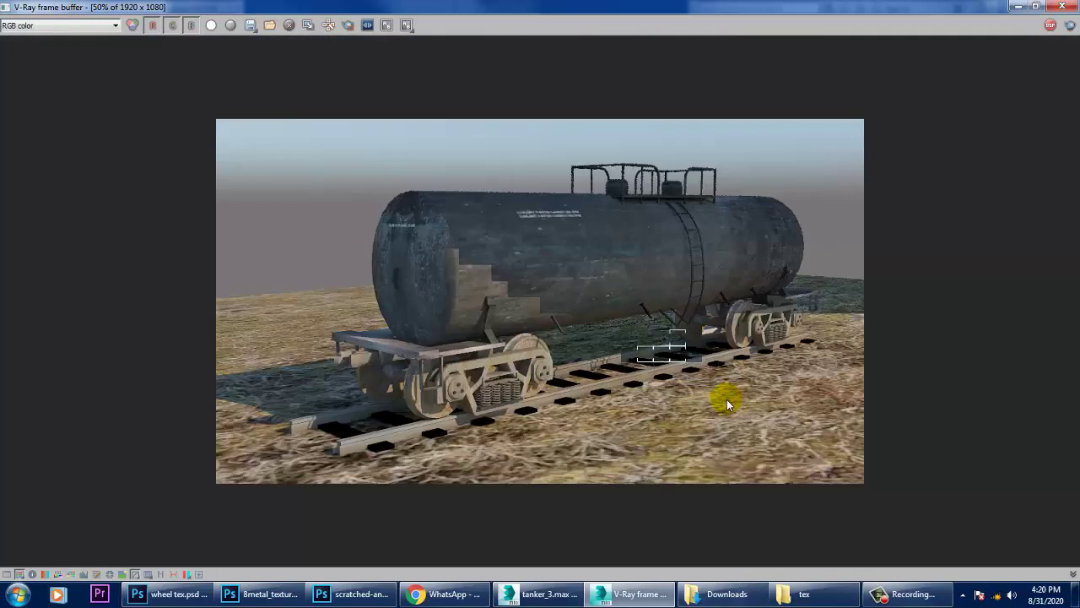
scroll(684, 406, "up", 5)
middle_click_drag(675, 422, 679, 330)
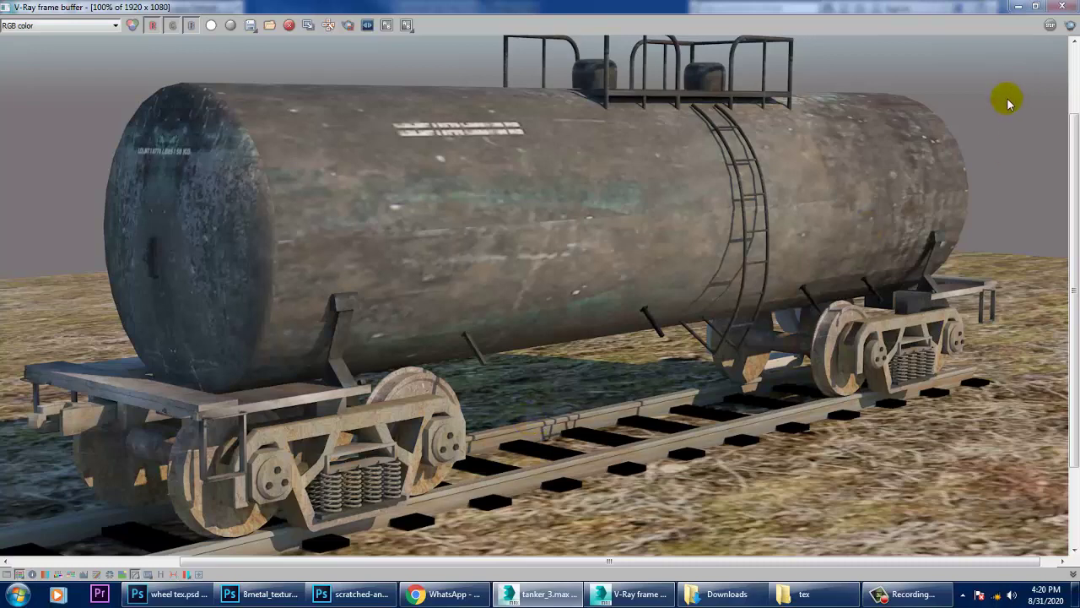
left_click(1065, 6)
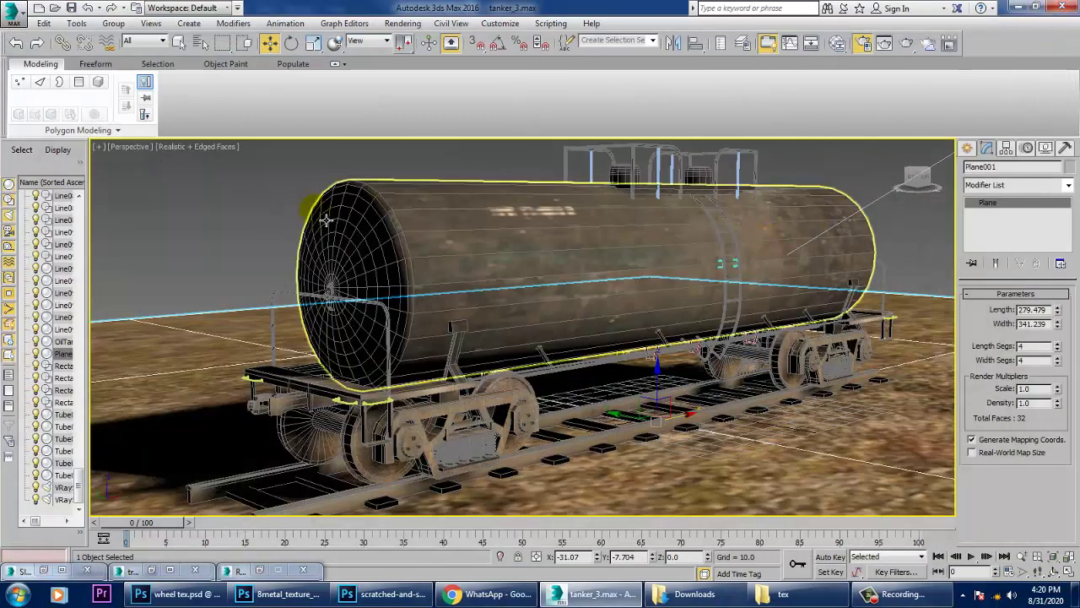
- Select every object in the scene and convert them all to Editable Poly
key("ctrl+a")
right_click(514, 234)
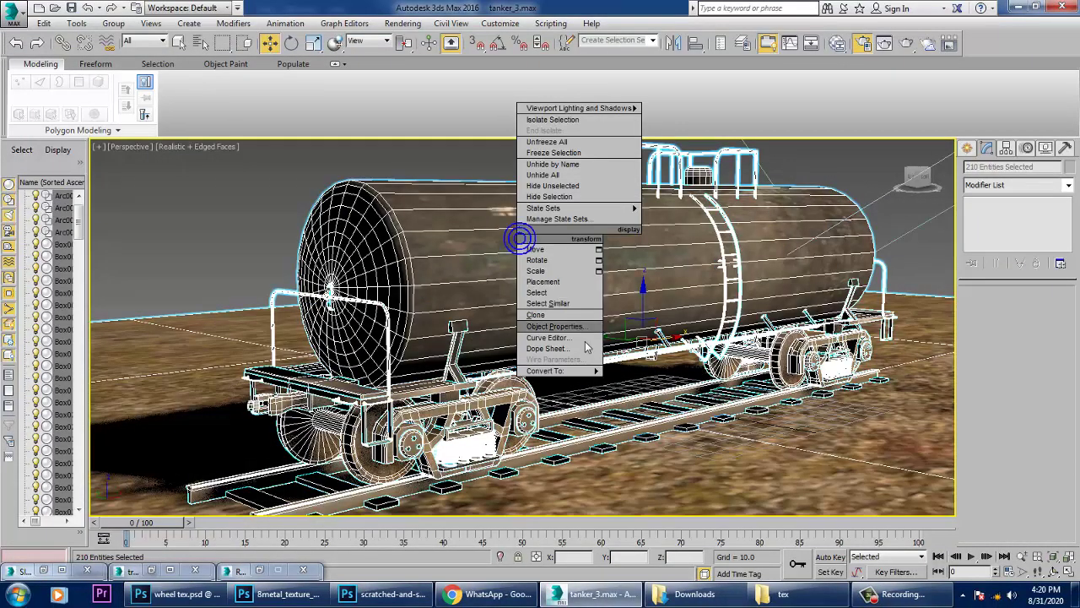
mouse_move(588, 372)
left_click(666, 381)
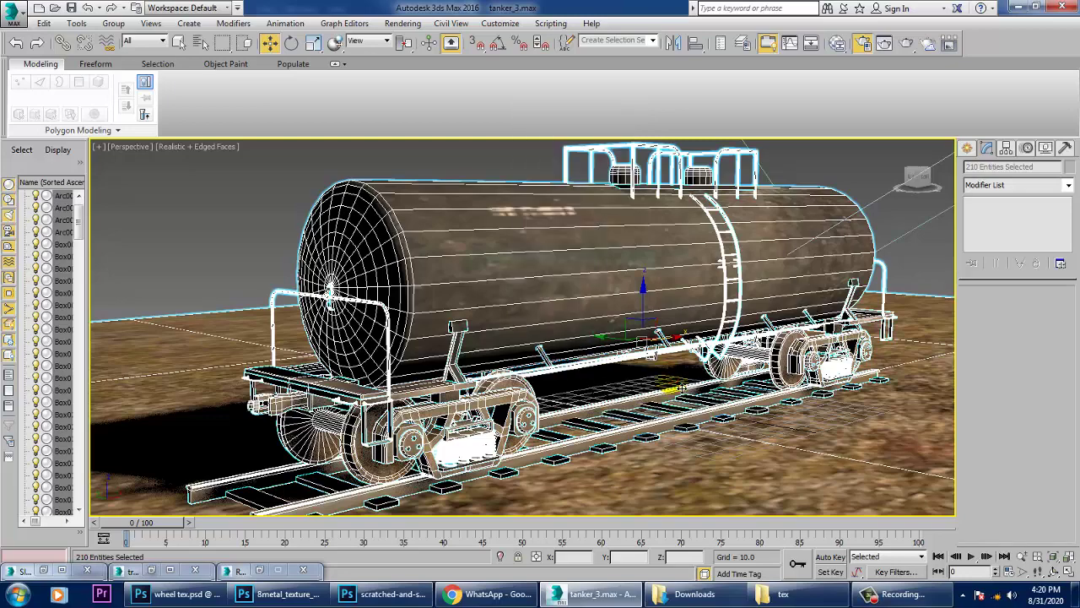
- Reframe the tanker slightly in the perspective view, render it again and check the handrails in the frame buffer
key("Up")
key("Right")
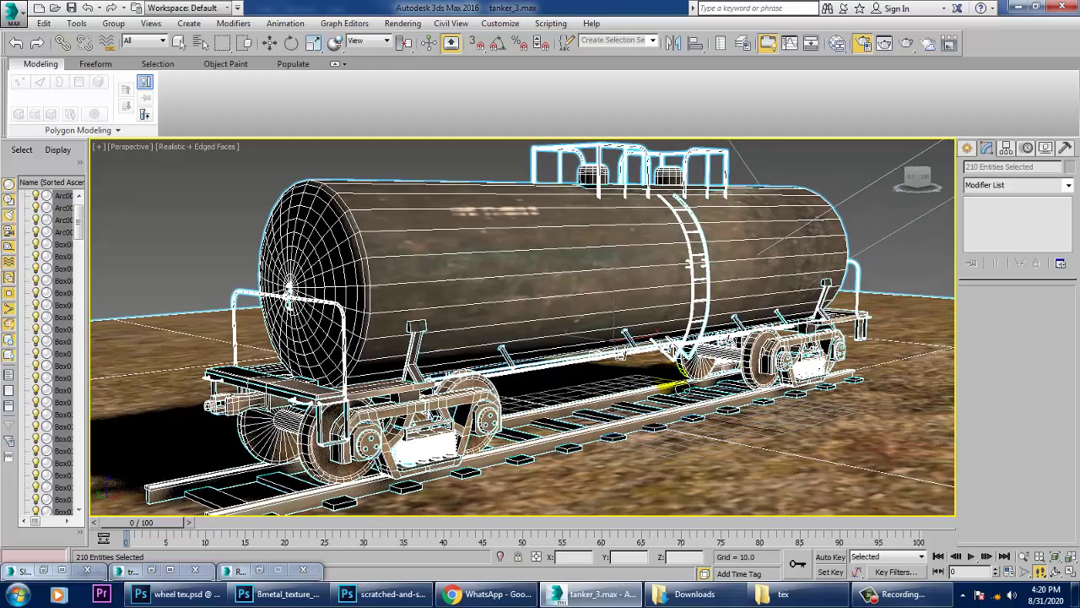
left_click(395, 24)
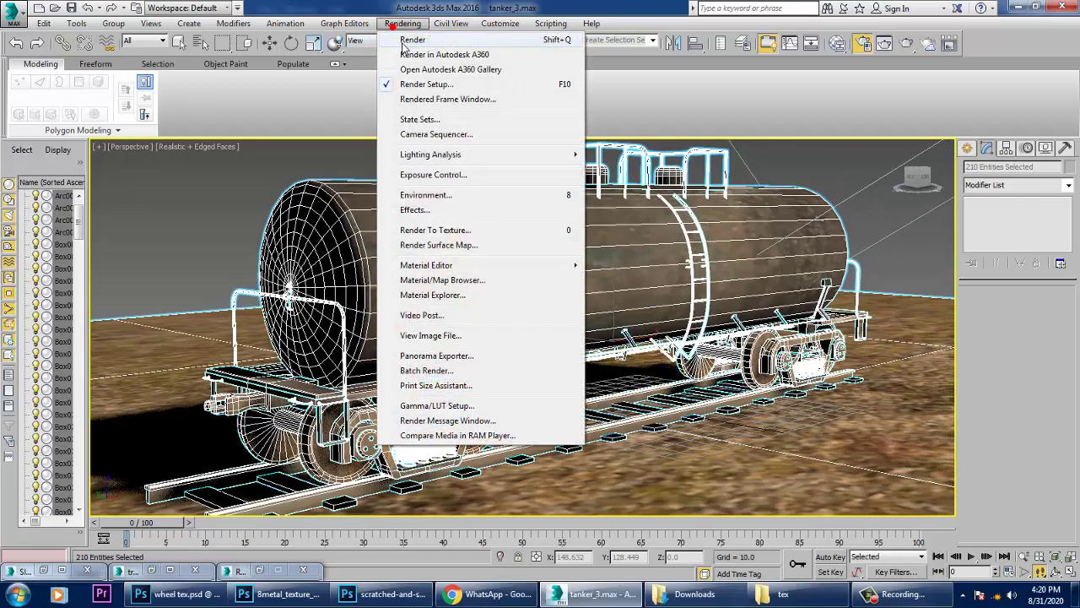
left_click(402, 38)
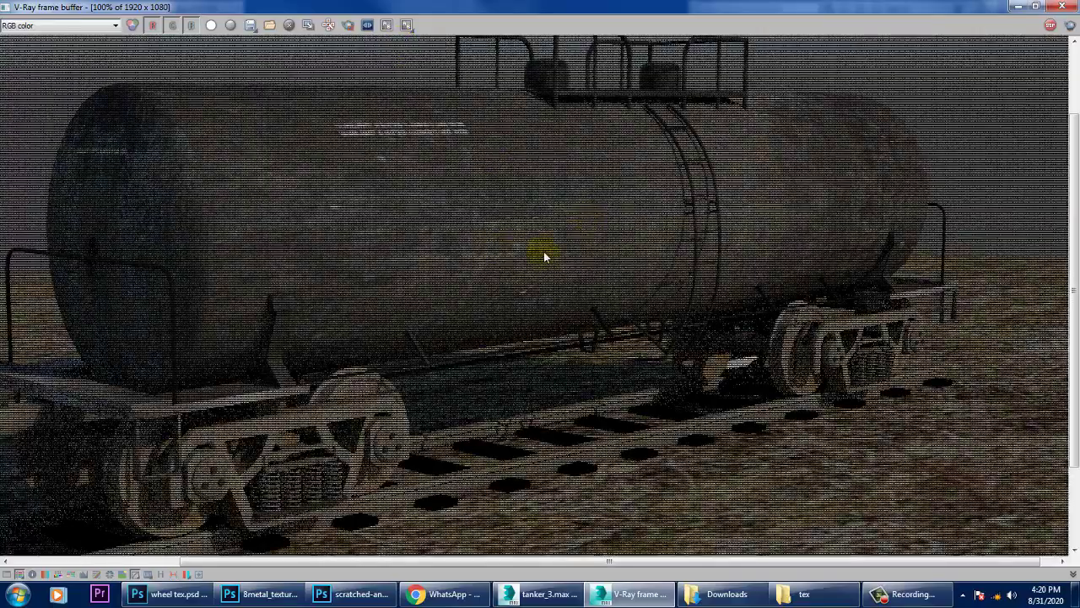
middle_click_drag(528, 253, 589, 241)
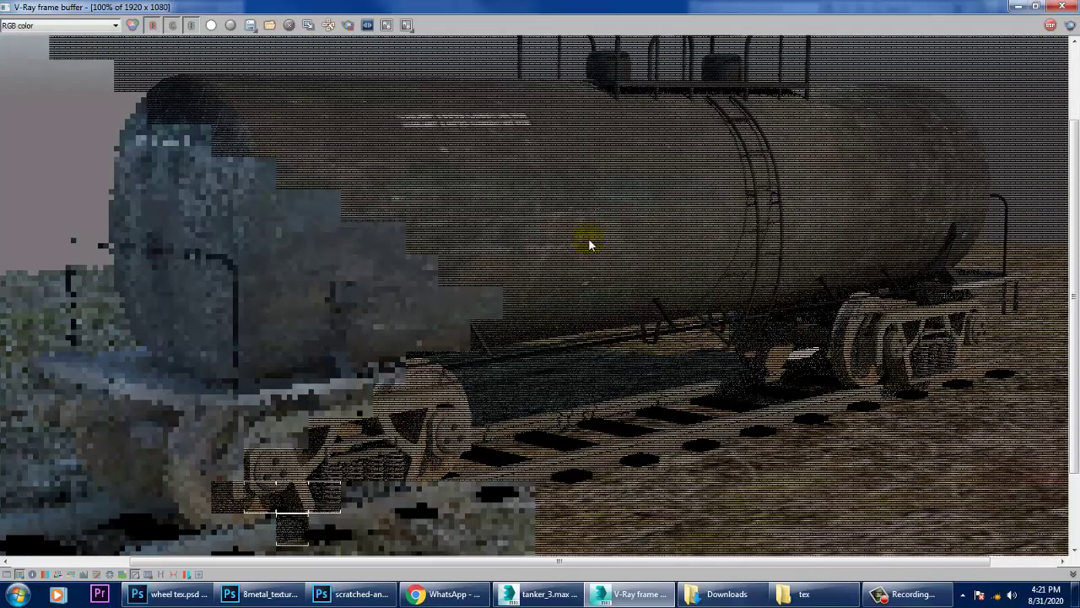
middle_click_drag(589, 244, 1017, 67)
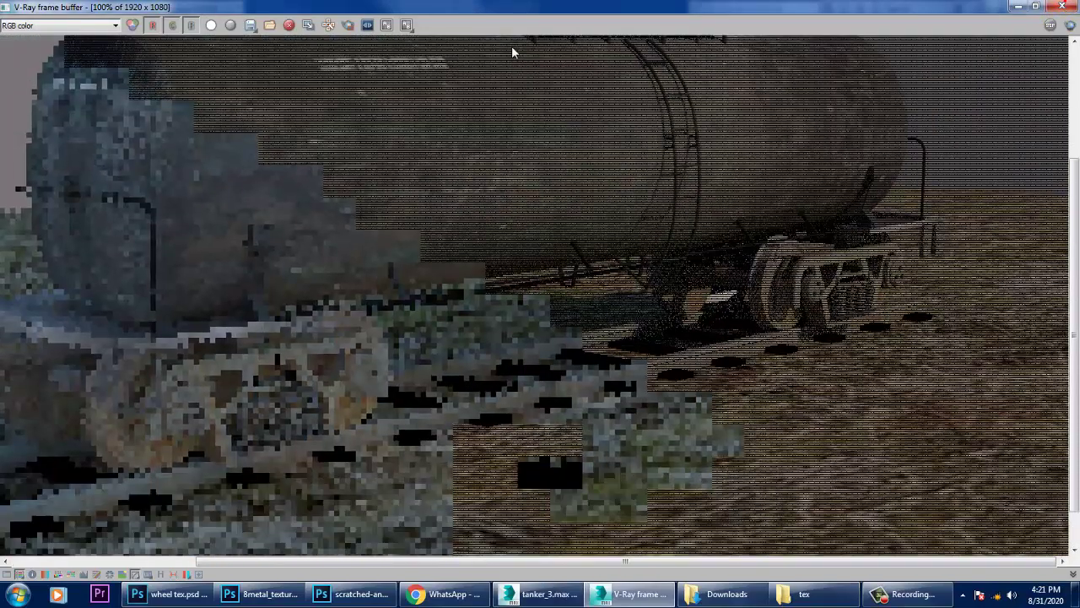